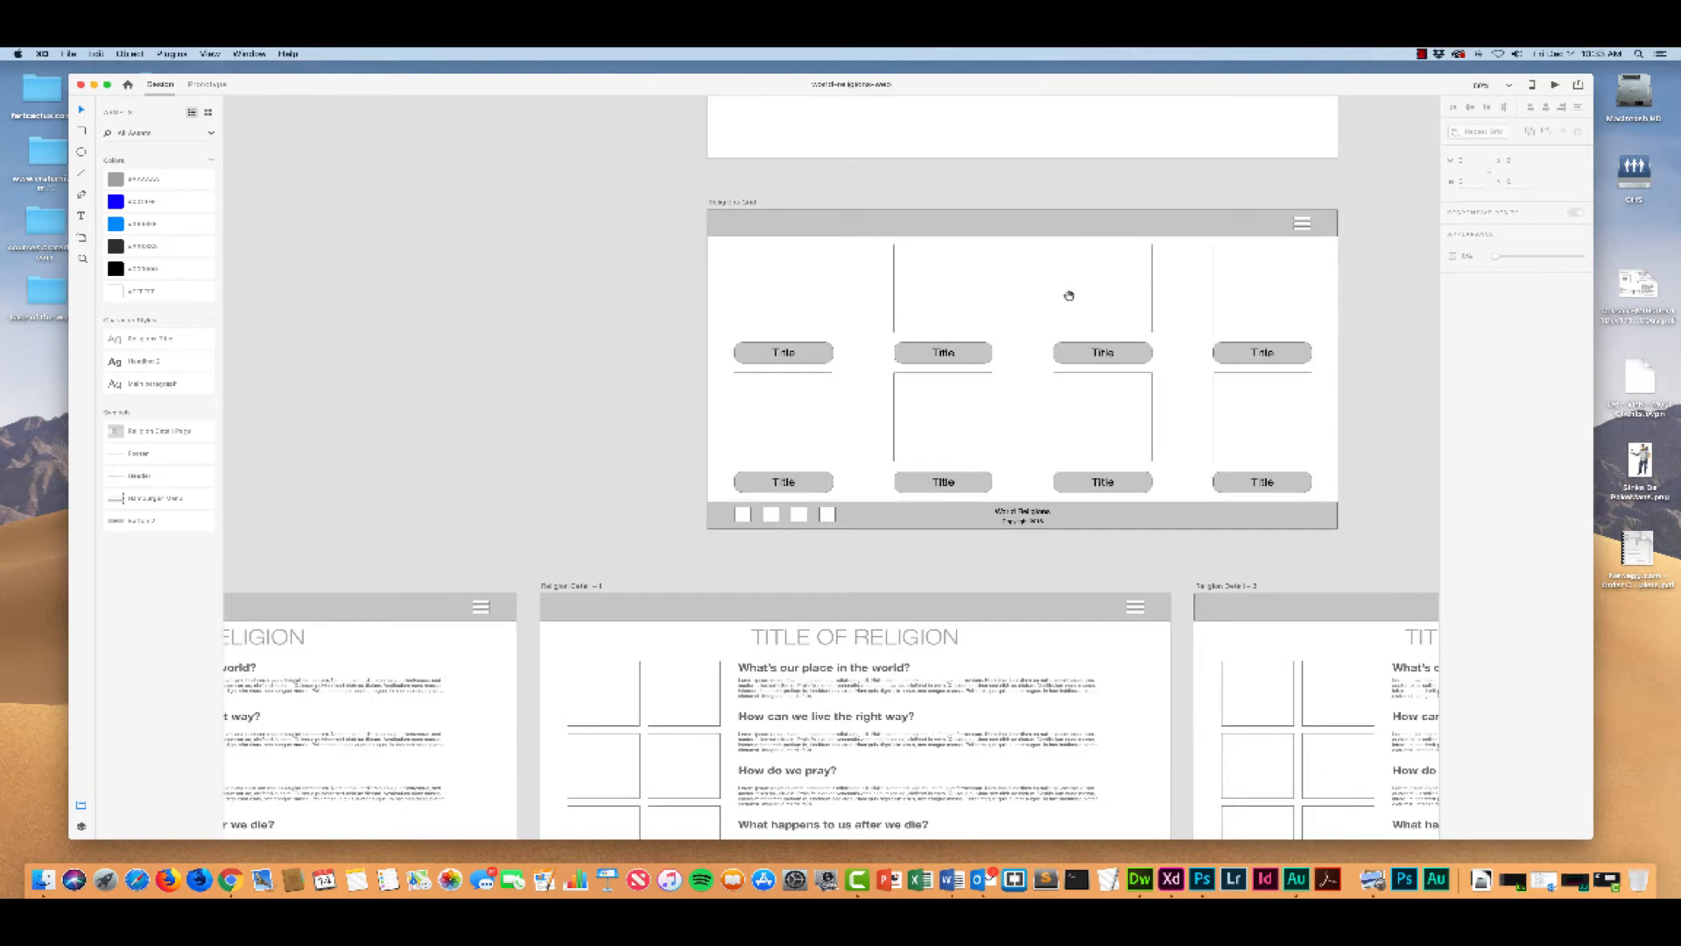
pyautogui.moveTo(1388, 321); pyautogui.dragTo(1214, 364)
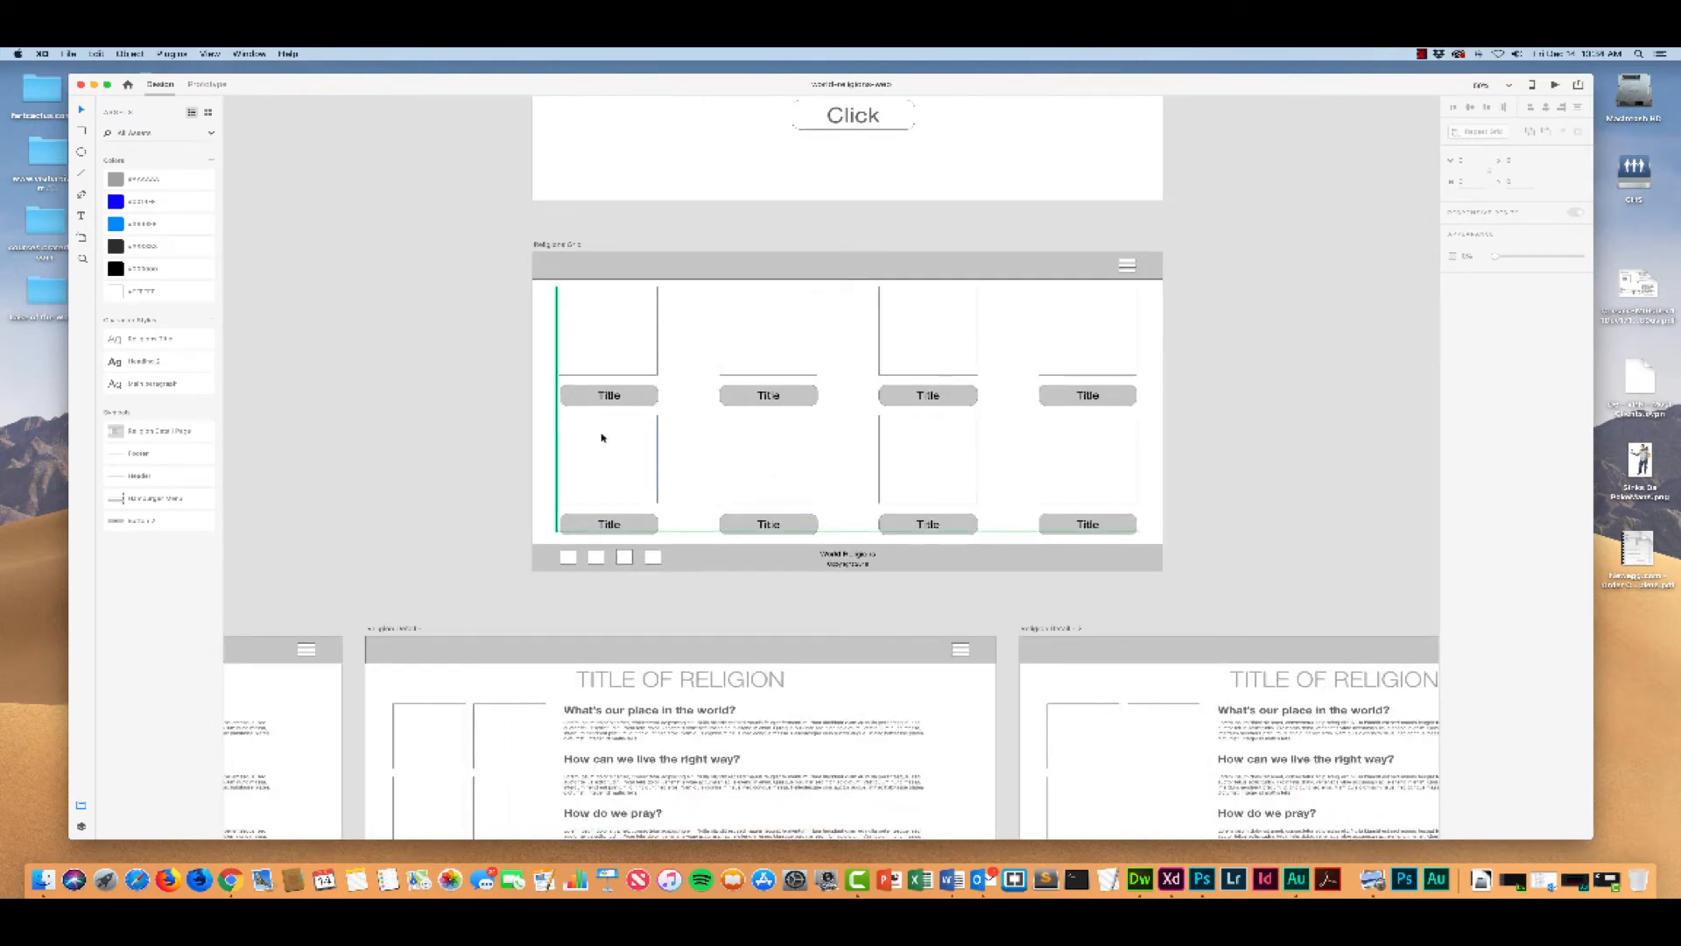
pyautogui.scroll(-2, 602, 438)
pyautogui.click(568, 488)
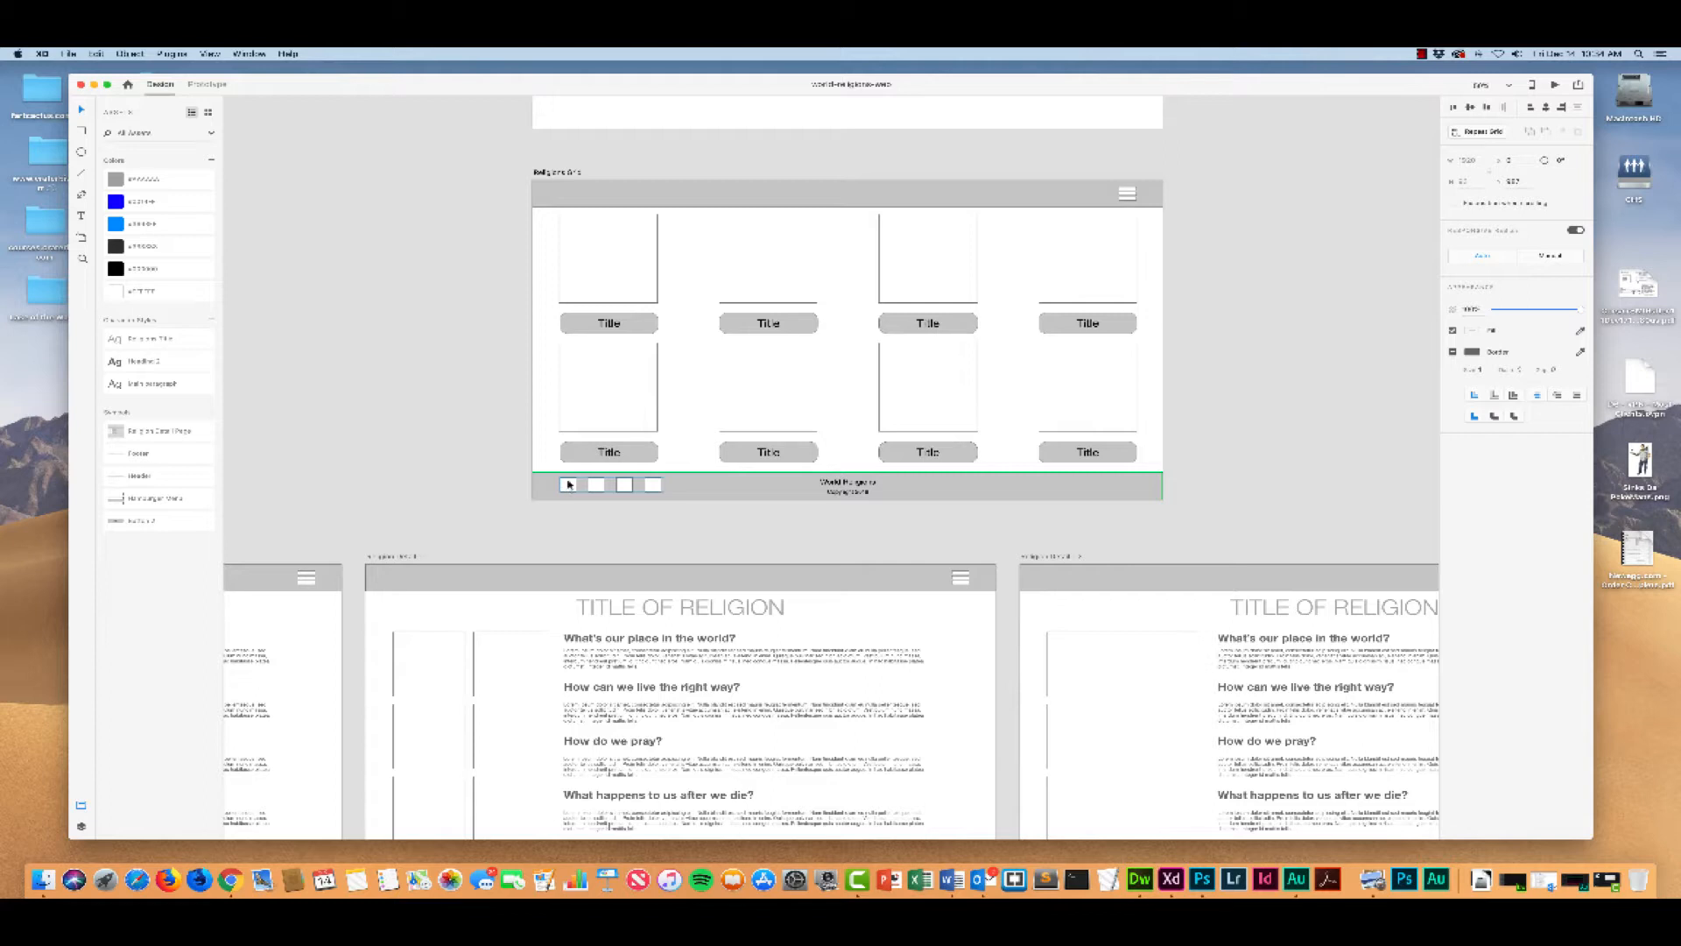
pyautogui.rightClick(569, 488)
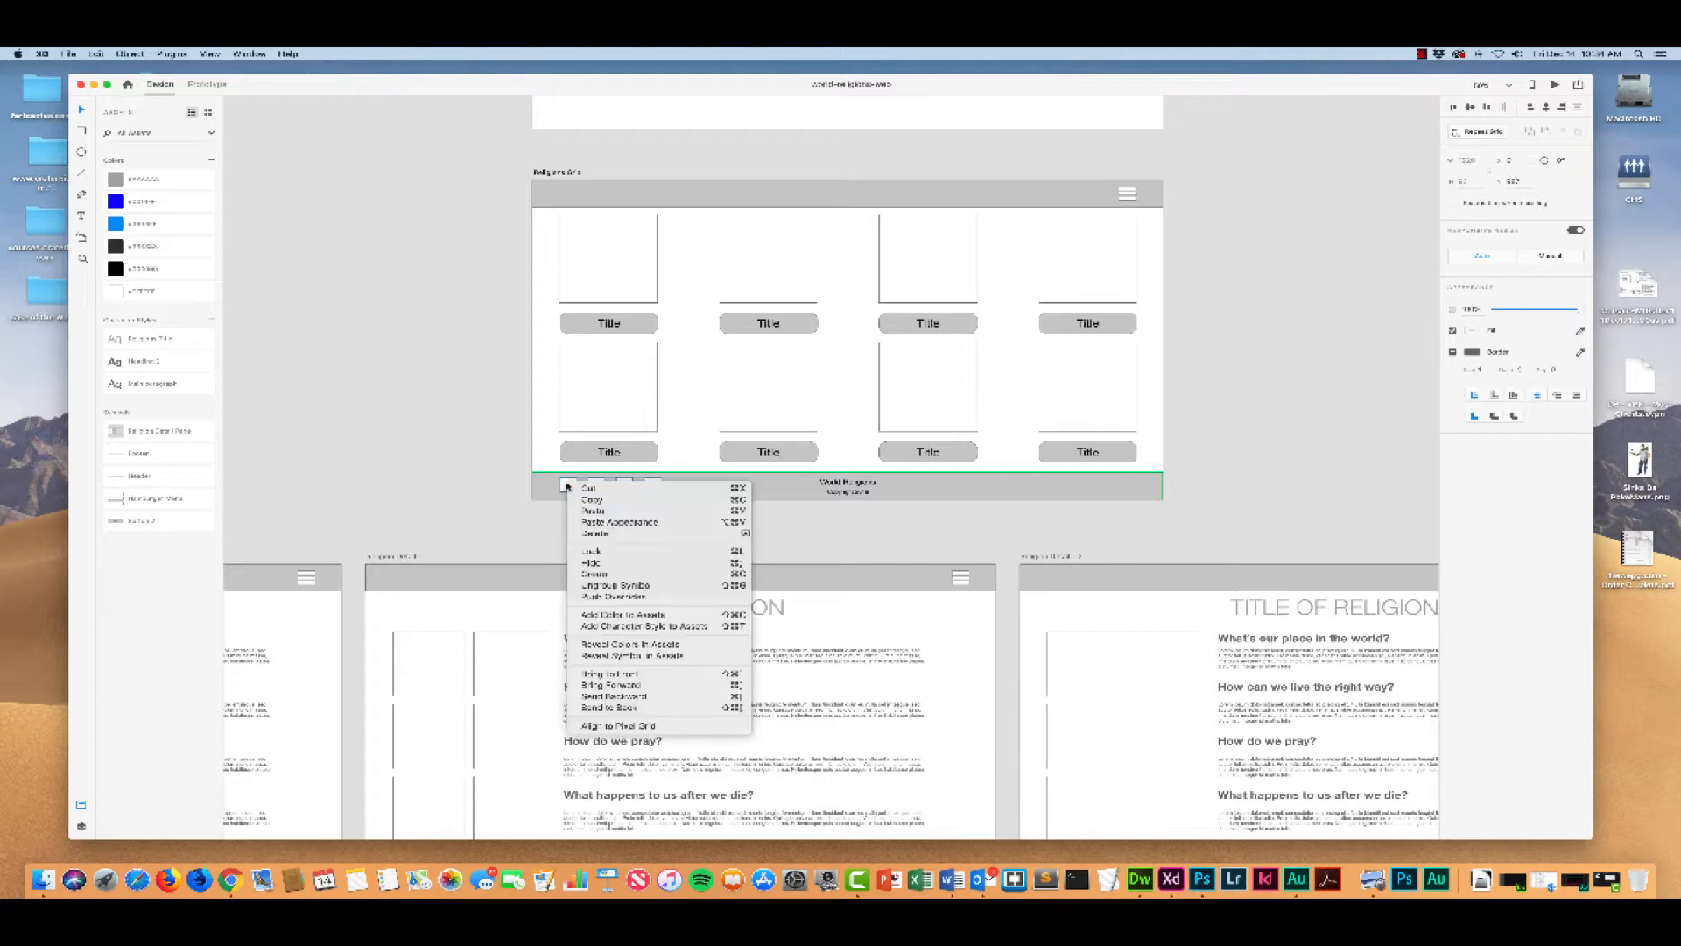
pyautogui.click(567, 486)
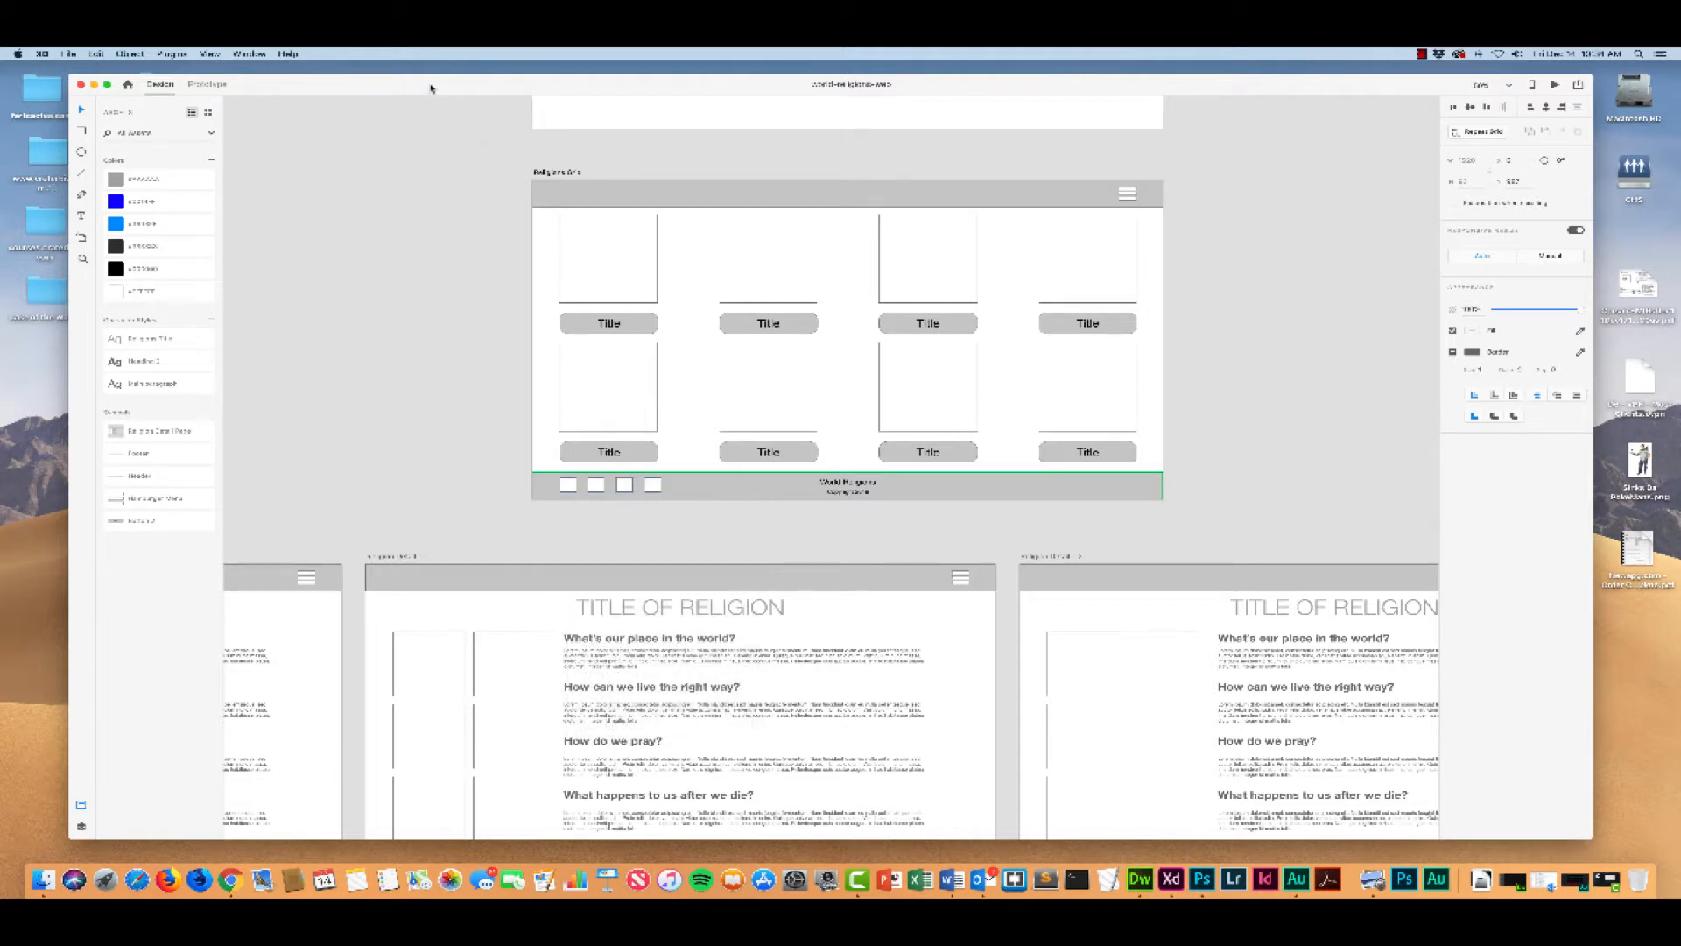
# Step: Shrink the design window and move it aside to uncover the project folders on the desktop
pyautogui.moveTo(1592, 837); pyautogui.dragTo(1310, 838)
pyautogui.moveTo(911, 85); pyautogui.dragTo(1245, 184)
pyautogui.moveTo(635, 184); pyautogui.dragTo(777, 146)
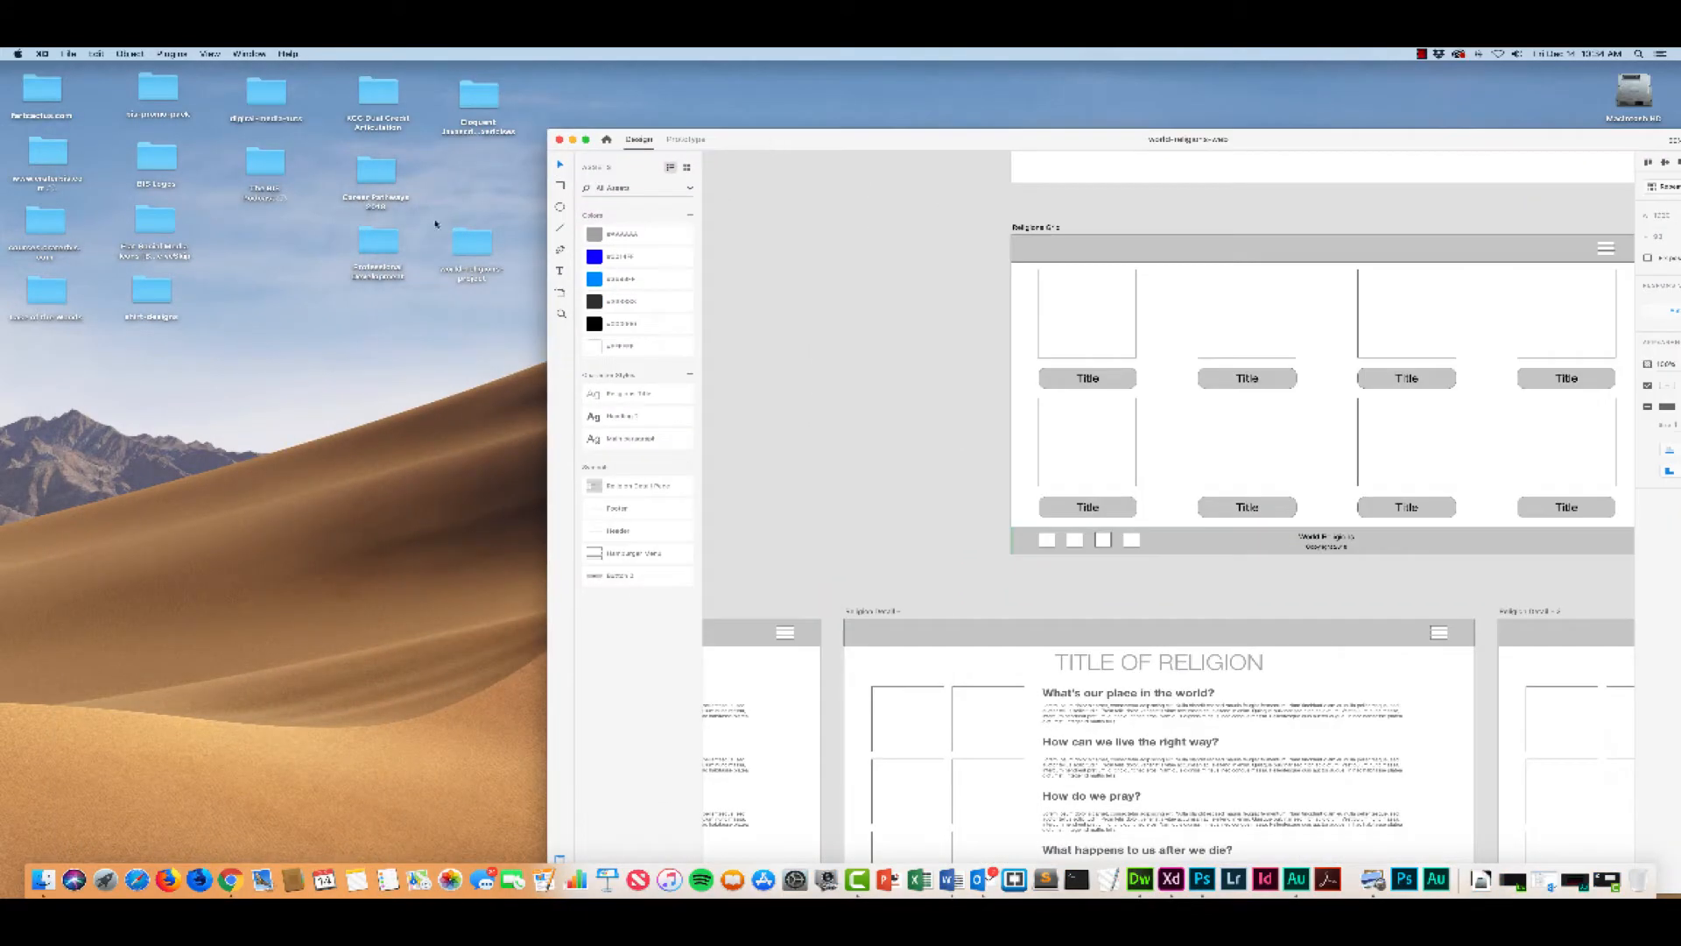
# Step: Open the world-religions-project folder from the desktop, place its window beside the design, and go into its images folder
pyautogui.doubleClick(472, 243)
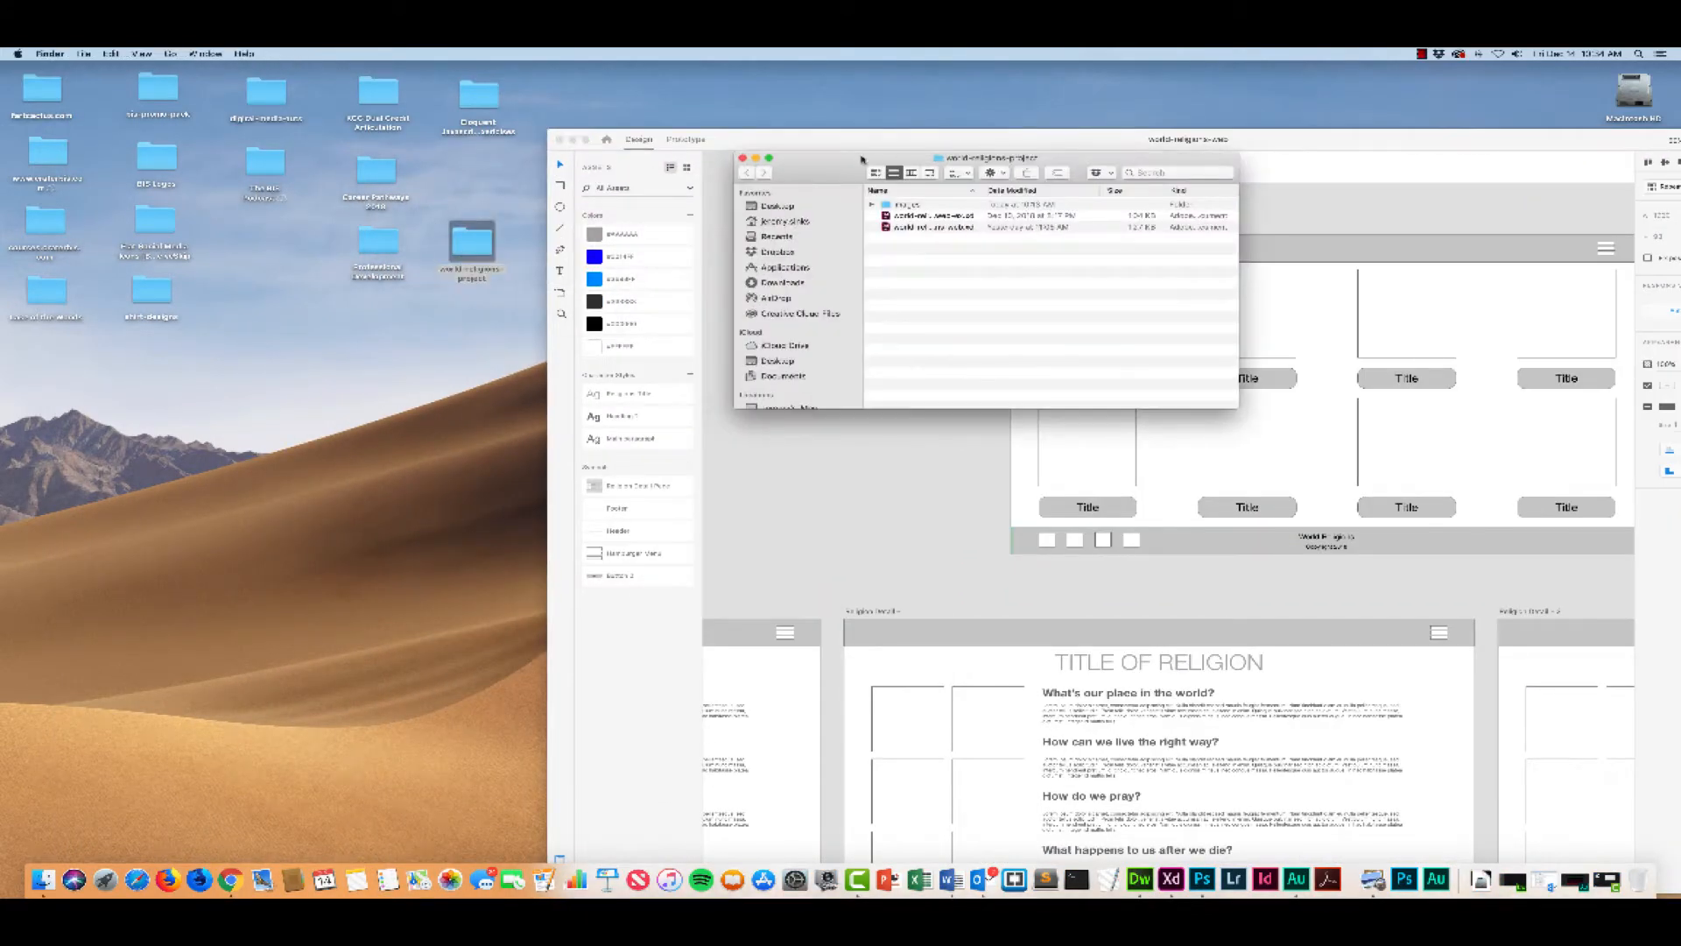
pyautogui.moveTo(861, 160); pyautogui.dragTo(278, 204)
pyautogui.moveTo(651, 462); pyautogui.dragTo(625, 564)
pyautogui.doubleClick(303, 251)
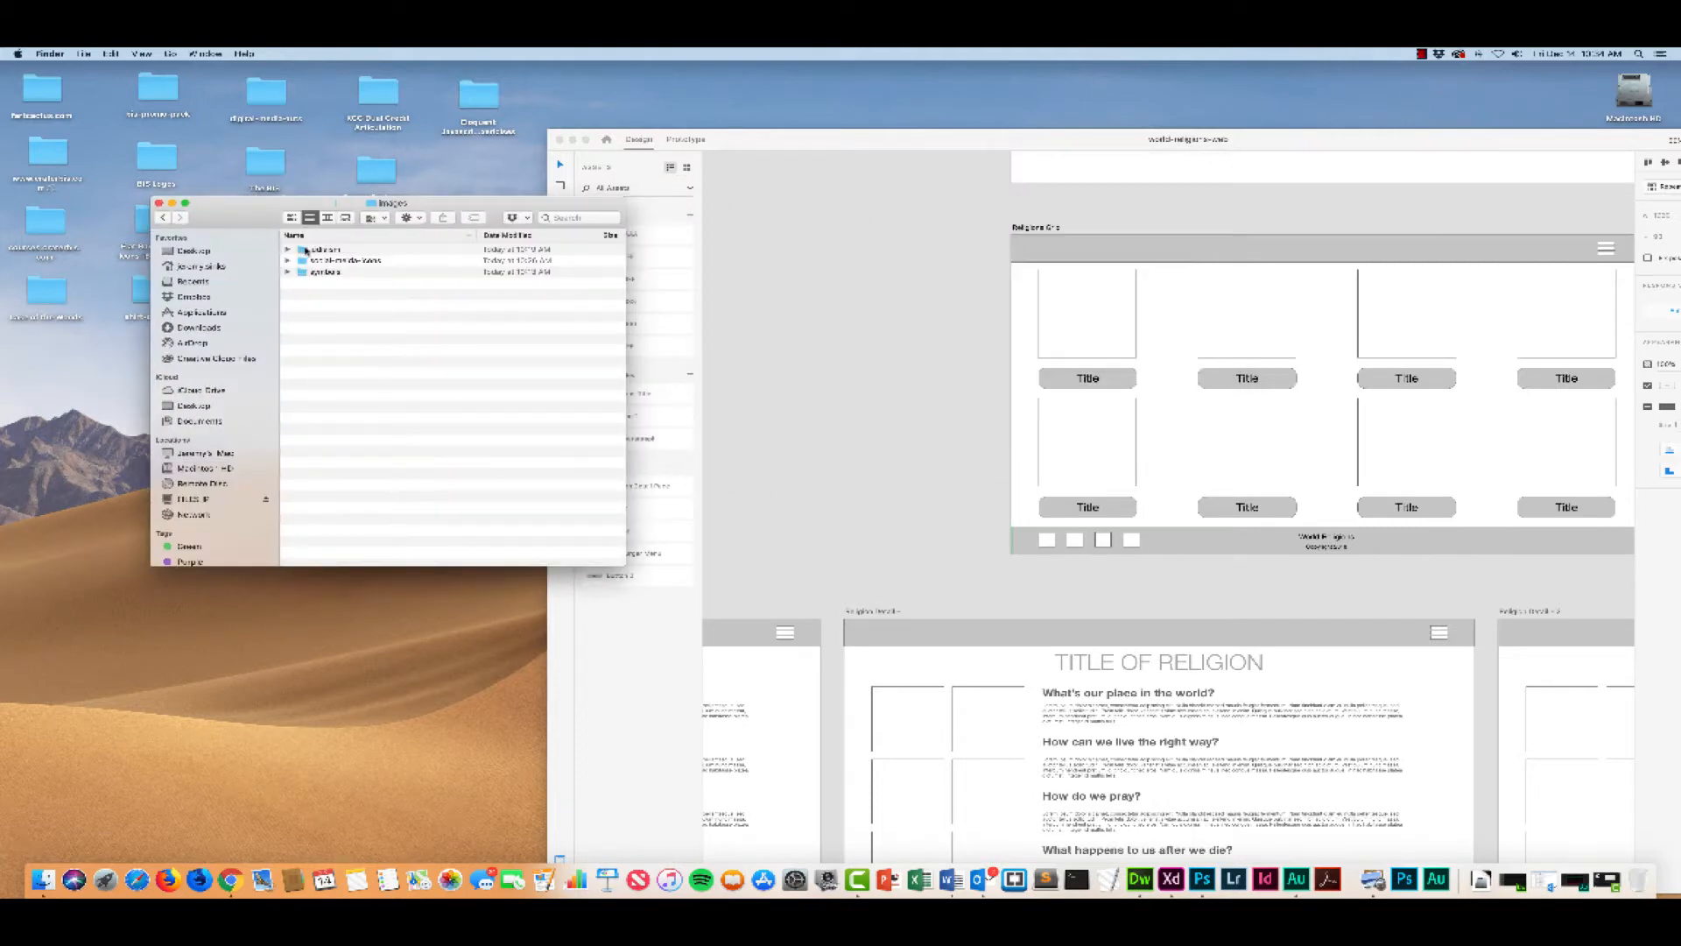
# Step: Place all four PNG icons from the social-media-icons folder into the four footer squares of the Religions Grid artboard
pyautogui.doubleClick(303, 260)
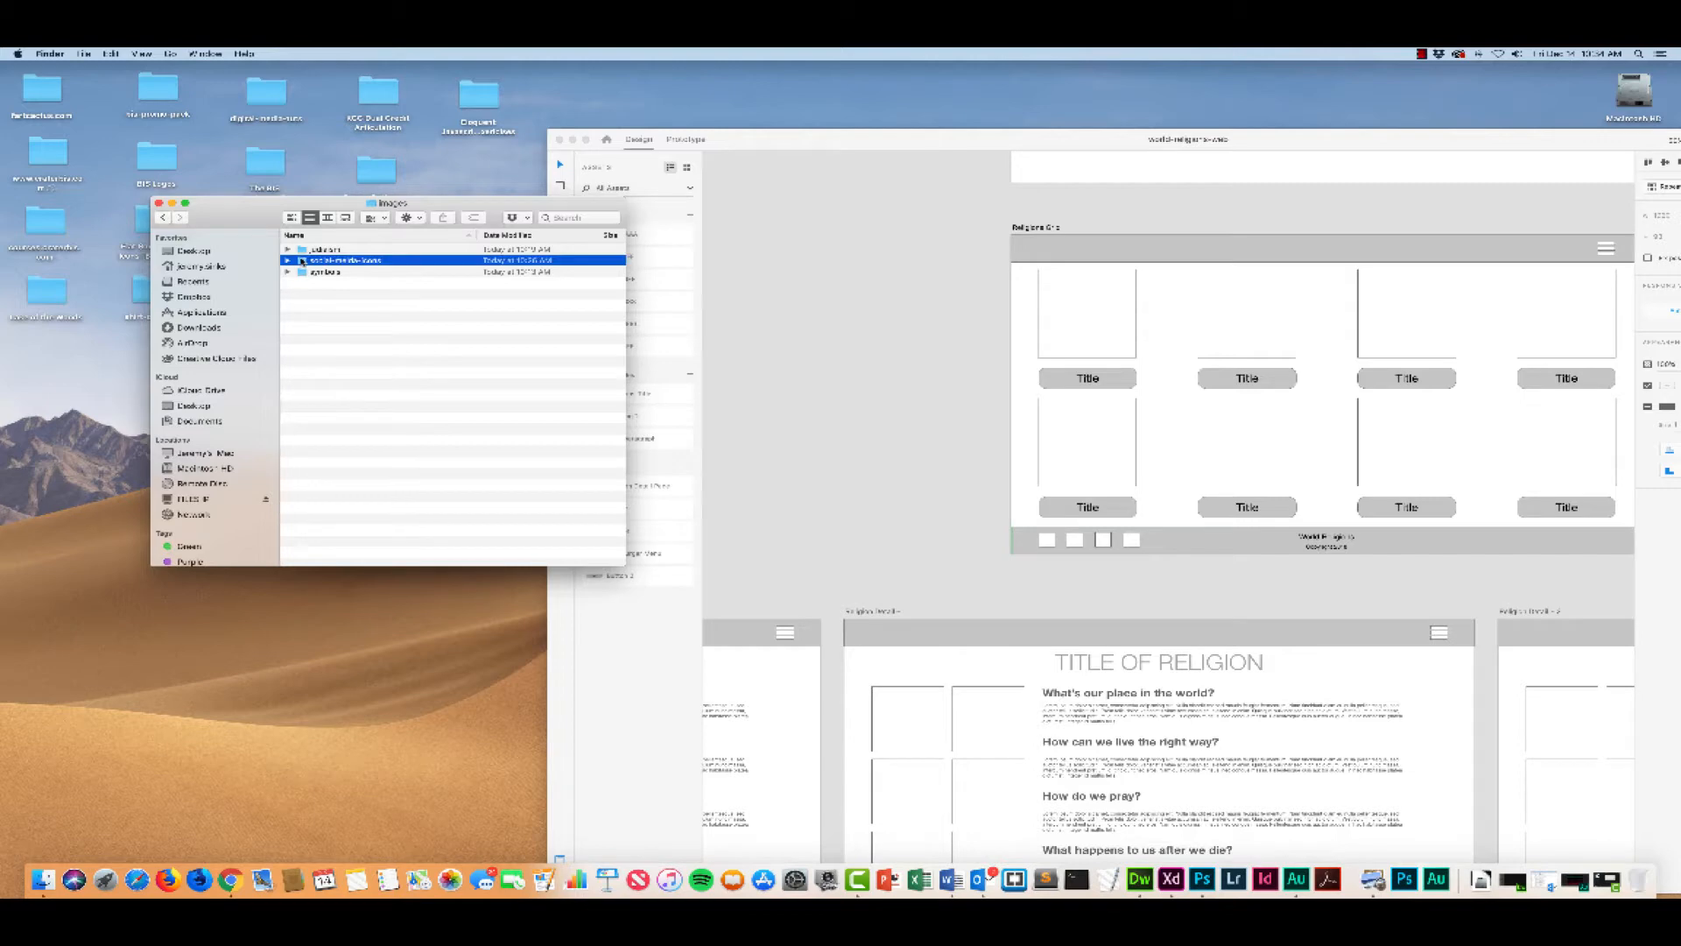
pyautogui.click(303, 250)
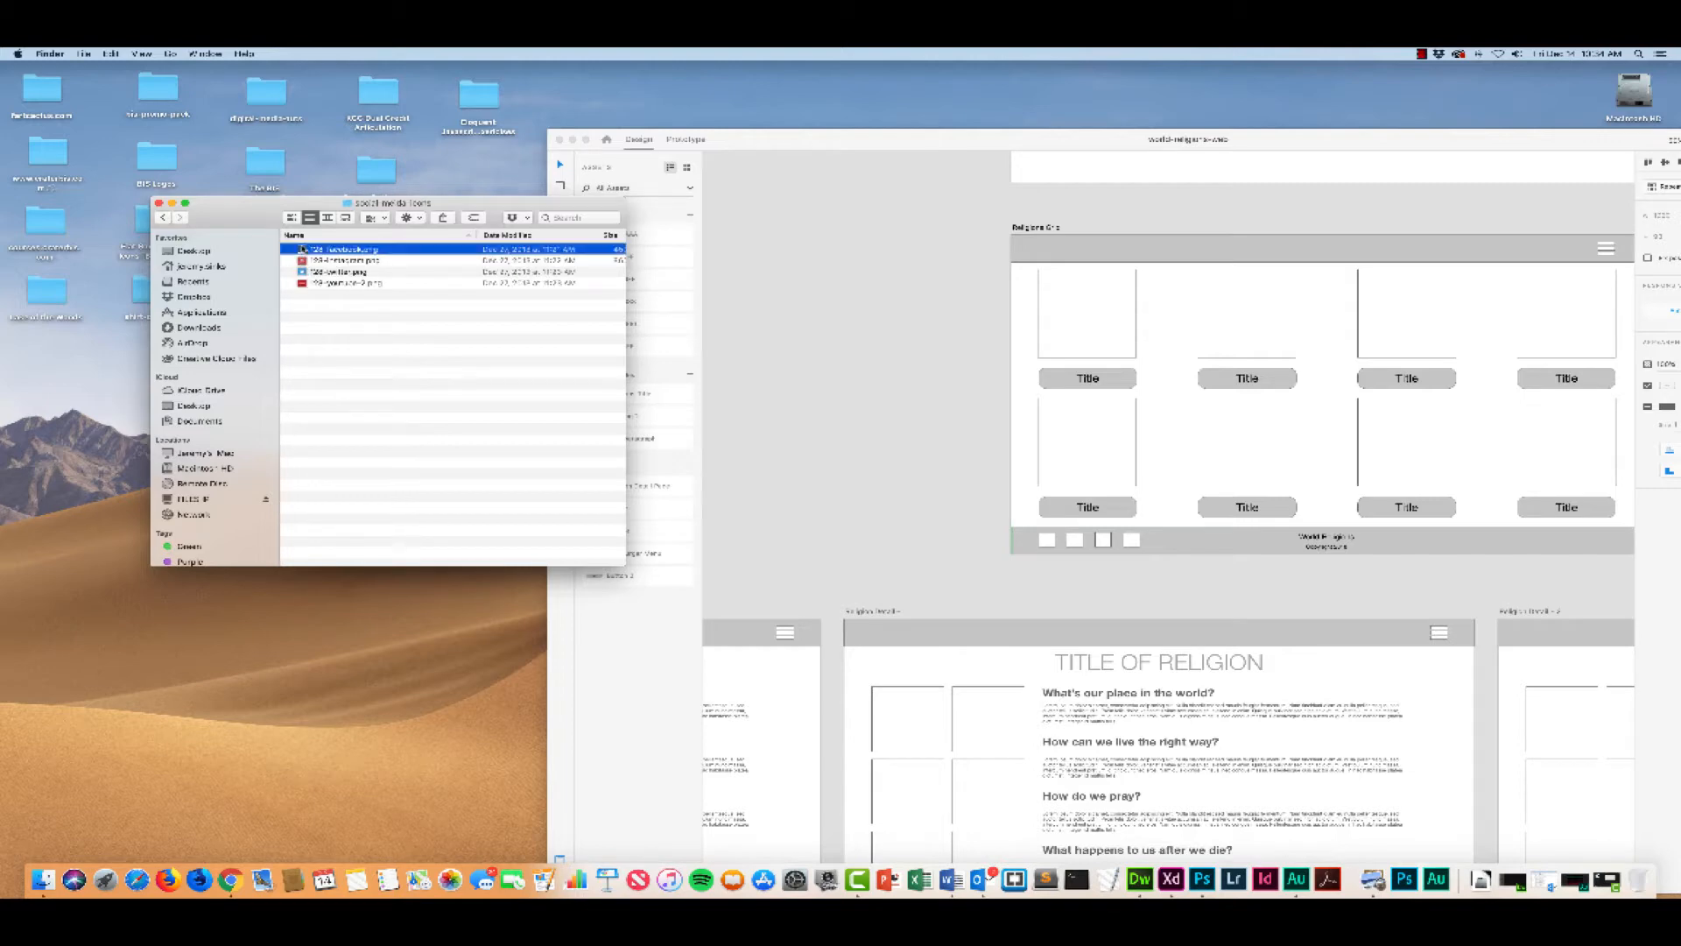
pyautogui.keyDown('shift'); pyautogui.click(307, 282); pyautogui.keyUp('shift')
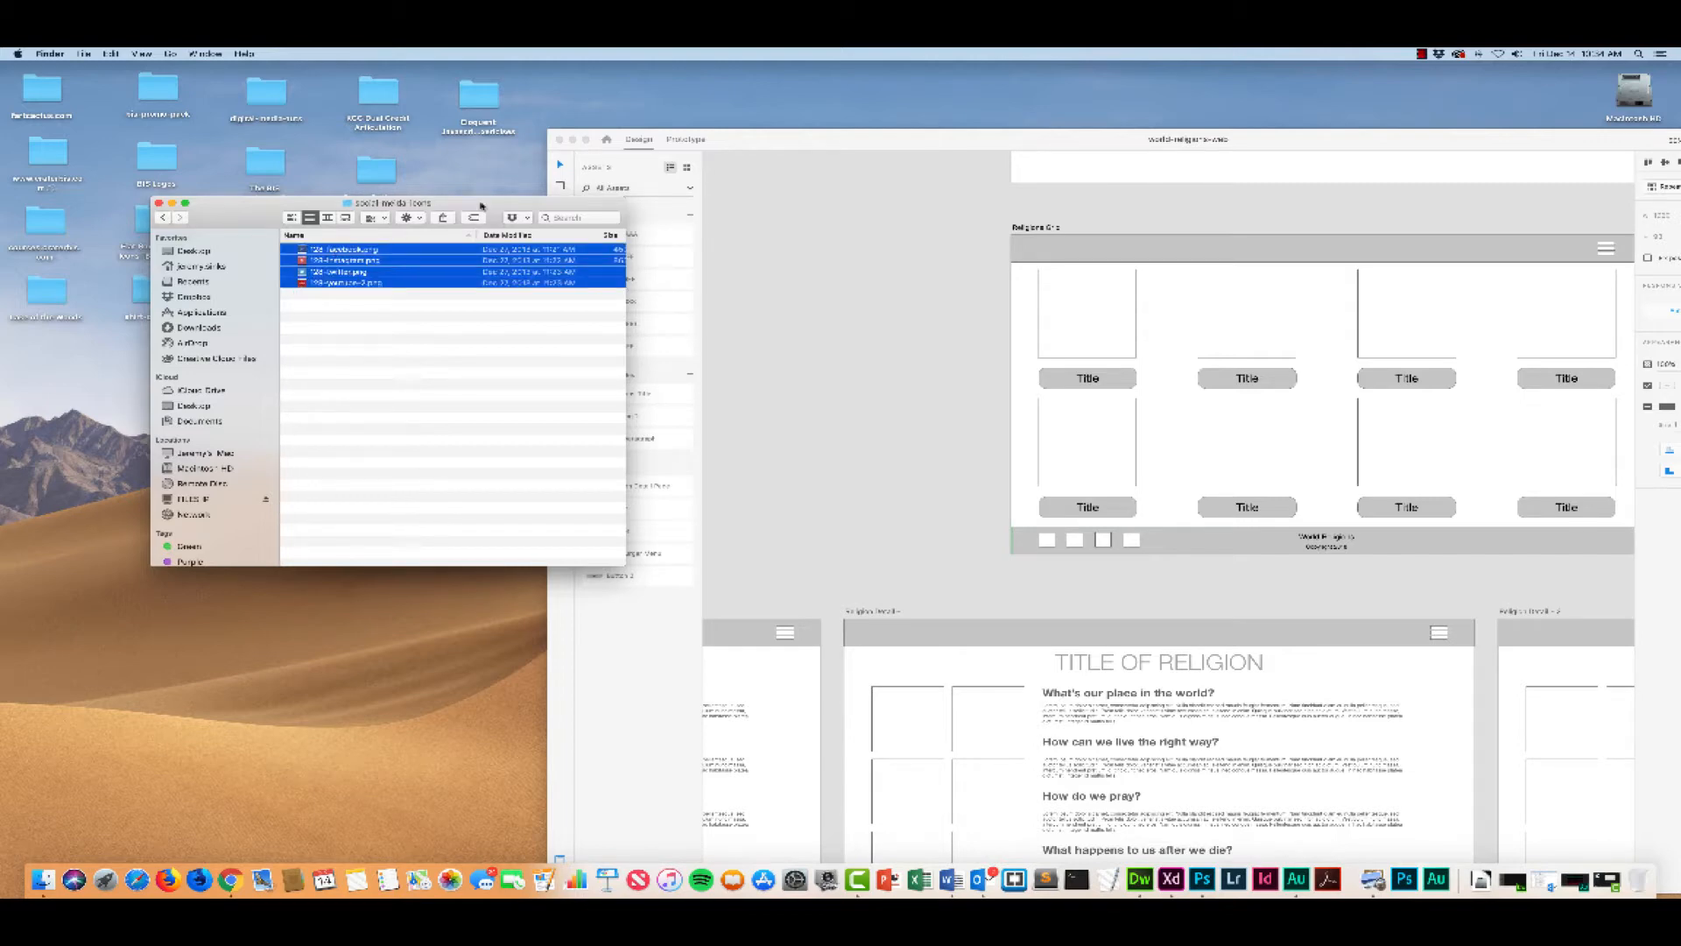
pyautogui.moveTo(302, 251); pyautogui.dragTo(1048, 541)
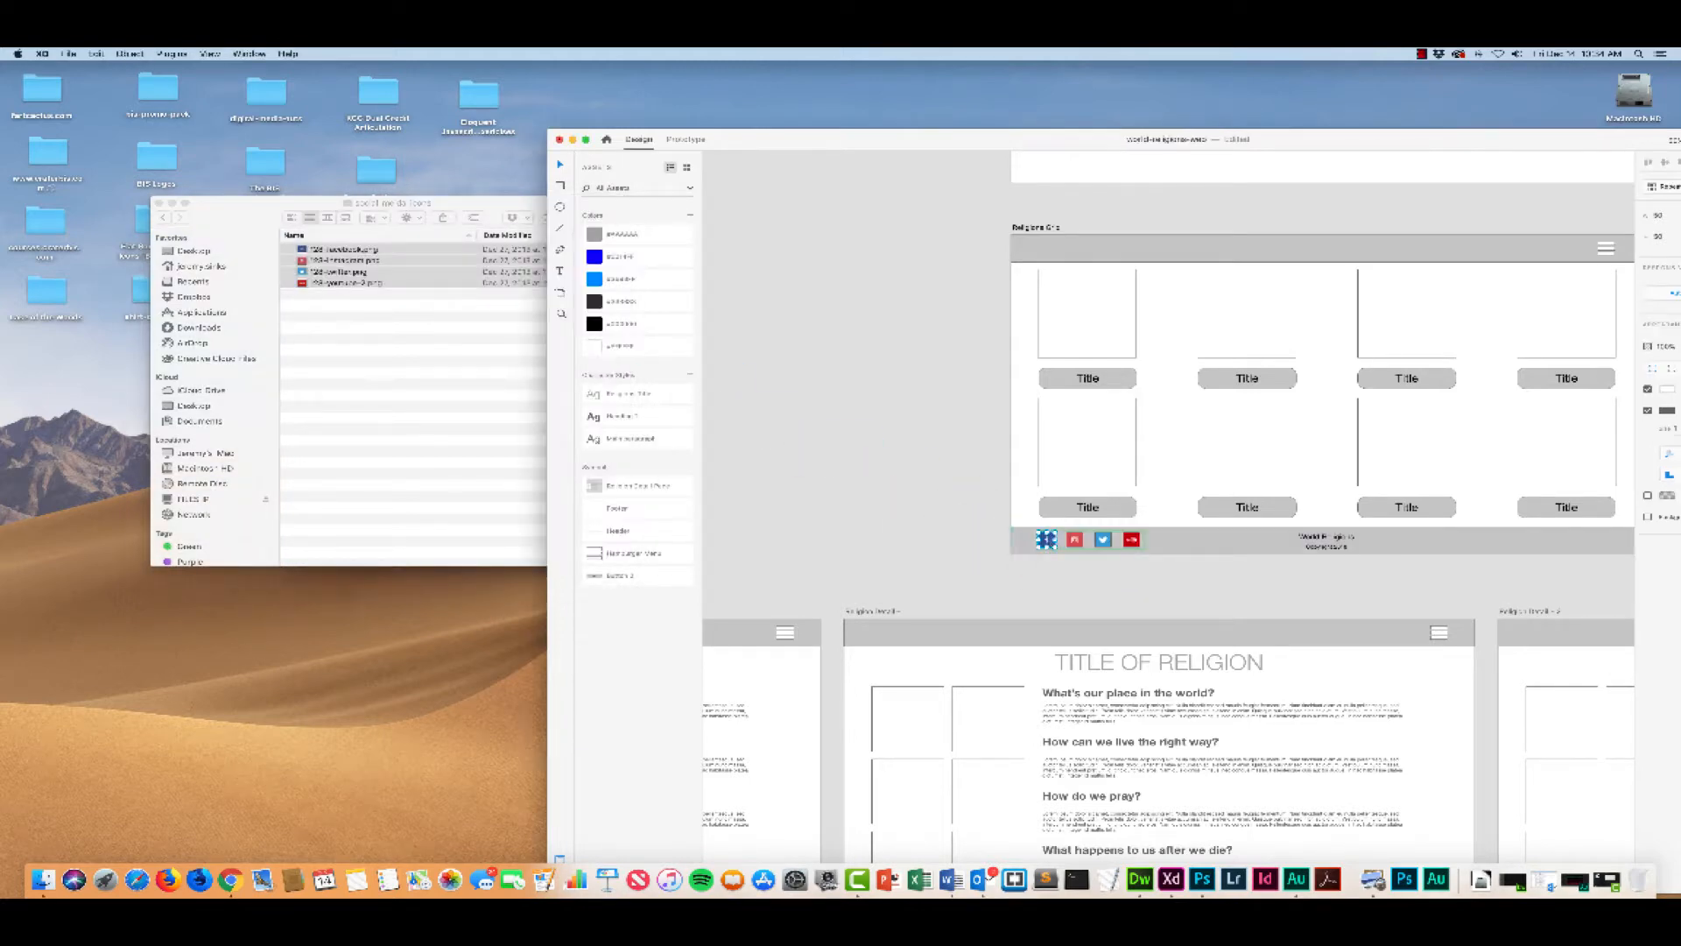
# Step: Enlarge the design window and check the footers of the Religion Detail artboards for the social media icons
pyautogui.doubleClick(1100, 143)
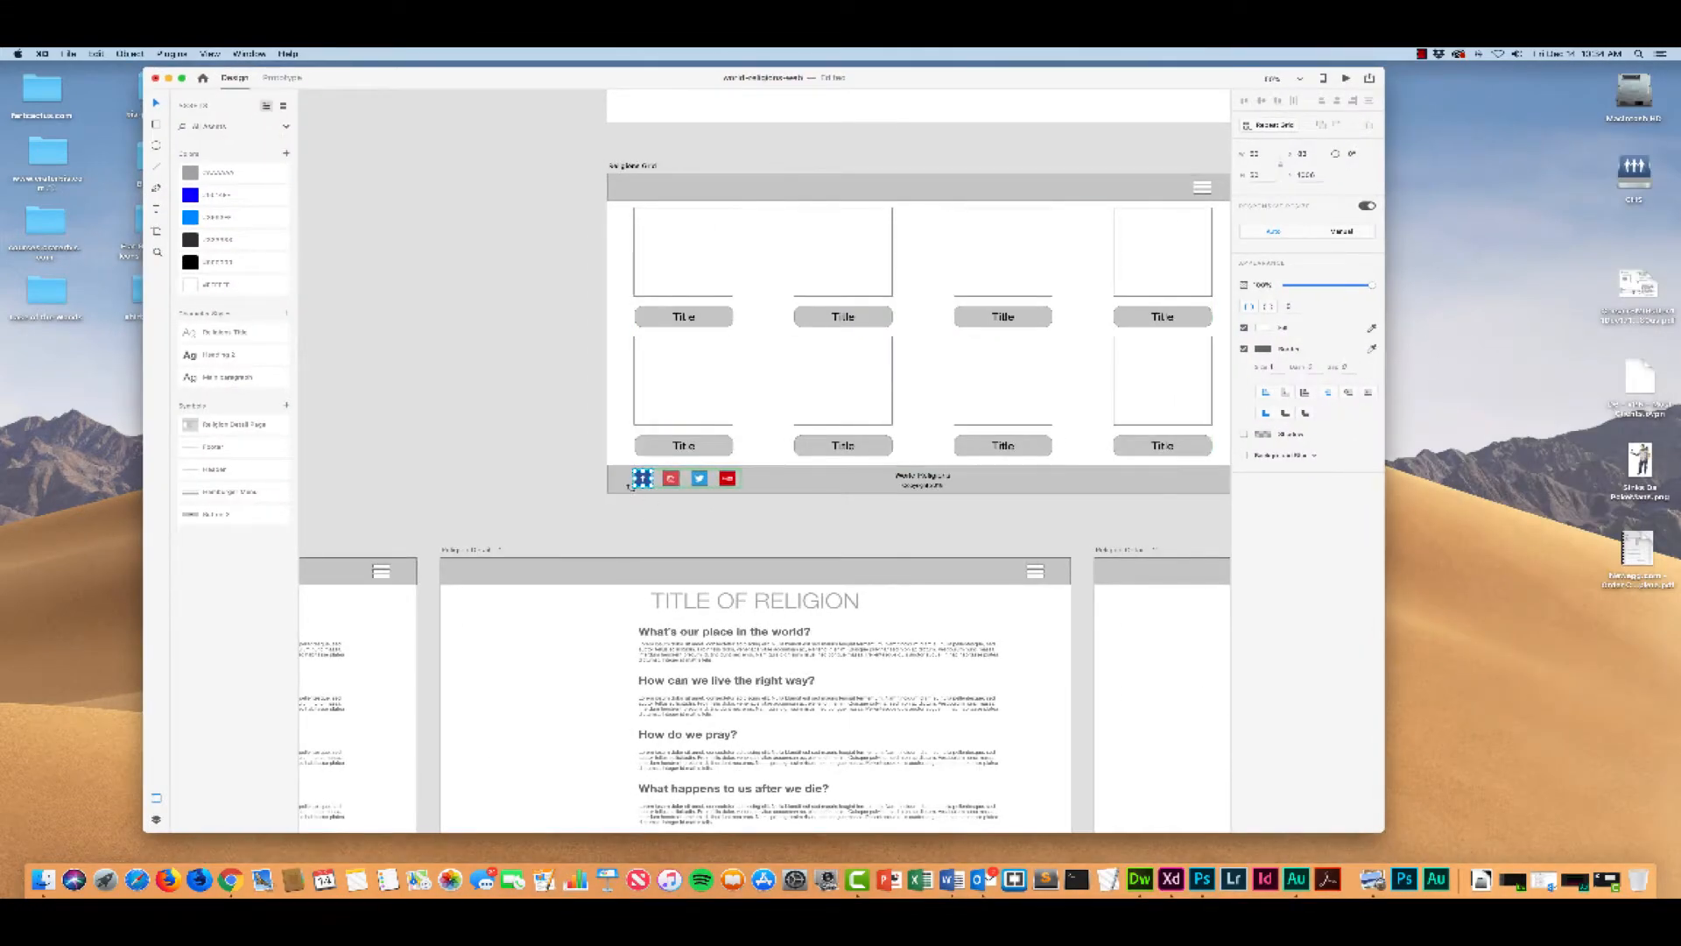
pyautogui.scroll(-5, 626, 485)
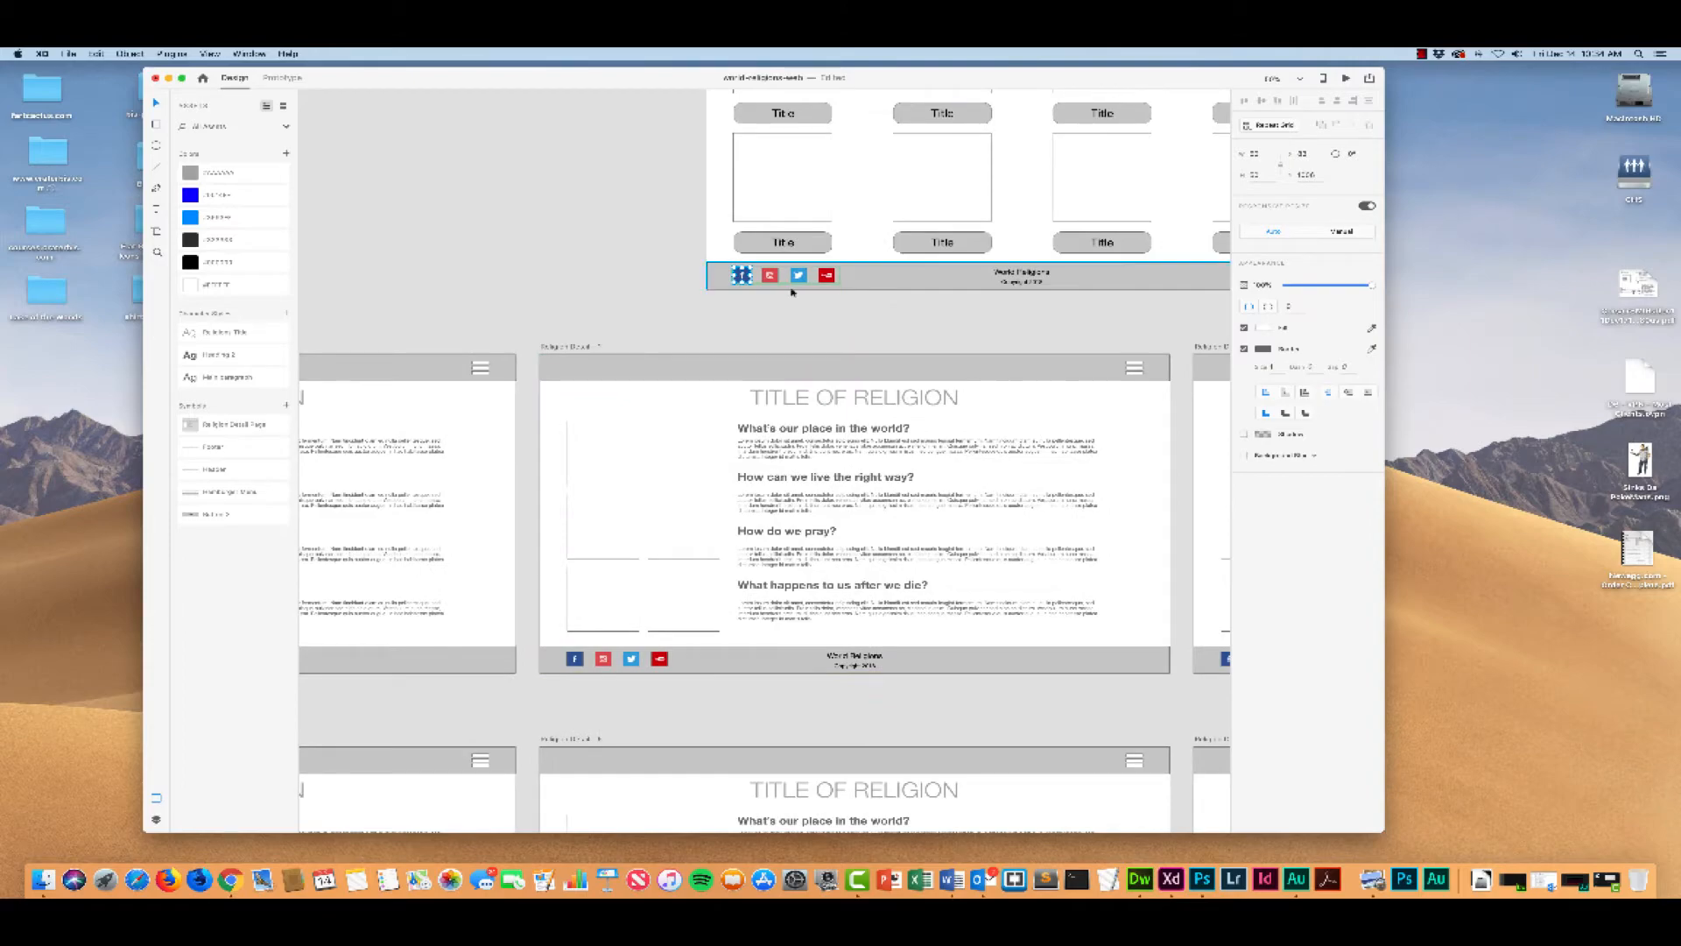
pyautogui.scroll(-2, 696, 559)
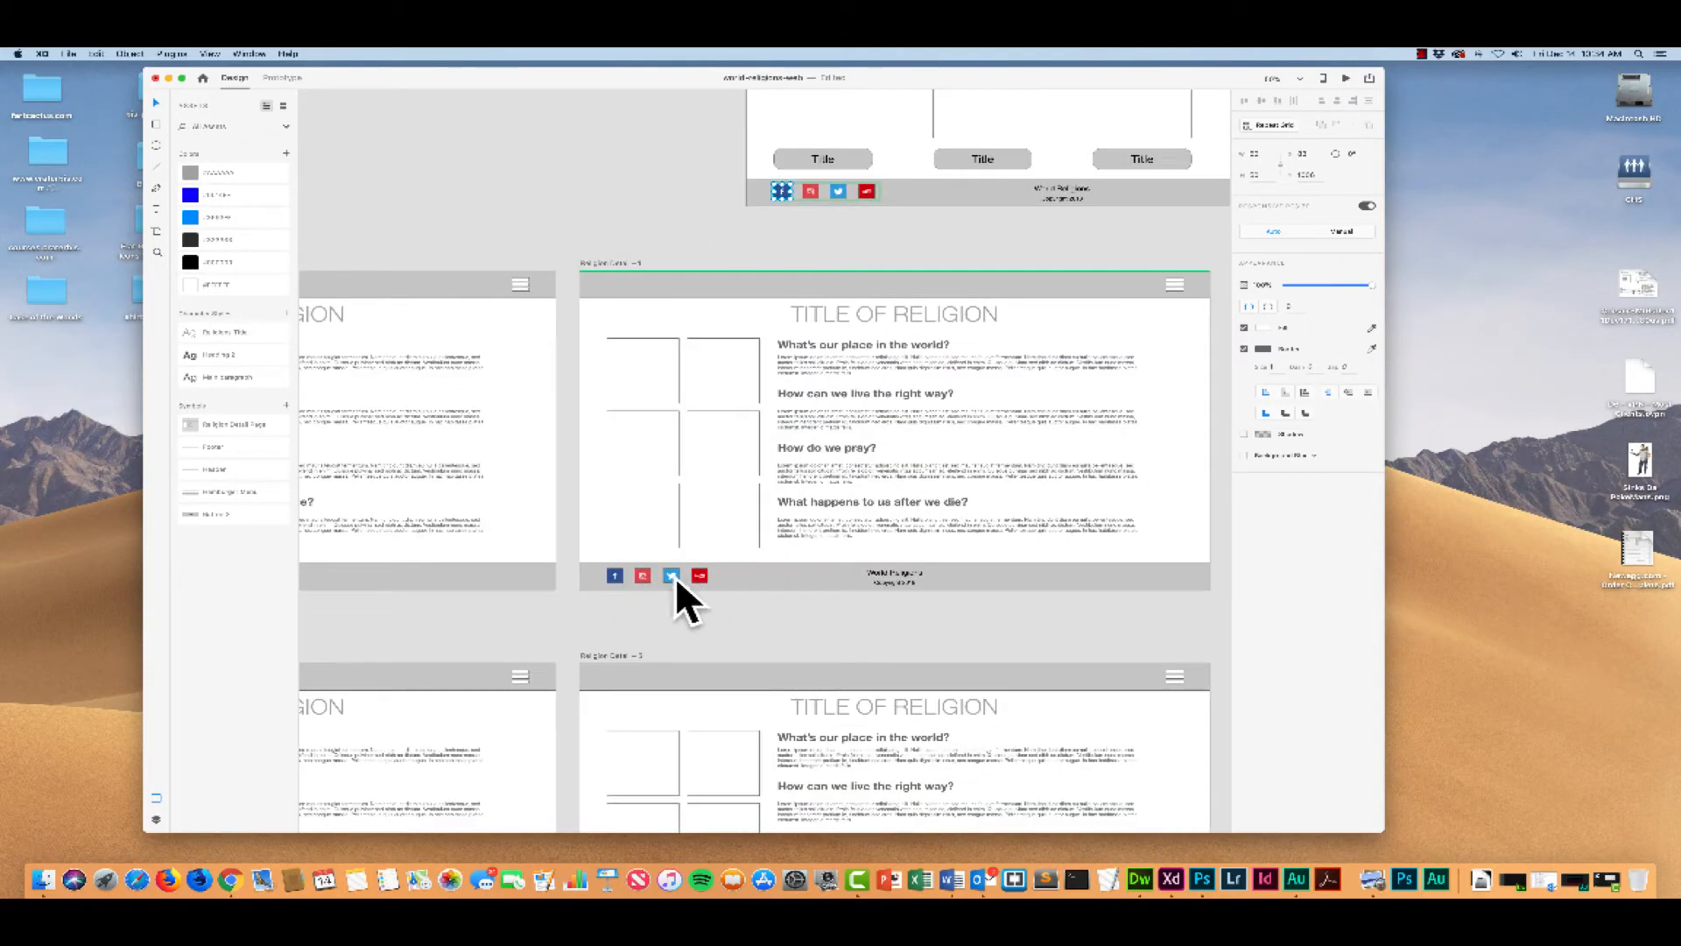
pyautogui.hscroll(-5, 680, 481)
pyautogui.scroll(2, 671, 478)
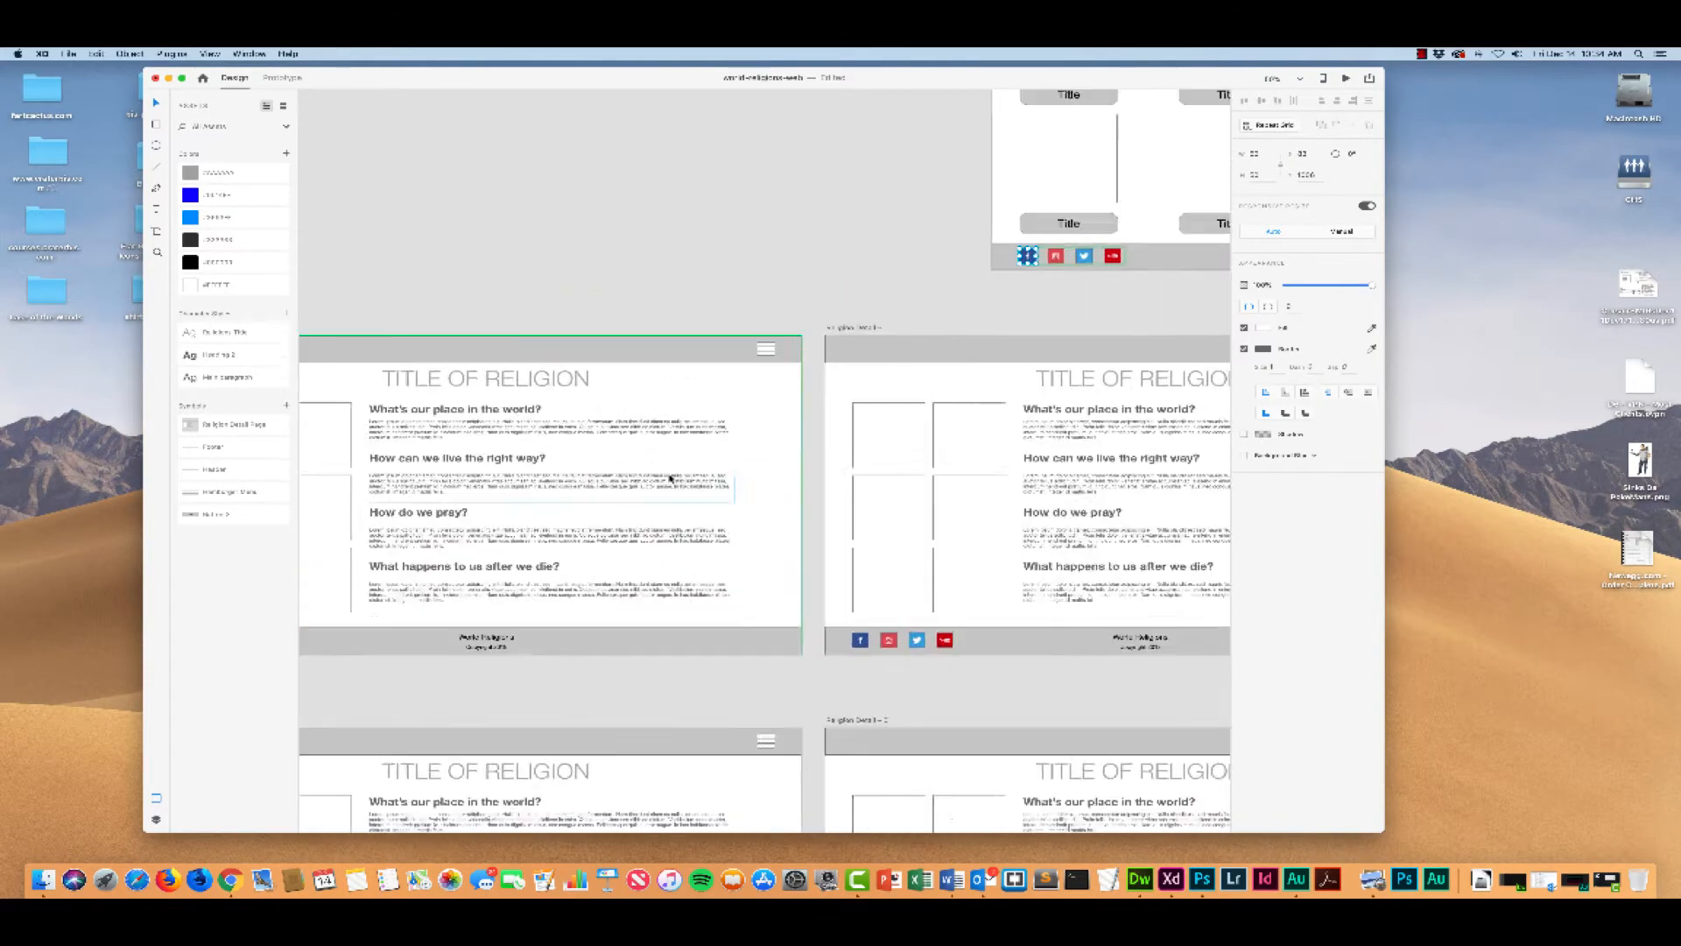
pyautogui.hscroll(8, 671, 478)
pyautogui.scroll(5, 671, 478)
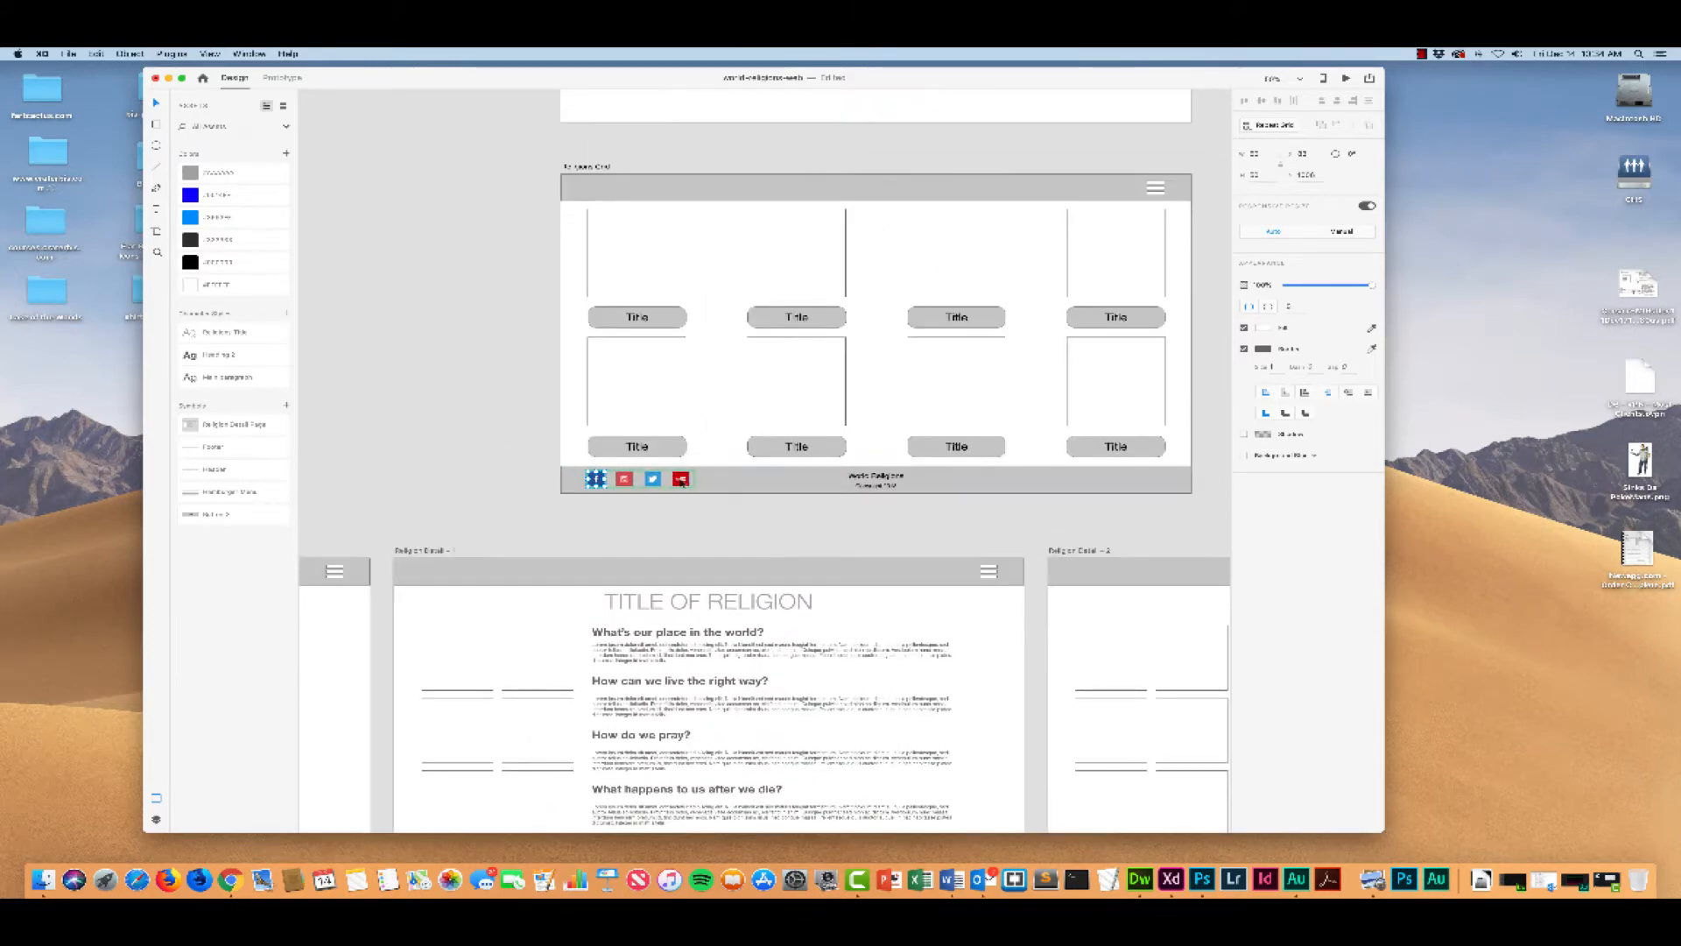
pyautogui.scroll(-5, 550, 482)
pyautogui.scroll(2, 546, 485)
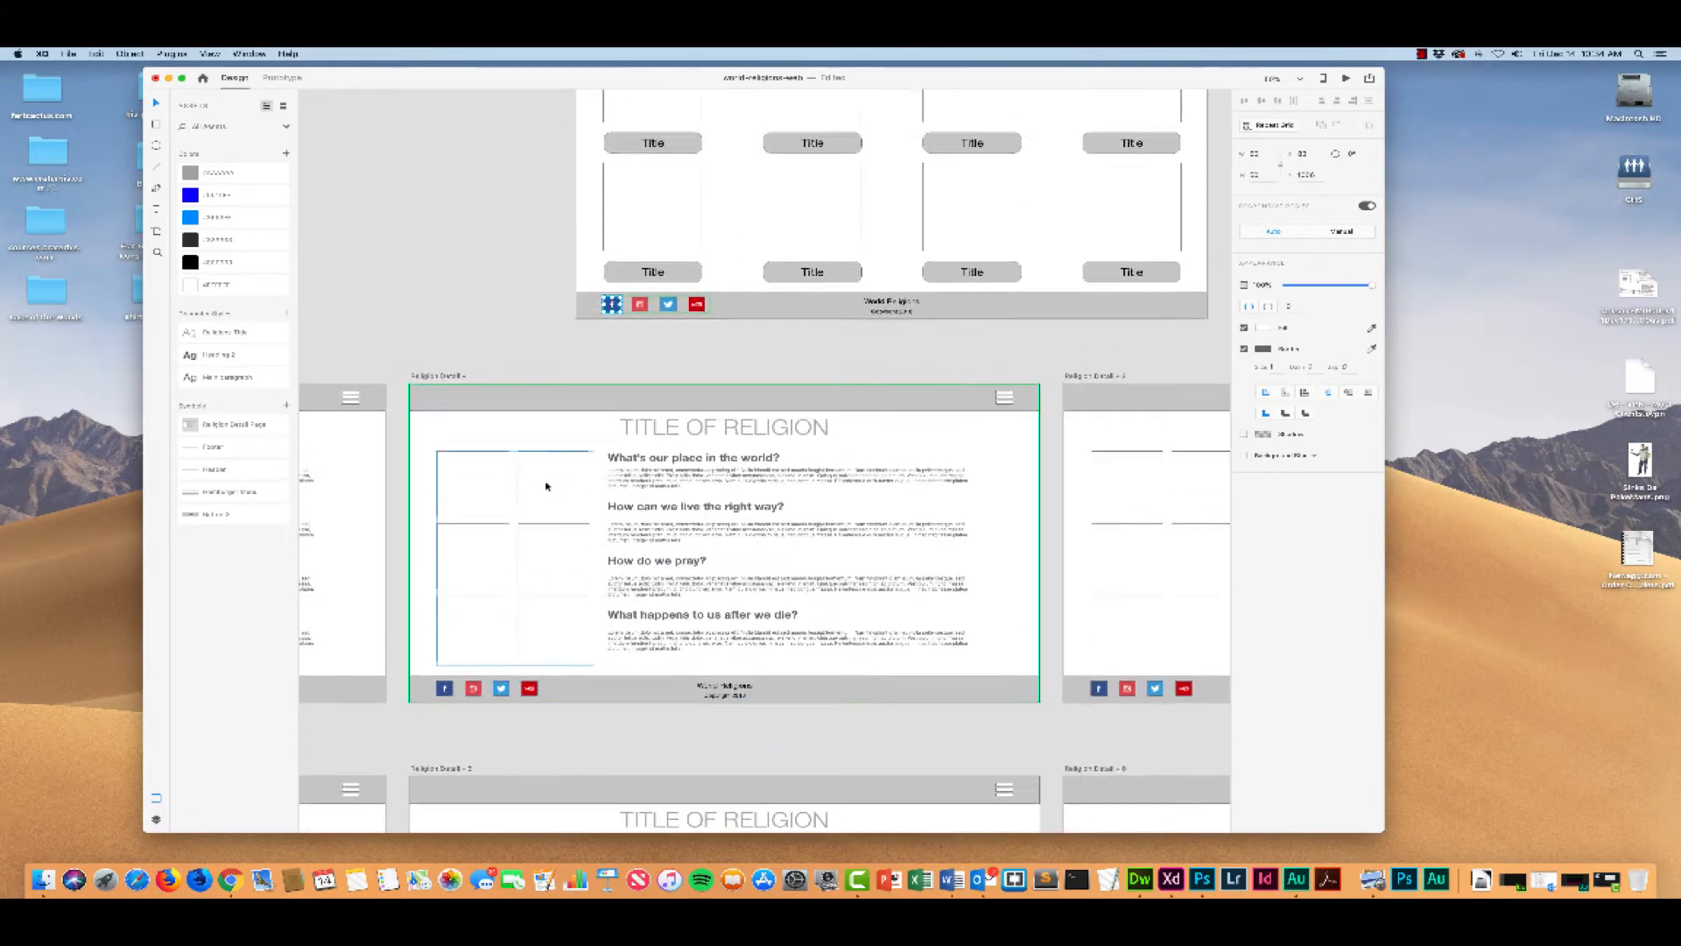
pyautogui.scroll(5, 546, 486)
pyautogui.hscroll(2, 547, 483)
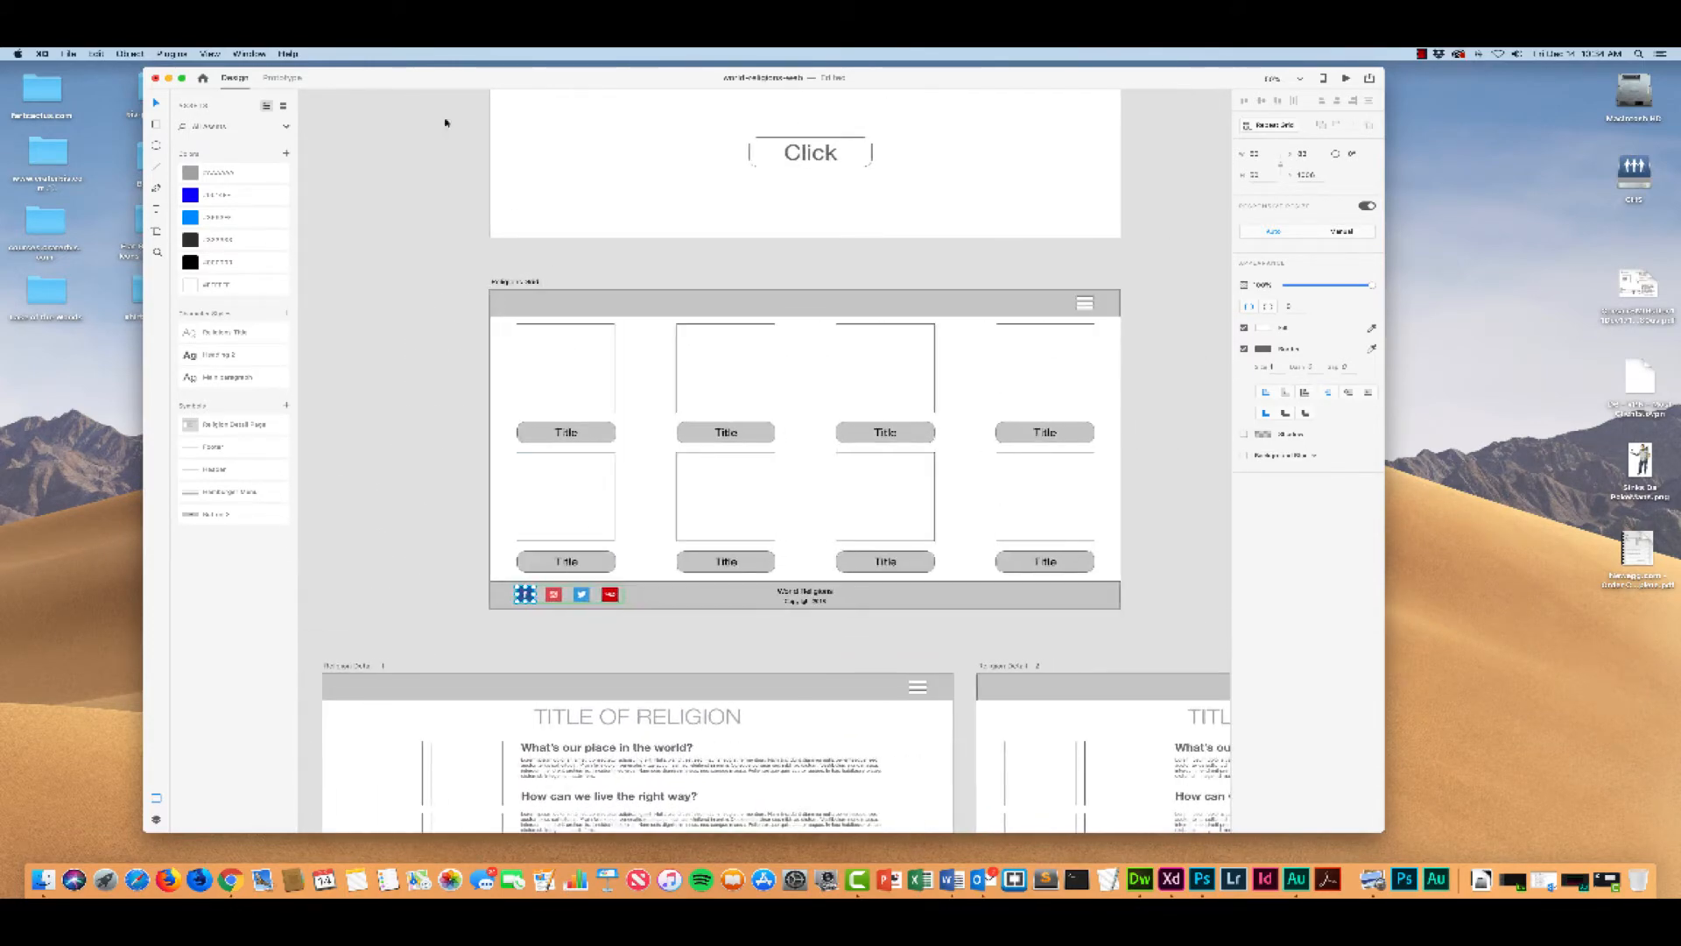
# Step: Move the design window aside, go back to the images folder in Finder, and open the symbols folder beside the artboards
pyautogui.moveTo(429, 77); pyautogui.dragTo(638, 84)
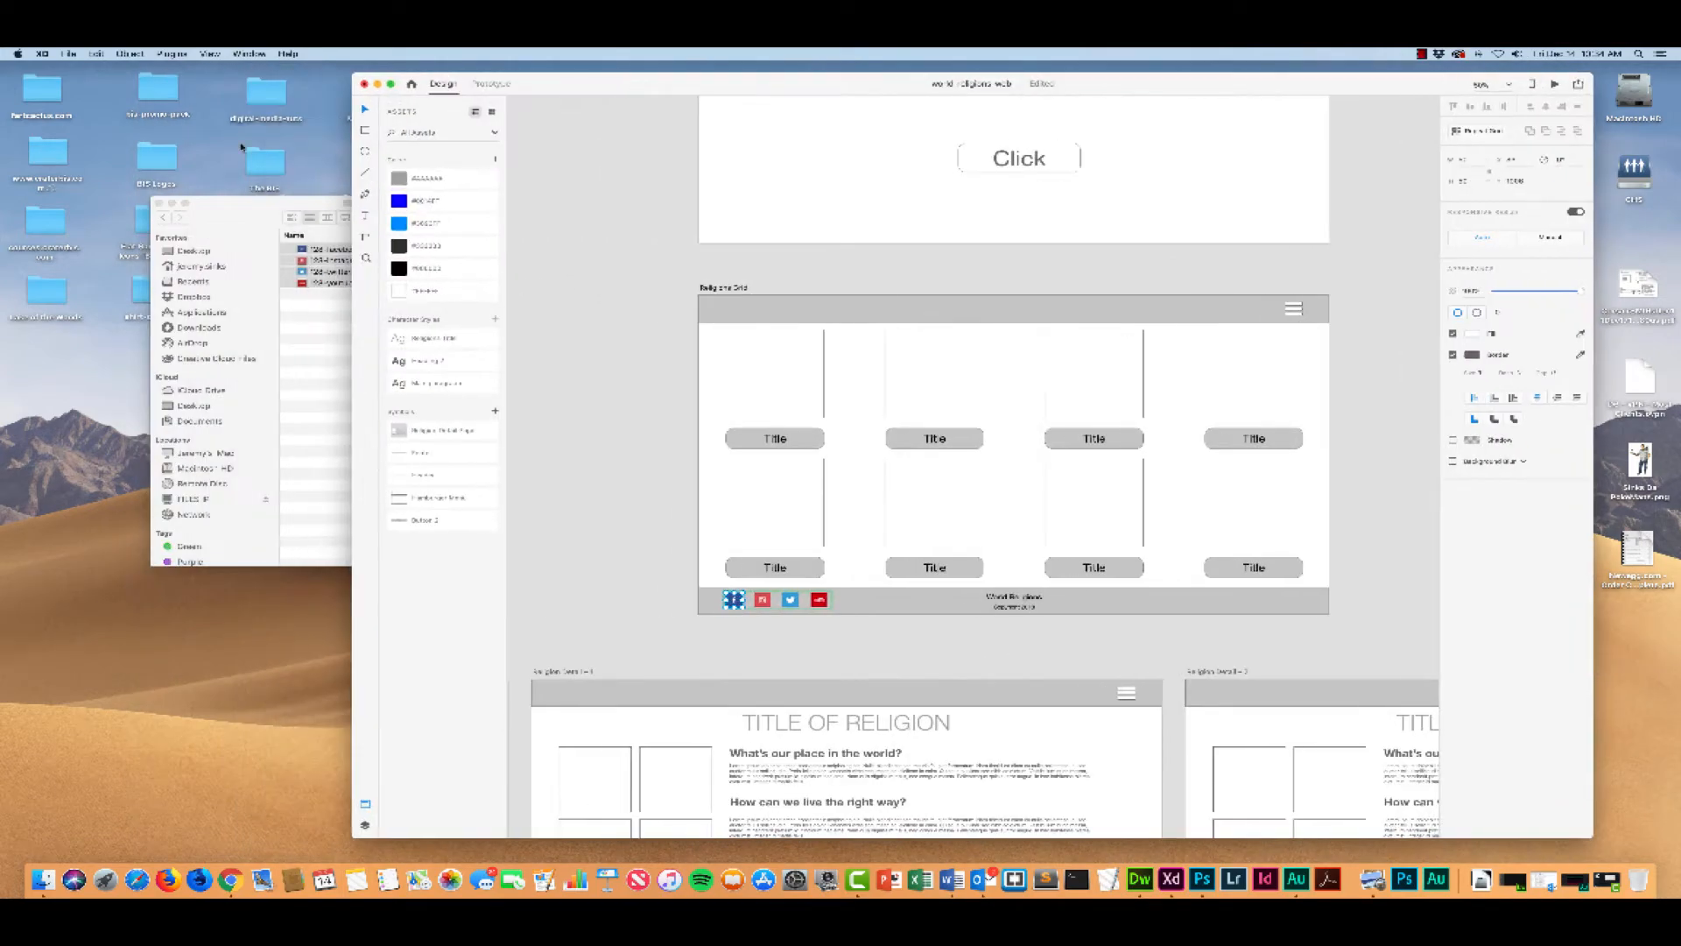
pyautogui.click(223, 222)
pyautogui.click(162, 217)
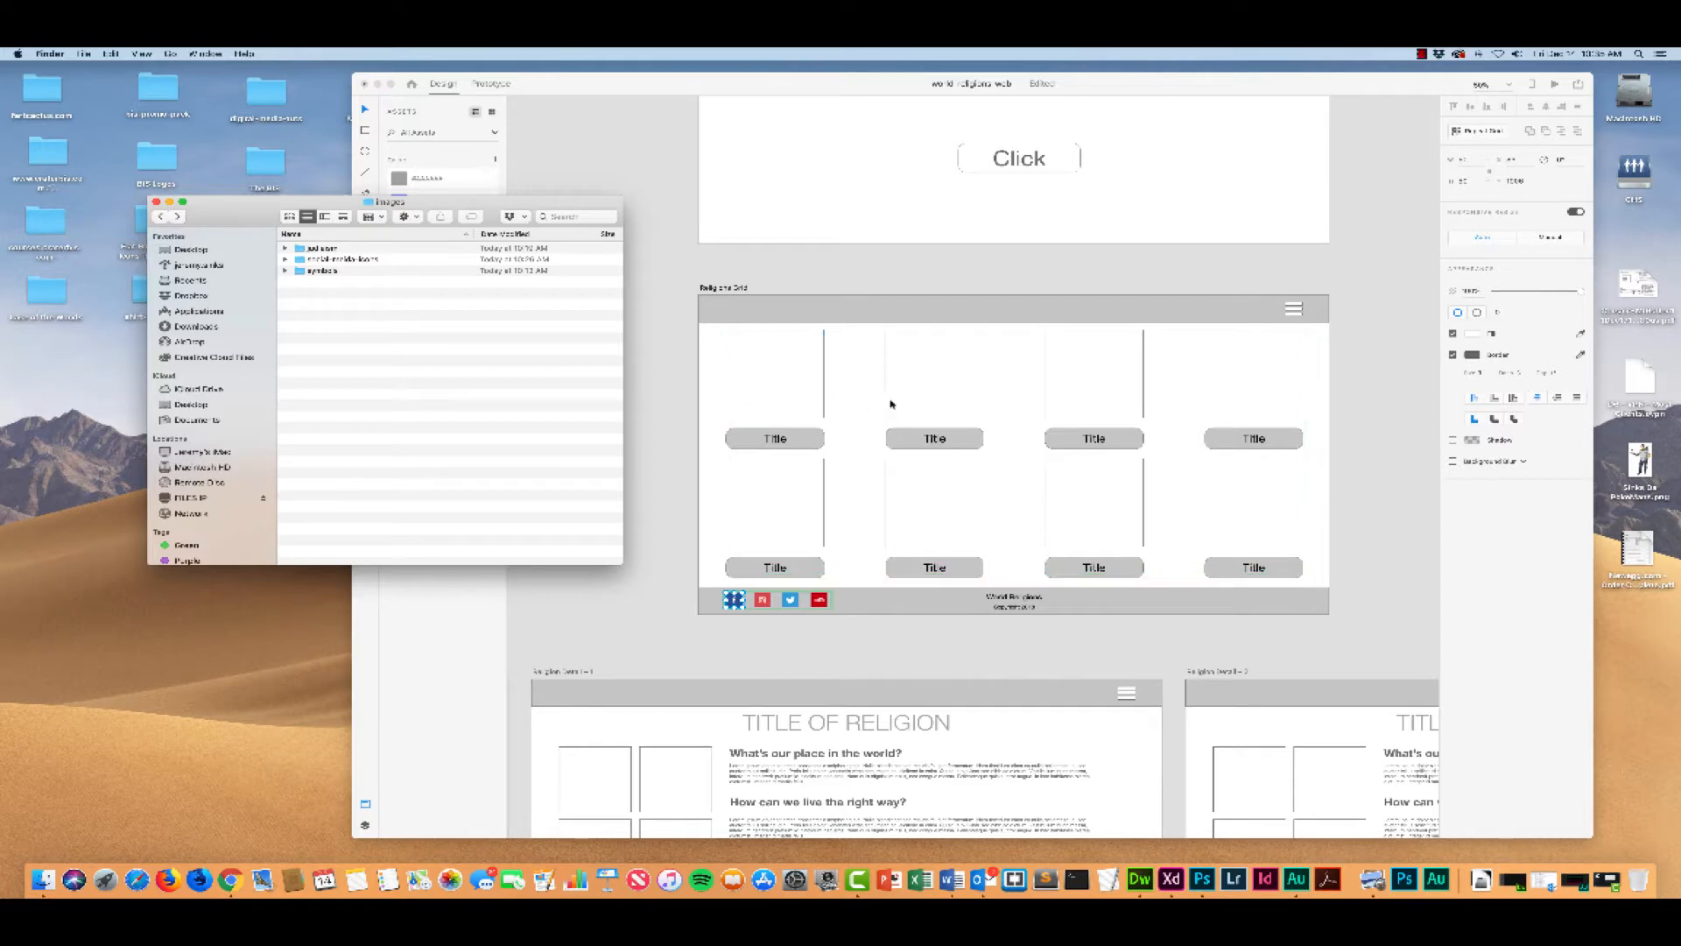
pyautogui.click(298, 271)
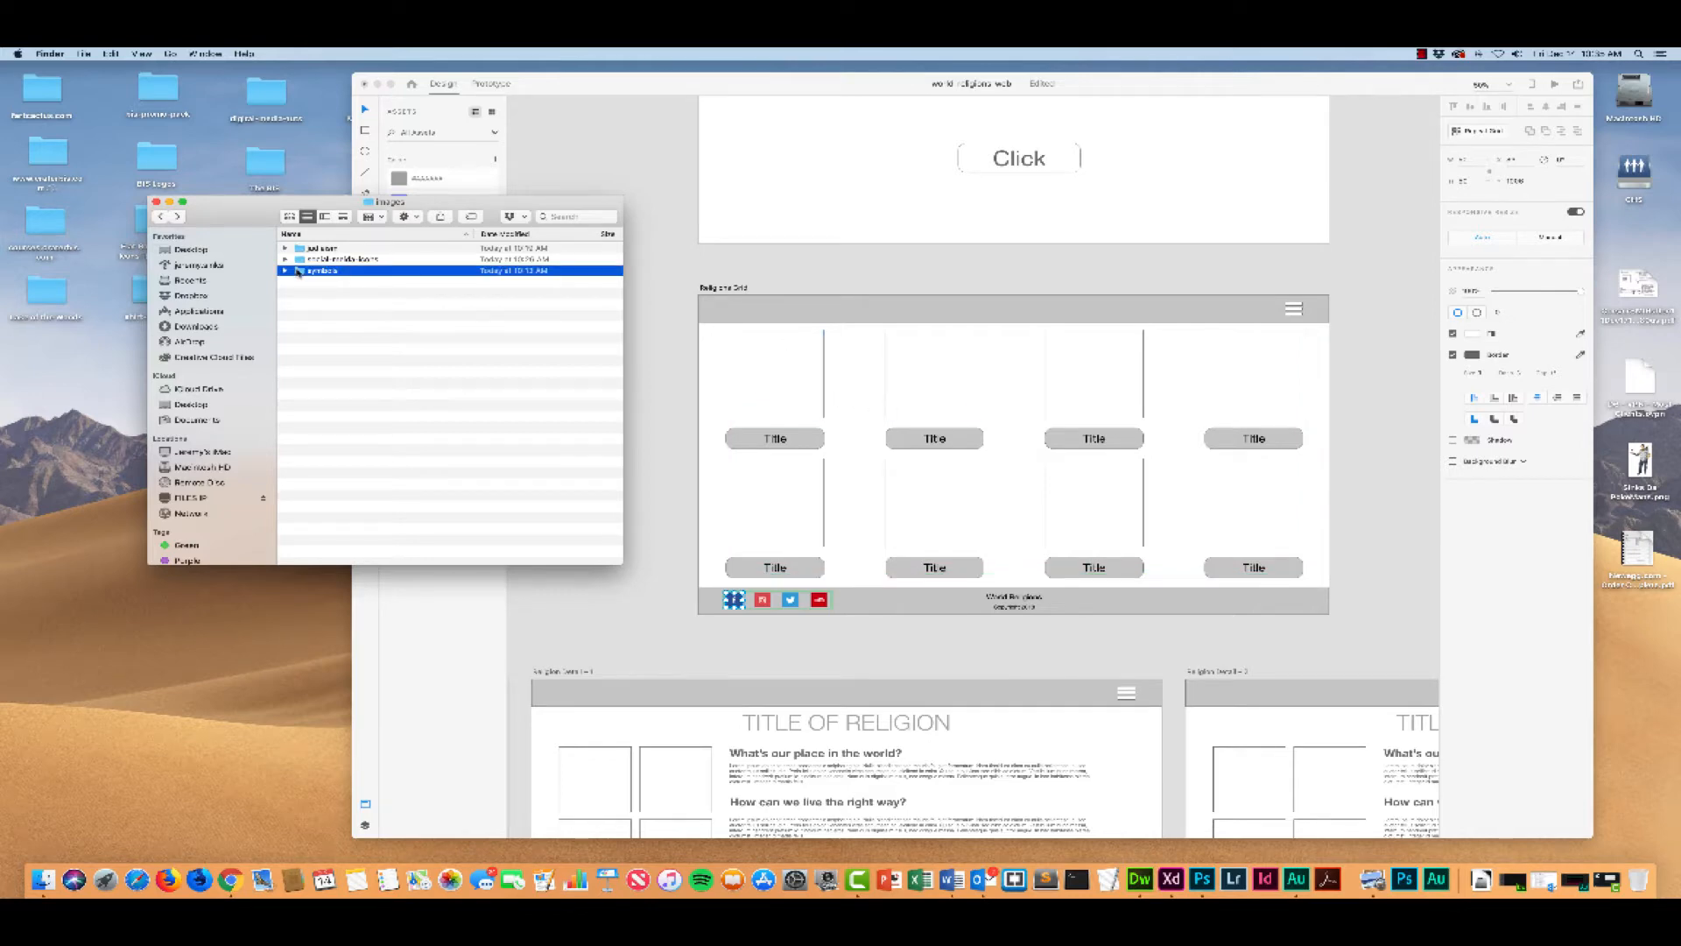
pyautogui.doubleClick(299, 271)
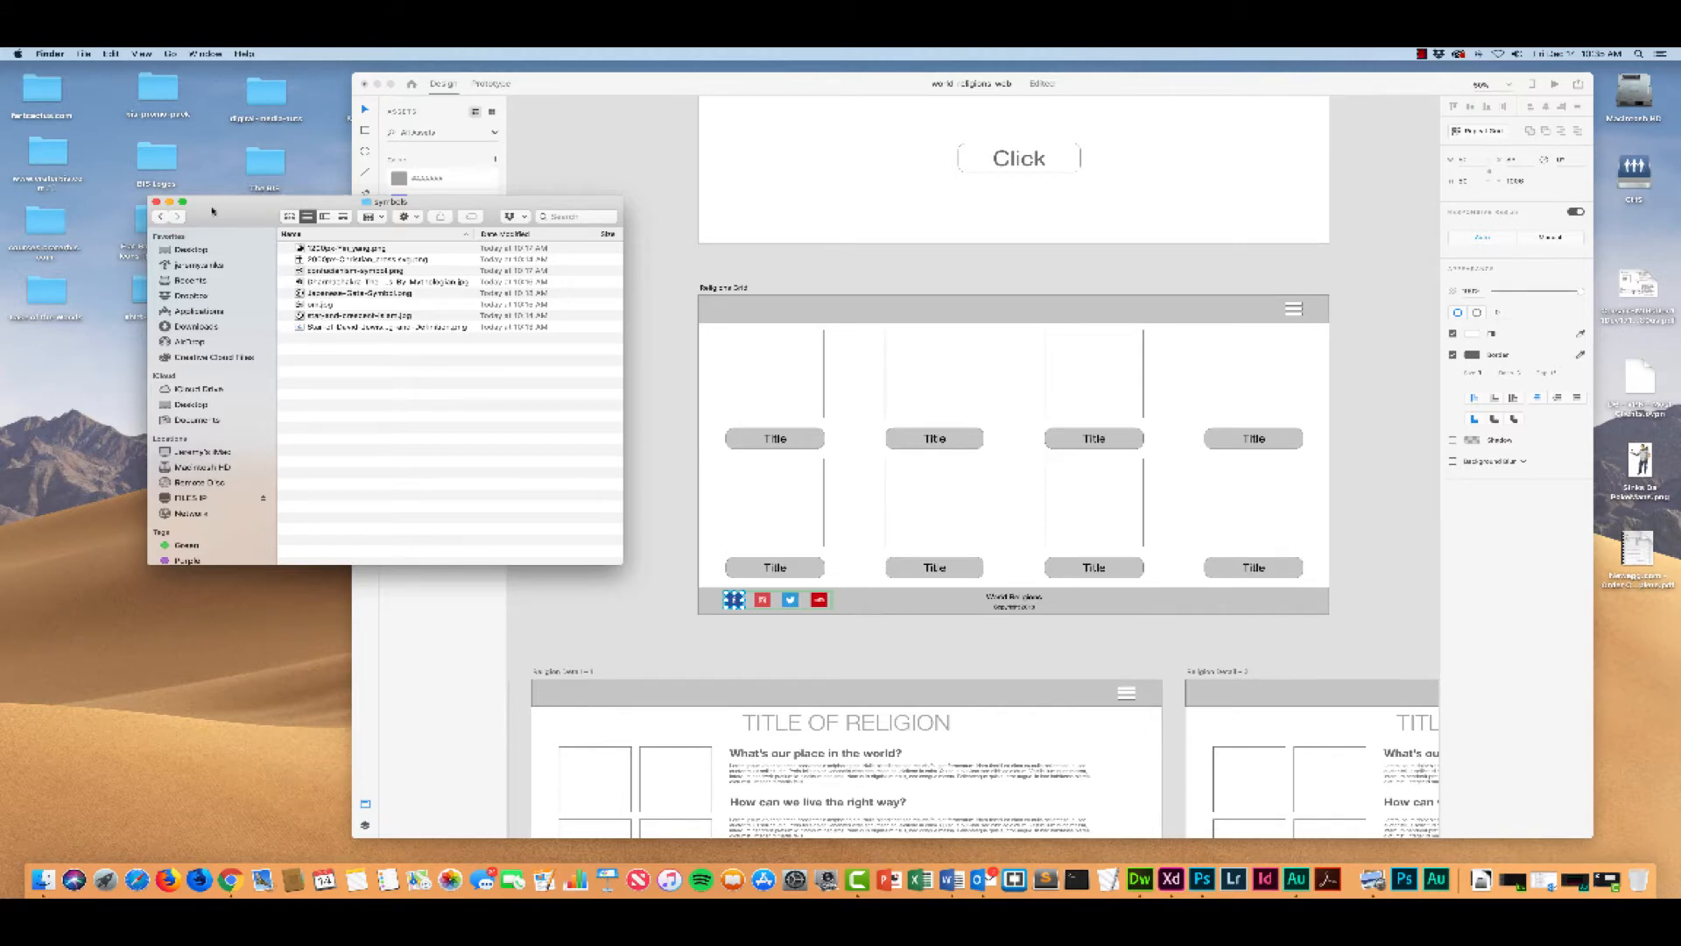
pyautogui.moveTo(215, 211); pyautogui.dragTo(257, 205)
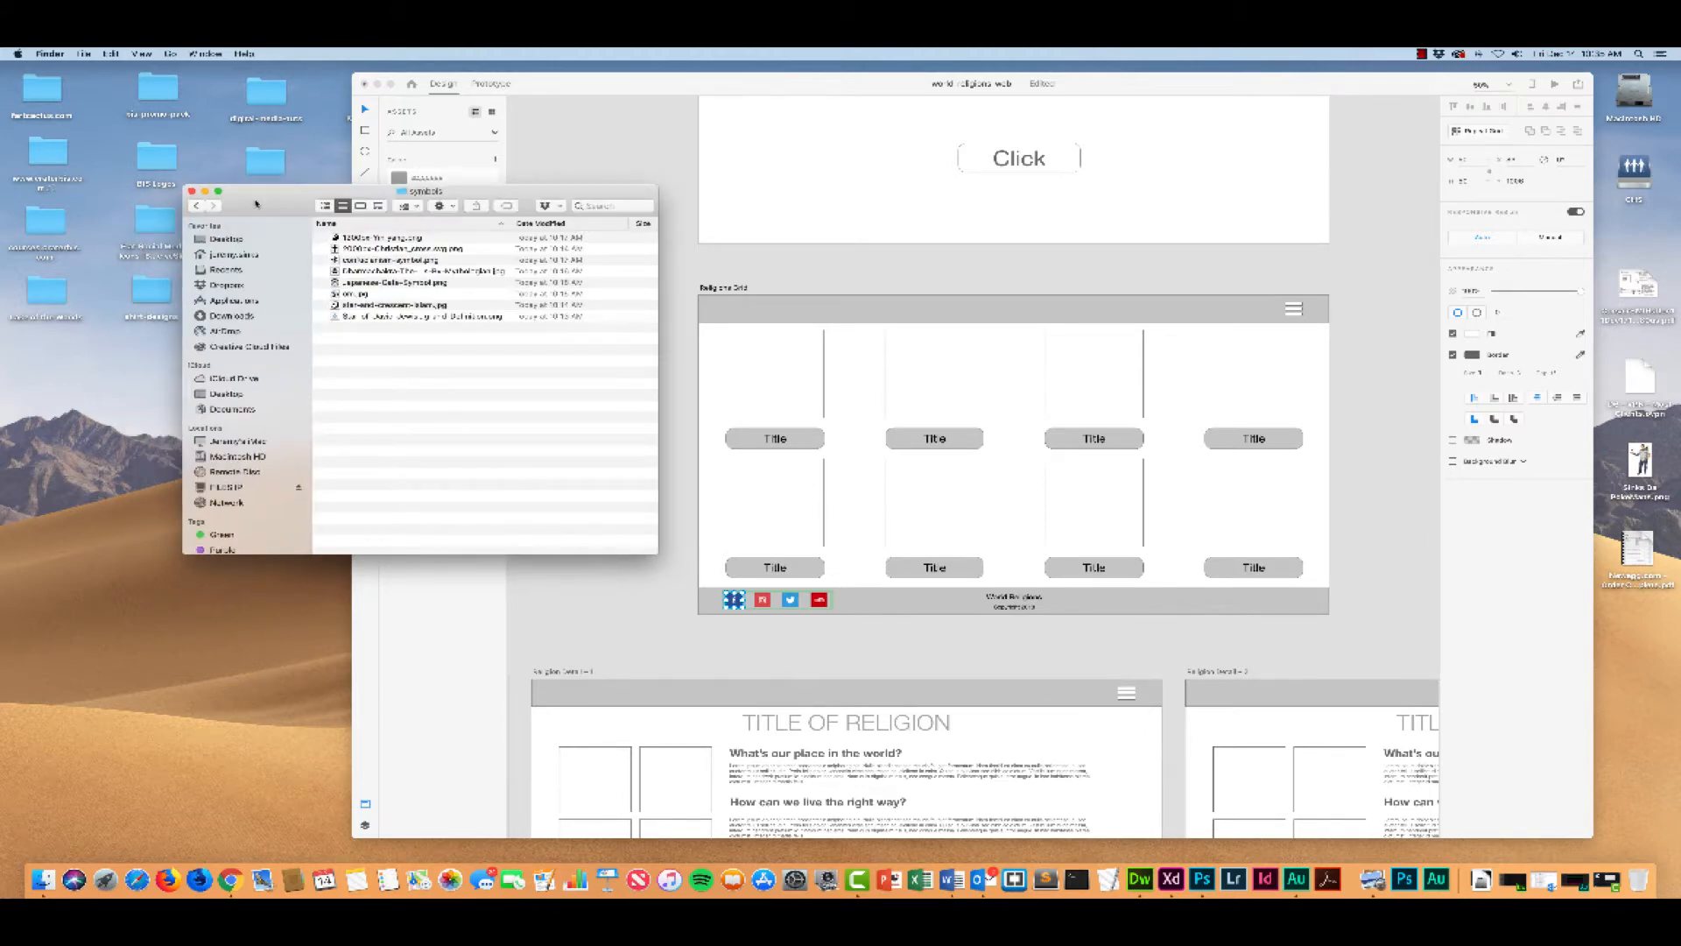
pyautogui.moveTo(255, 205); pyautogui.dragTo(261, 211)
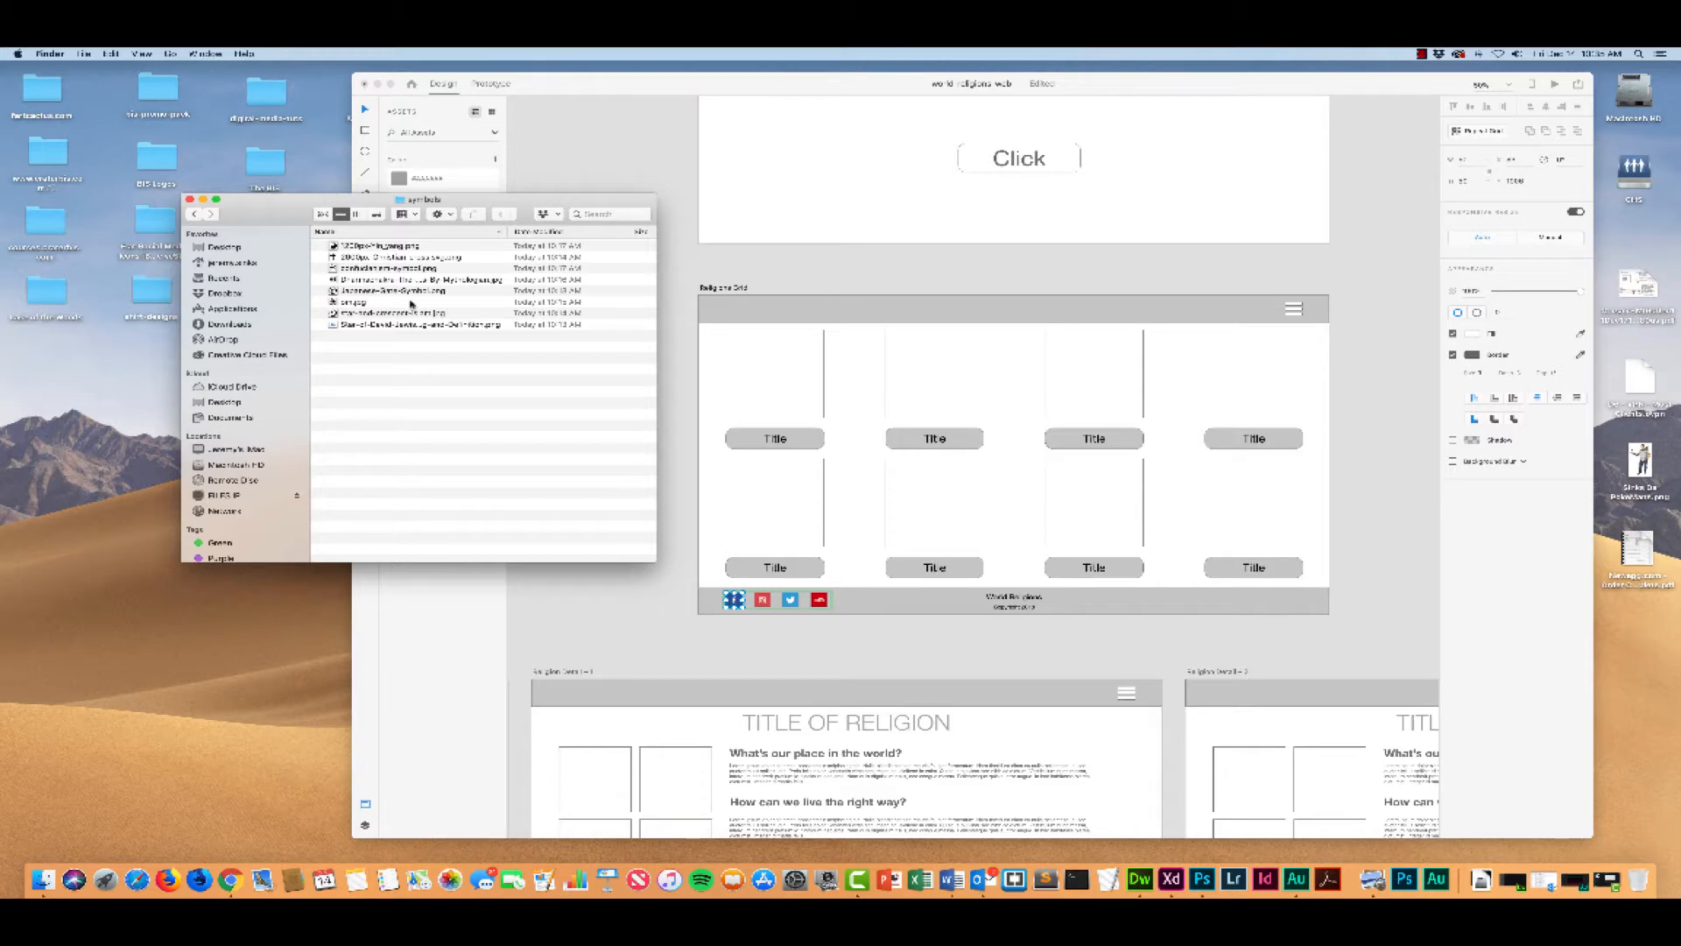
# Step: Preview the Star of David image in the symbols folder and rename the file "1 Jewish", keeping its PNG extension
pyautogui.click(364, 324)
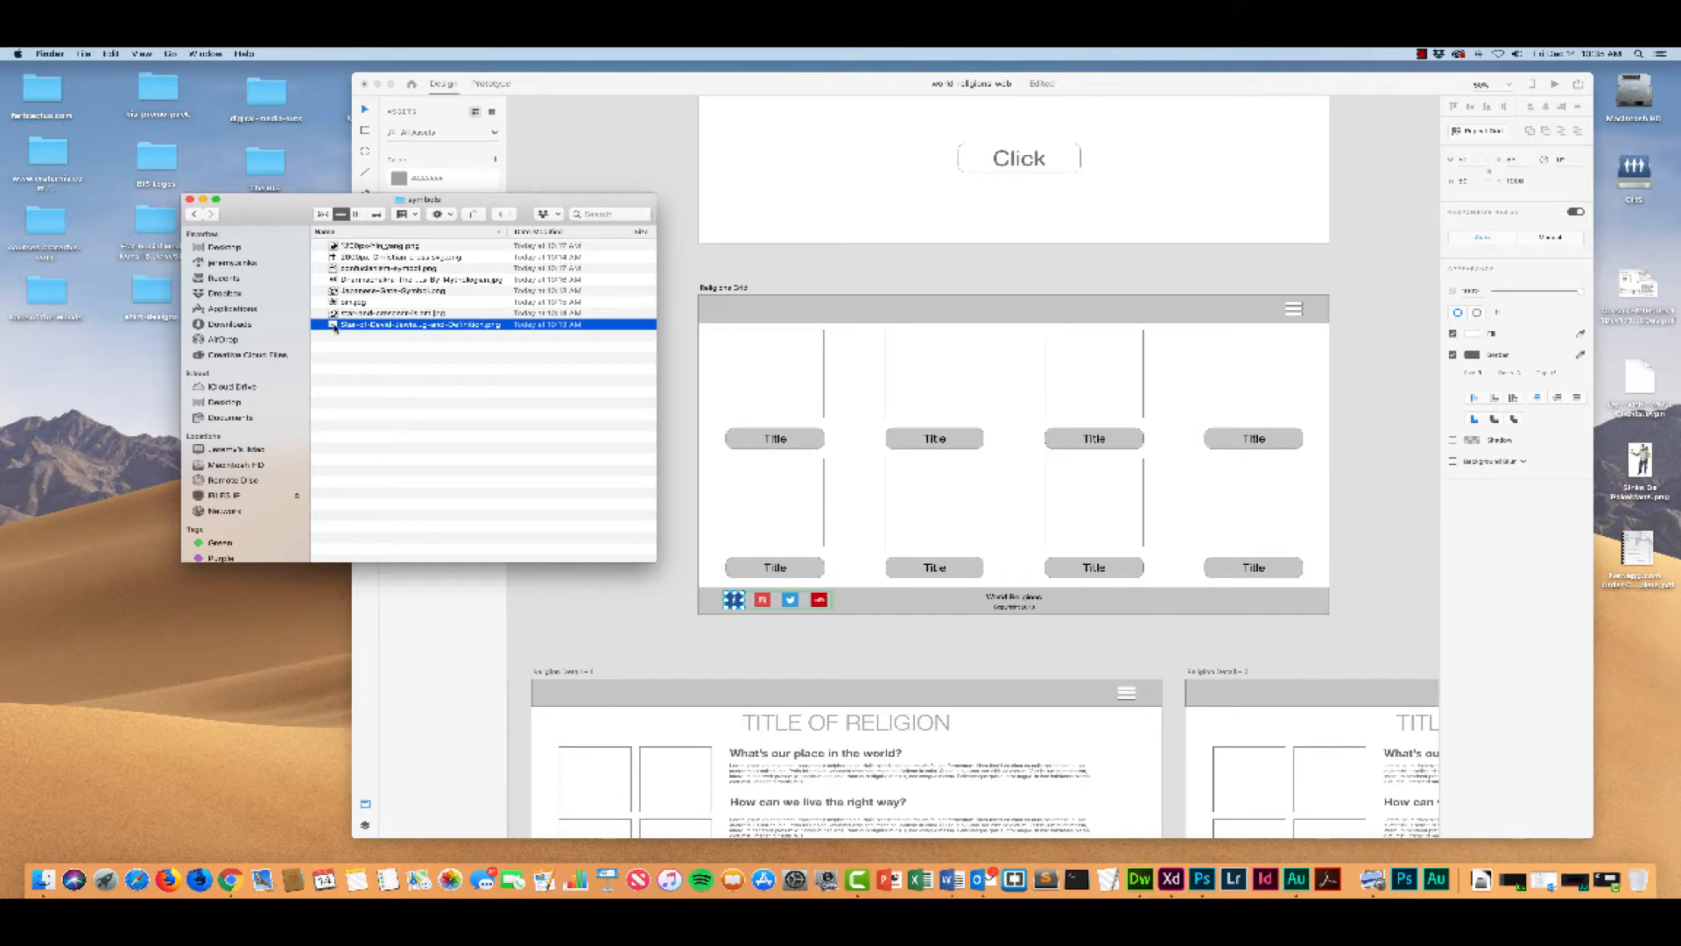
pyautogui.moveTo(280, 221); pyautogui.dragTo(313, 223)
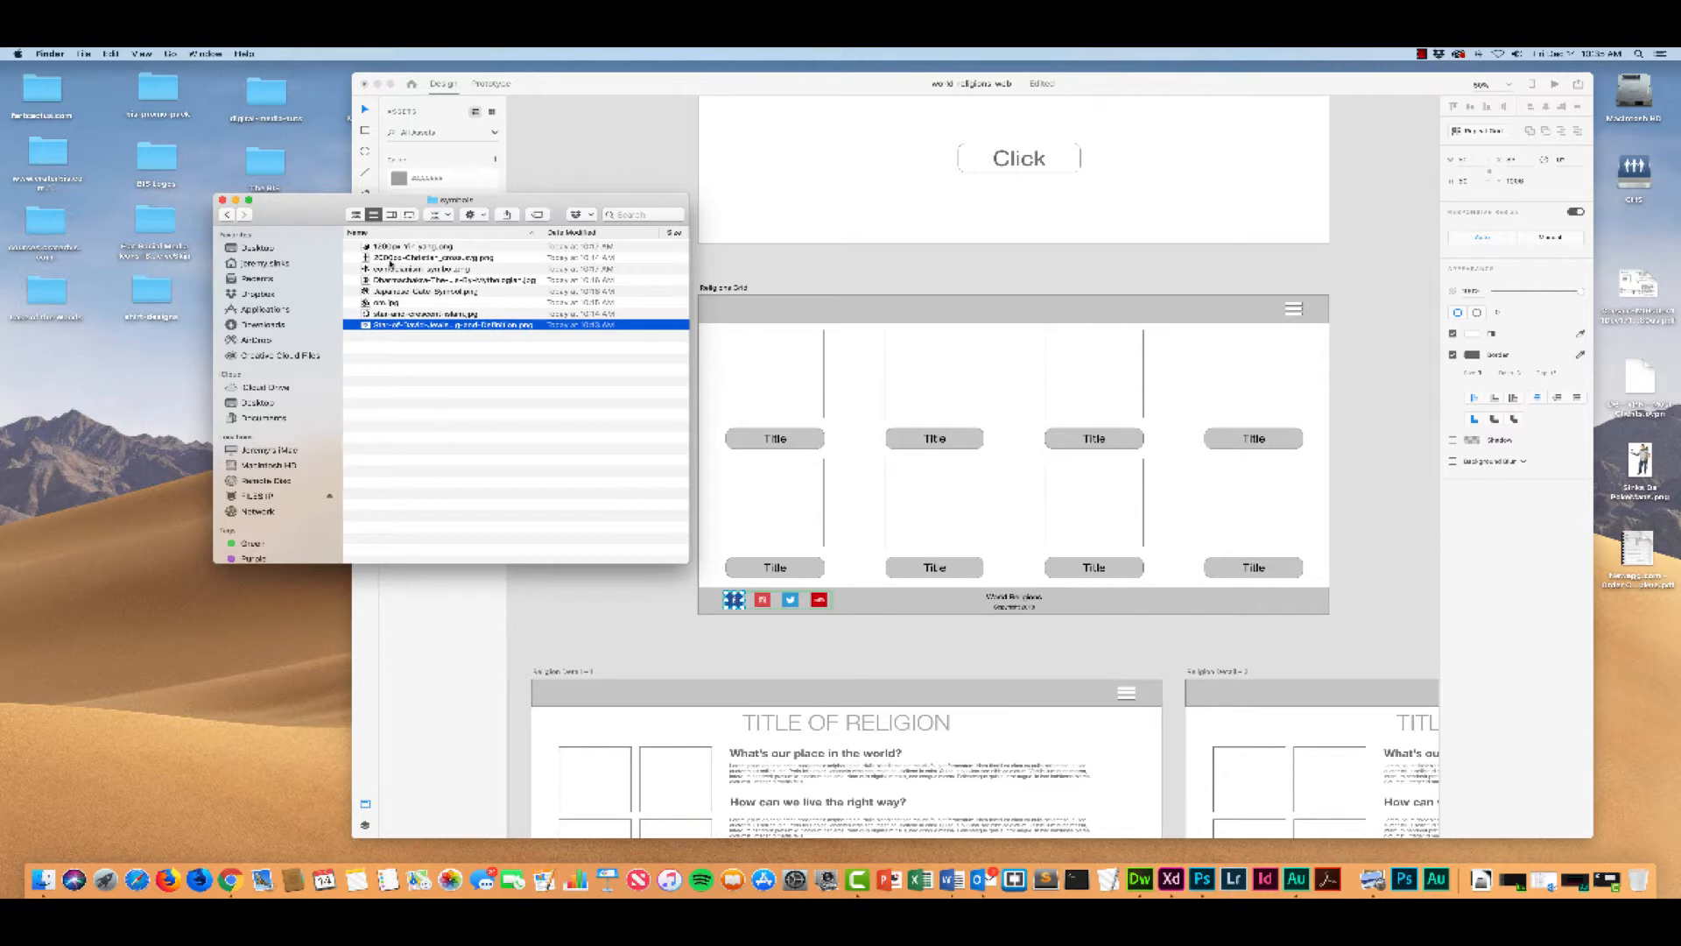
pyautogui.click(377, 248)
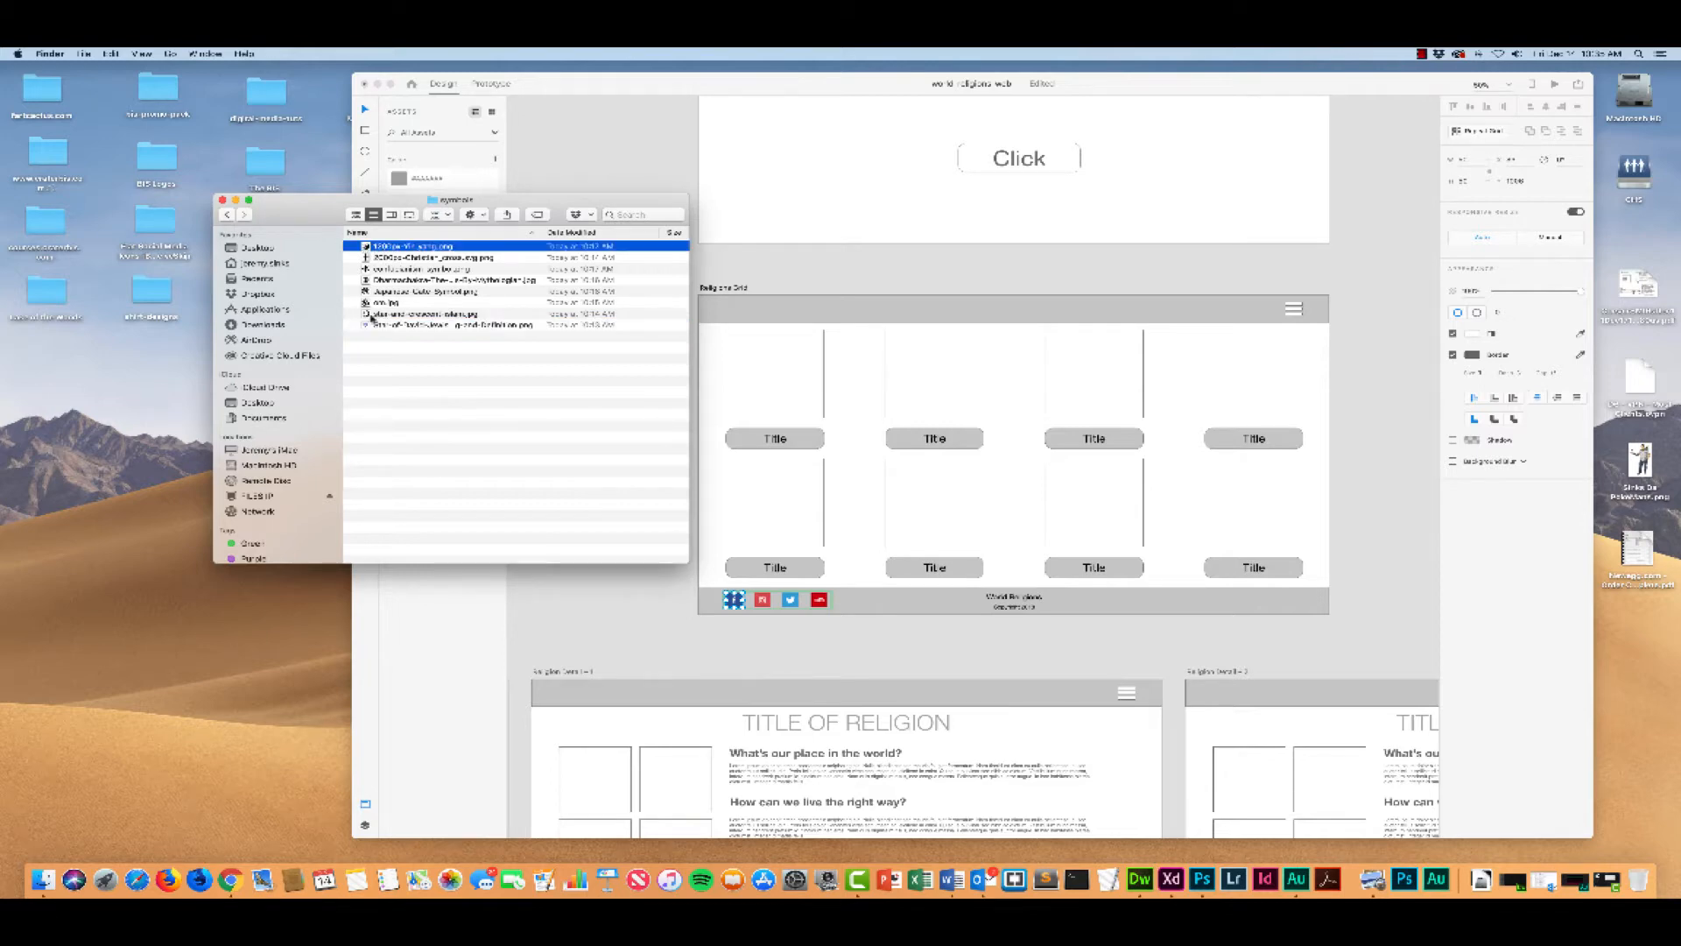
pyautogui.click(374, 325)
pyautogui.doubleClick(395, 326)
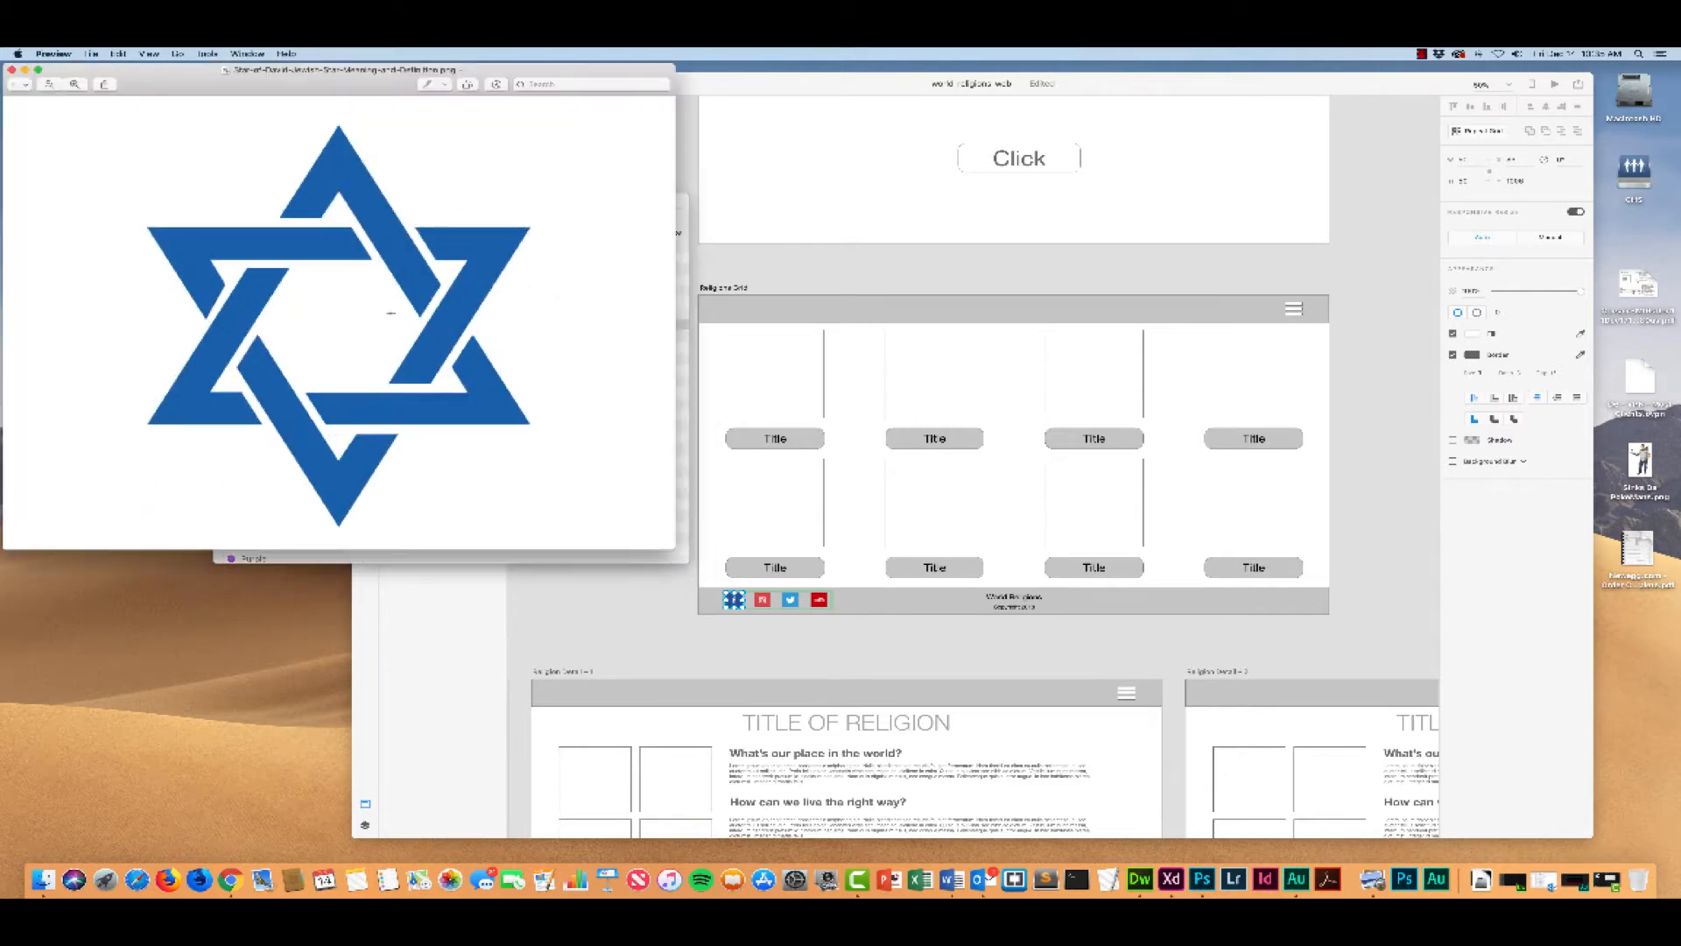
pyautogui.click(11, 69)
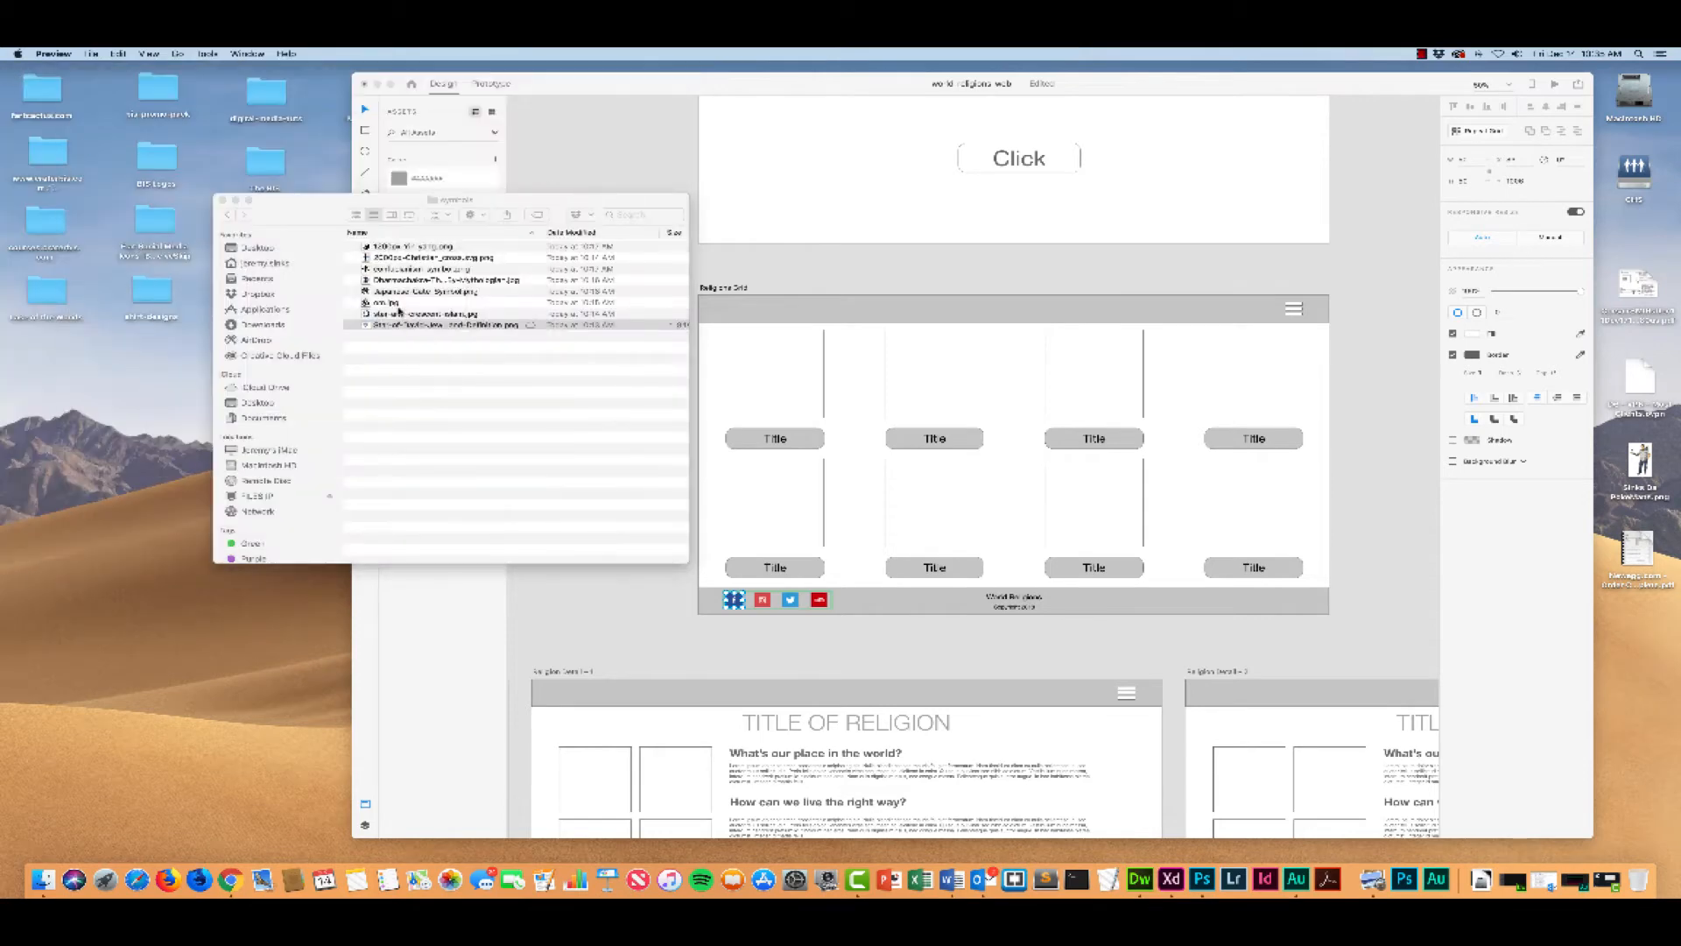
pyautogui.click(396, 327)
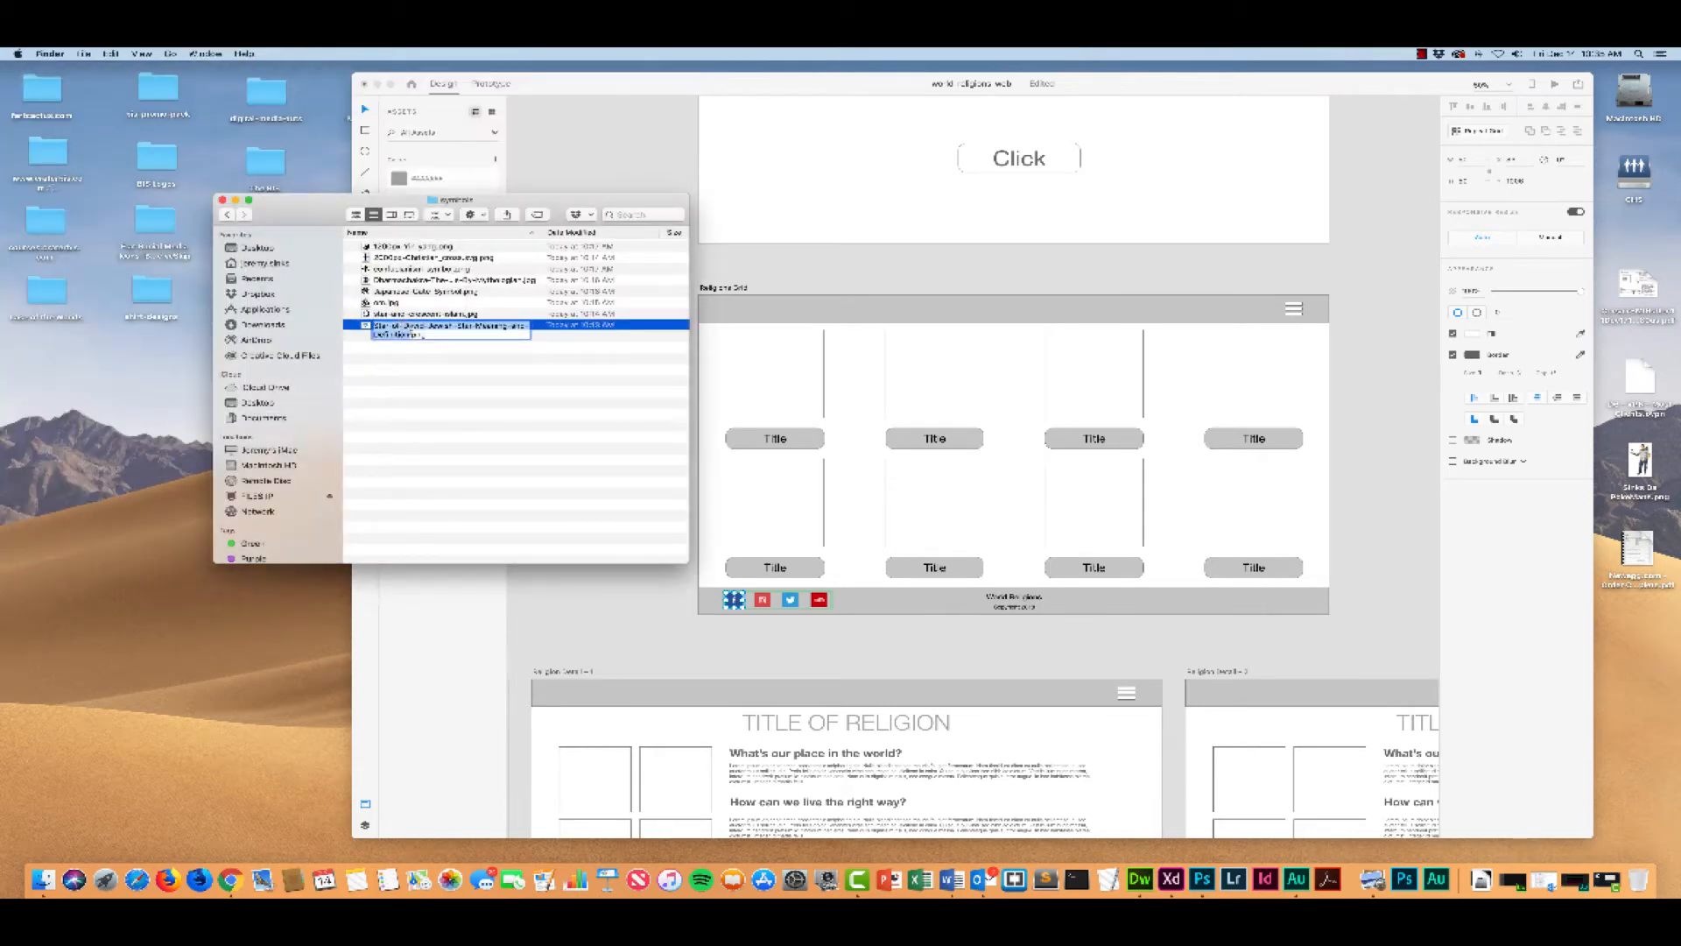
pyautogui.write('1')
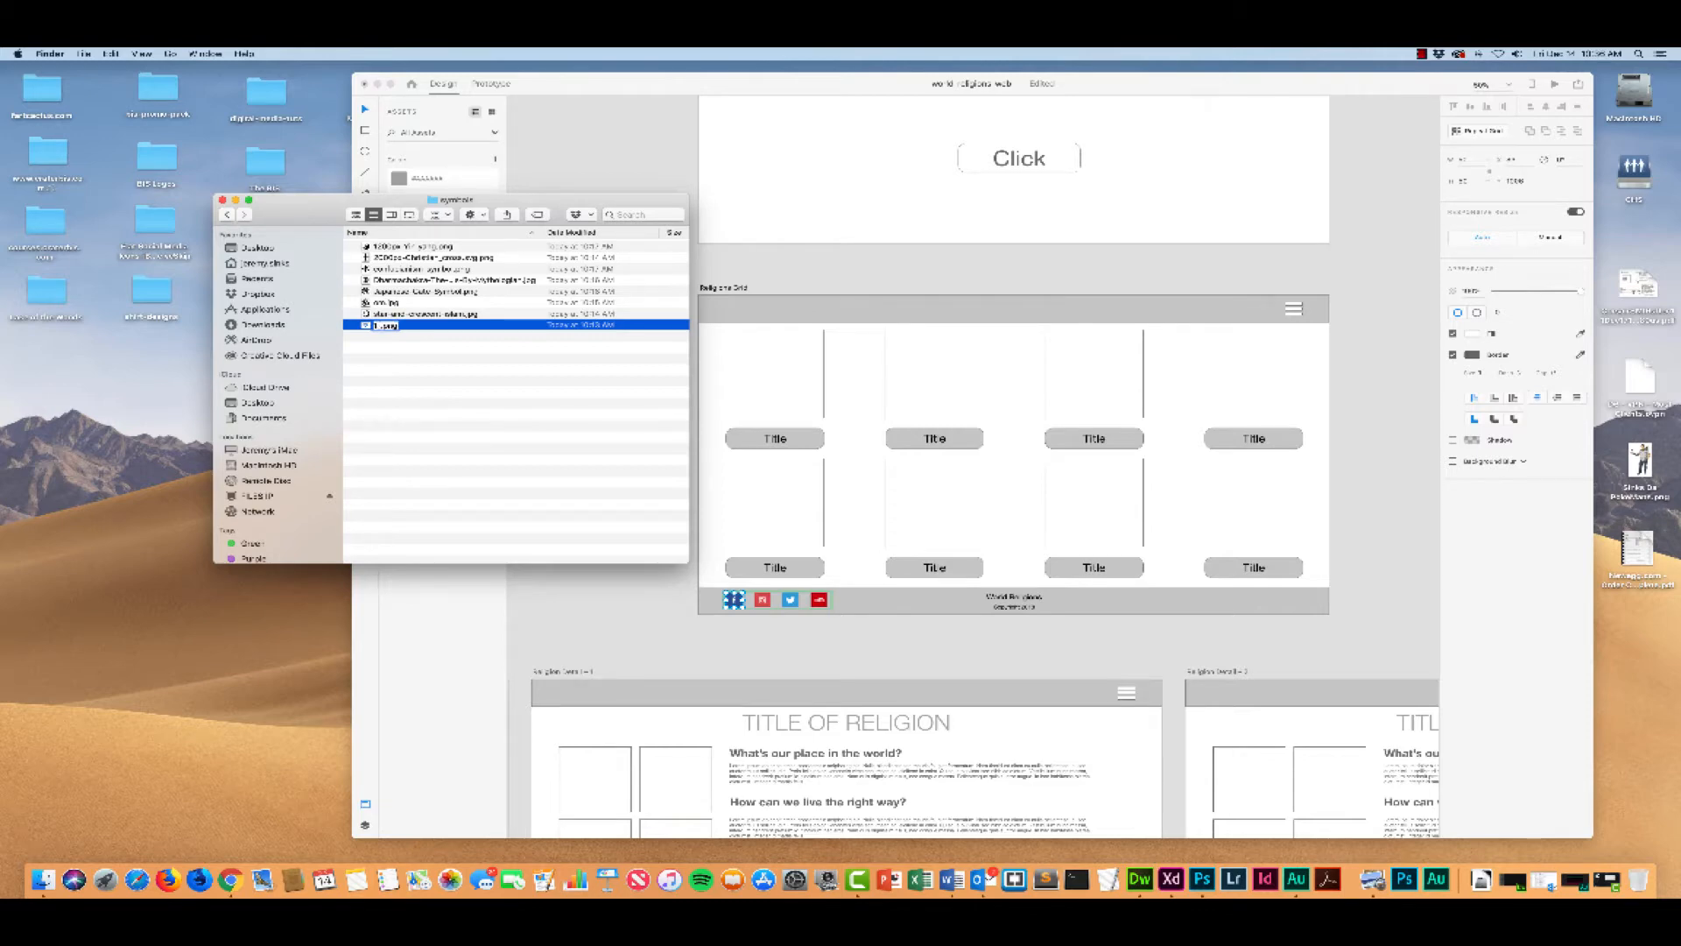
pyautogui.write(' Jewish')
pyautogui.press('Return')
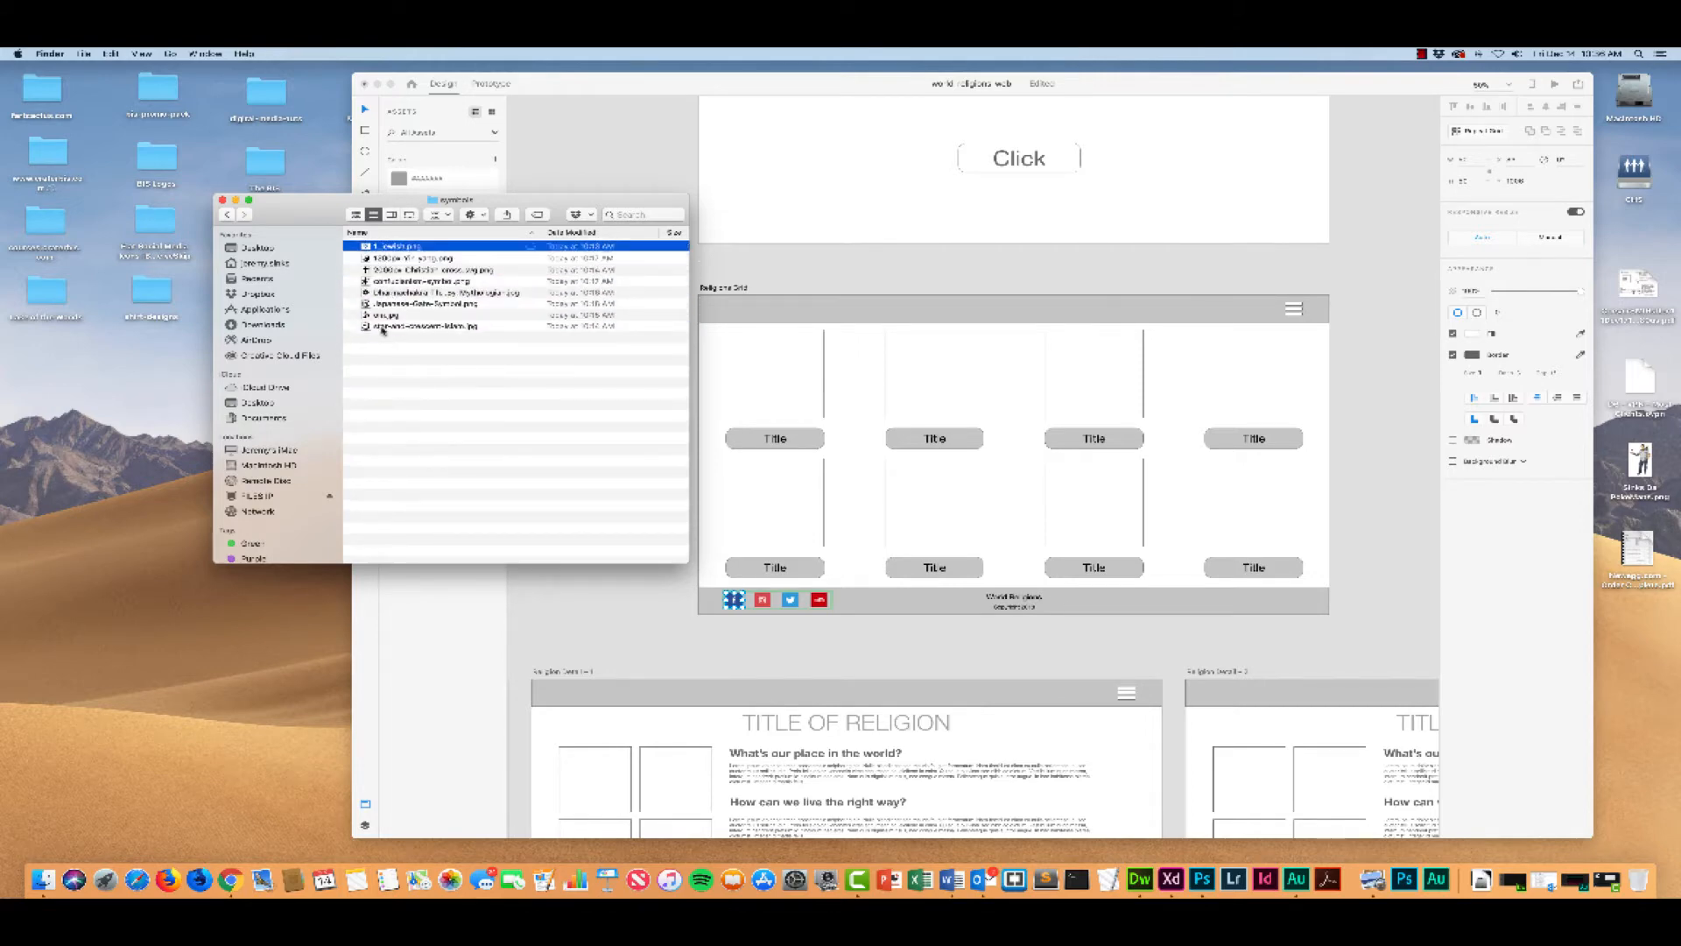
# Step: Preview the Christian cross image in the symbols folder and rename the file "2_christian", keeping its PNG extension
pyautogui.click(386, 270)
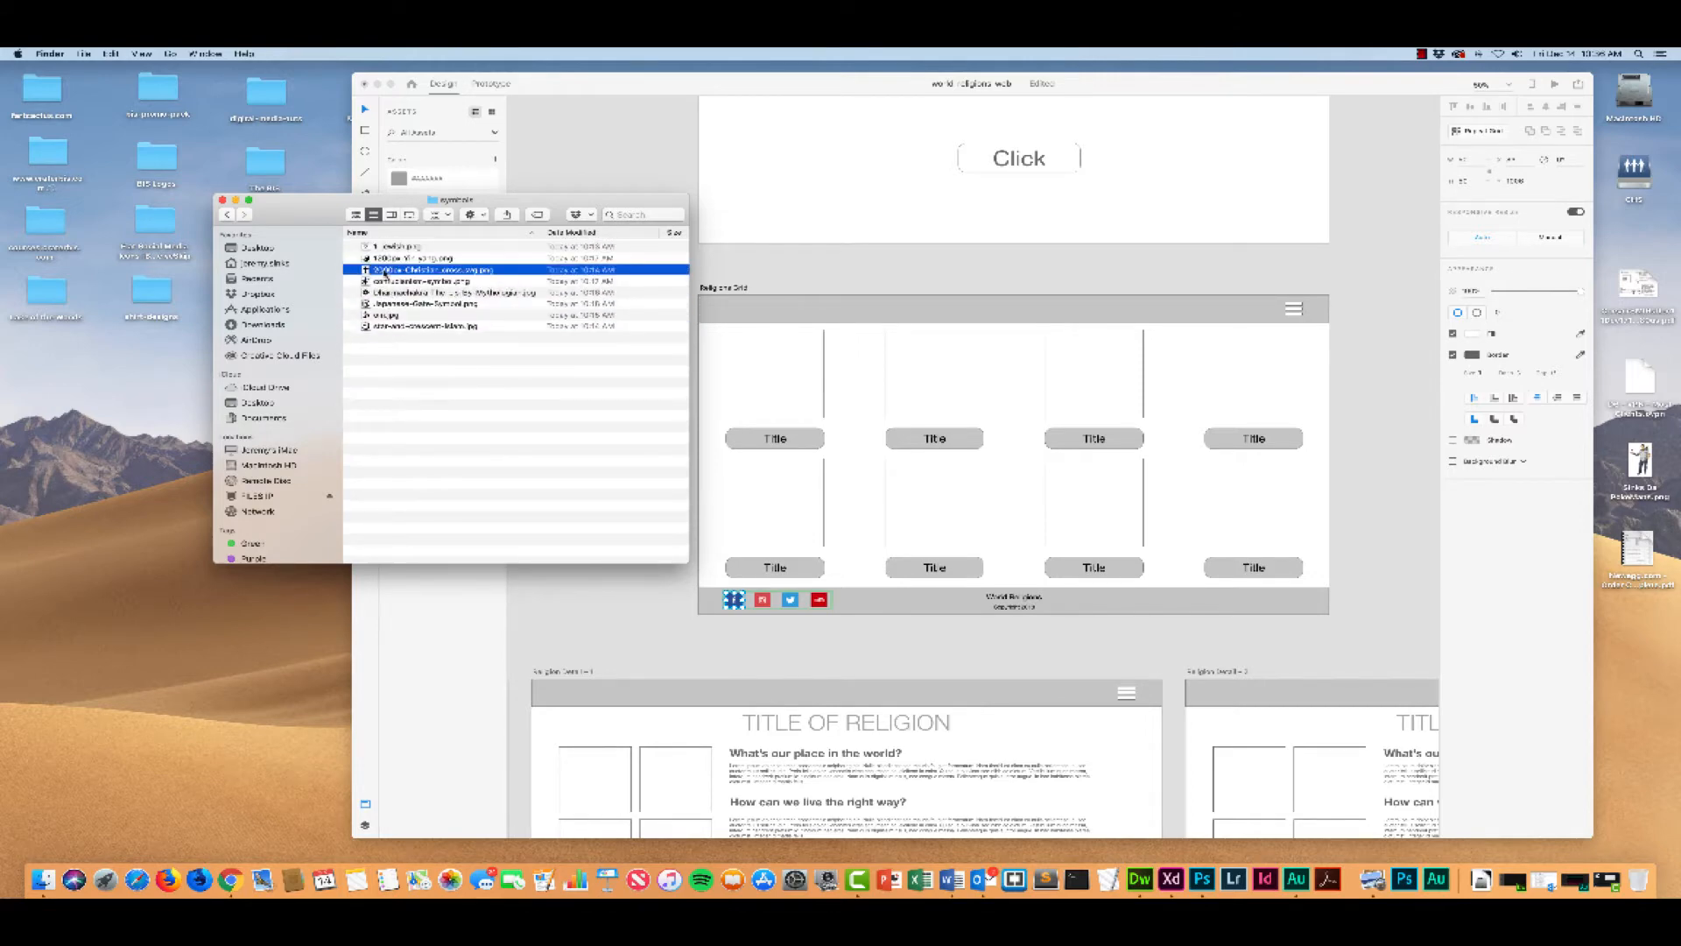
pyautogui.doubleClick(384, 271)
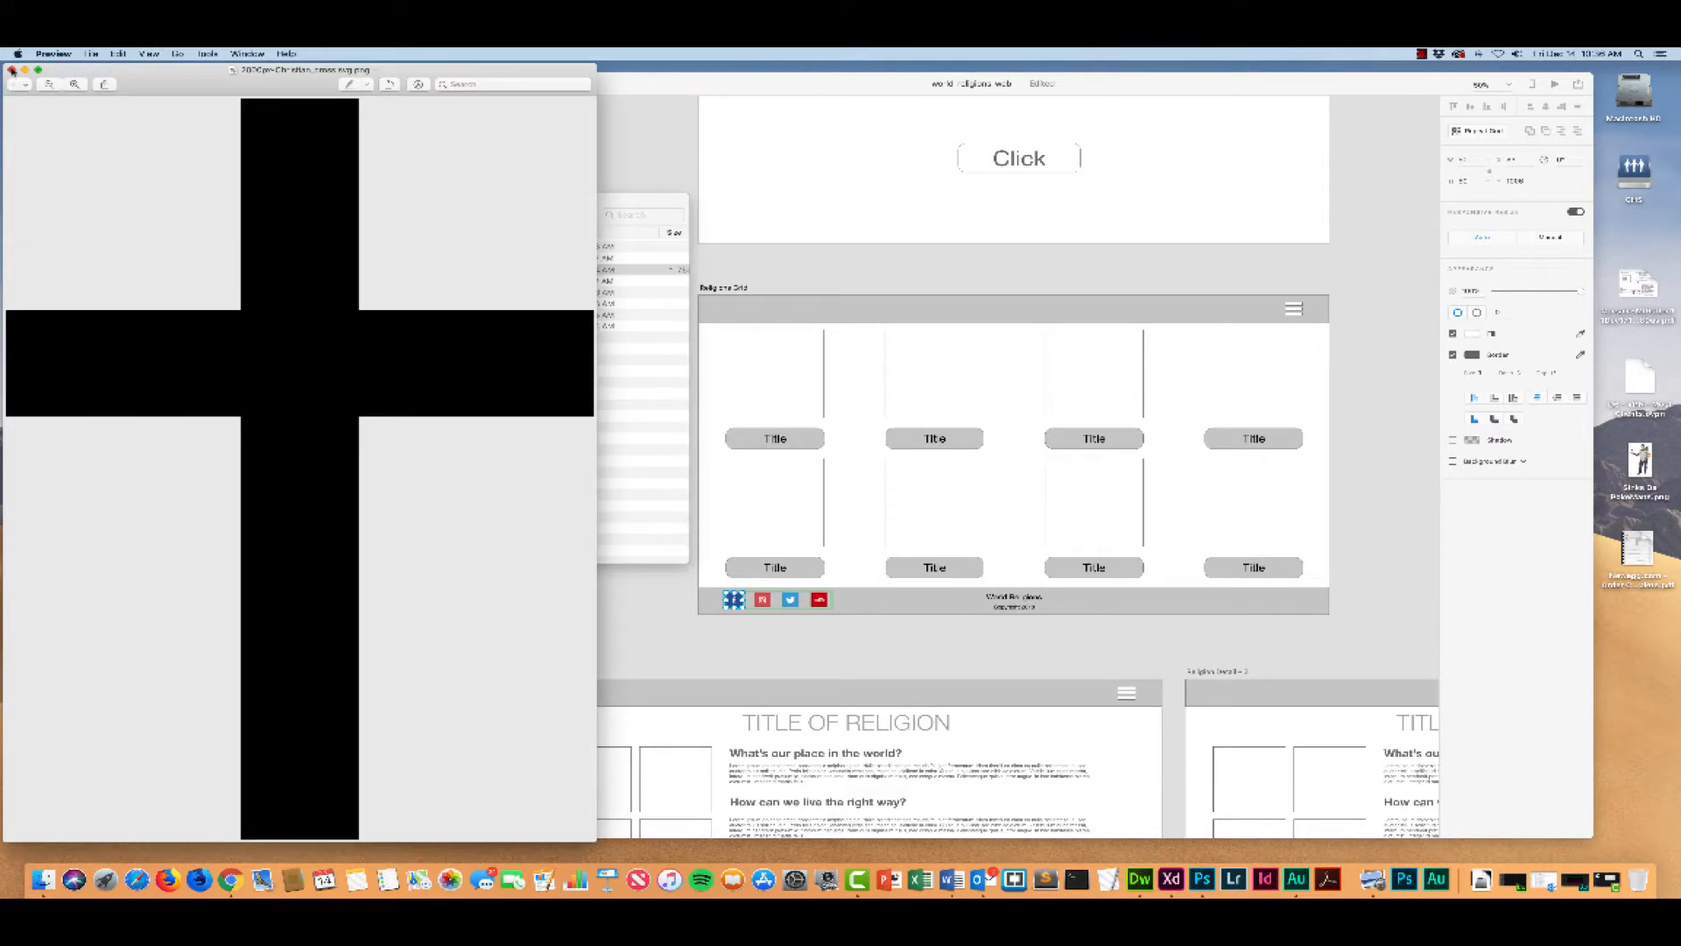
pyautogui.click(12, 71)
pyautogui.click(381, 270)
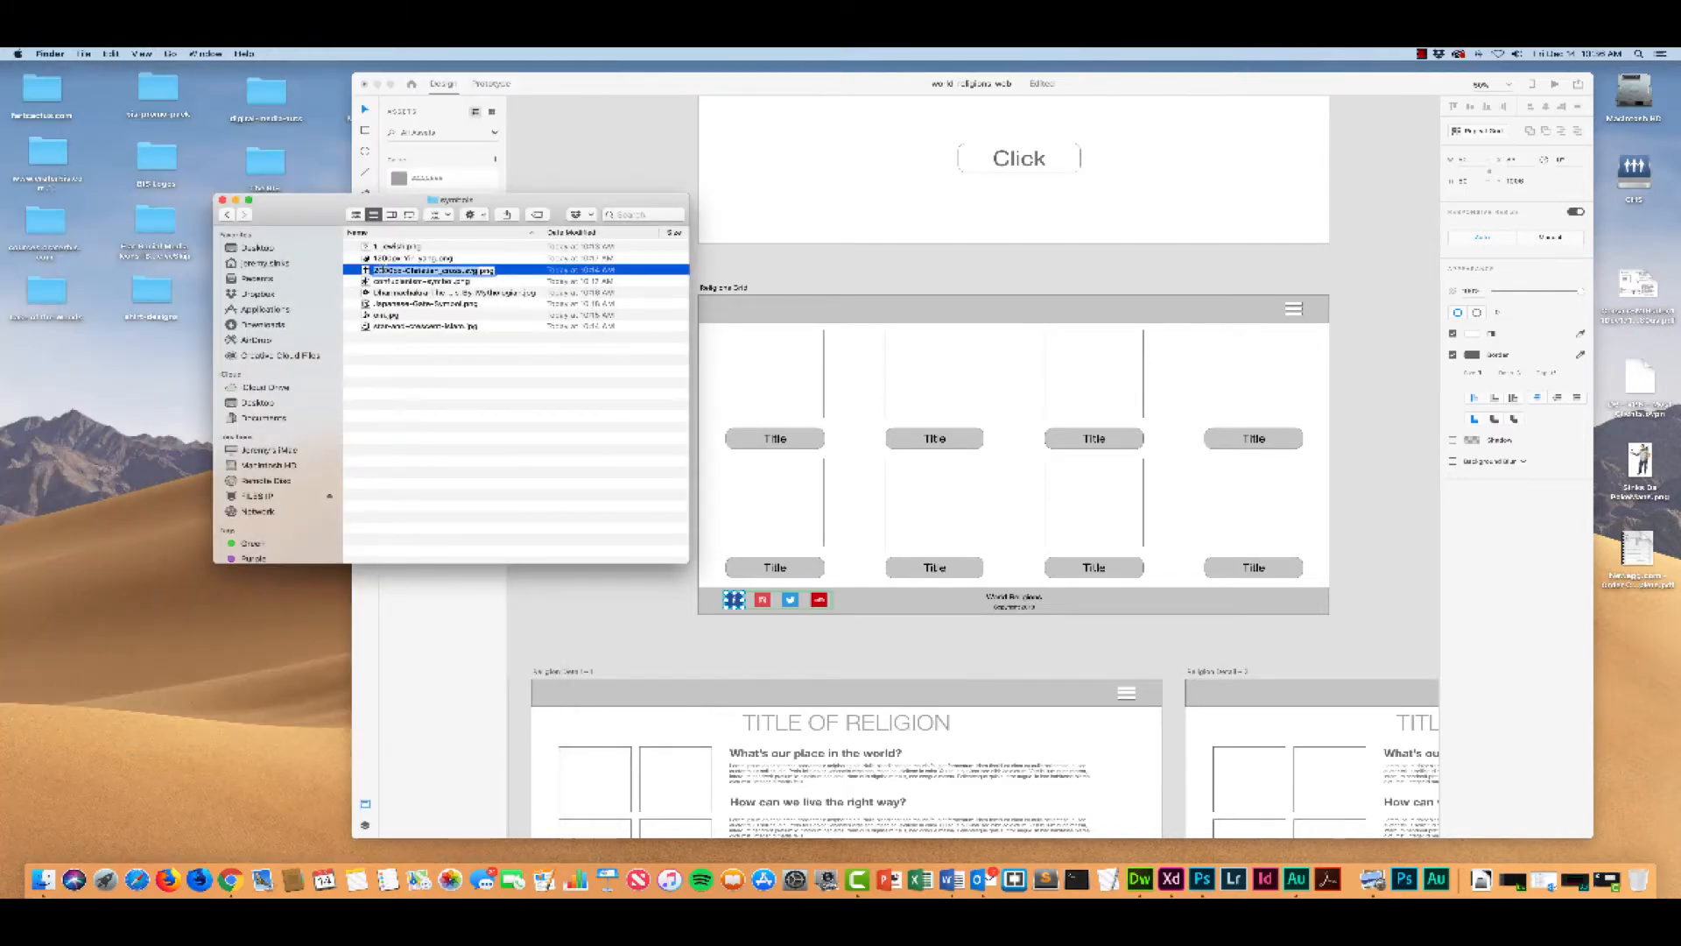
pyautogui.write('2')
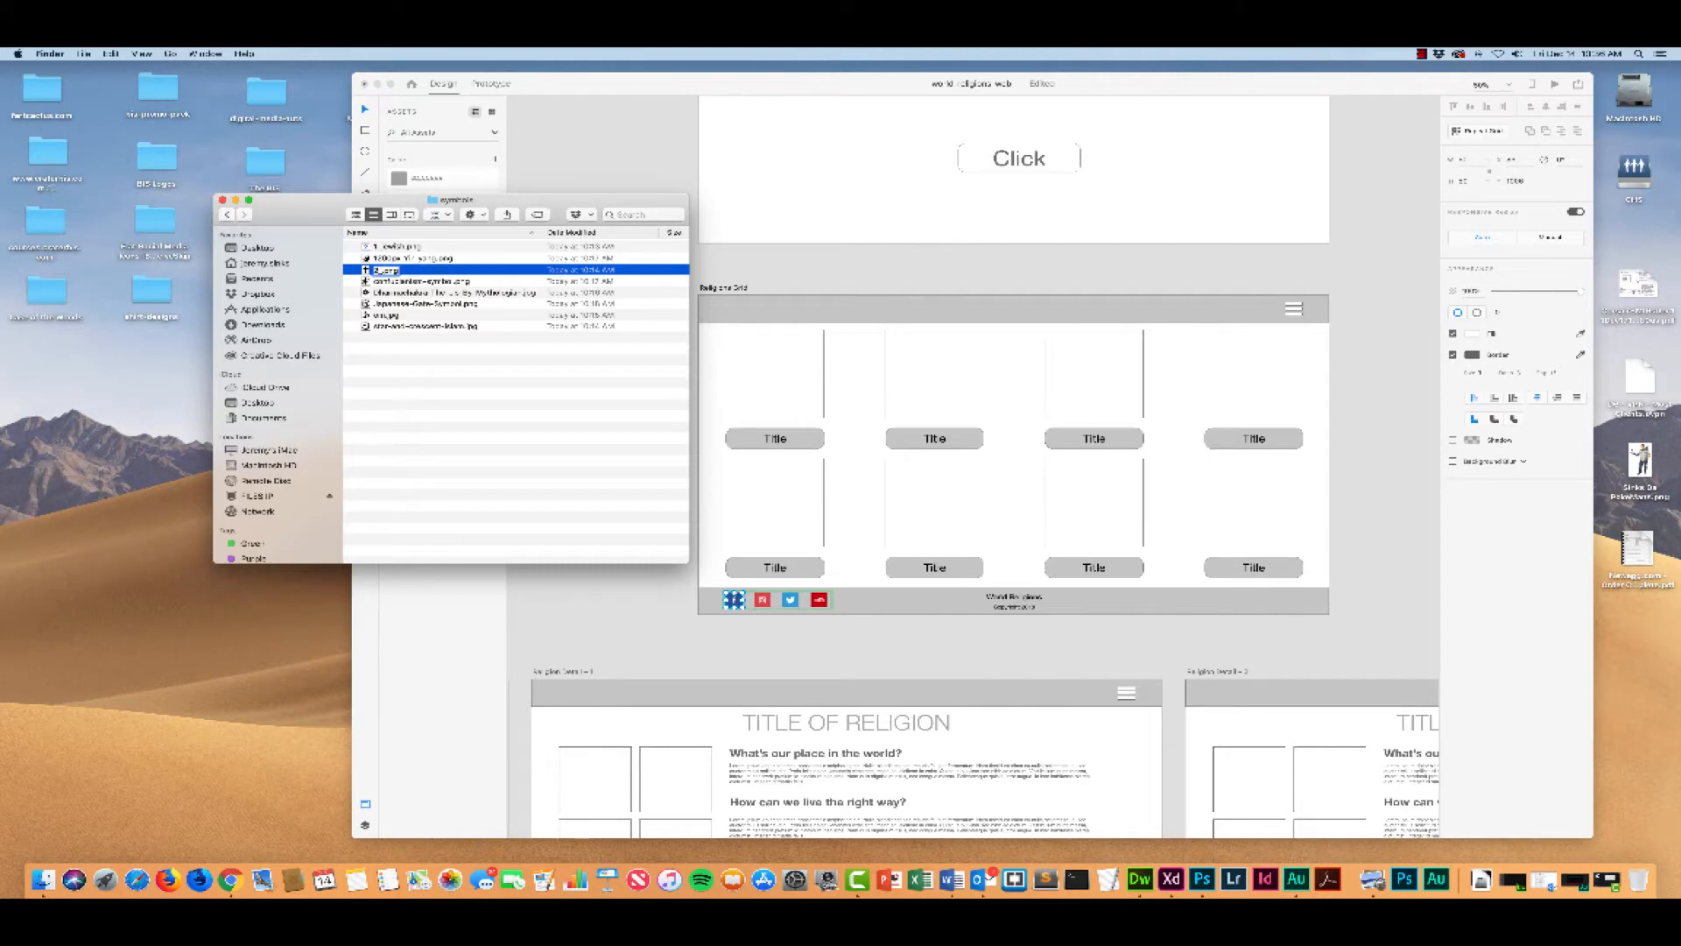
pyautogui.write('_christian.png')
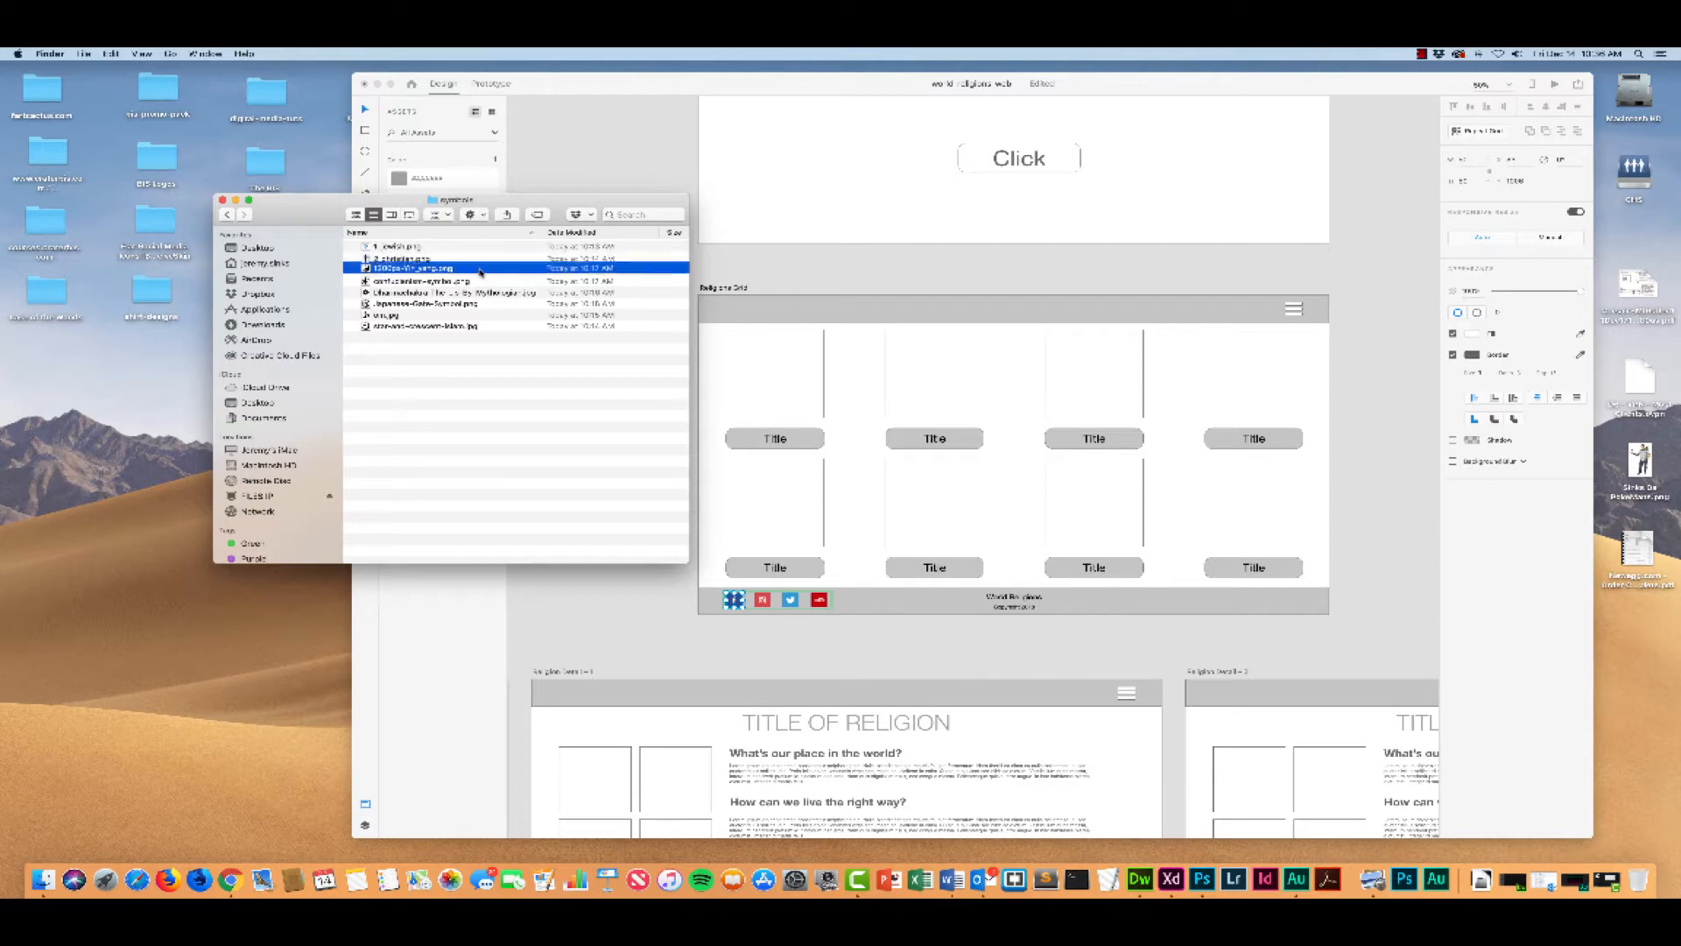
pyautogui.press('Return')
pyautogui.click(483, 272)
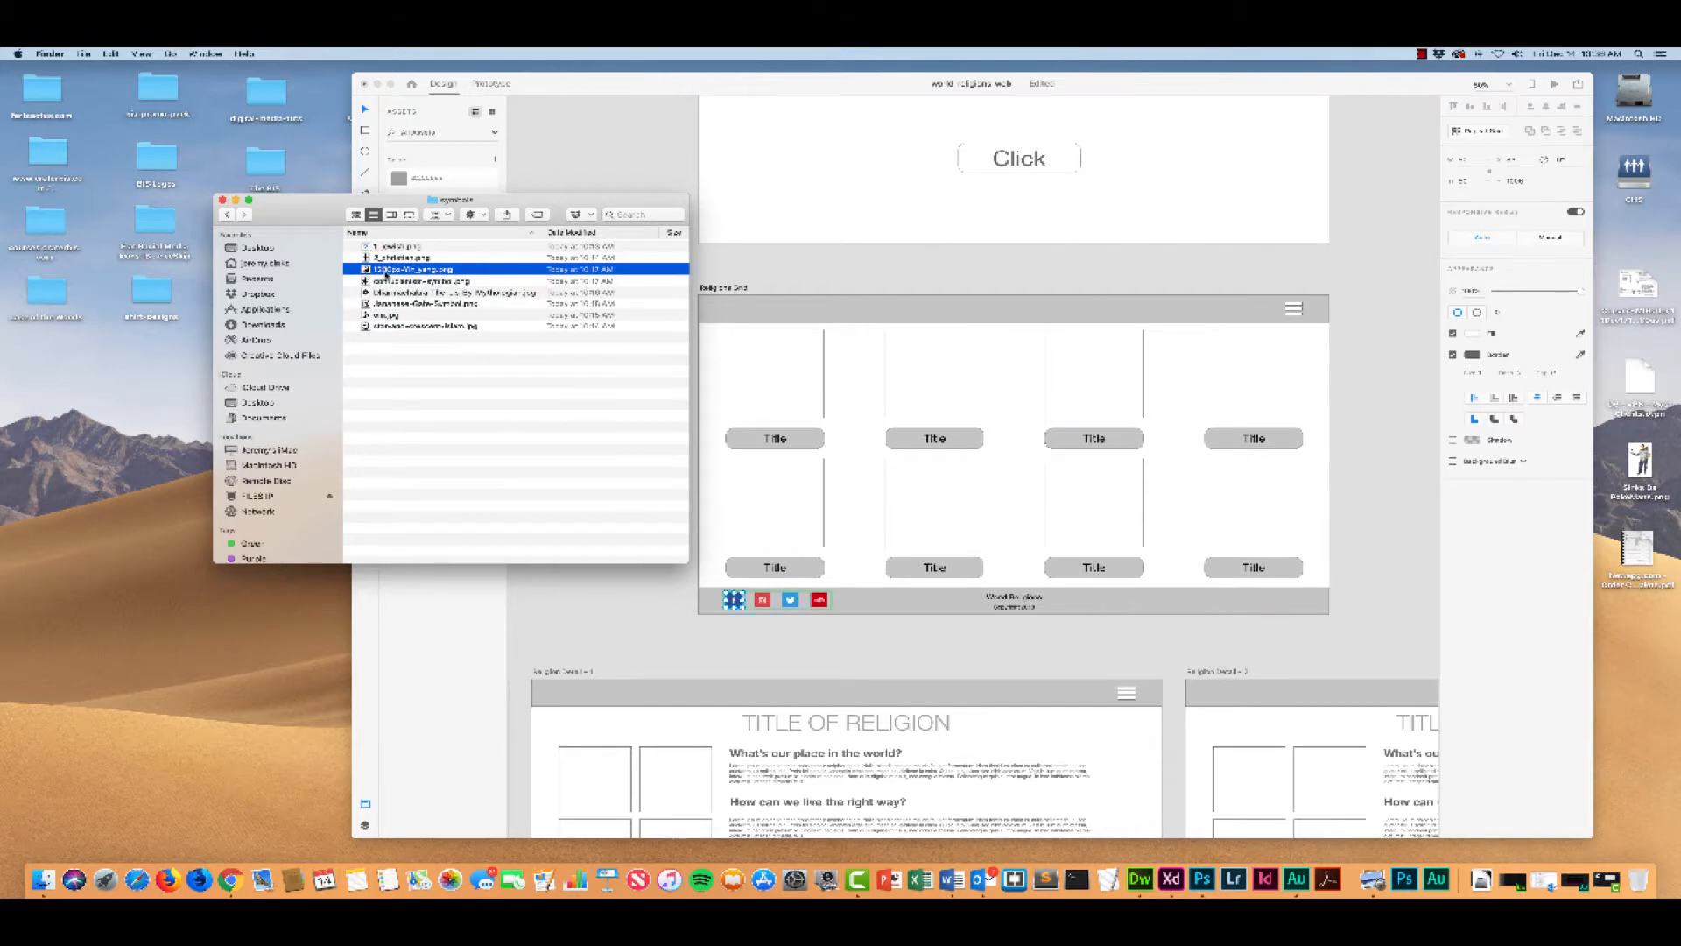
pyautogui.press('Return')
pyautogui.write('3_')
pyautogui.press('BackSpace')
pyautogui.press('super+z')
# Step: Rename the star and crescent image file "3_islam", keeping its JPG extension
pyautogui.click(385, 327)
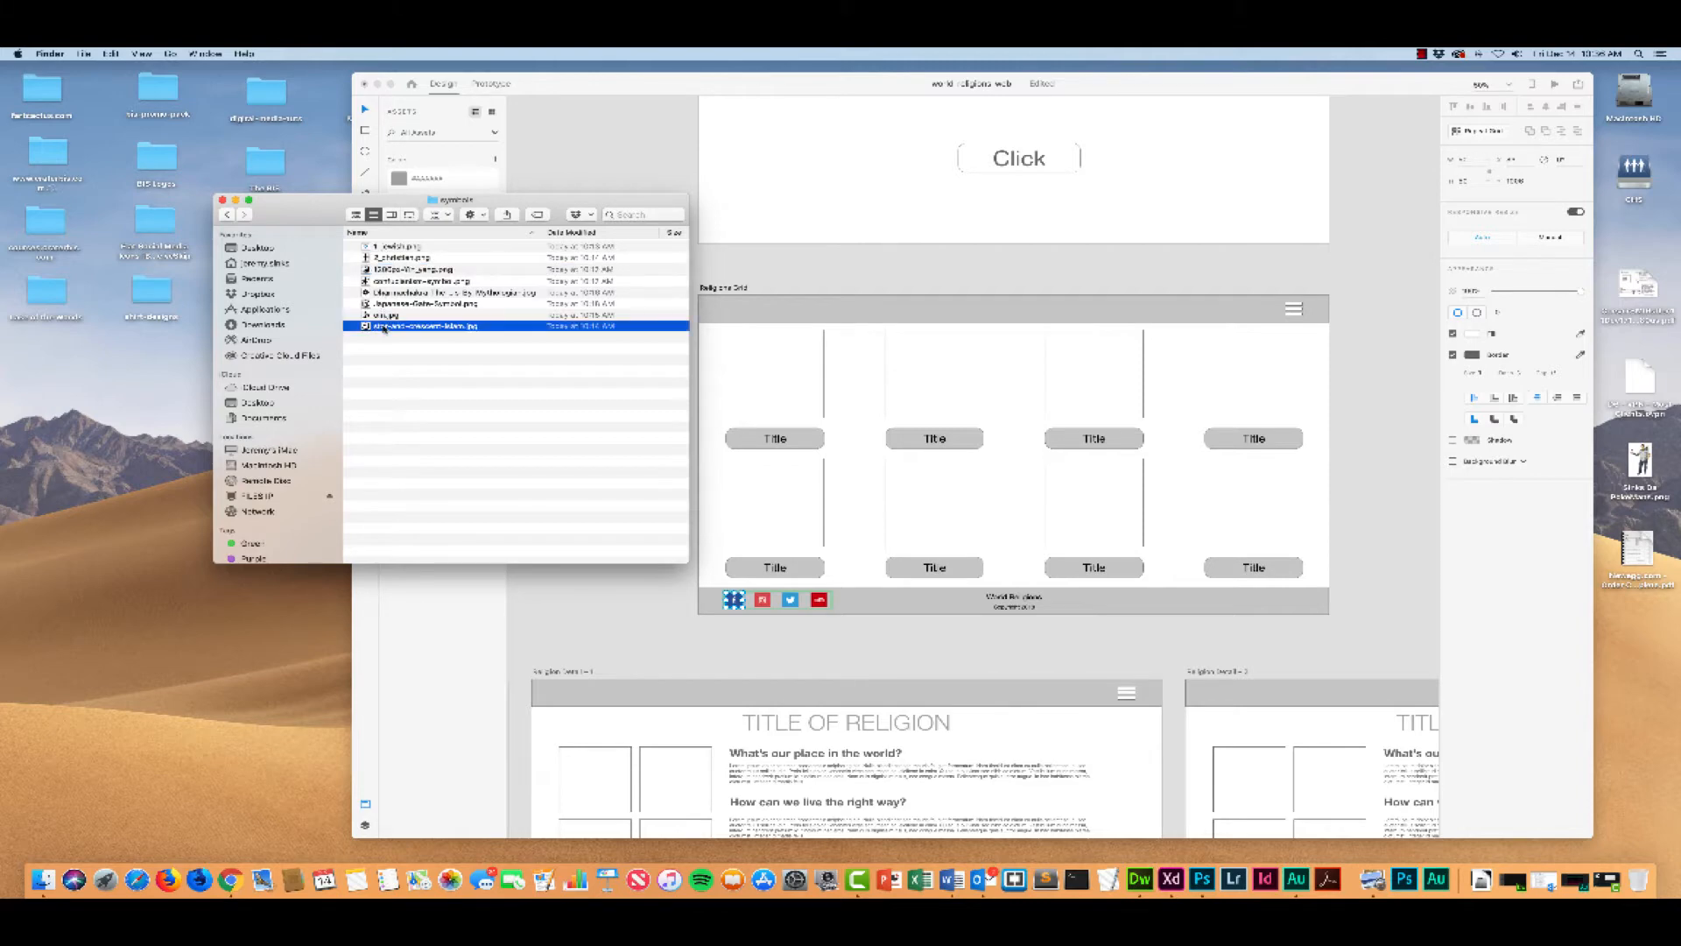
pyautogui.press('Return')
pyautogui.press('Left')
pyautogui.moveTo(444, 327); pyautogui.dragTo(368, 327)
pyautogui.write('3_')
pyautogui.press('Return')
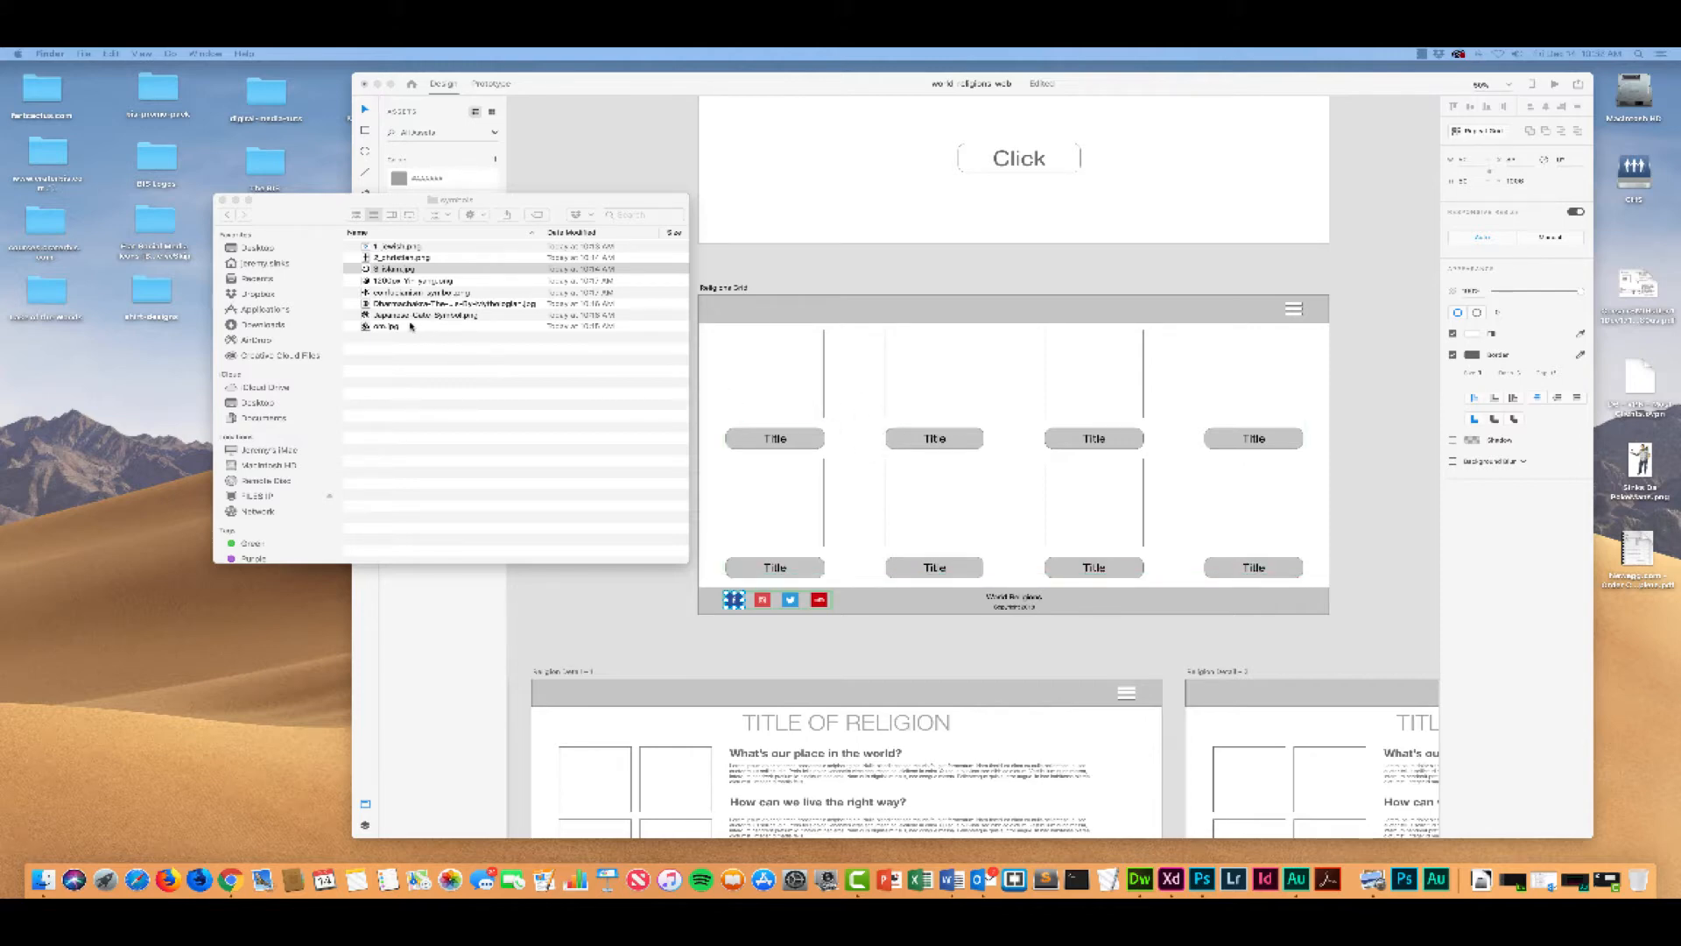
# Step: Rename the om symbol image file "4_hindu", keeping its JPG extension
pyautogui.click(381, 328)
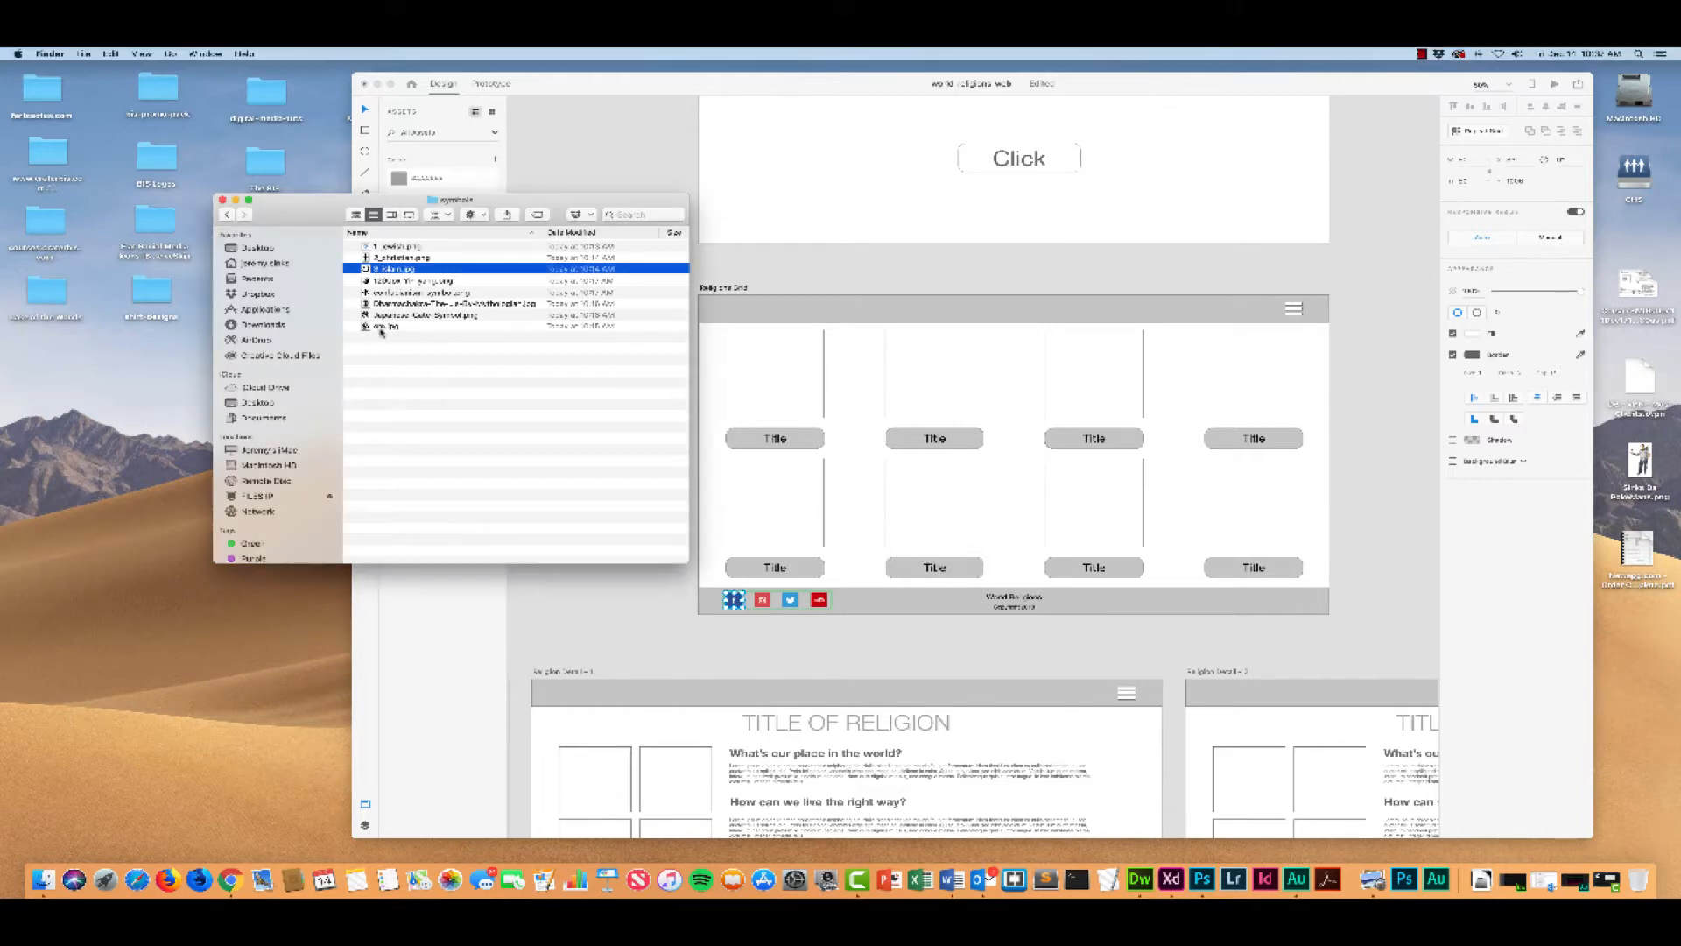
pyautogui.click(381, 328)
pyautogui.click(378, 326)
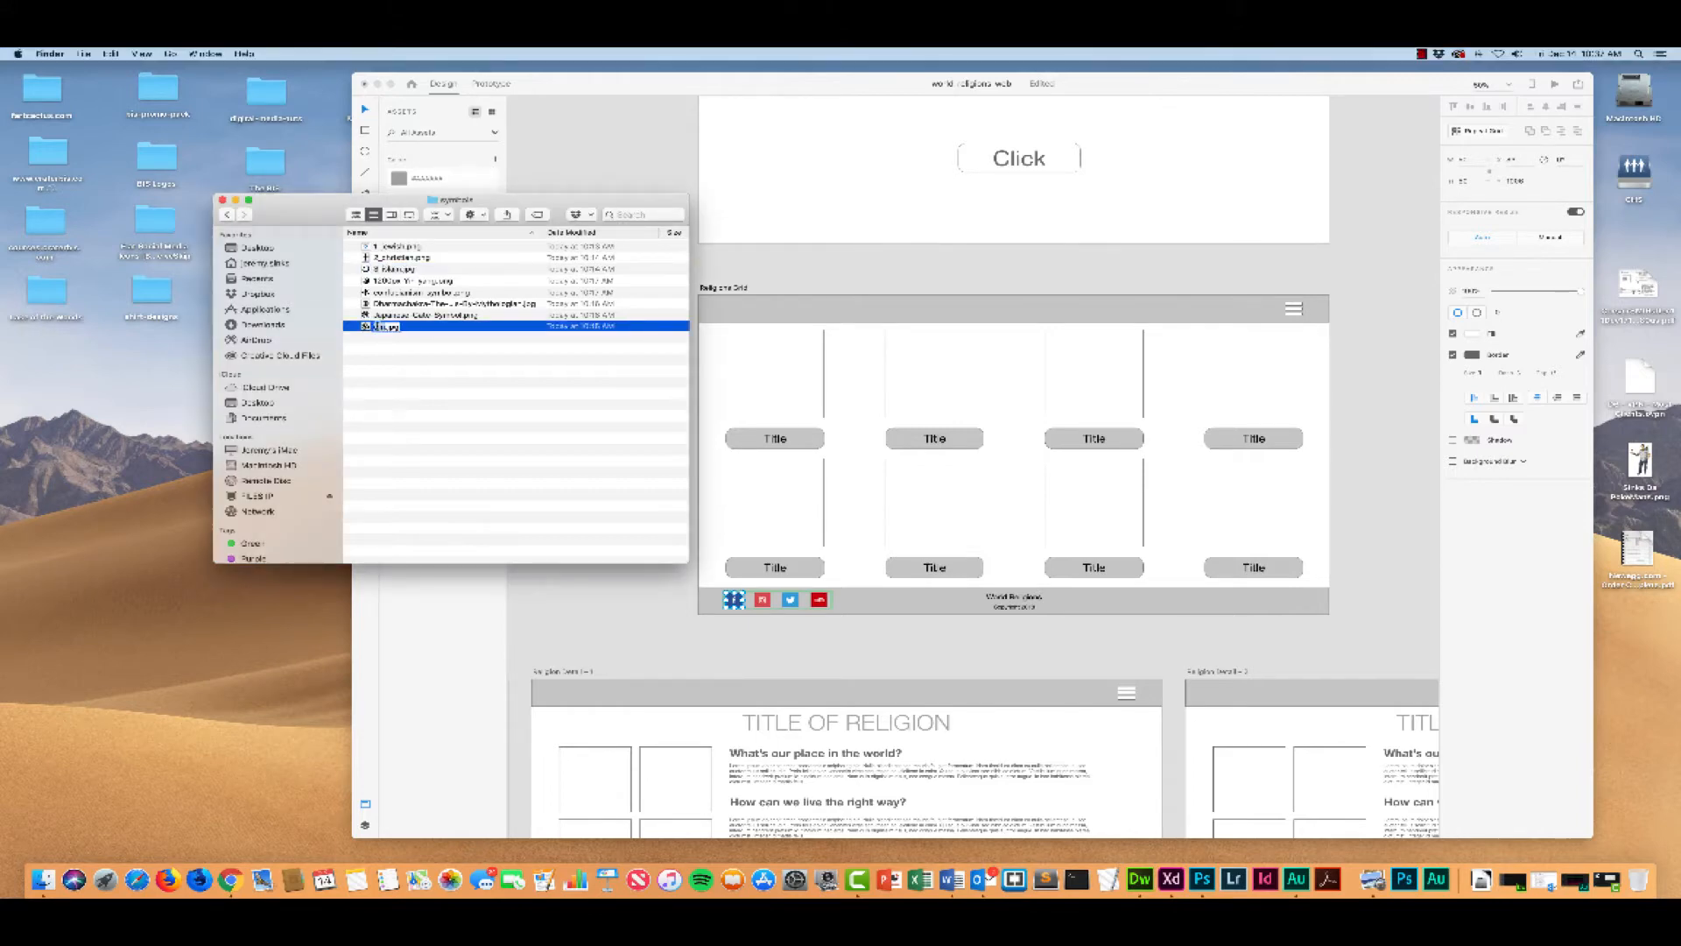
pyautogui.write('4_hindu')
pyautogui.press('Return')
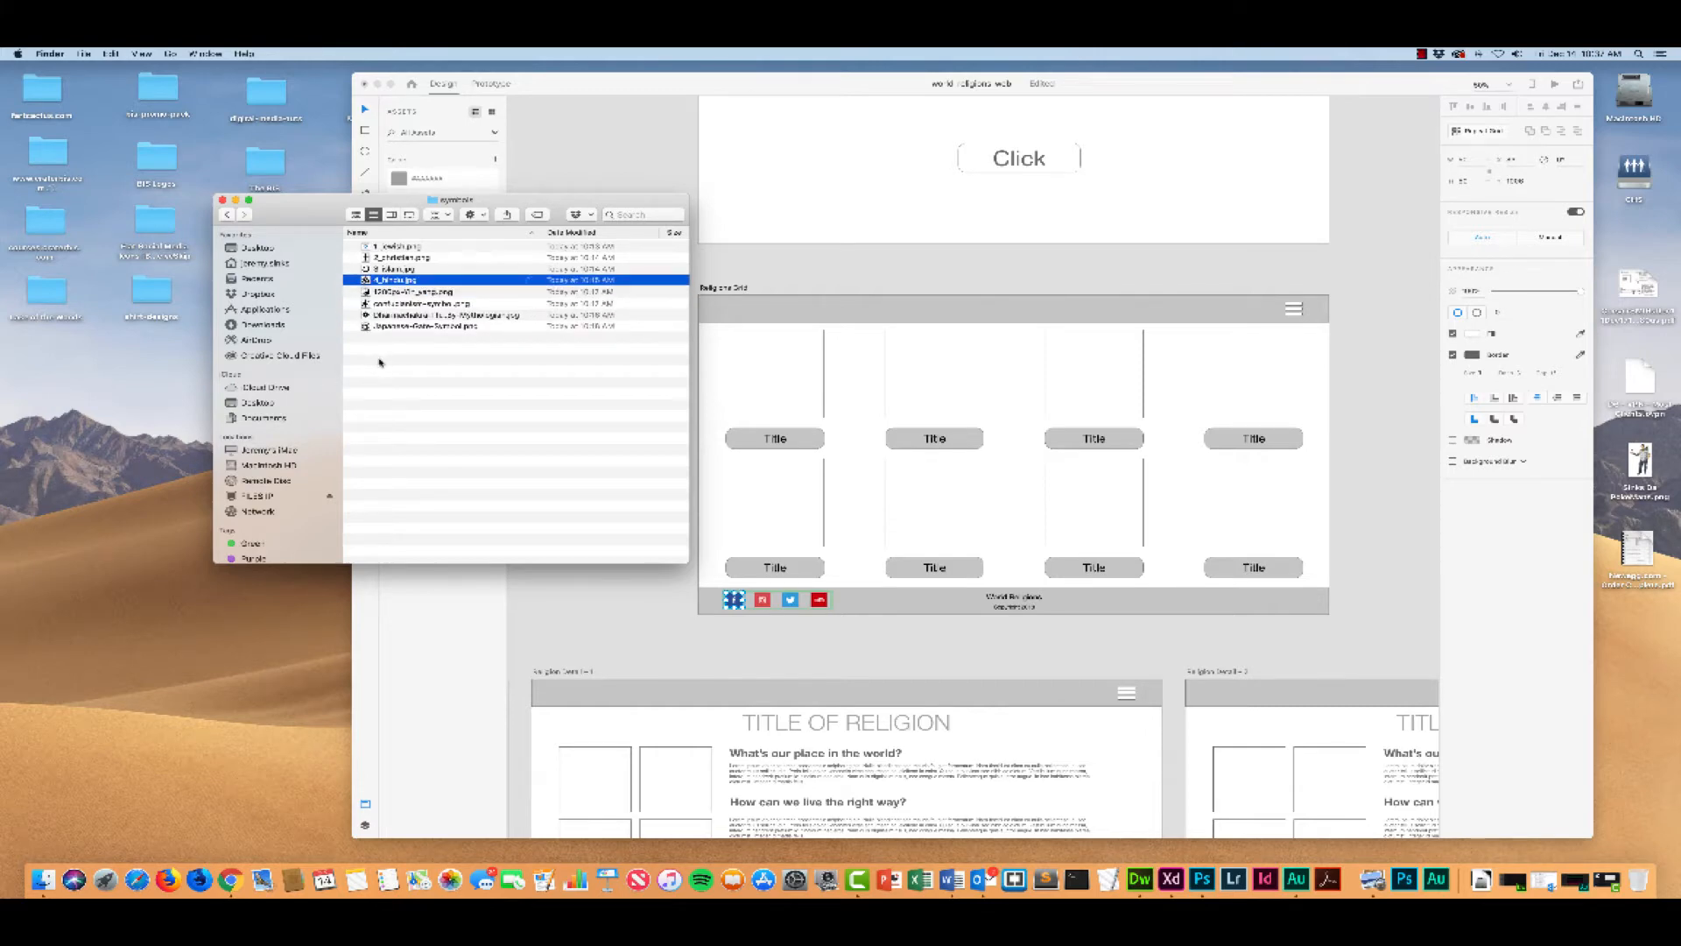
# Step: Rename the Dharmachakra image file "5_buddhism", keeping its JPG extension
pyautogui.click(388, 317)
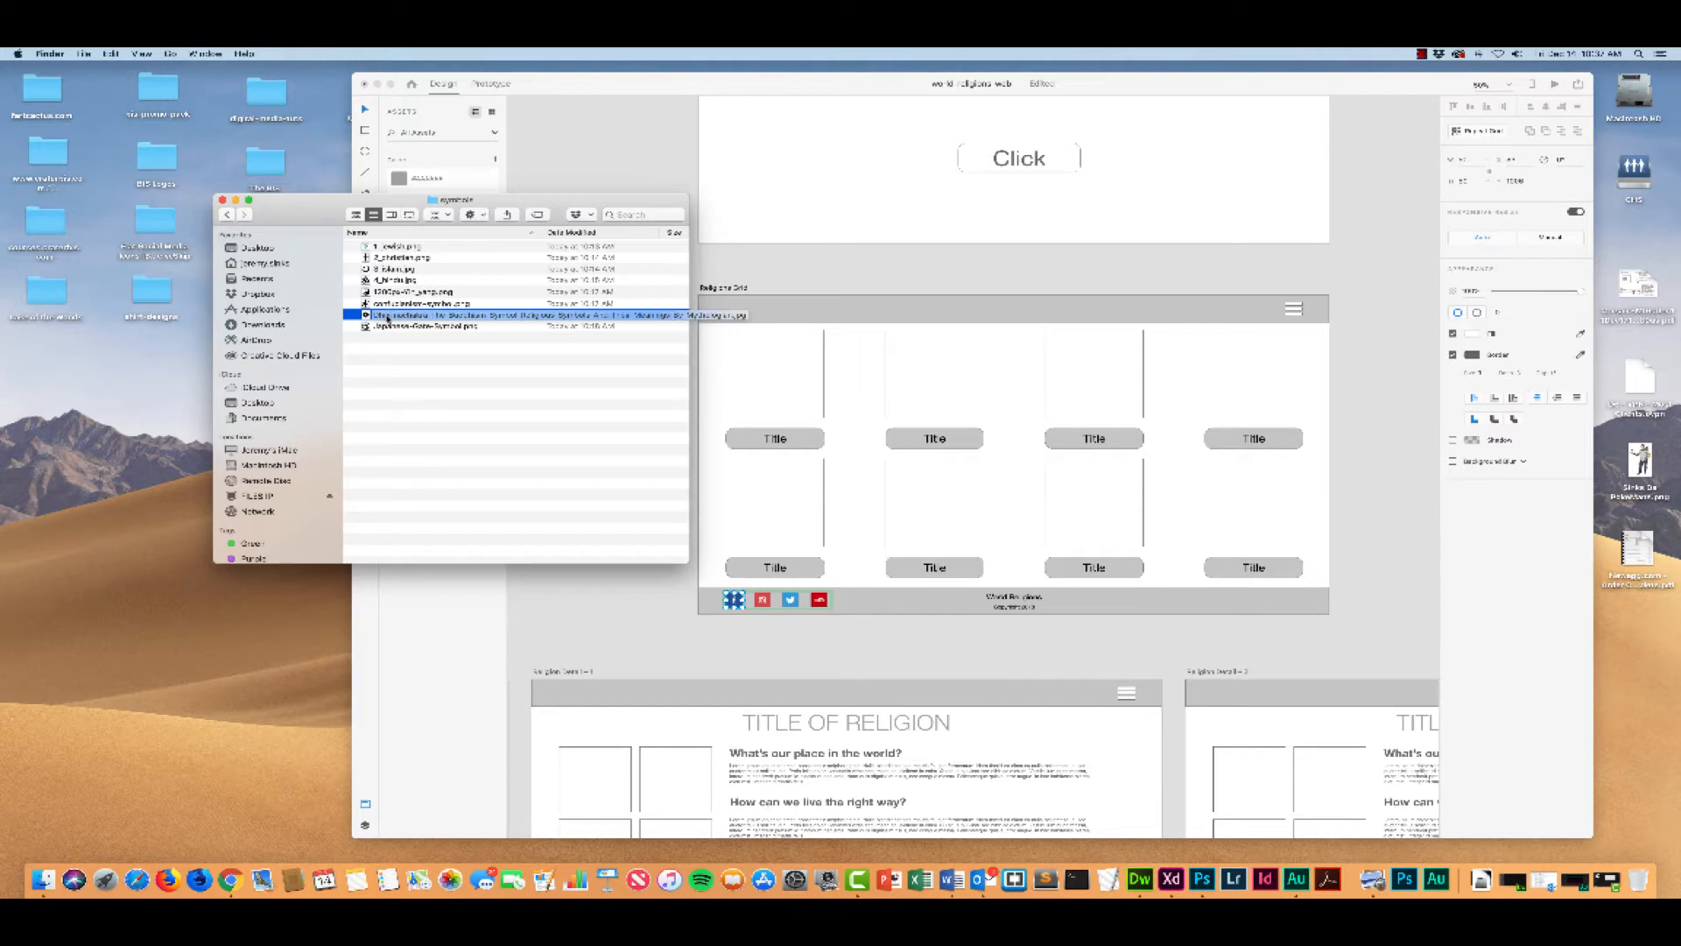
pyautogui.click(387, 315)
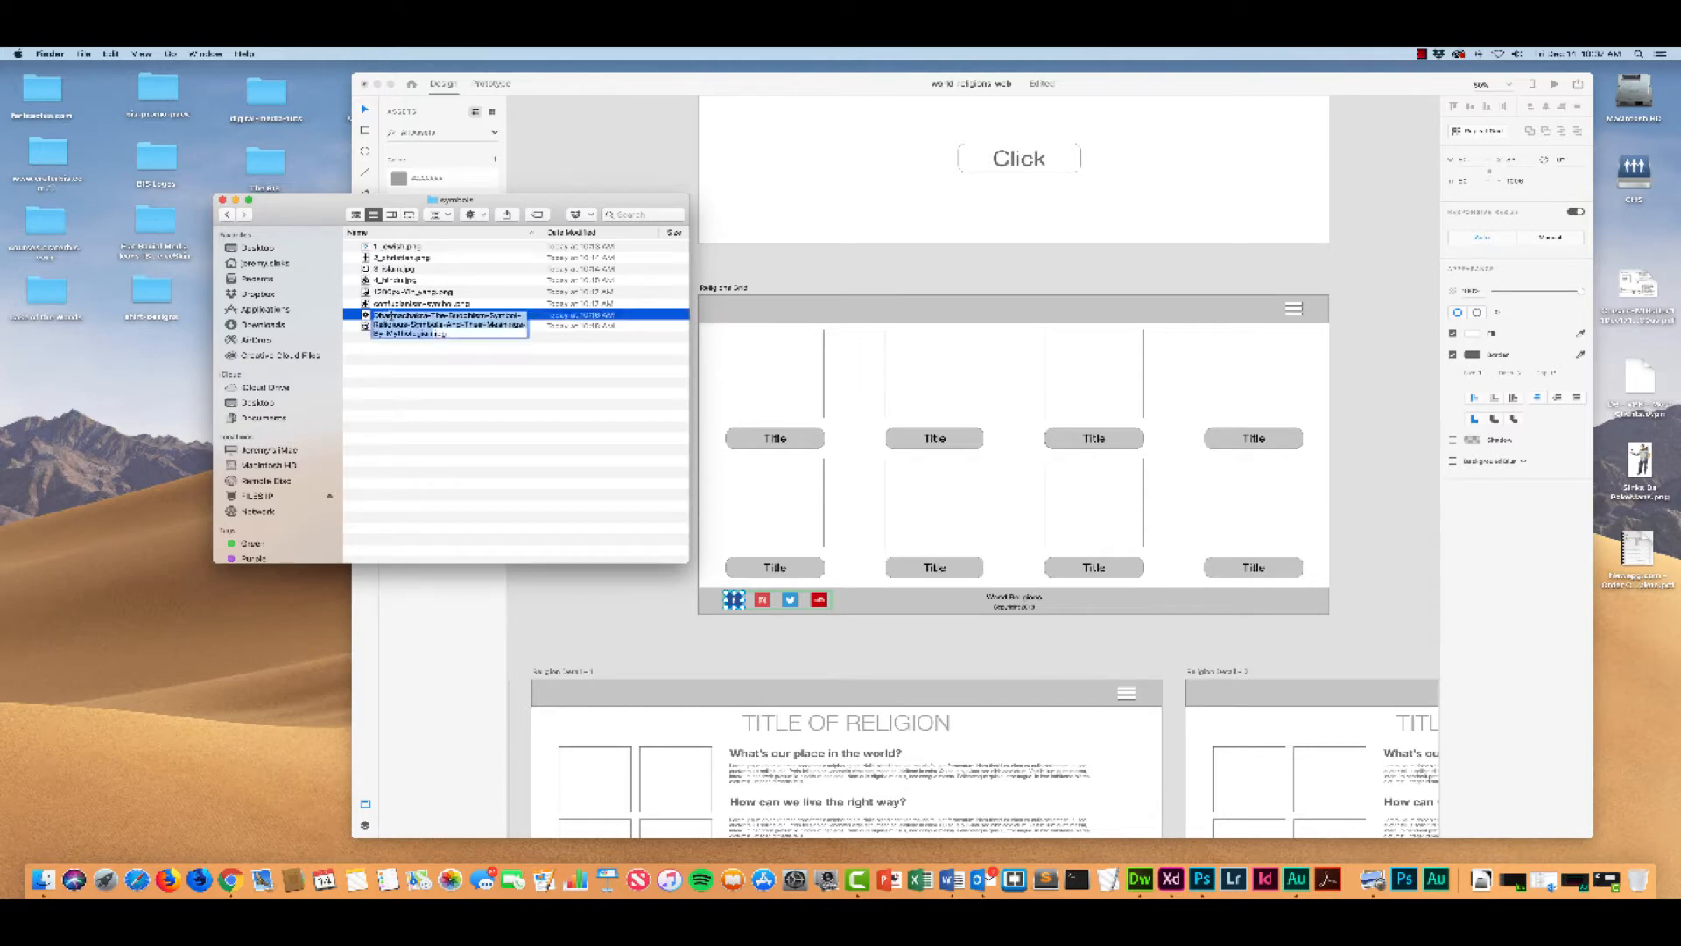
pyautogui.write('5')
pyautogui.write('_bud')
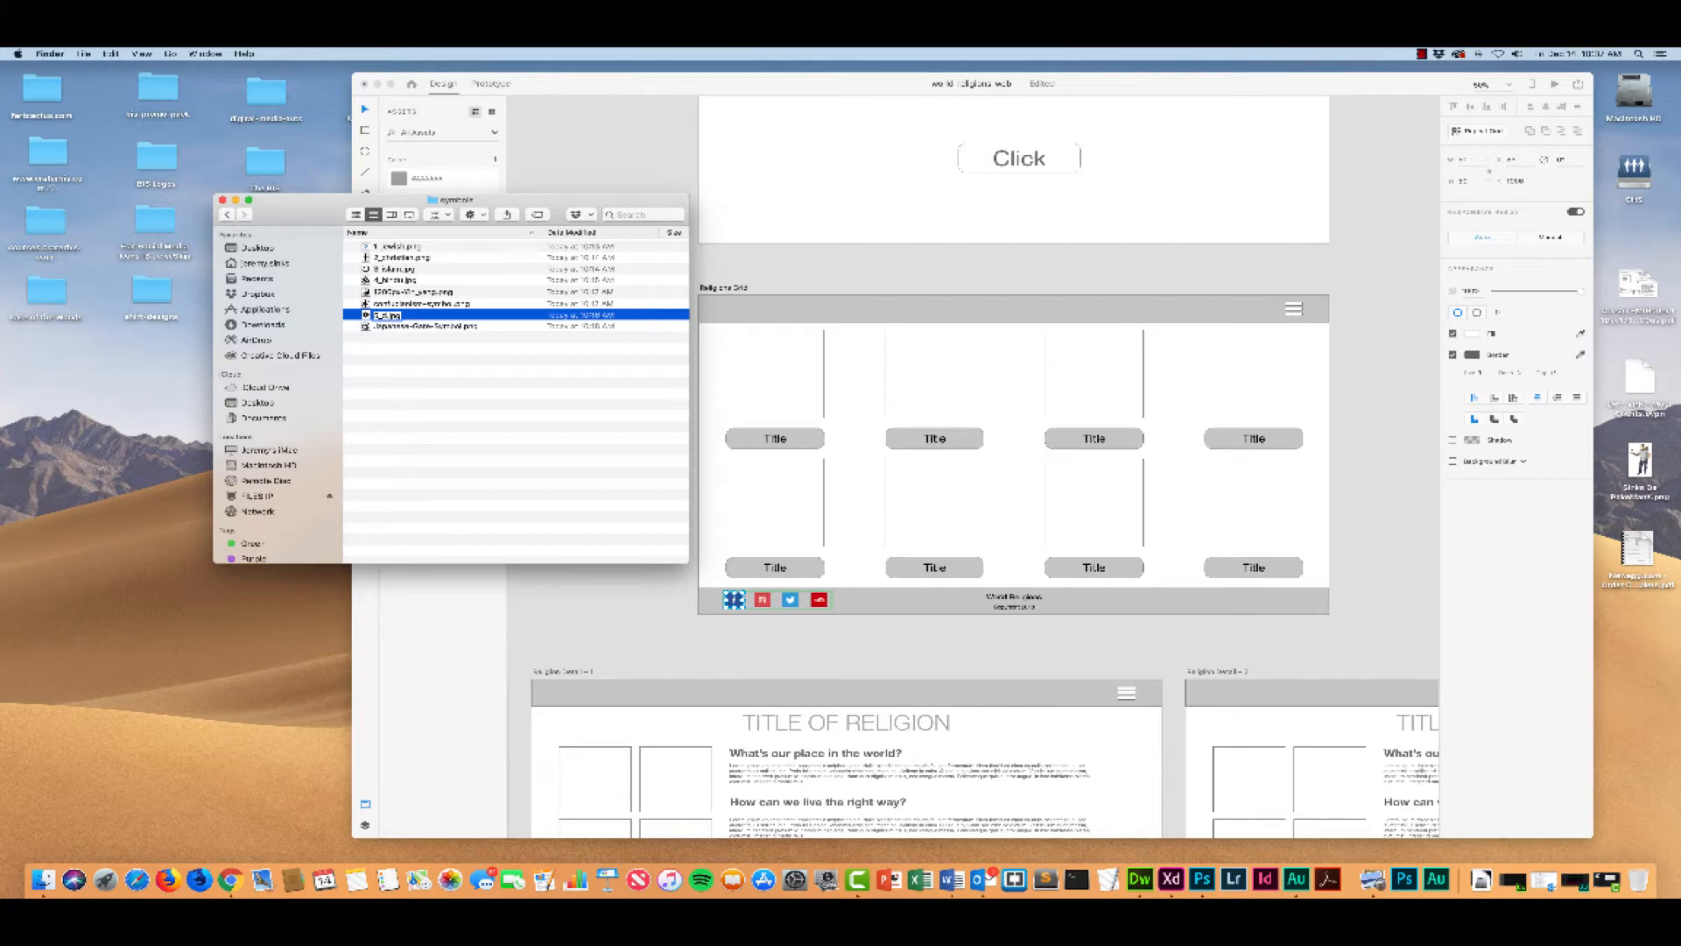
pyautogui.press('BackSpace')
pyautogui.write('buddhism')
pyautogui.press('Return')
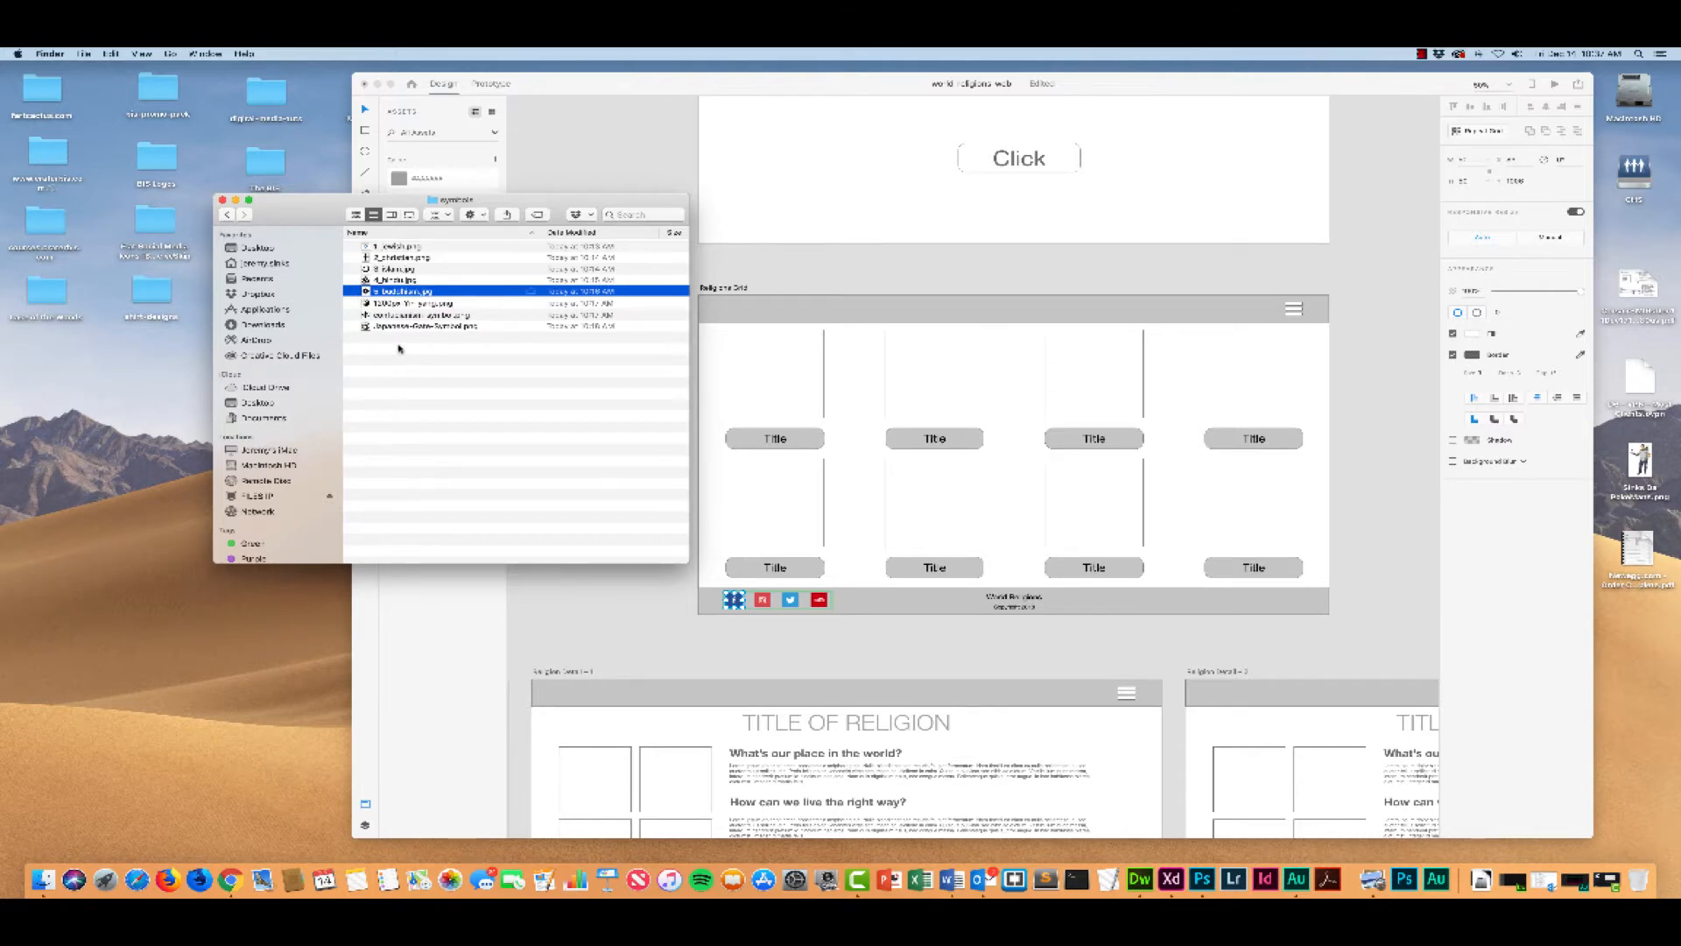
# Step: Select the Confucianism symbol file and quit Microsoft Outlook
pyautogui.click(394, 316)
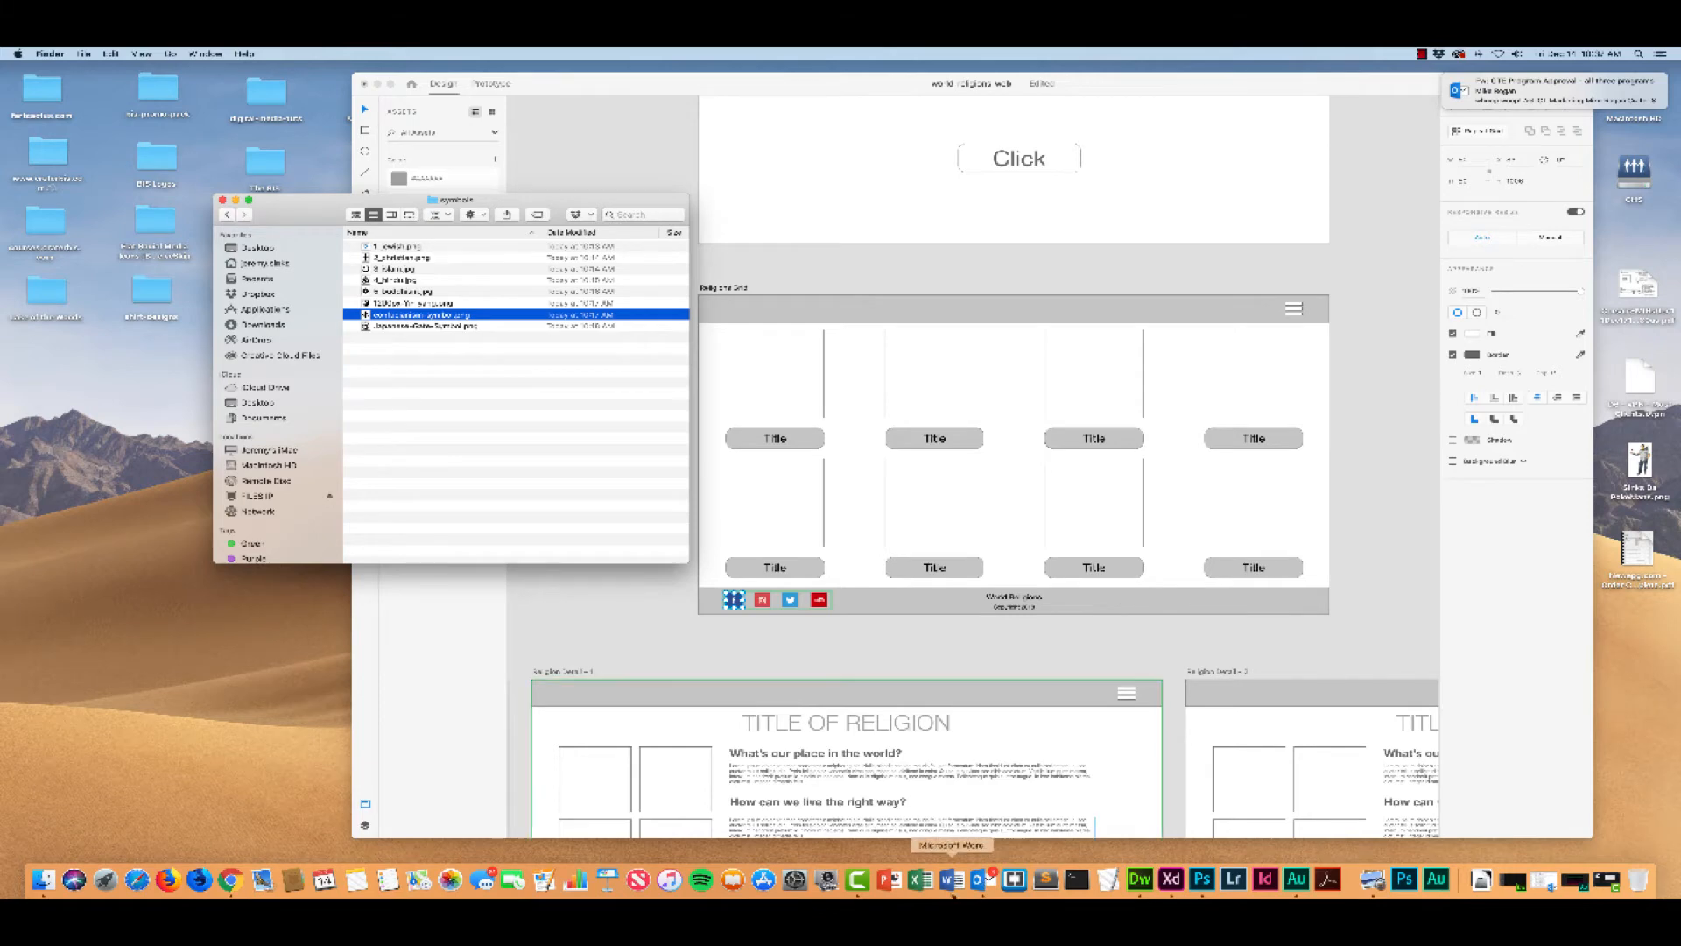
pyautogui.rightClick(983, 878)
pyautogui.click(989, 841)
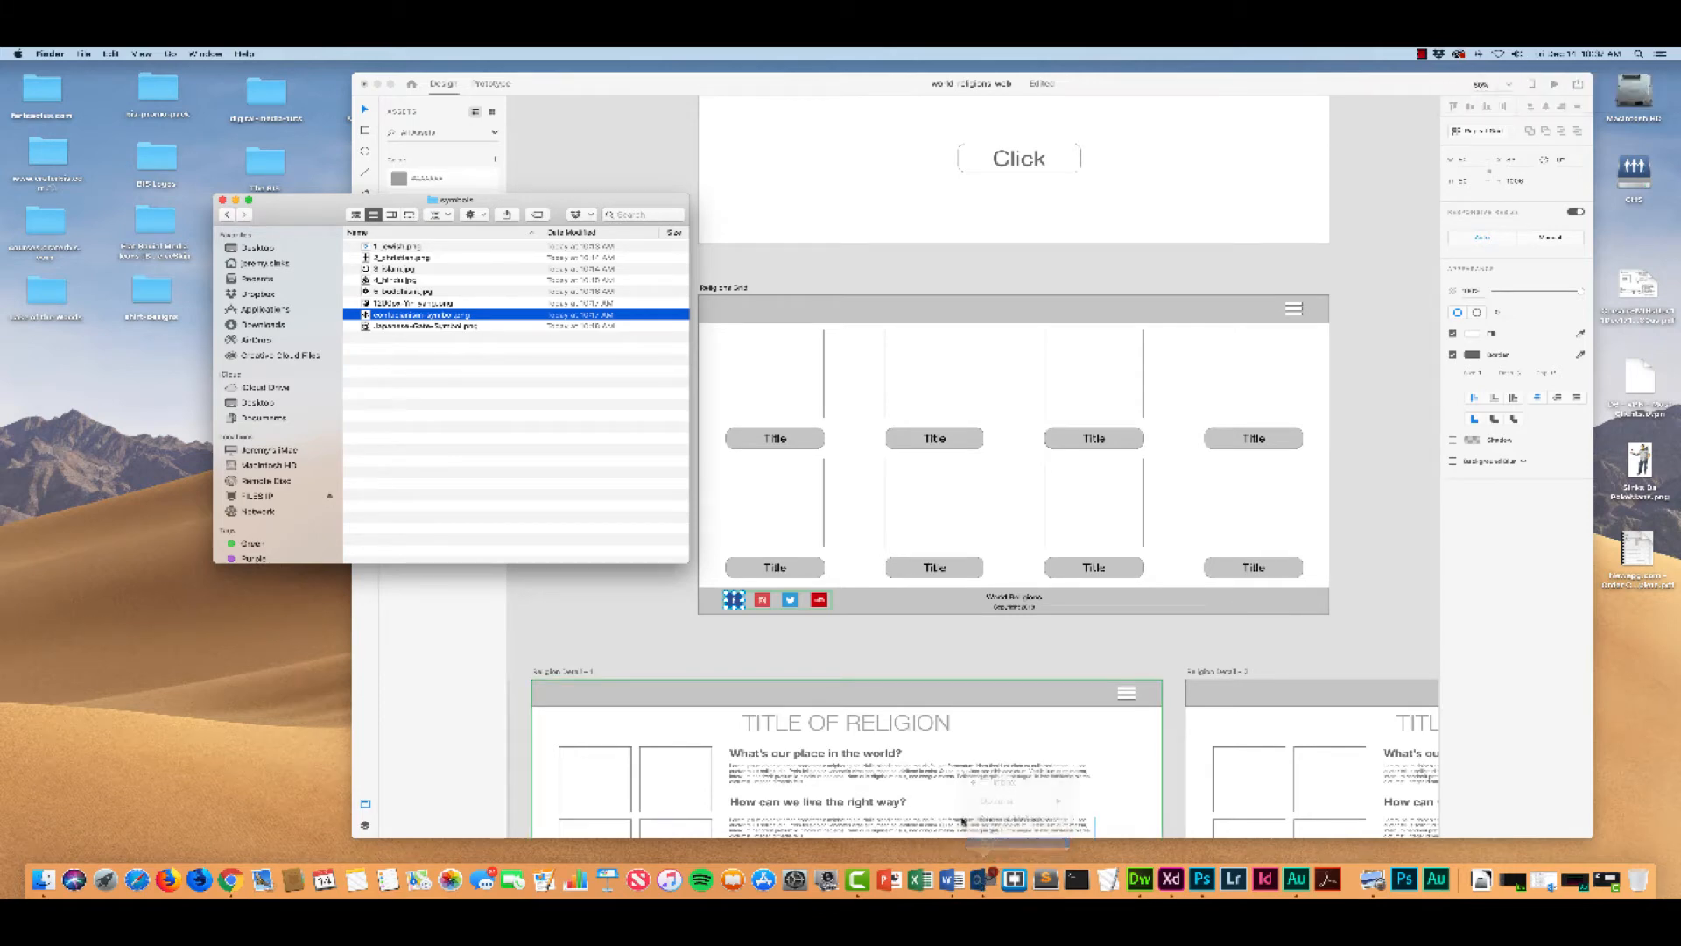
# Step: Rename the selected Confucianism symbol file "6_confucian.png"
pyautogui.click(388, 316)
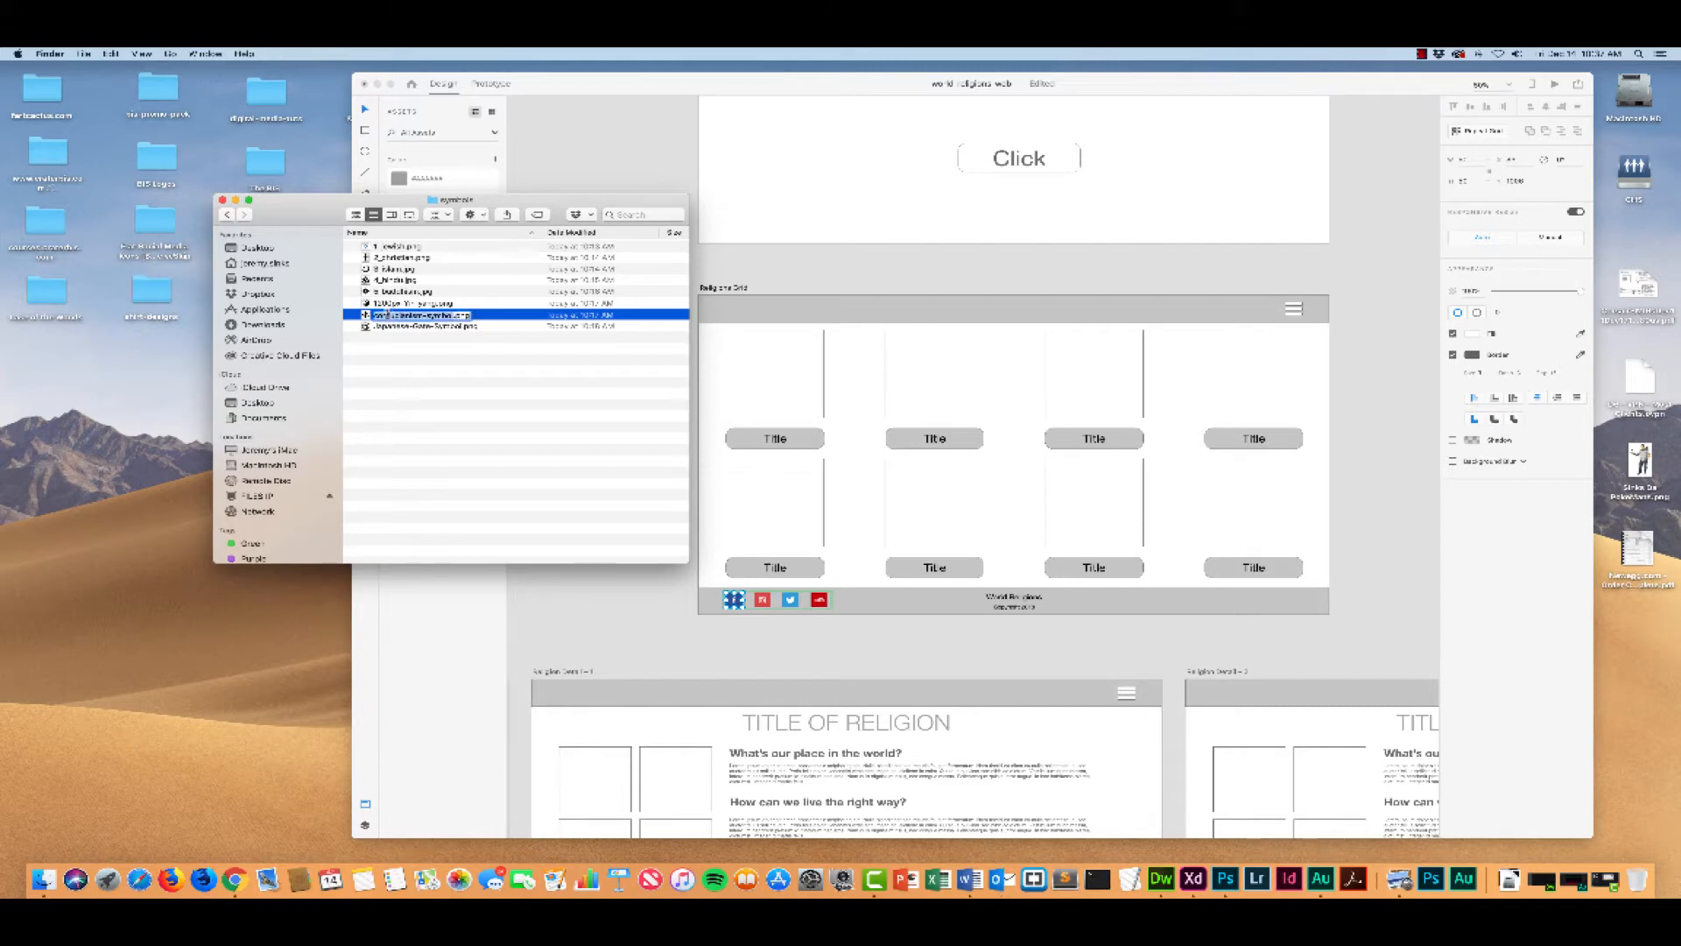
pyautogui.write('6_confucian.pn')
pyautogui.press('Return')
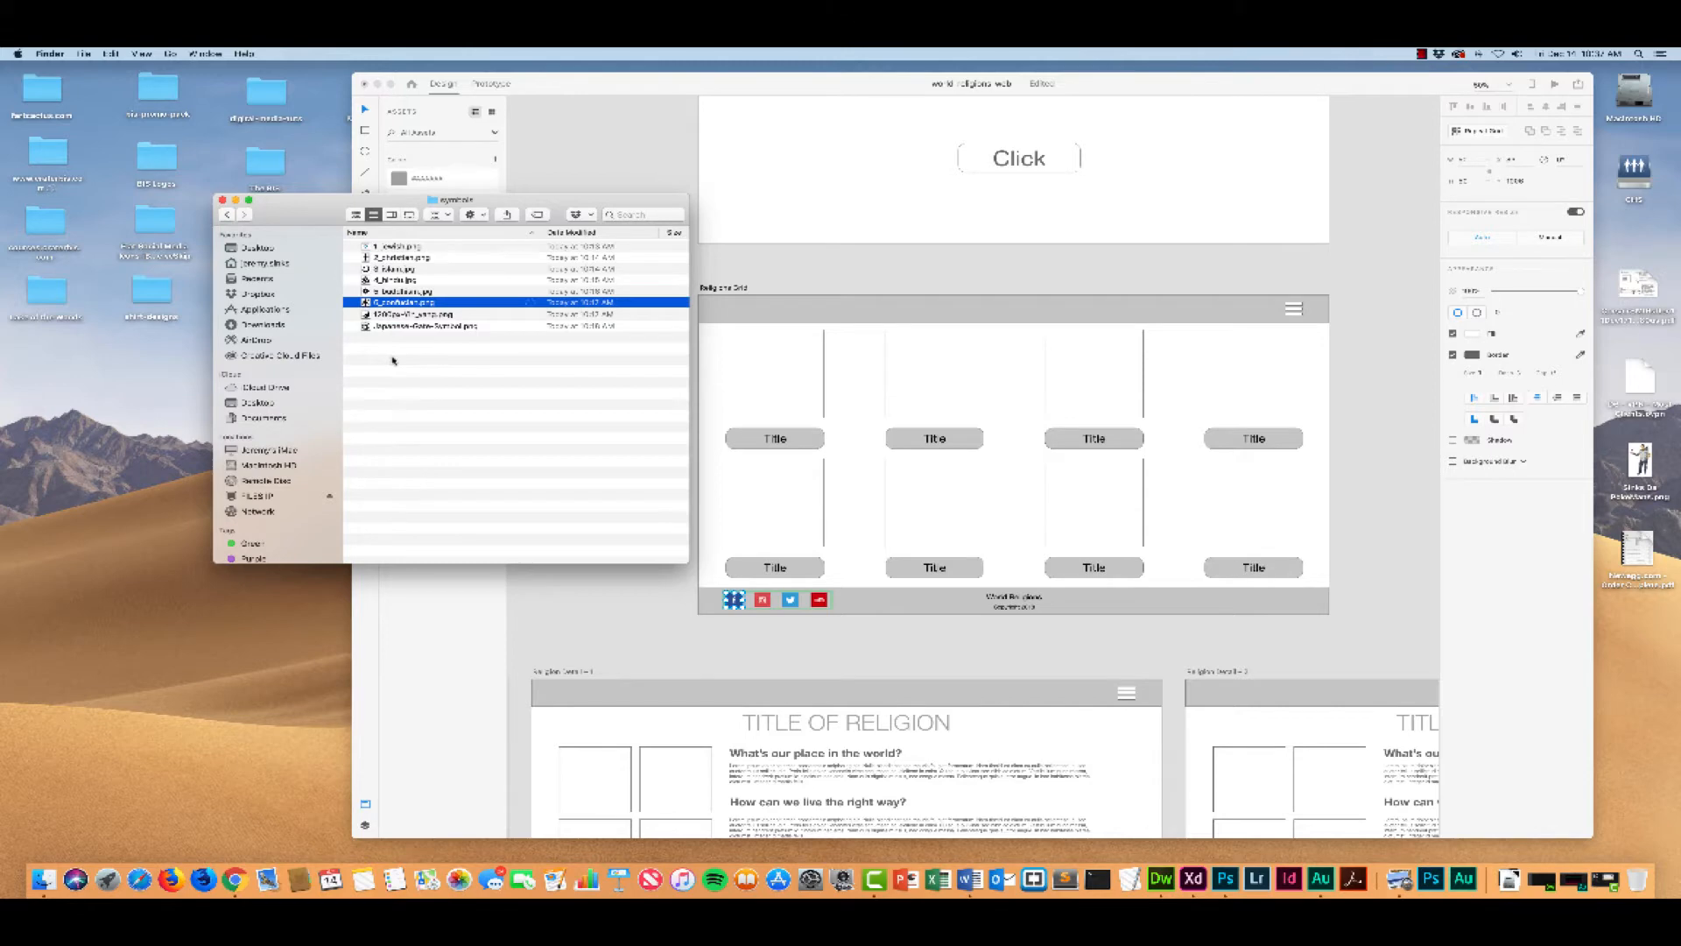
# Step: Rename the yin yang image file "7_tao", keeping its PNG extension
pyautogui.click(382, 315)
pyautogui.click(396, 315)
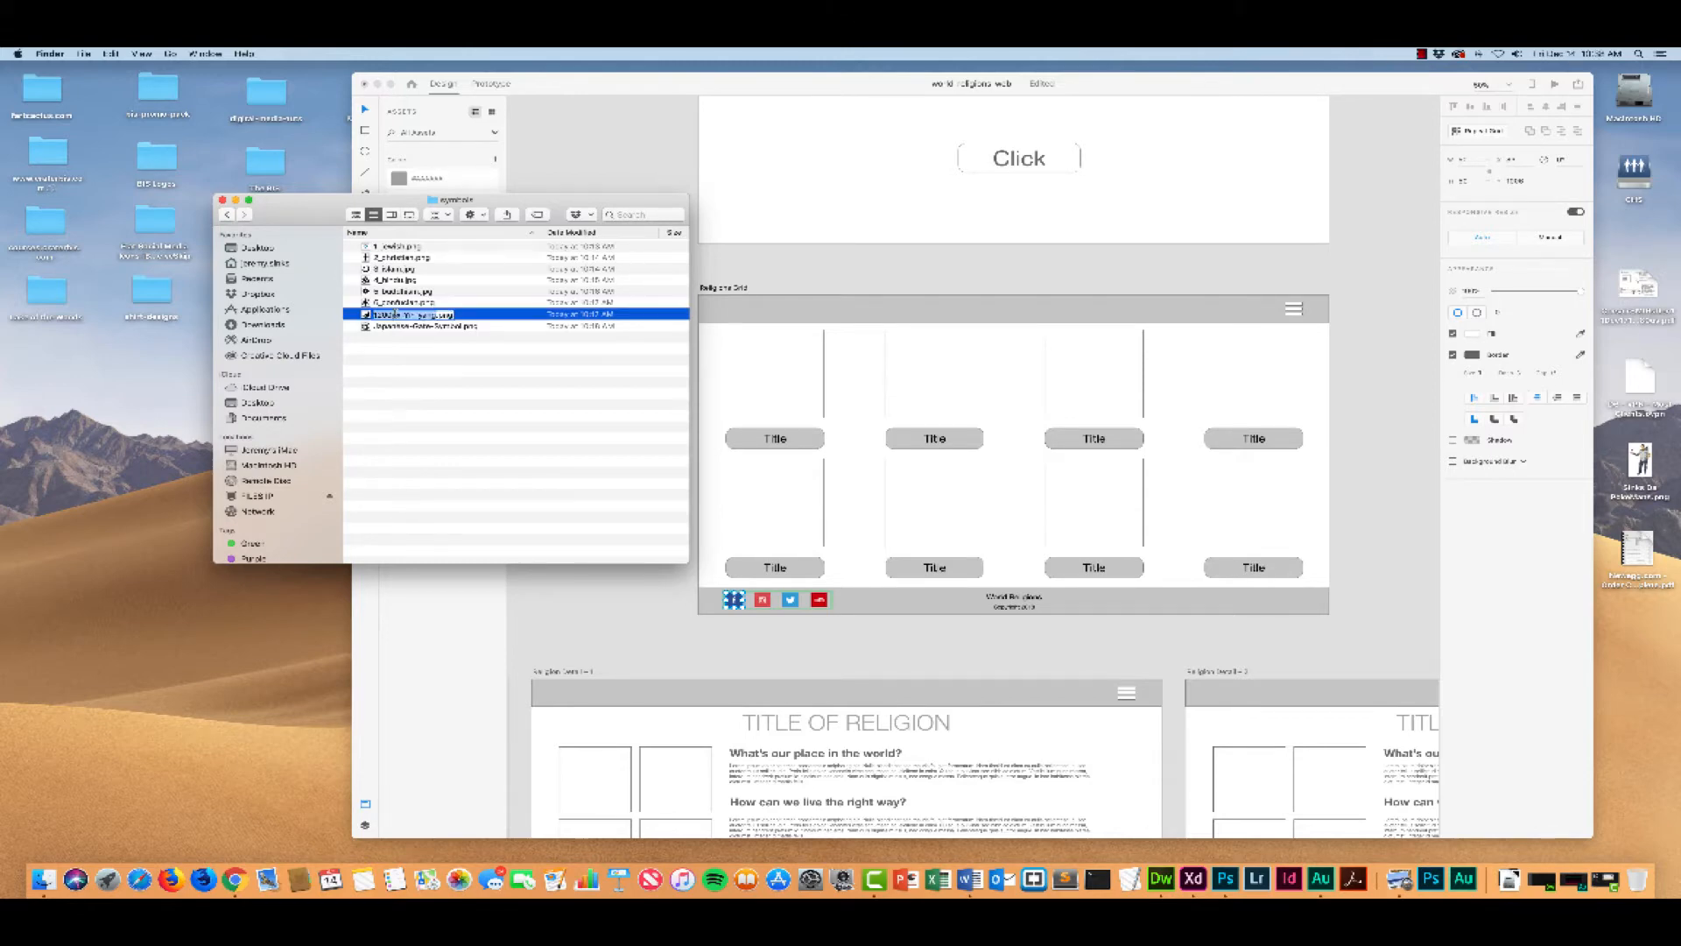
pyautogui.write('7_tao')
# Step: Preview the Japanese gate symbol image and rename the file "8_shinto", keeping its PNG extension
pyautogui.click(388, 326)
pyautogui.doubleClick(388, 327)
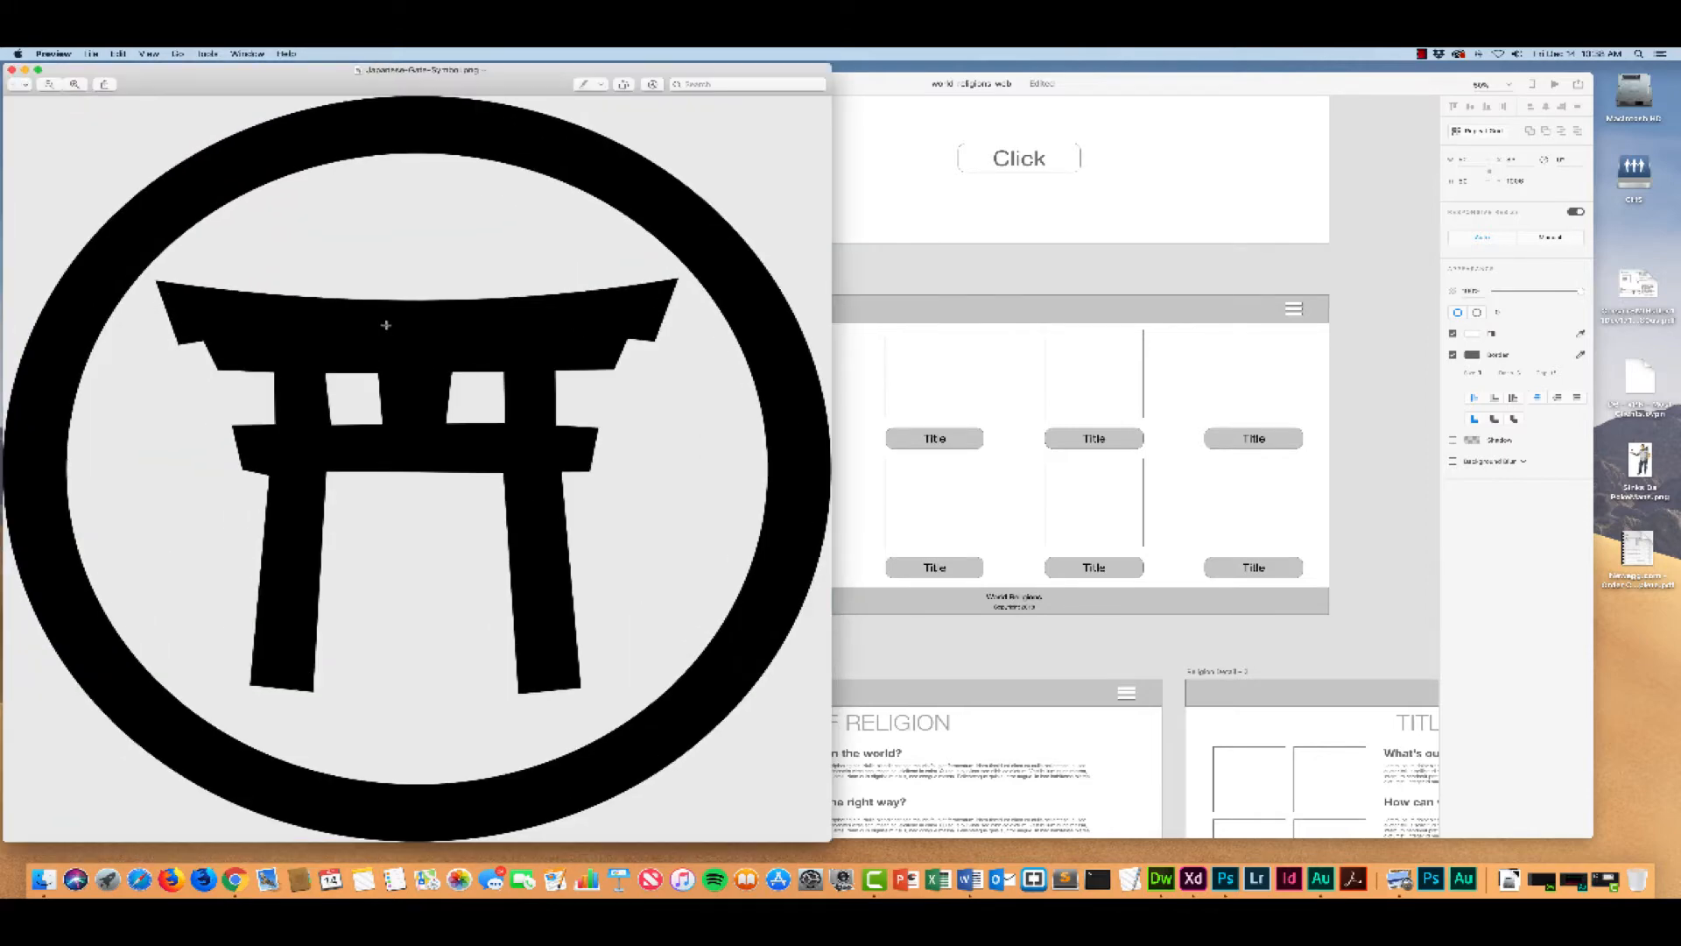
pyautogui.click(12, 68)
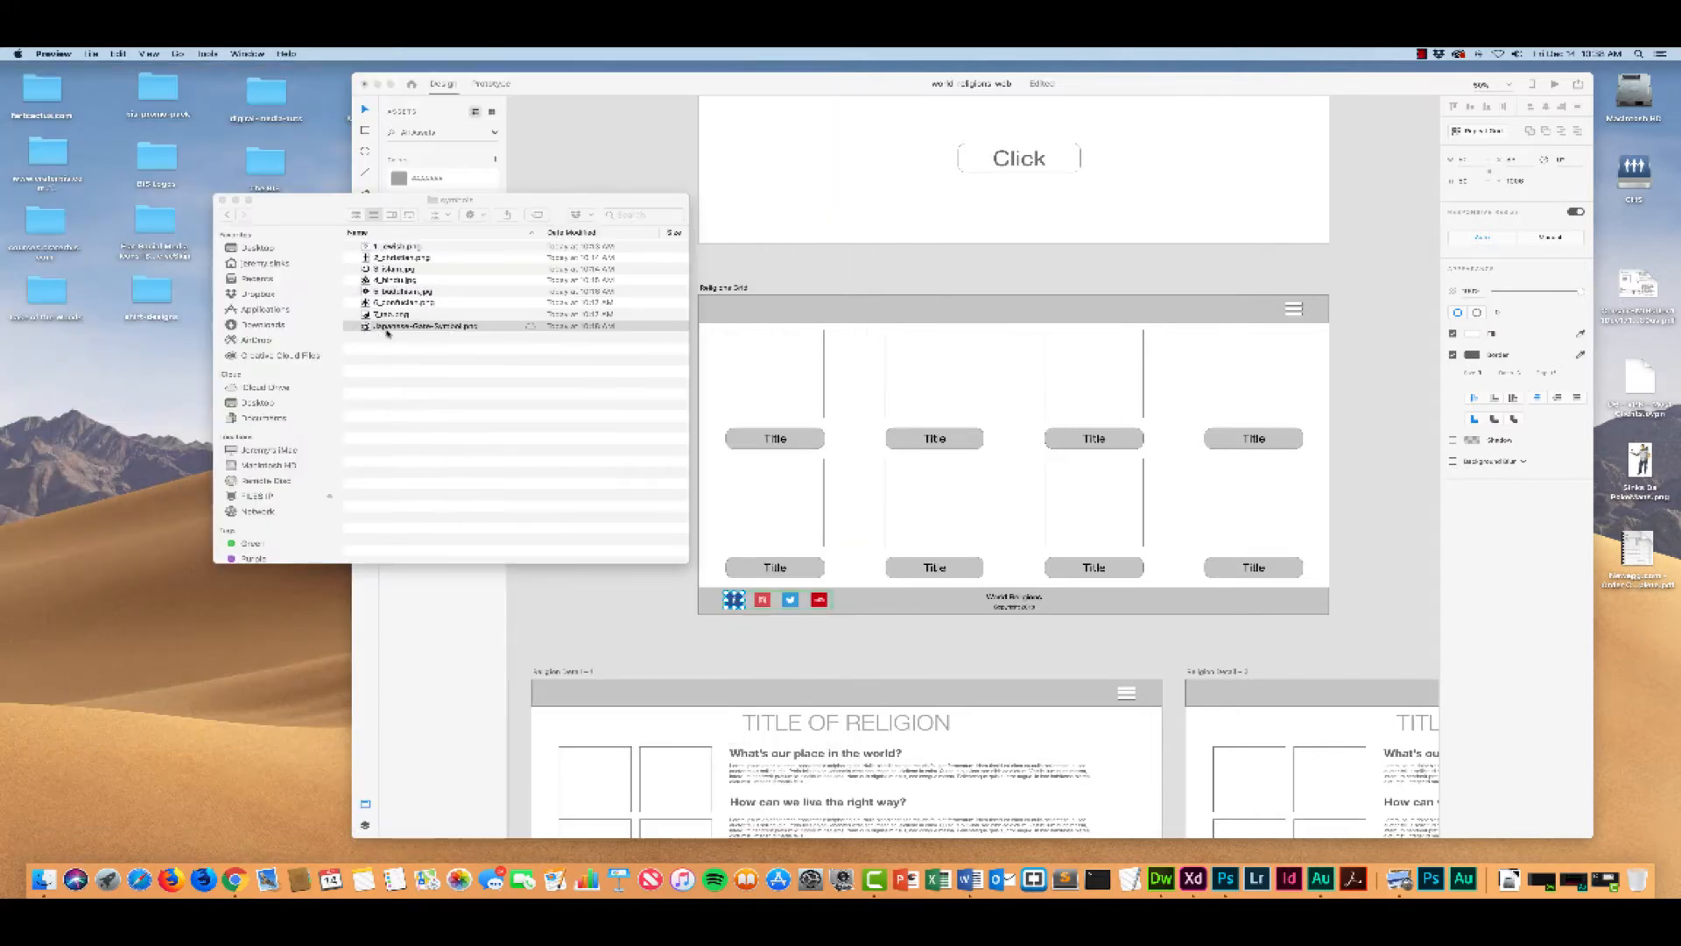
pyautogui.press('Return')
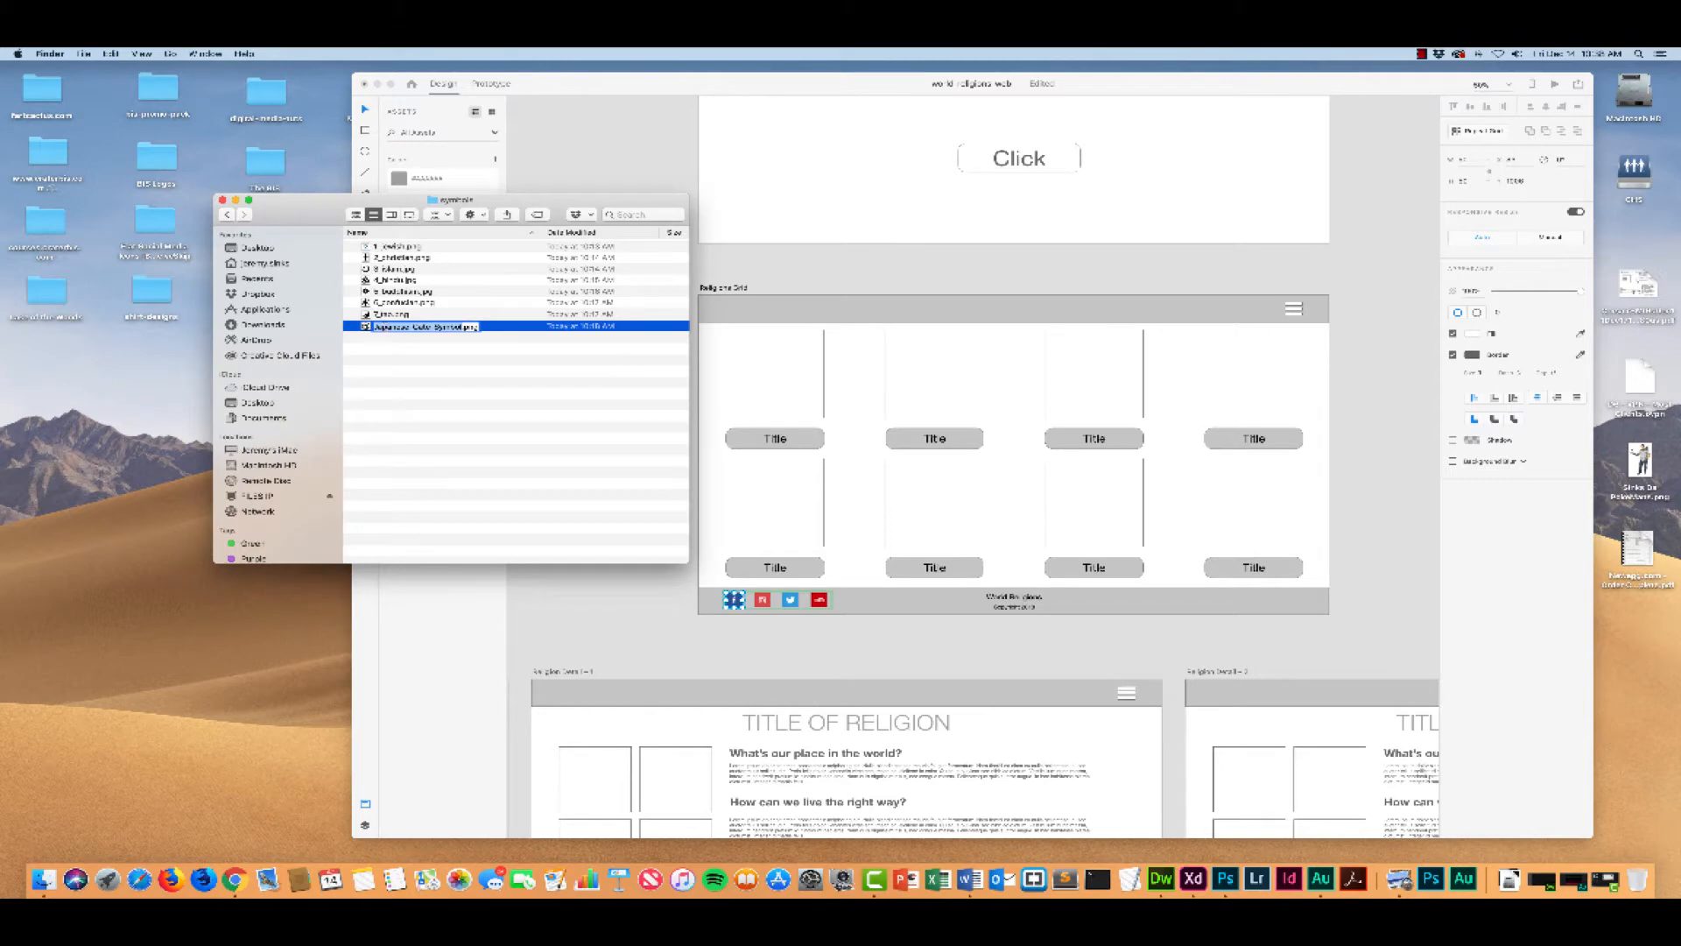
pyautogui.write('8_shinto')
pyautogui.press('Return')
# Step: Place all eight numbered symbol files into the image squares of the Religions Grid artboard, keeping the Finder window clear of the design
pyautogui.moveTo(324, 208); pyautogui.dragTo(289, 207)
pyautogui.click(333, 246)
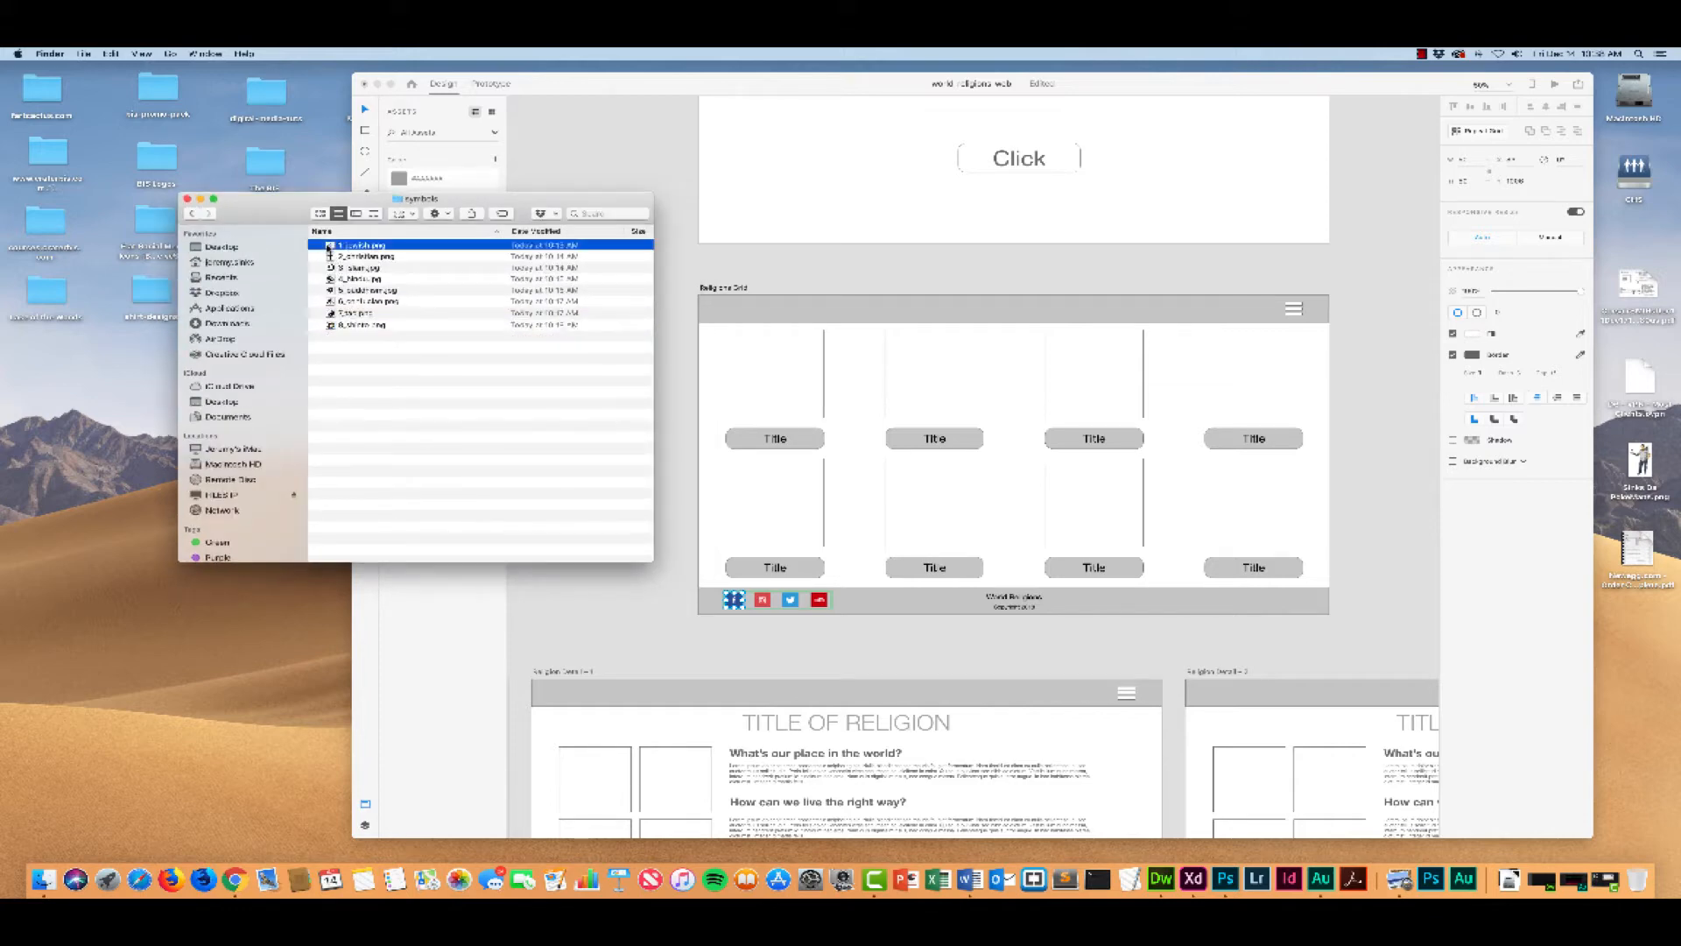
pyautogui.keyDown('shift'); pyautogui.click(340, 325); pyautogui.keyUp('shift')
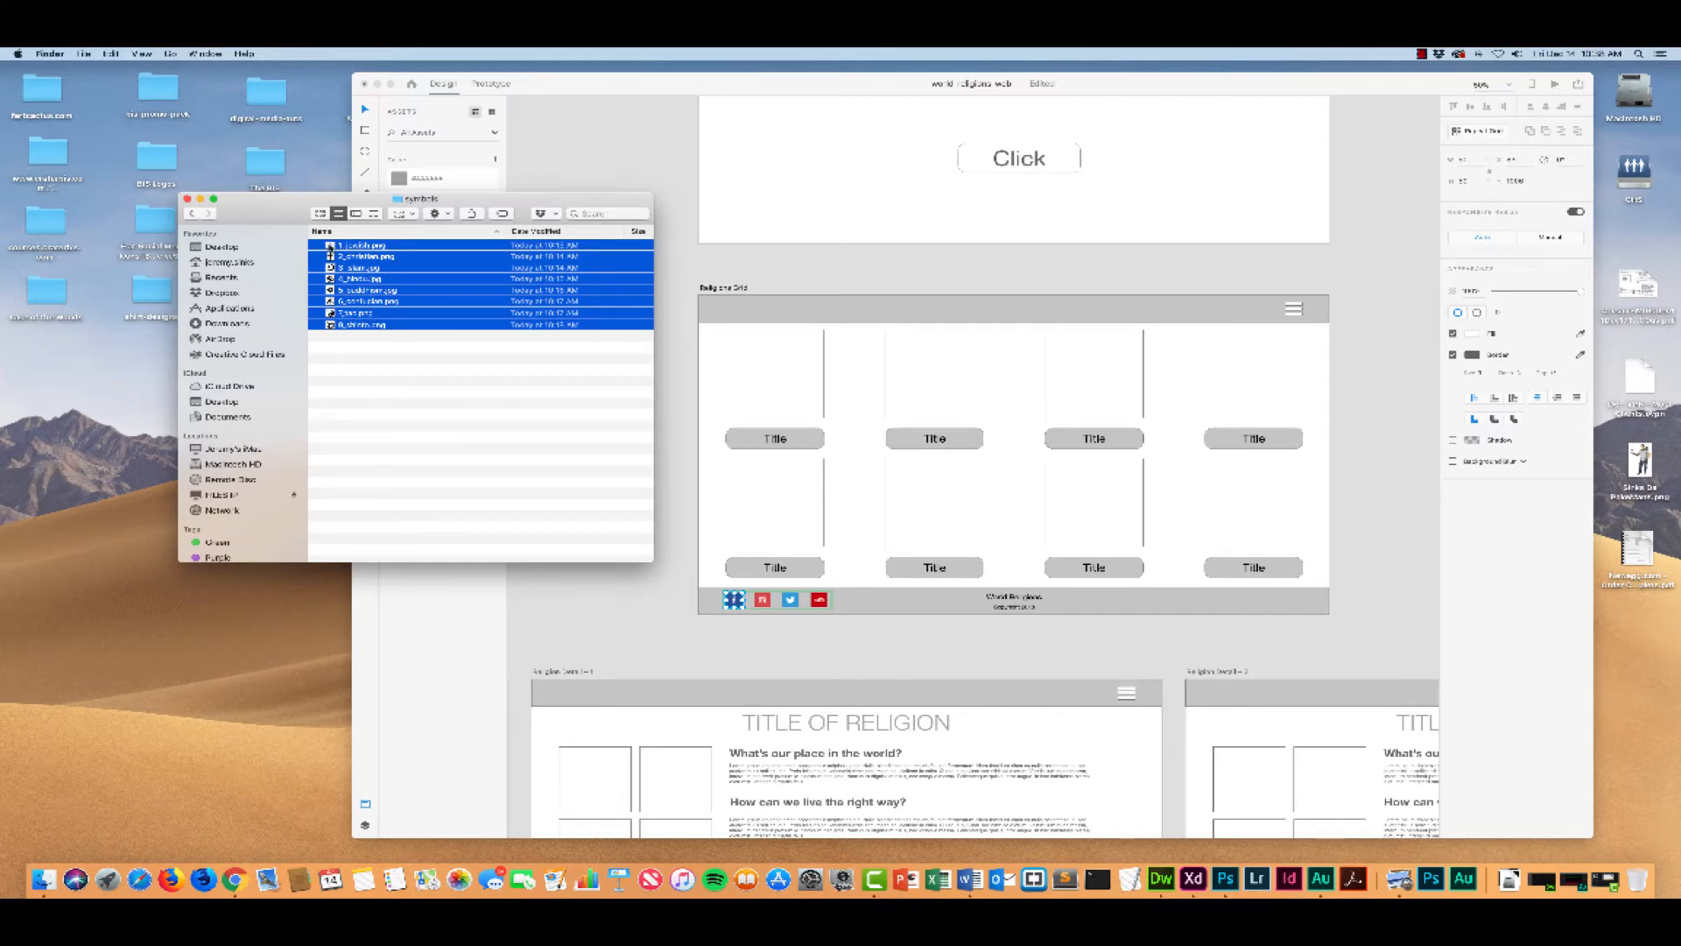
pyautogui.moveTo(330, 255); pyautogui.dragTo(755, 377)
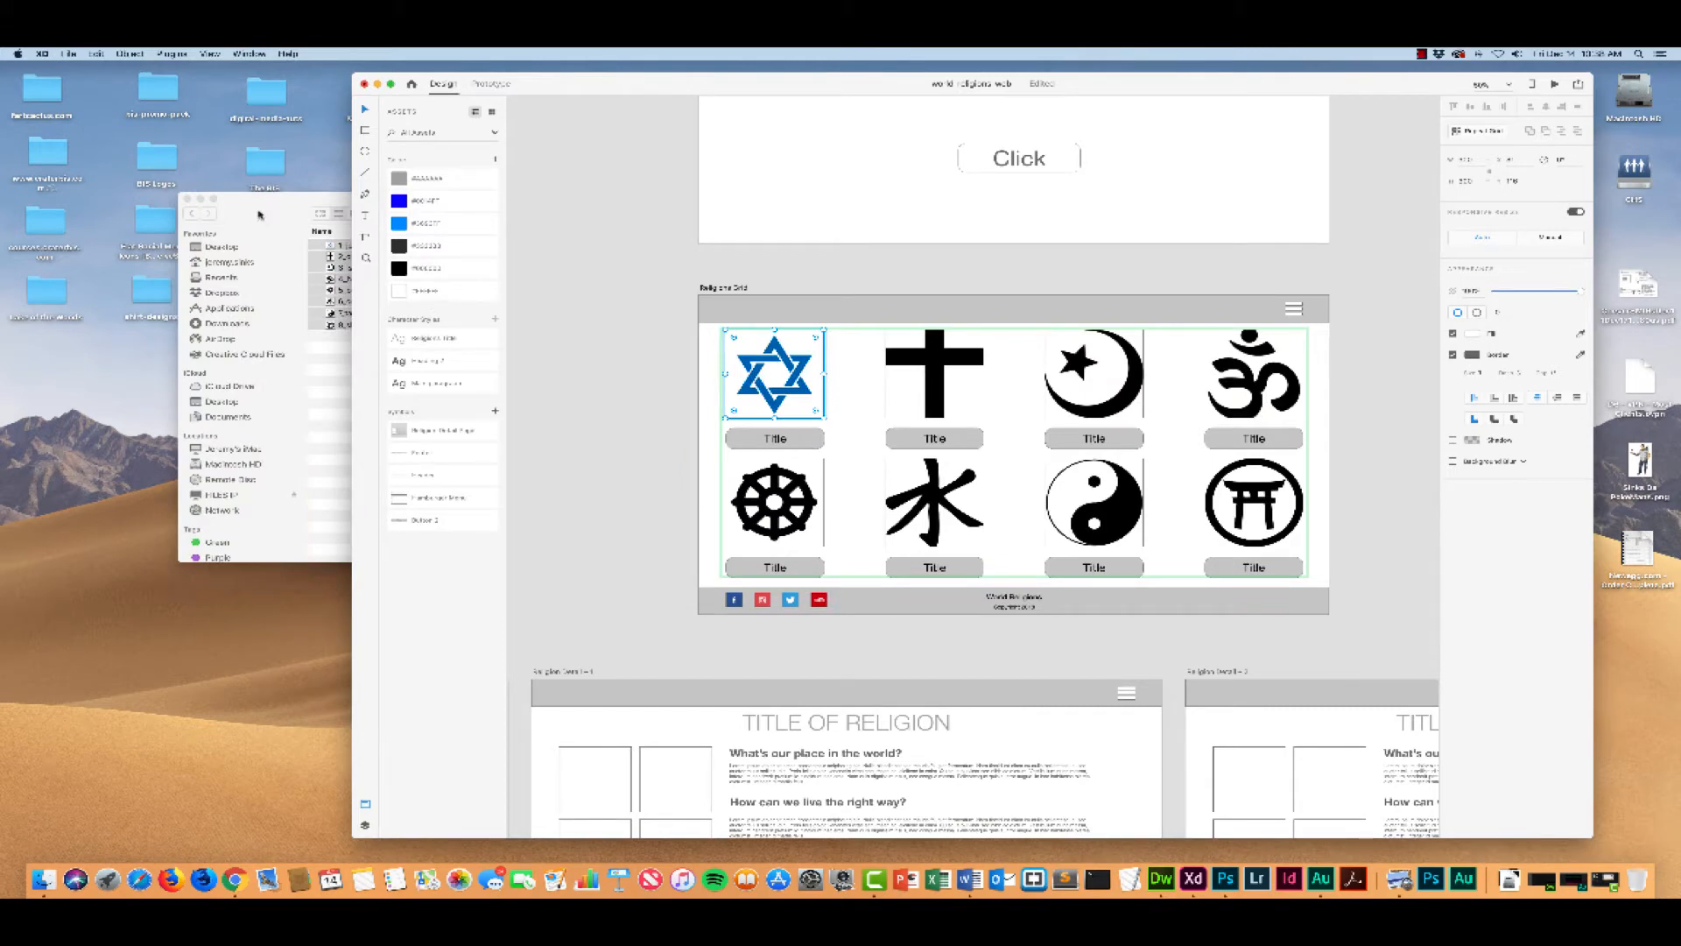
pyautogui.moveTo(260, 213); pyautogui.dragTo(234, 215)
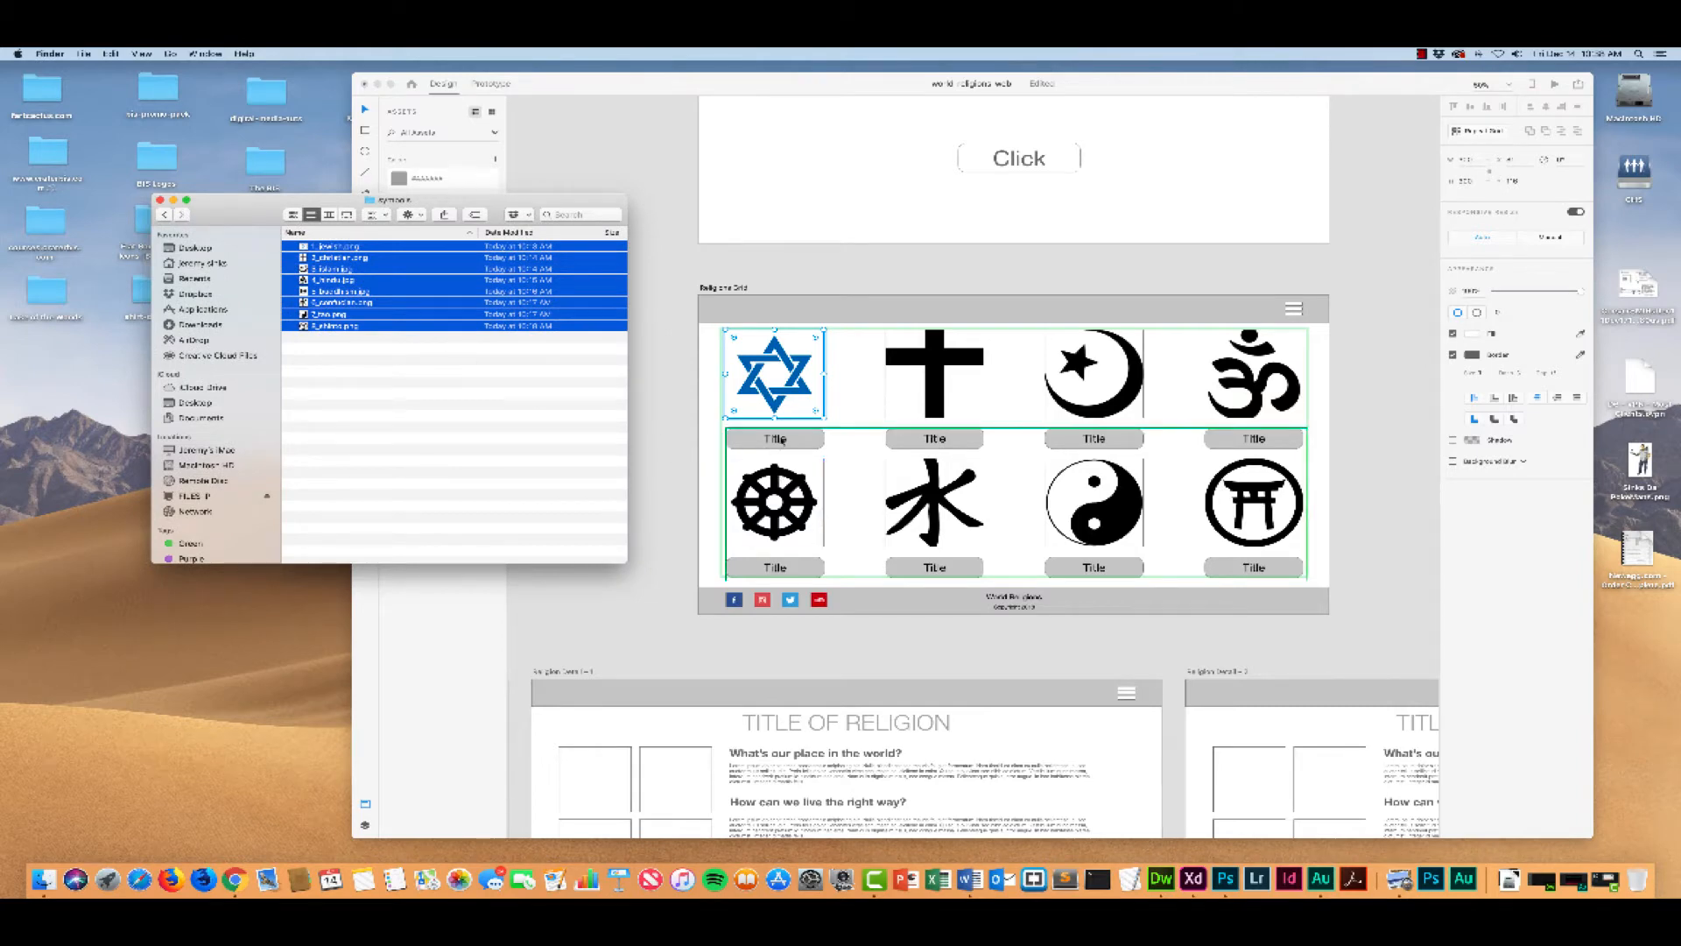
# Step: Change the title beneath the Star of David in the Religions Grid to "Judaism"
pyautogui.click(775, 440)
pyautogui.click(775, 440)
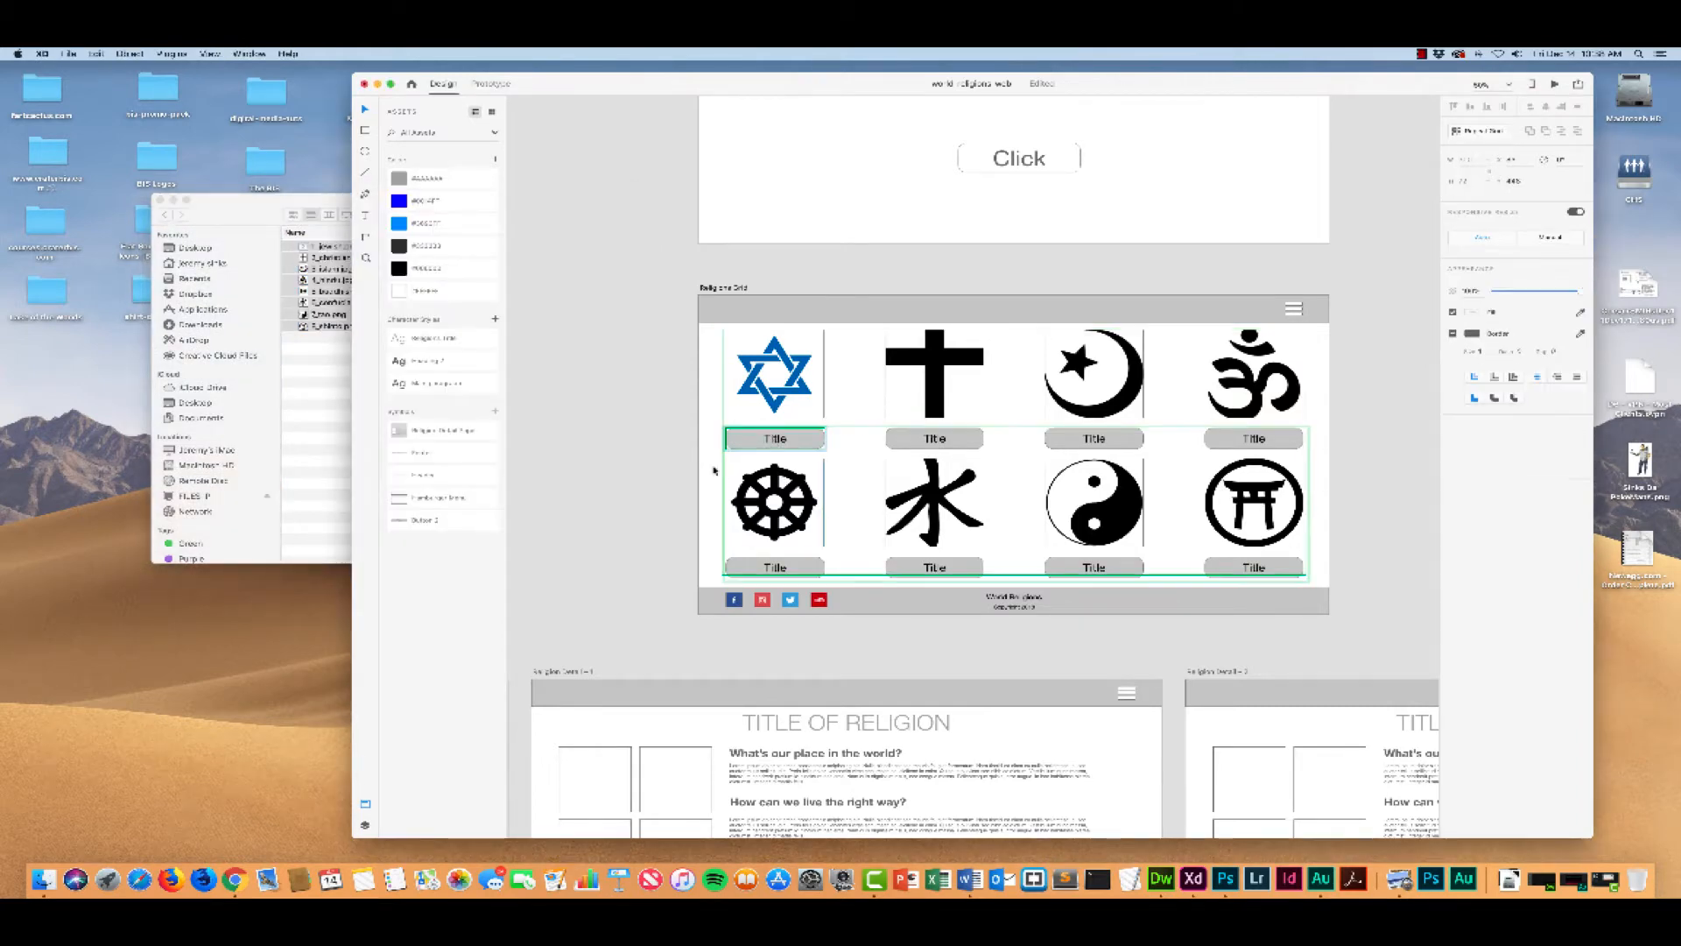
pyautogui.hscroll(2, 823, 449)
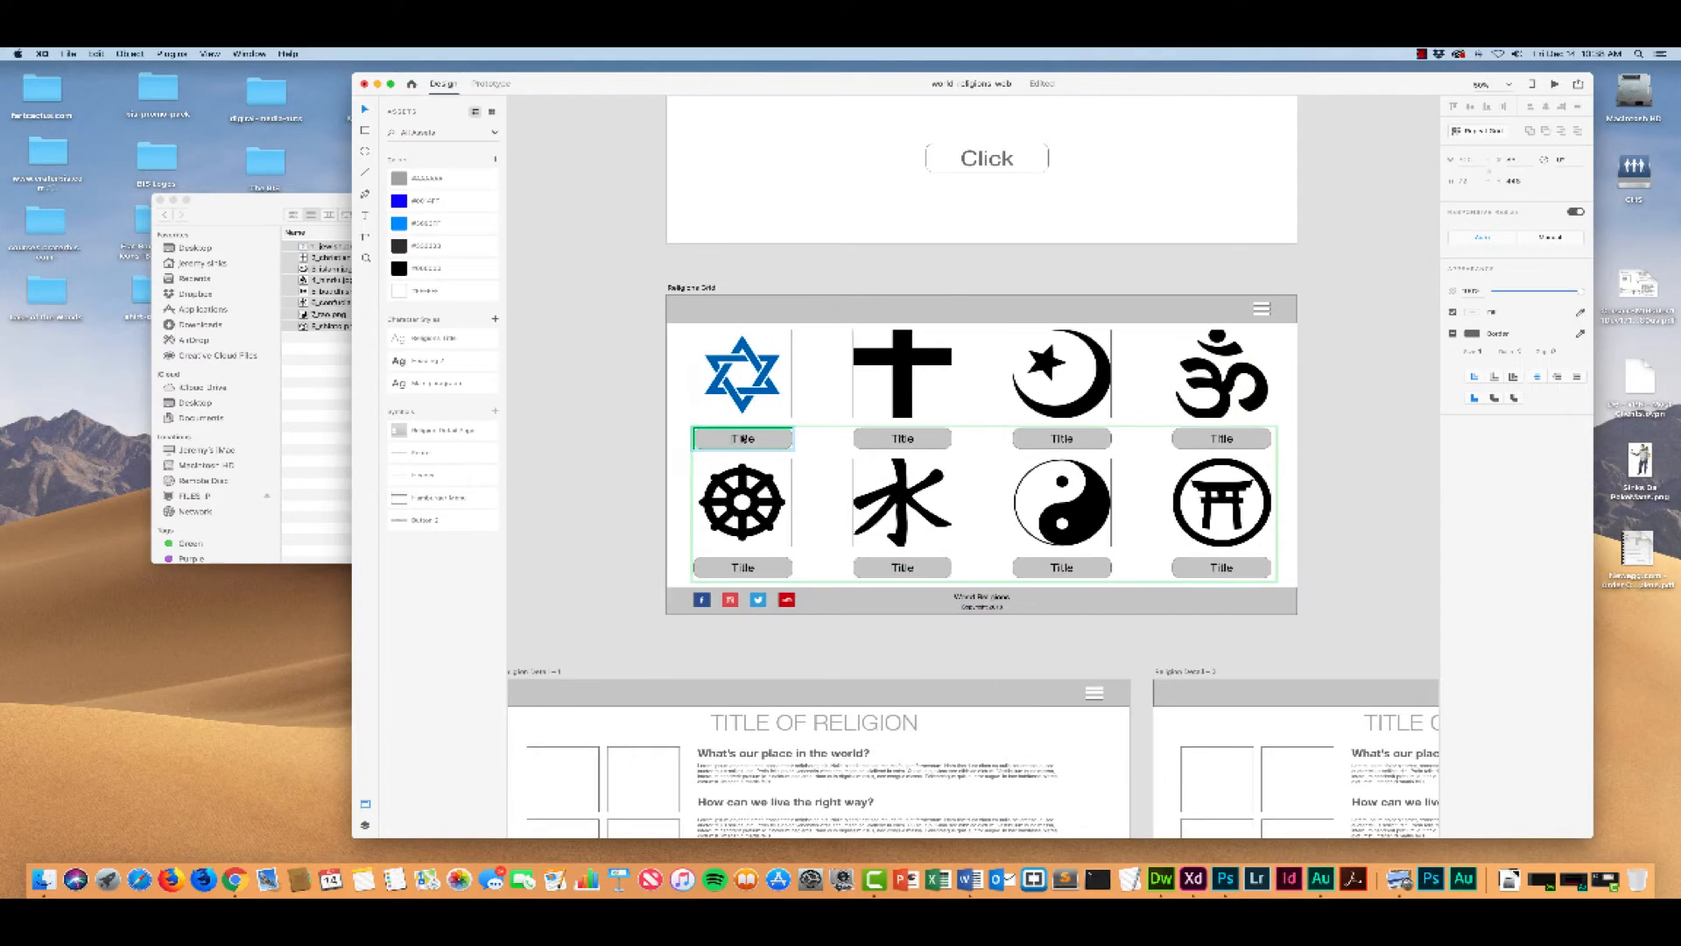
pyautogui.doubleClick(740, 439)
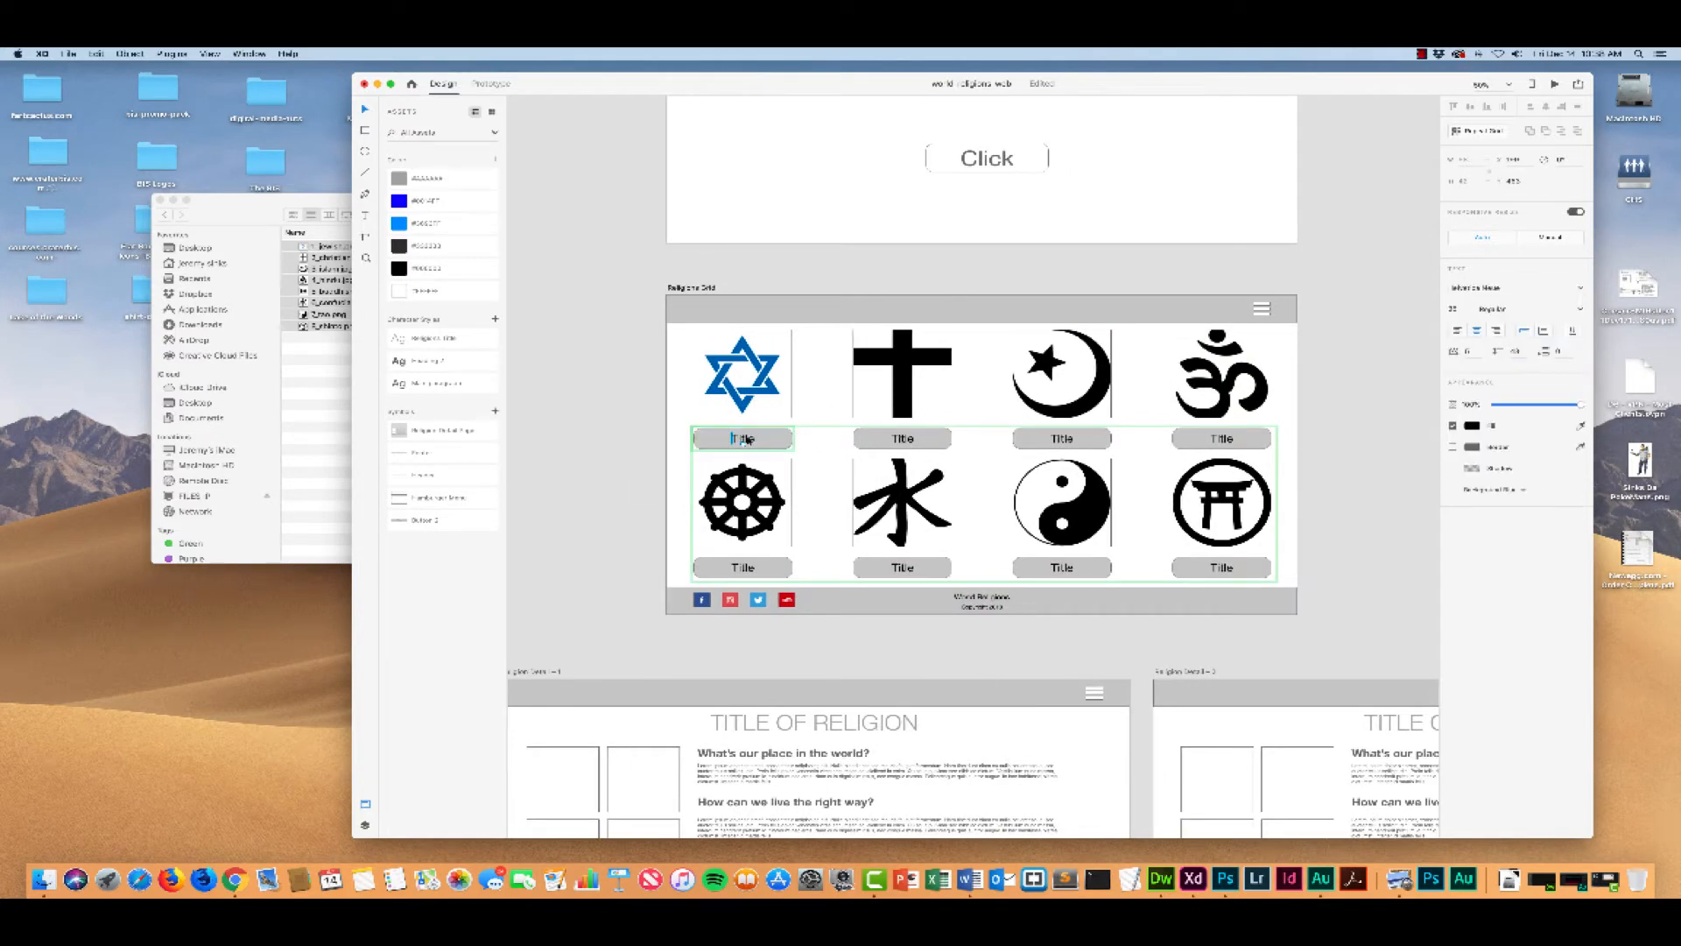
pyautogui.doubleClick(745, 439)
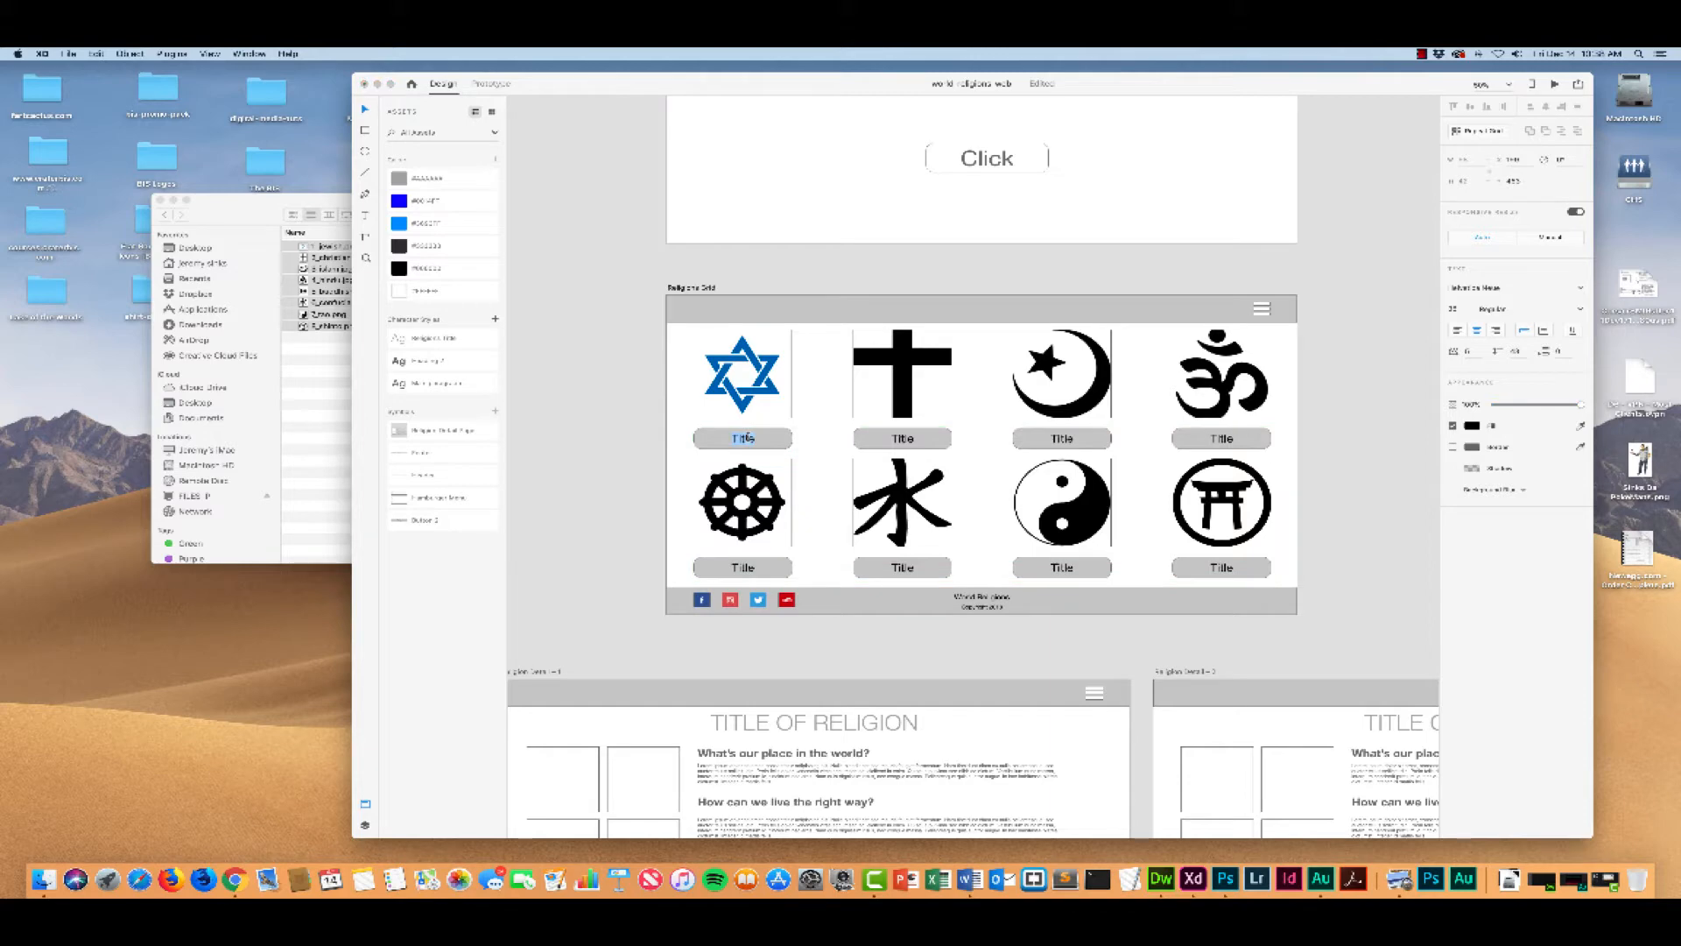
pyautogui.write('Jews')
pyautogui.press('BackSpace')
pyautogui.write('ish')
pyautogui.doubleClick(744, 438)
pyautogui.press('super+Tab')
pyautogui.press('BackSpace')
pyautogui.press('BackSpace')
pyautogui.press('BackSpace')
pyautogui.write('s')
pyautogui.write('ism')
pyautogui.press('BackSpace')
pyautogui.press('BackSpace')
pyautogui.press('BackSpace')
pyautogui.press('BackSpace')
pyautogui.press('BackSpace')
pyautogui.press('BackSpace')
pyautogui.write('udaism')
# Step: Change the title beneath the cross to "Christianity", accepting the suggested spelling
pyautogui.click(902, 442)
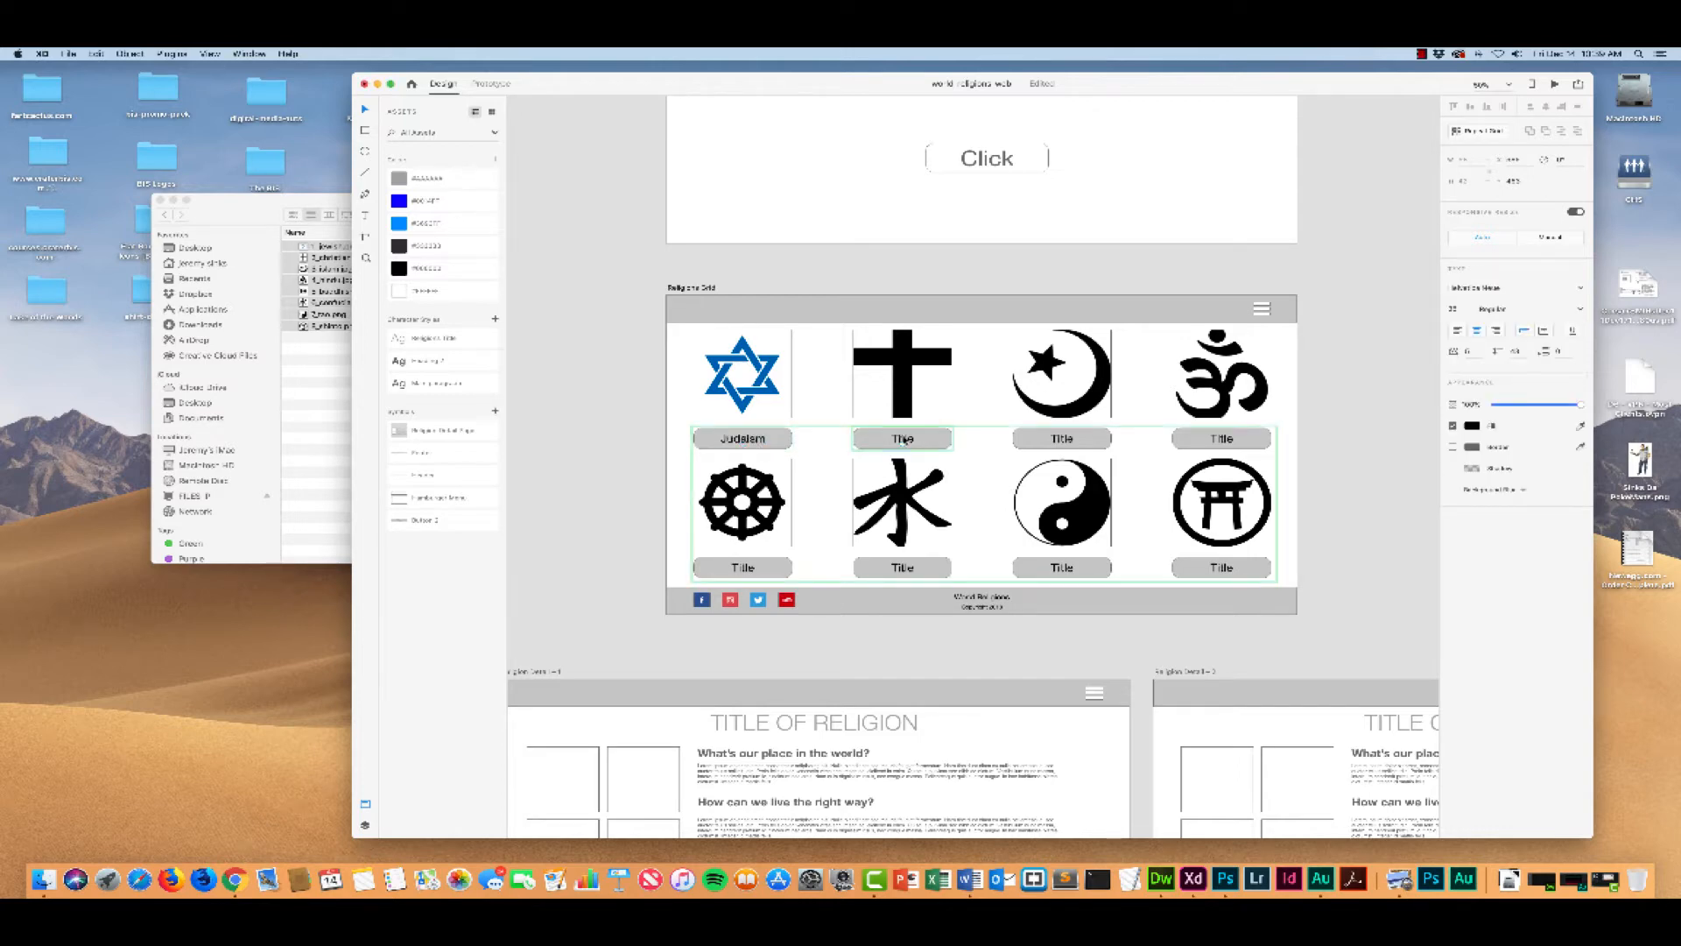
pyautogui.doubleClick(902, 439)
pyautogui.press('Escape')
pyautogui.doubleClick(903, 439)
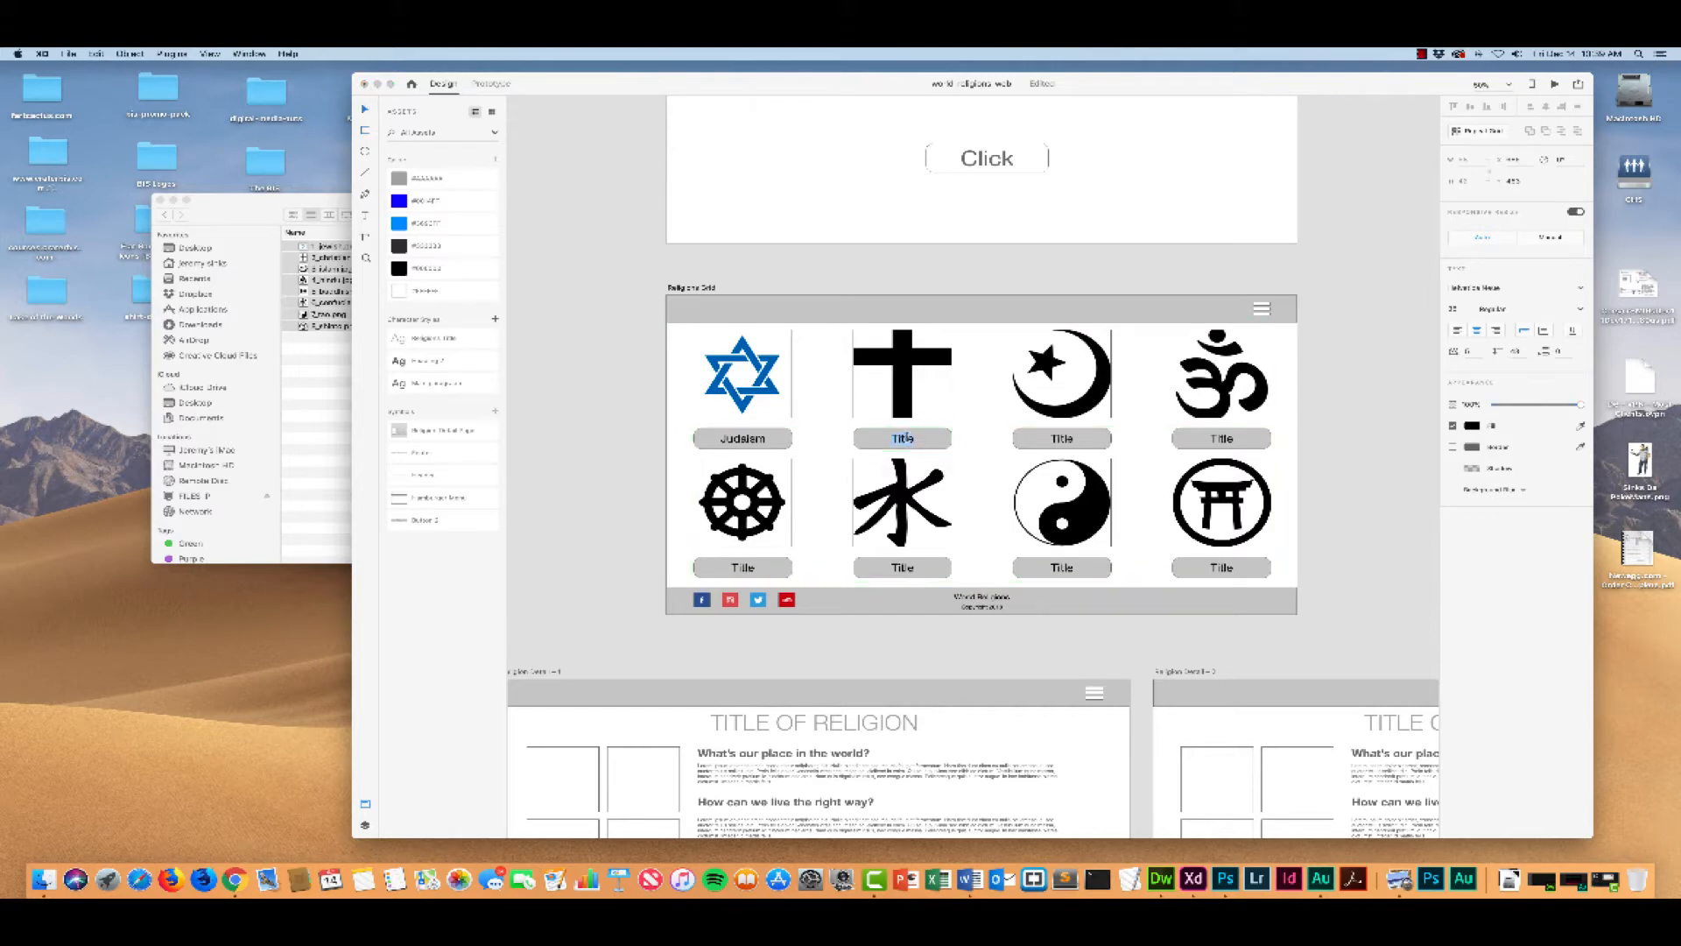
pyautogui.write('Christianity')
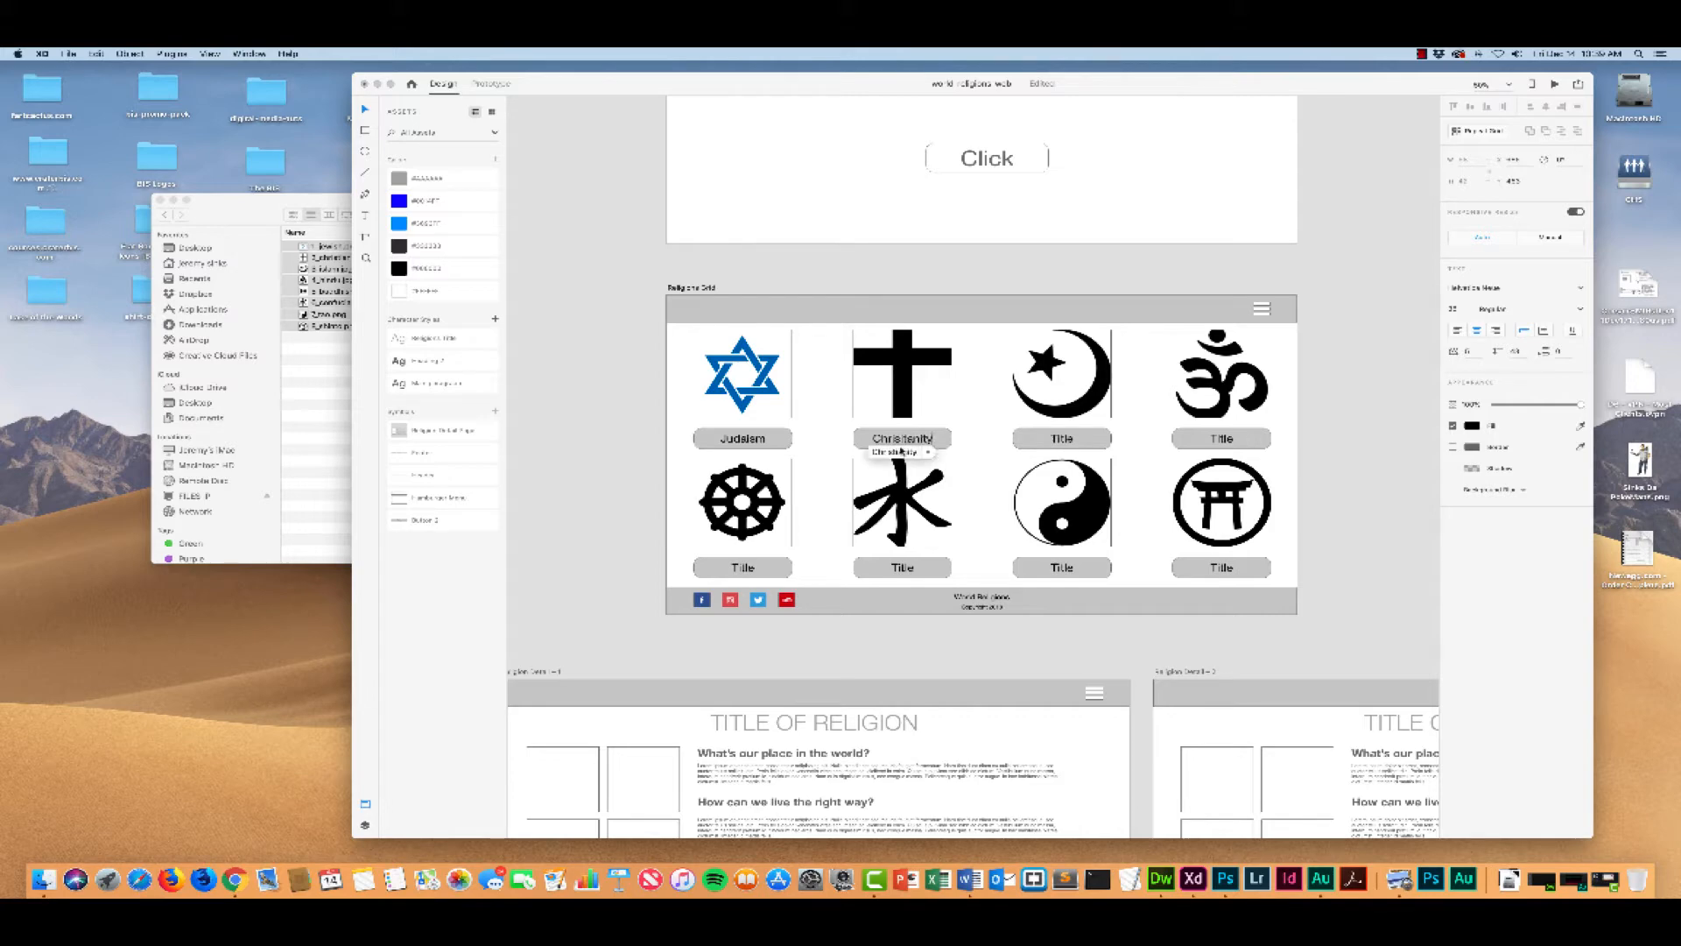
pyautogui.click(900, 453)
# Step: Change the title beneath the crescent and star in the Religions Grid to "Islam"
pyautogui.click(1062, 439)
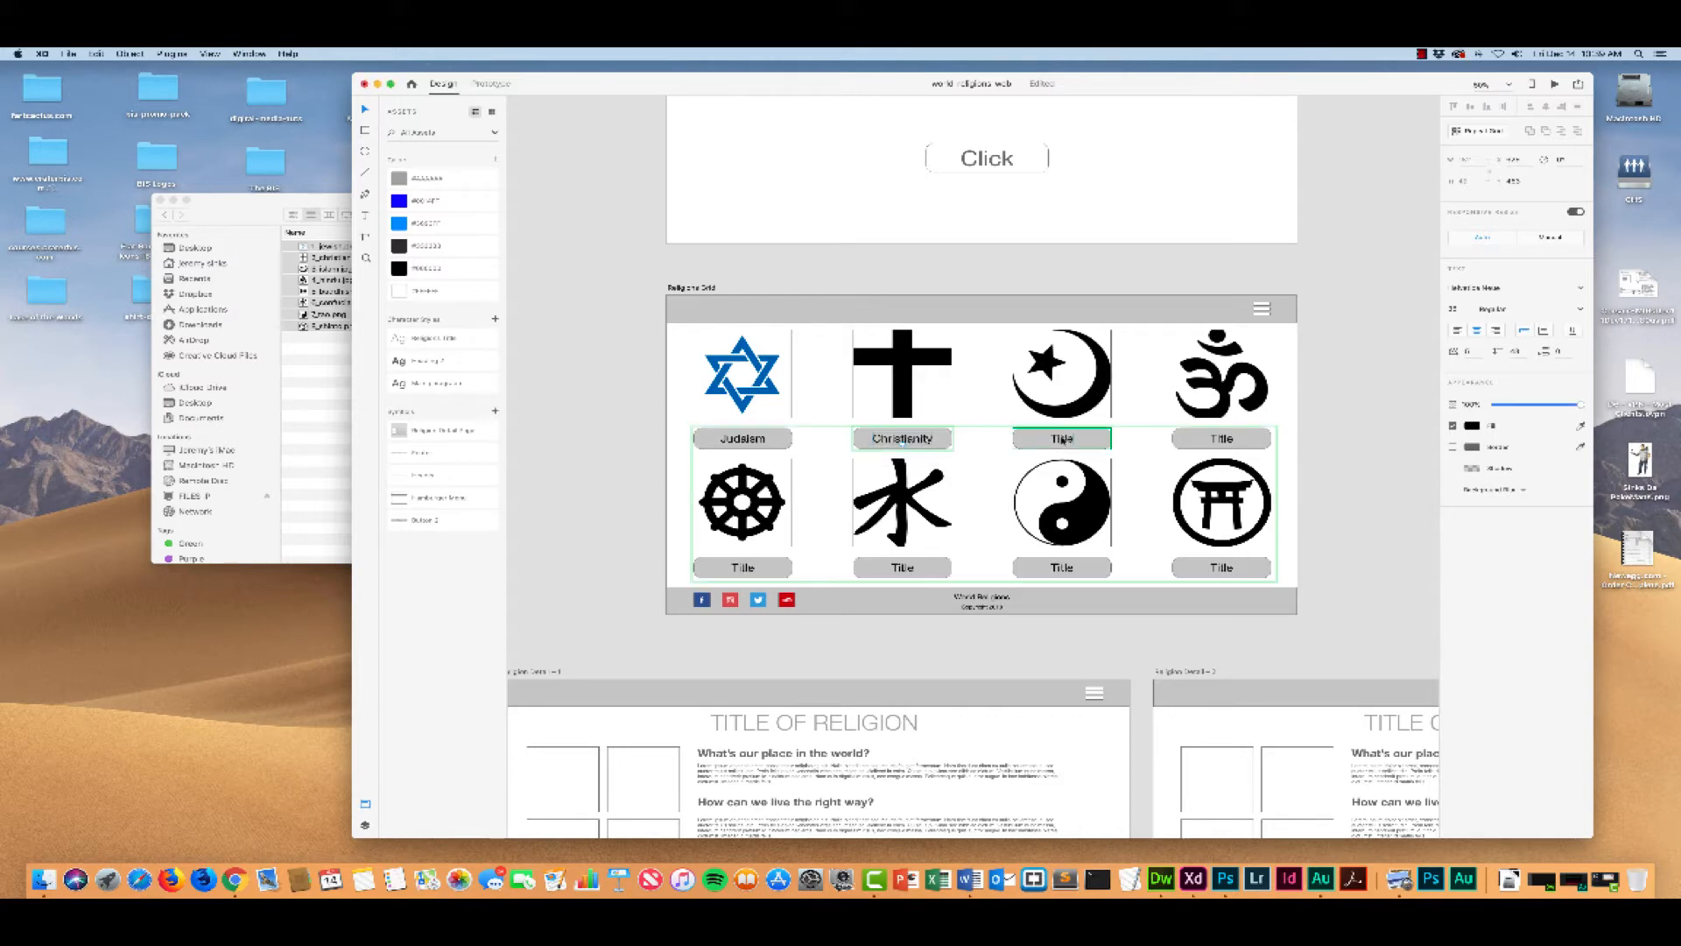
pyautogui.doubleClick(1062, 440)
pyautogui.doubleClick(1064, 438)
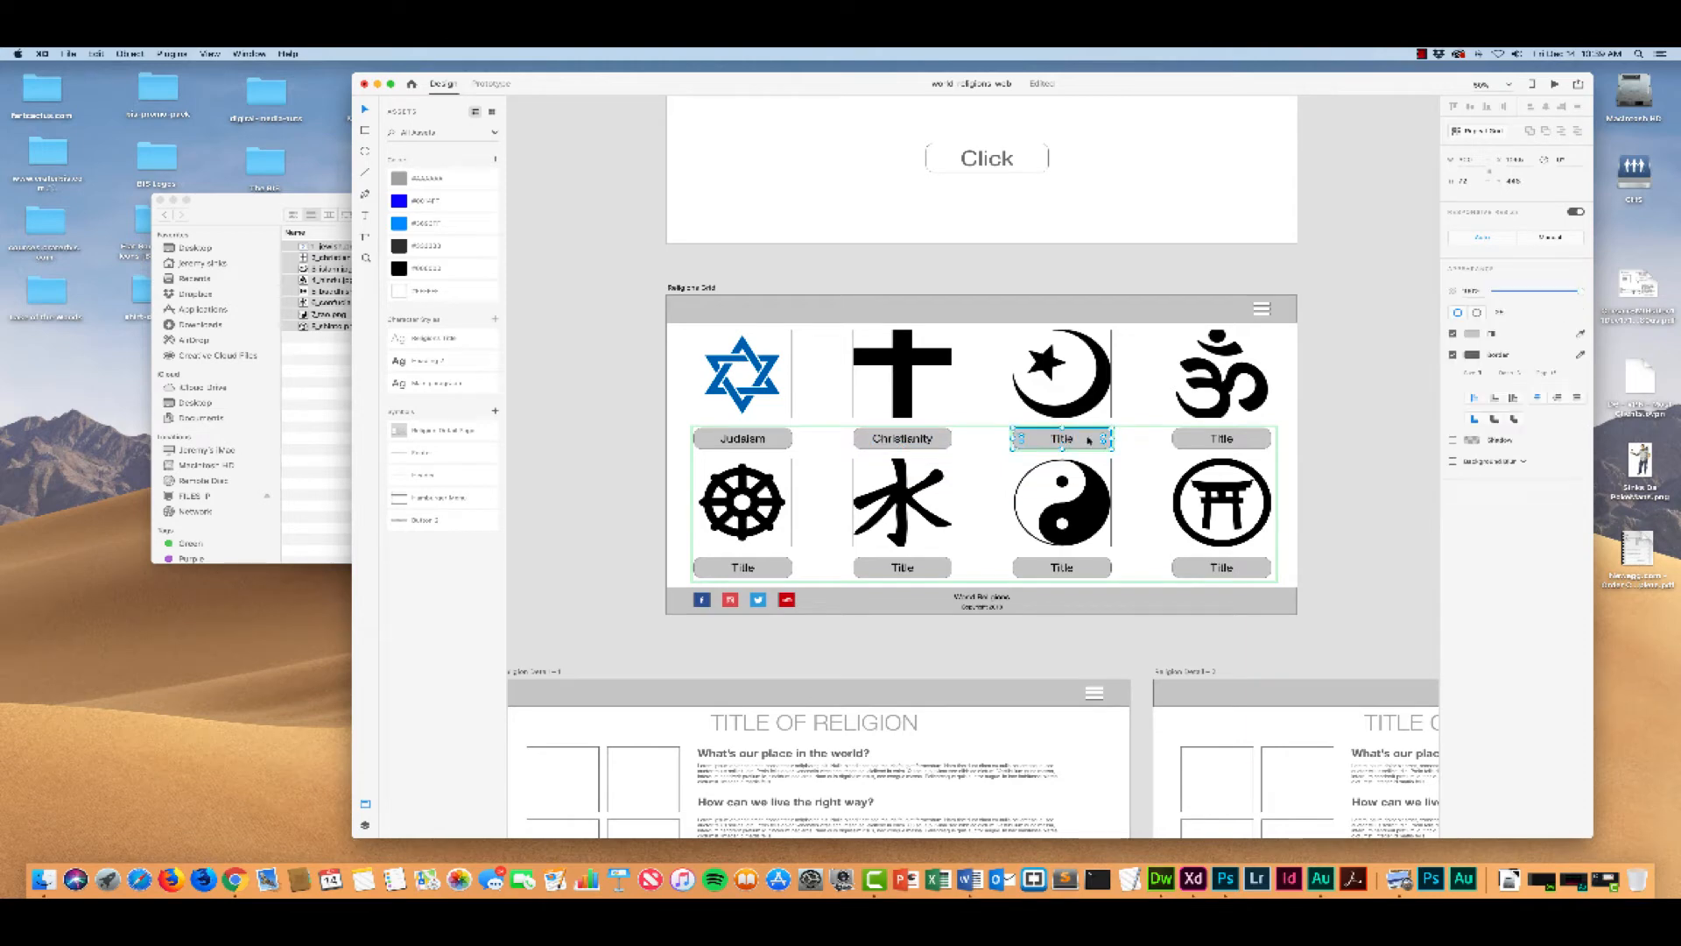
pyautogui.write('Islam')
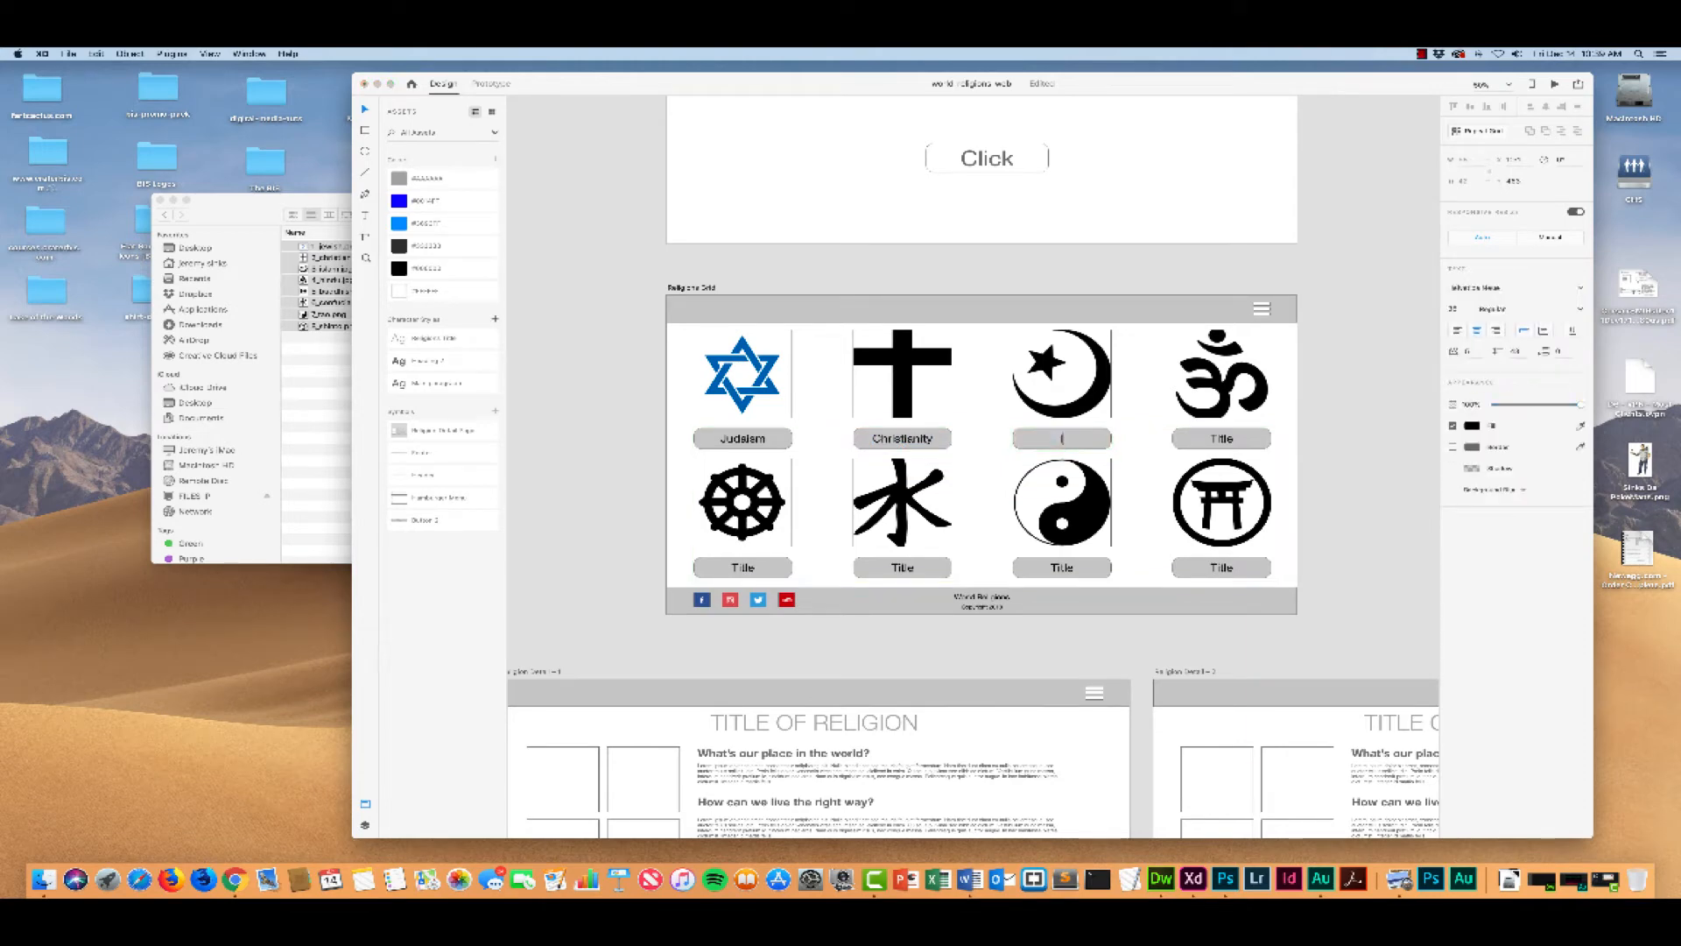
# Step: Change the title beneath the Om symbol in the Religions Grid to "Hinduism"
pyautogui.click(1221, 439)
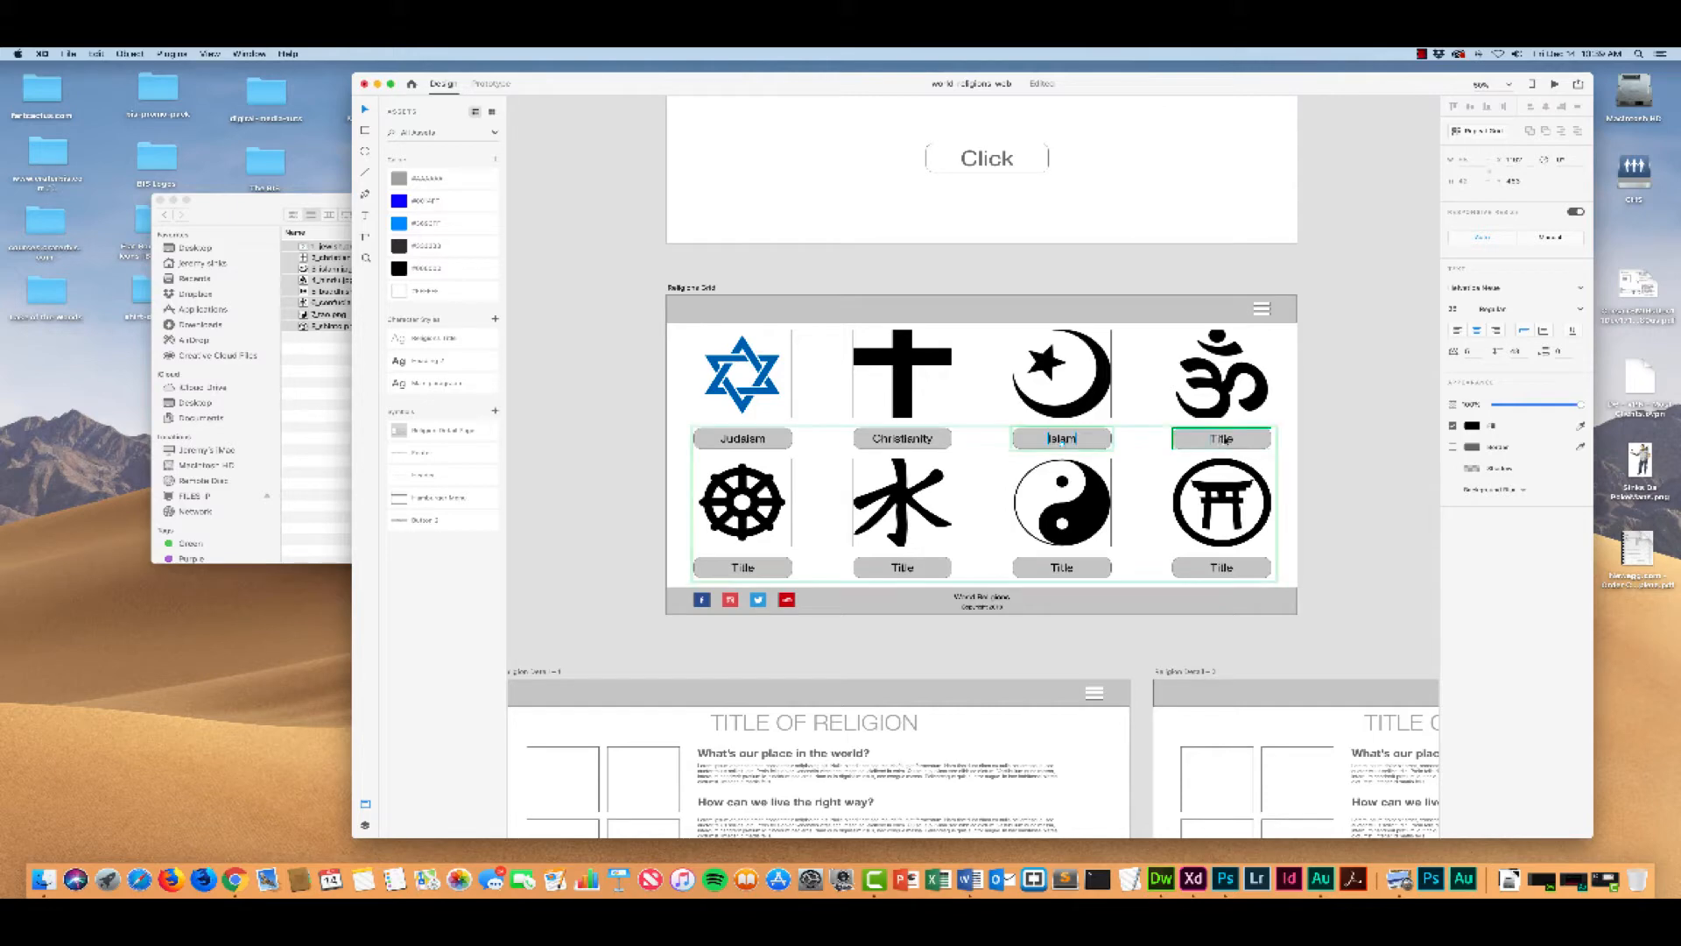
pyautogui.doubleClick(1222, 438)
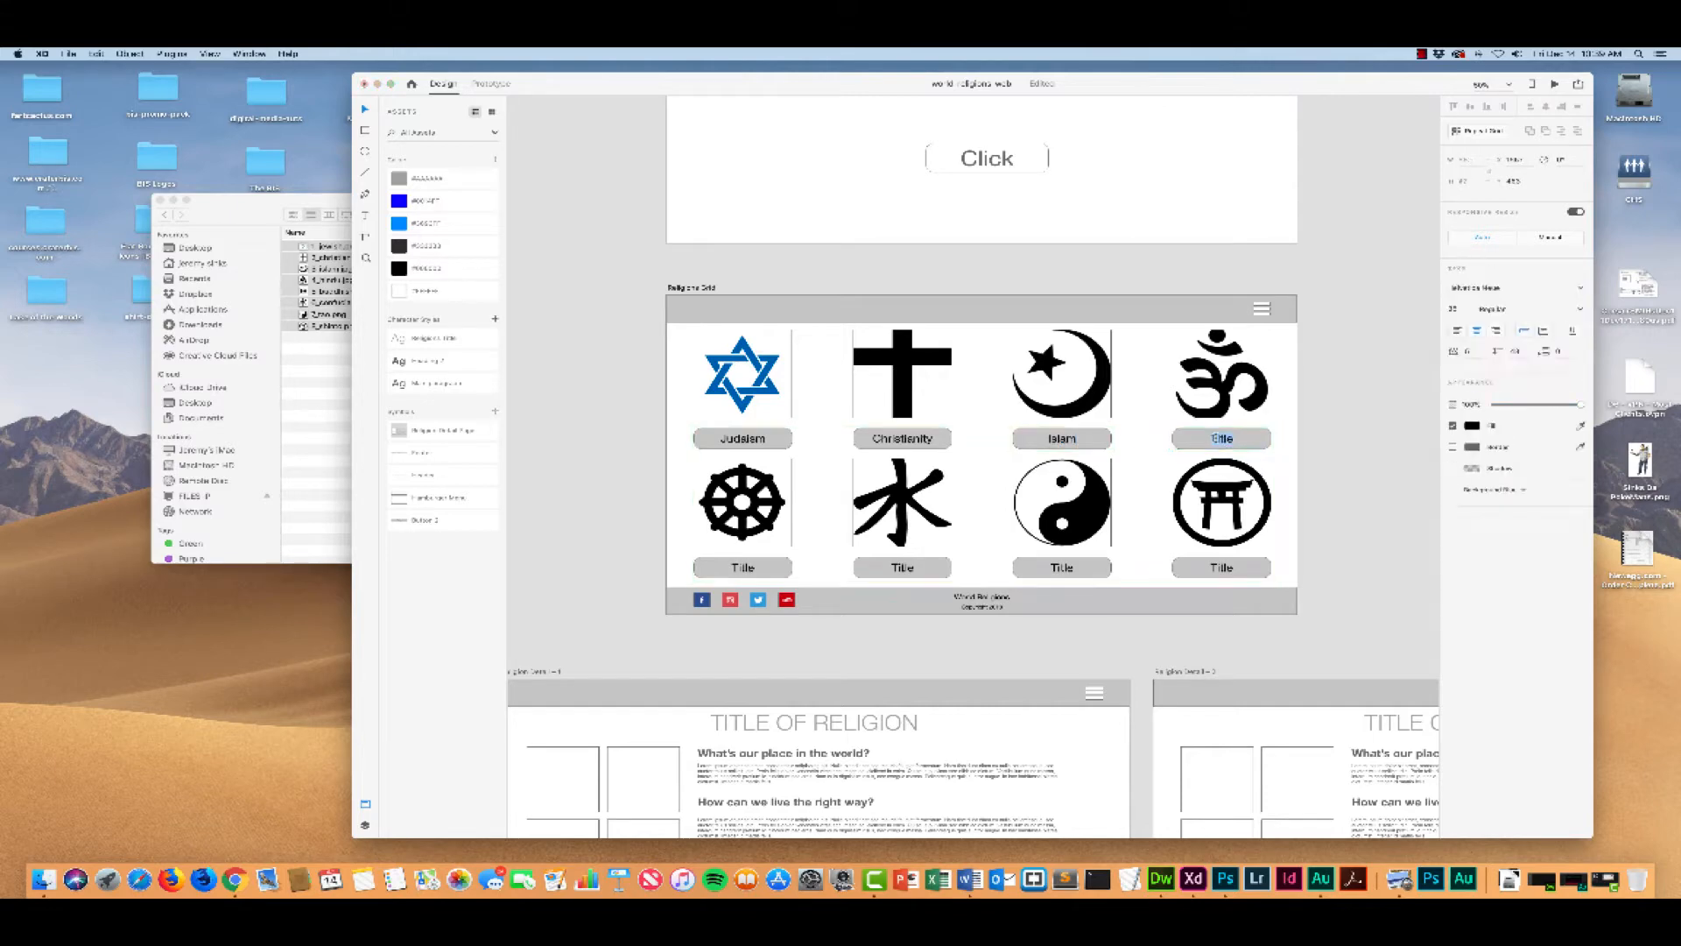
pyautogui.write('Hinduism')
# Step: Change the title beneath the dharma wheel in the Religions Grid to "Buddhism"
pyautogui.click(764, 570)
pyautogui.doubleClick(744, 568)
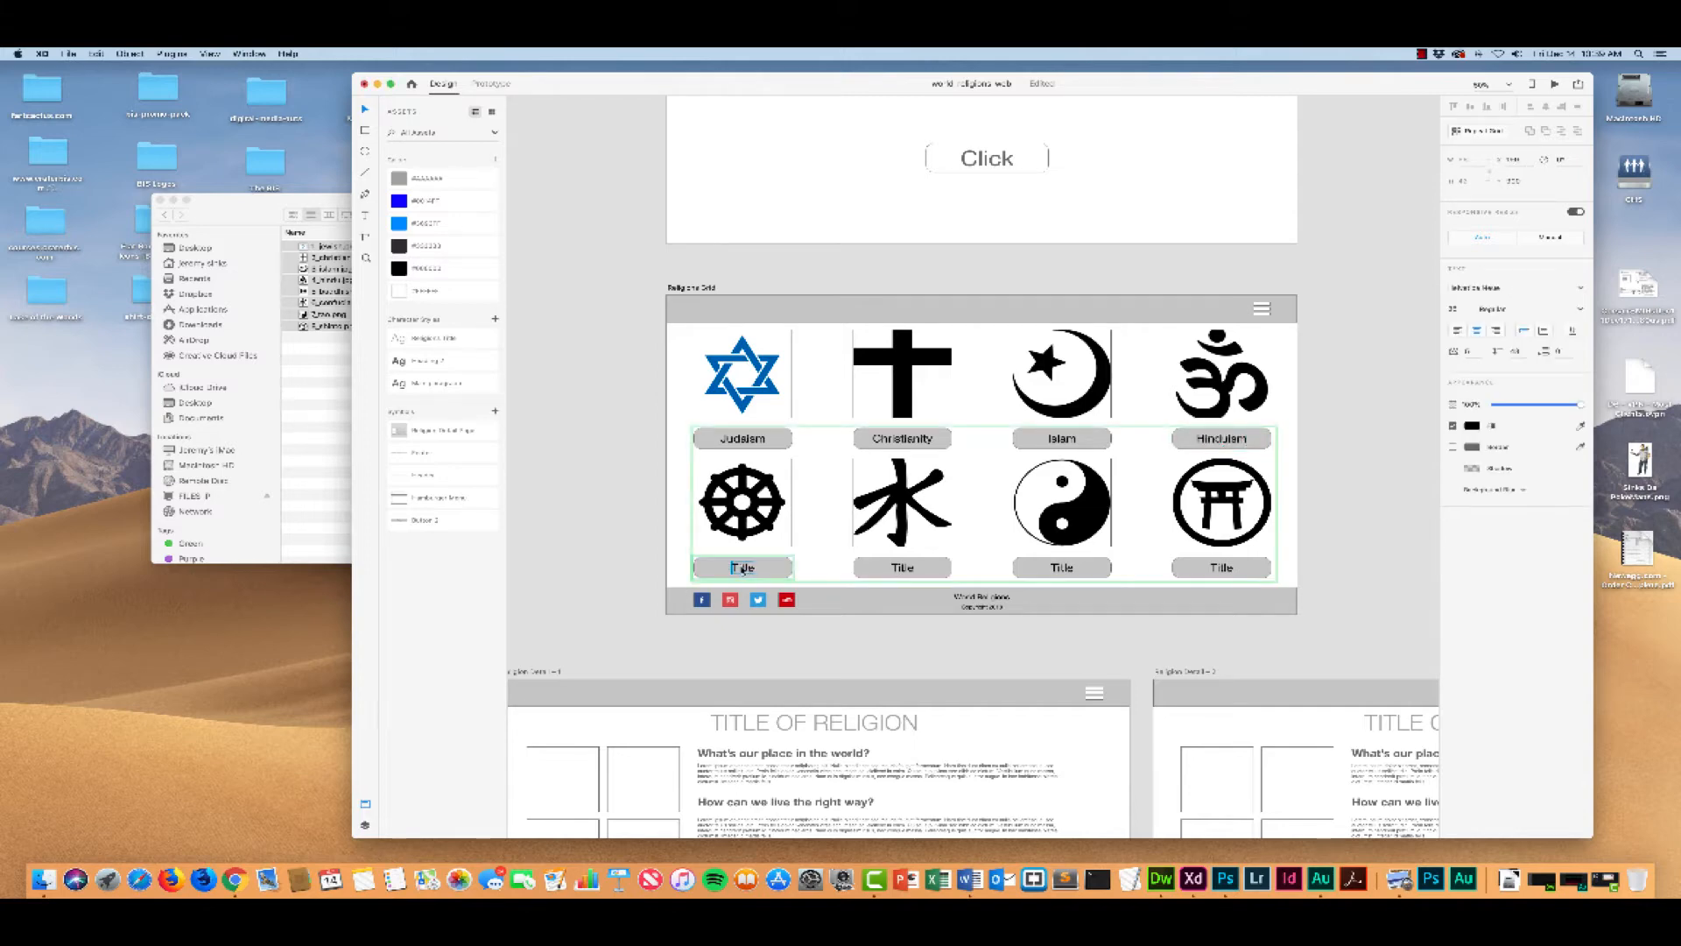
pyautogui.doubleClick(743, 569)
pyautogui.write('Buddhism')
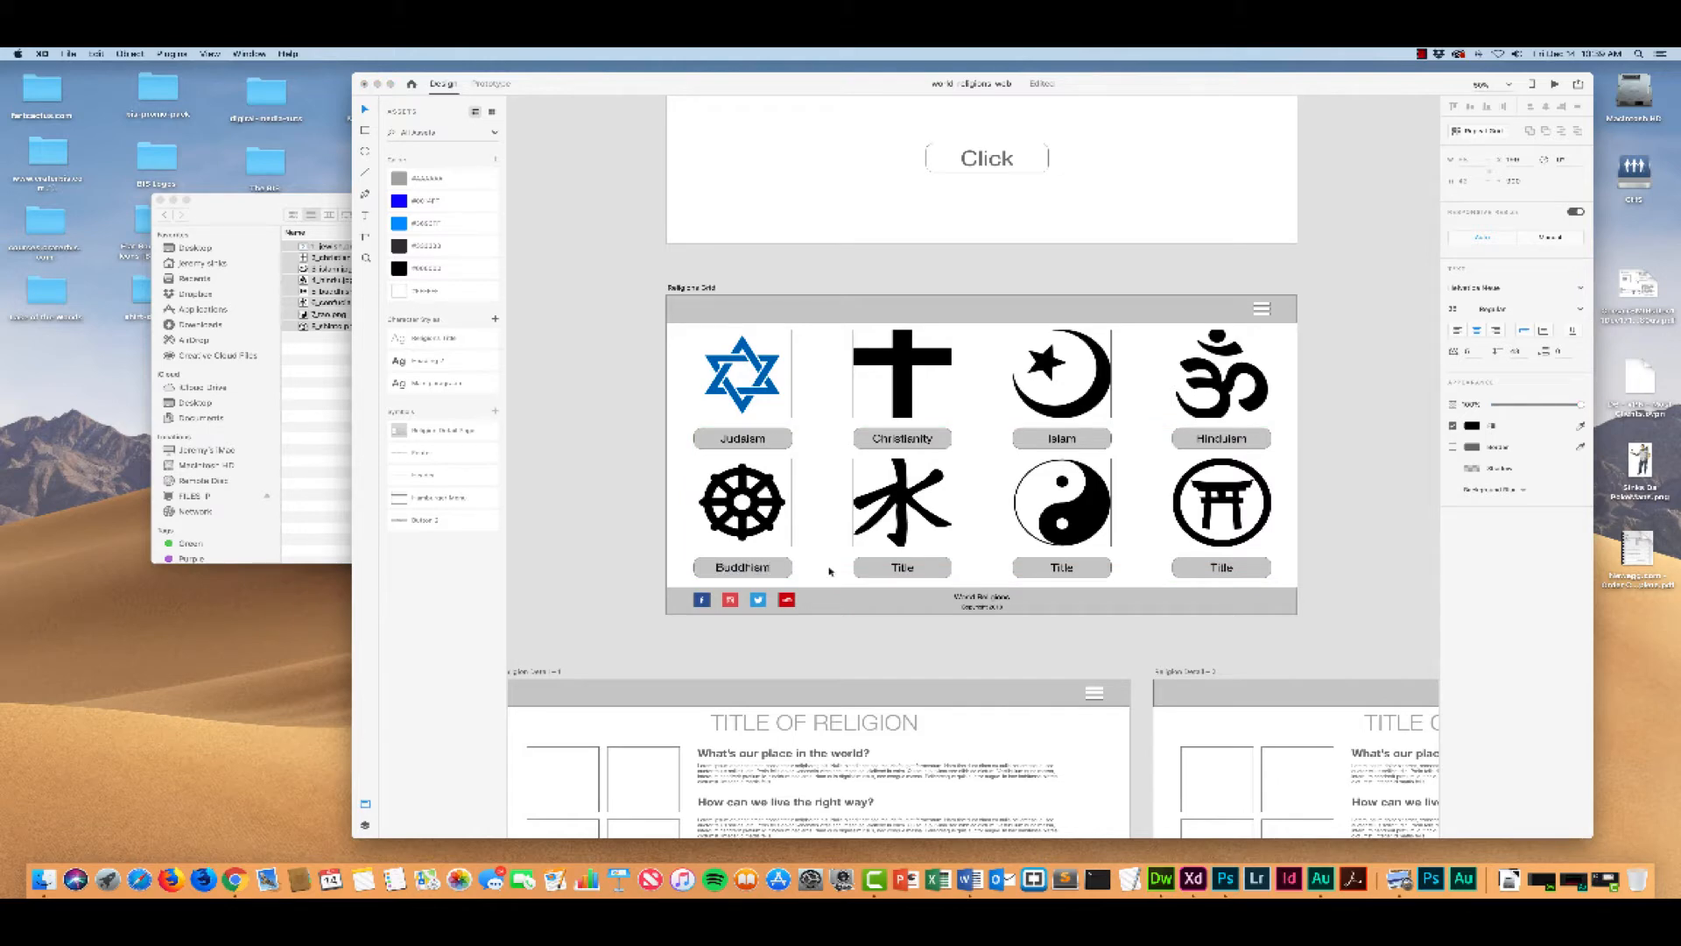
# Step: Change the title beneath the Chinese water character in the Religions Grid to "Confucianism"
pyautogui.click(903, 569)
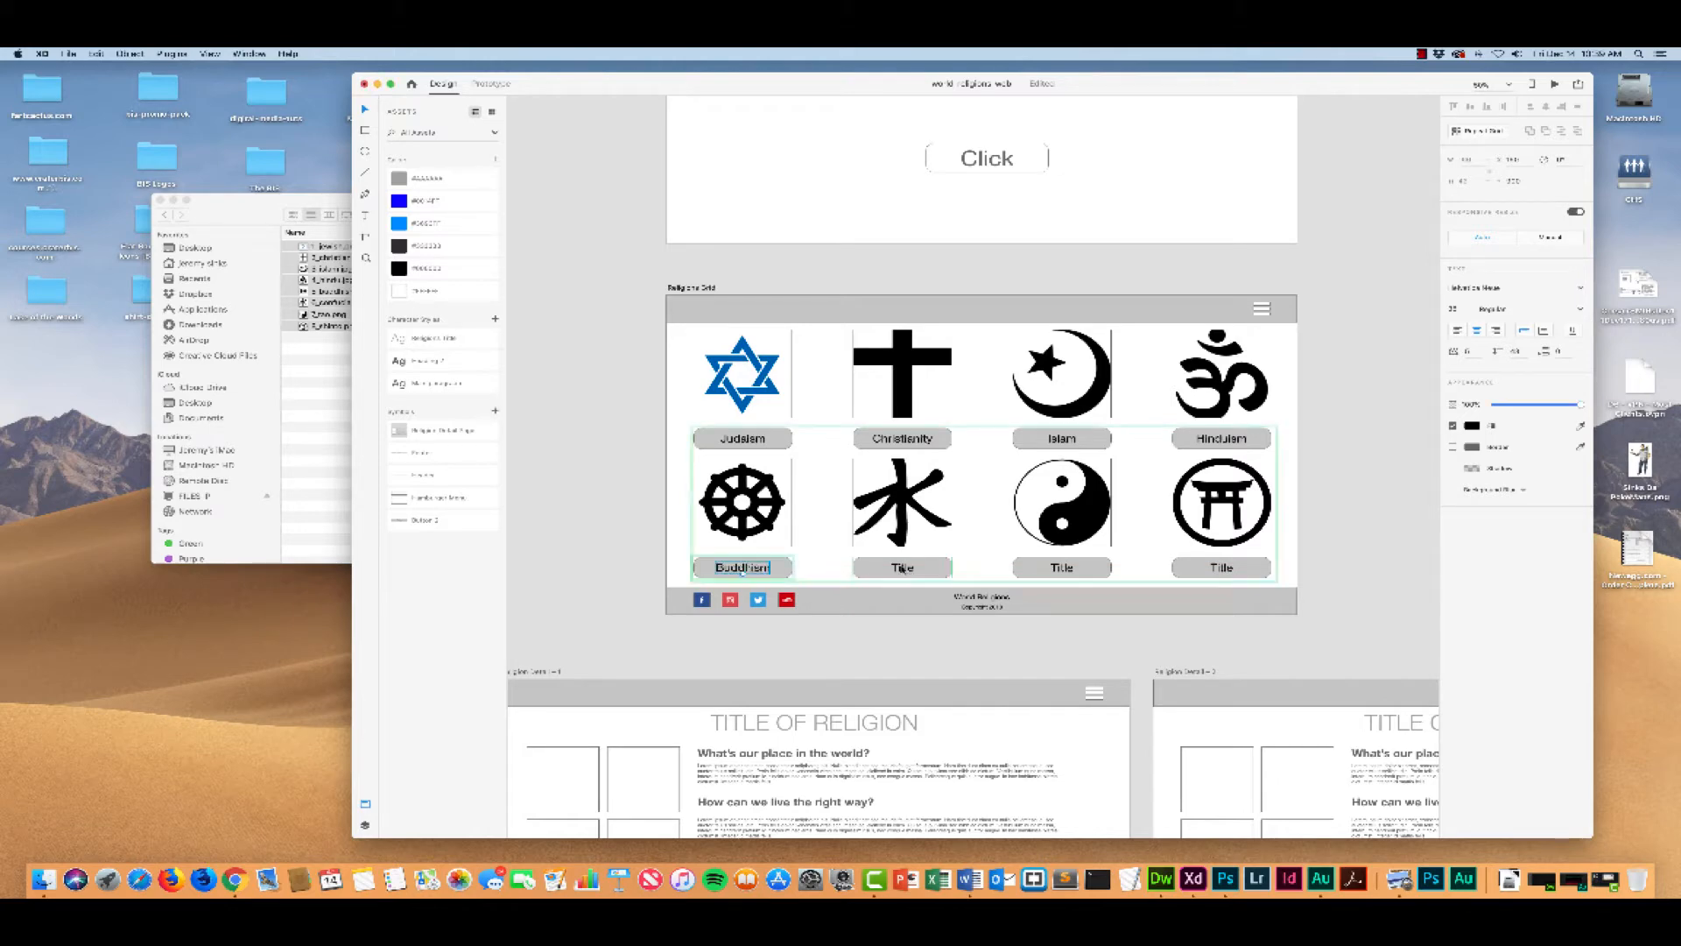
pyautogui.doubleClick(901, 570)
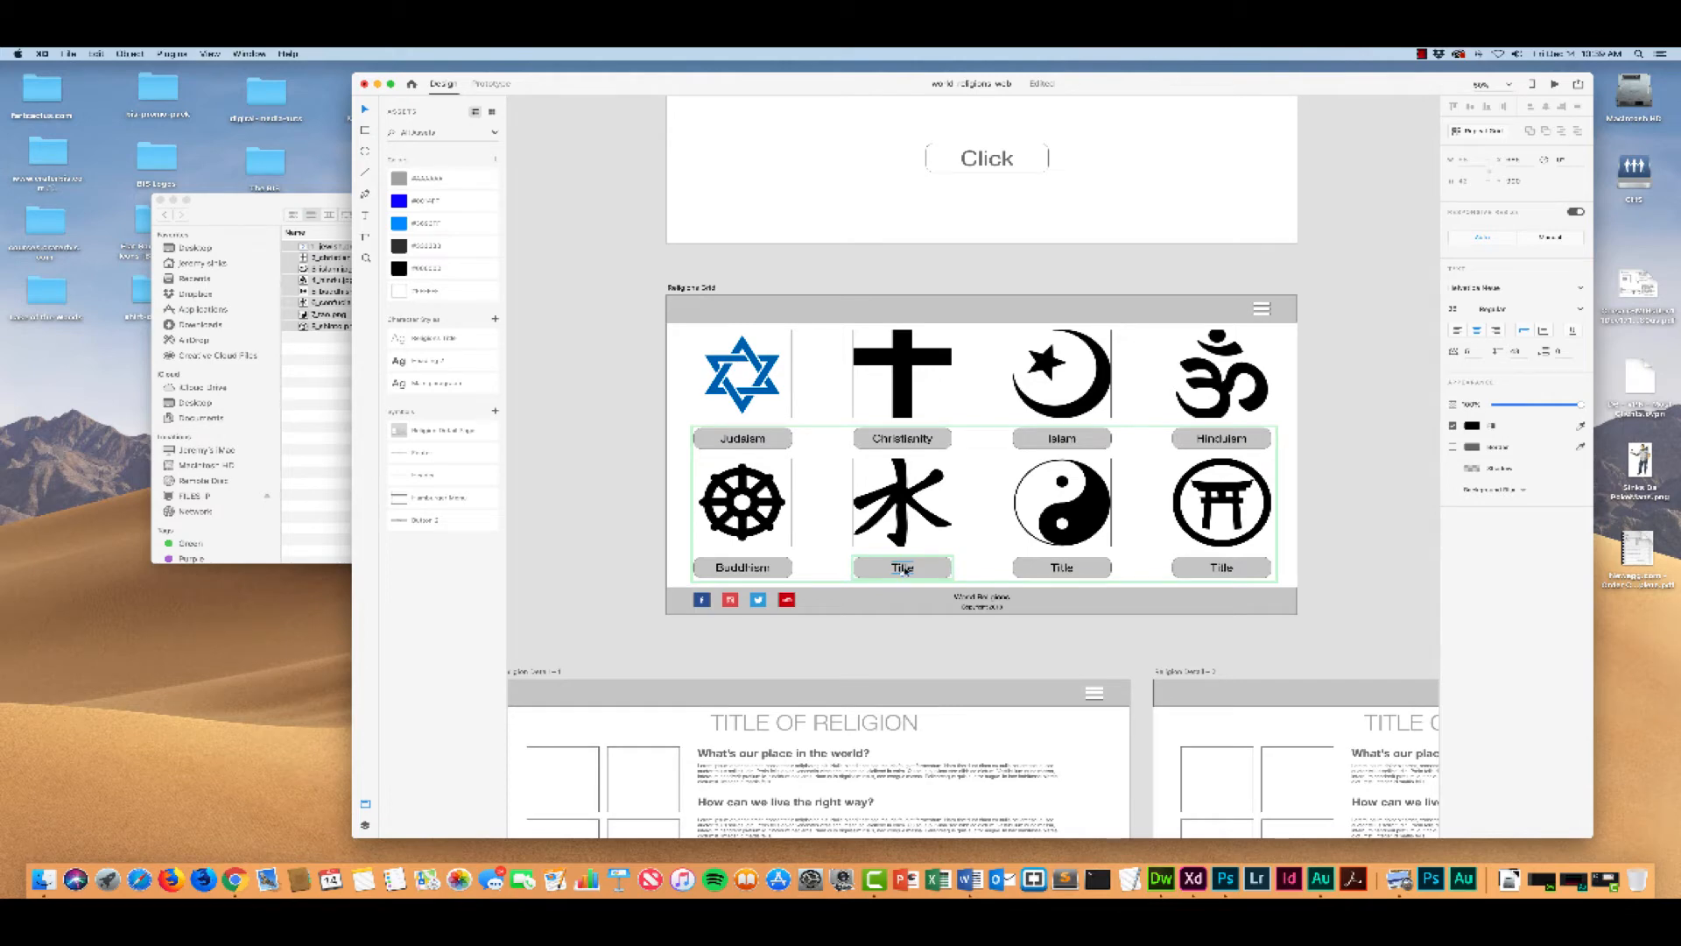
pyautogui.doubleClick(903, 567)
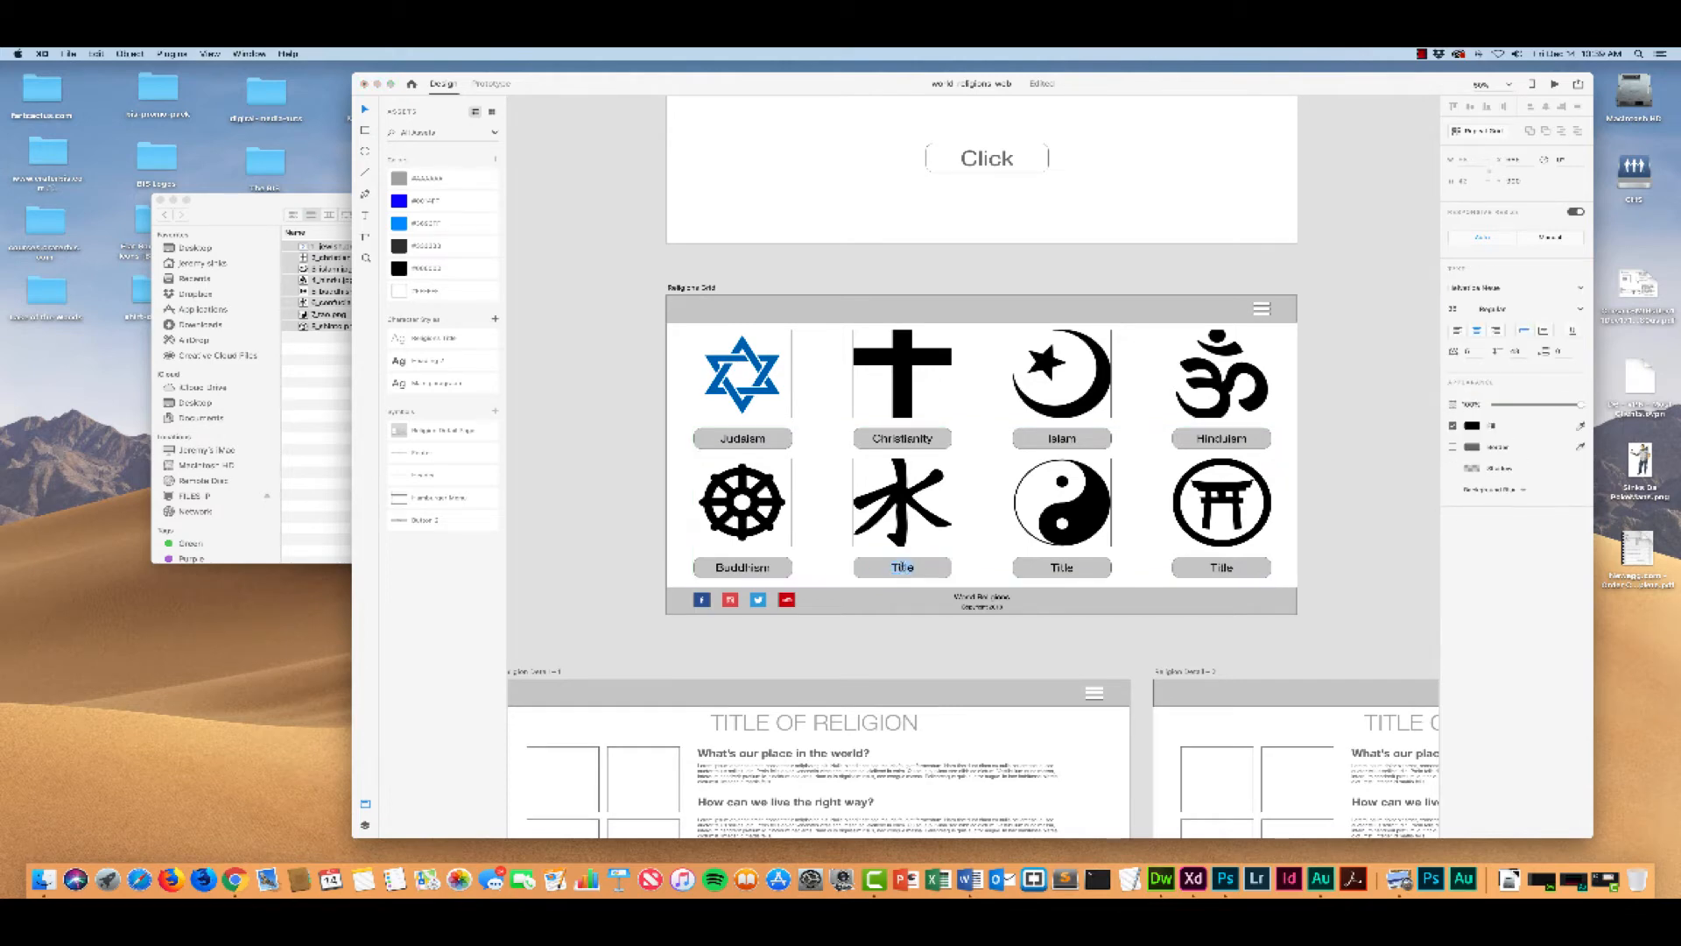
pyautogui.write('Confus')
pyautogui.press('BackSpace')
pyautogui.write('cianism')
# Step: Change the title beneath the yin-yang symbol in the Religions Grid to "Taoism"
pyautogui.doubleClick(1062, 567)
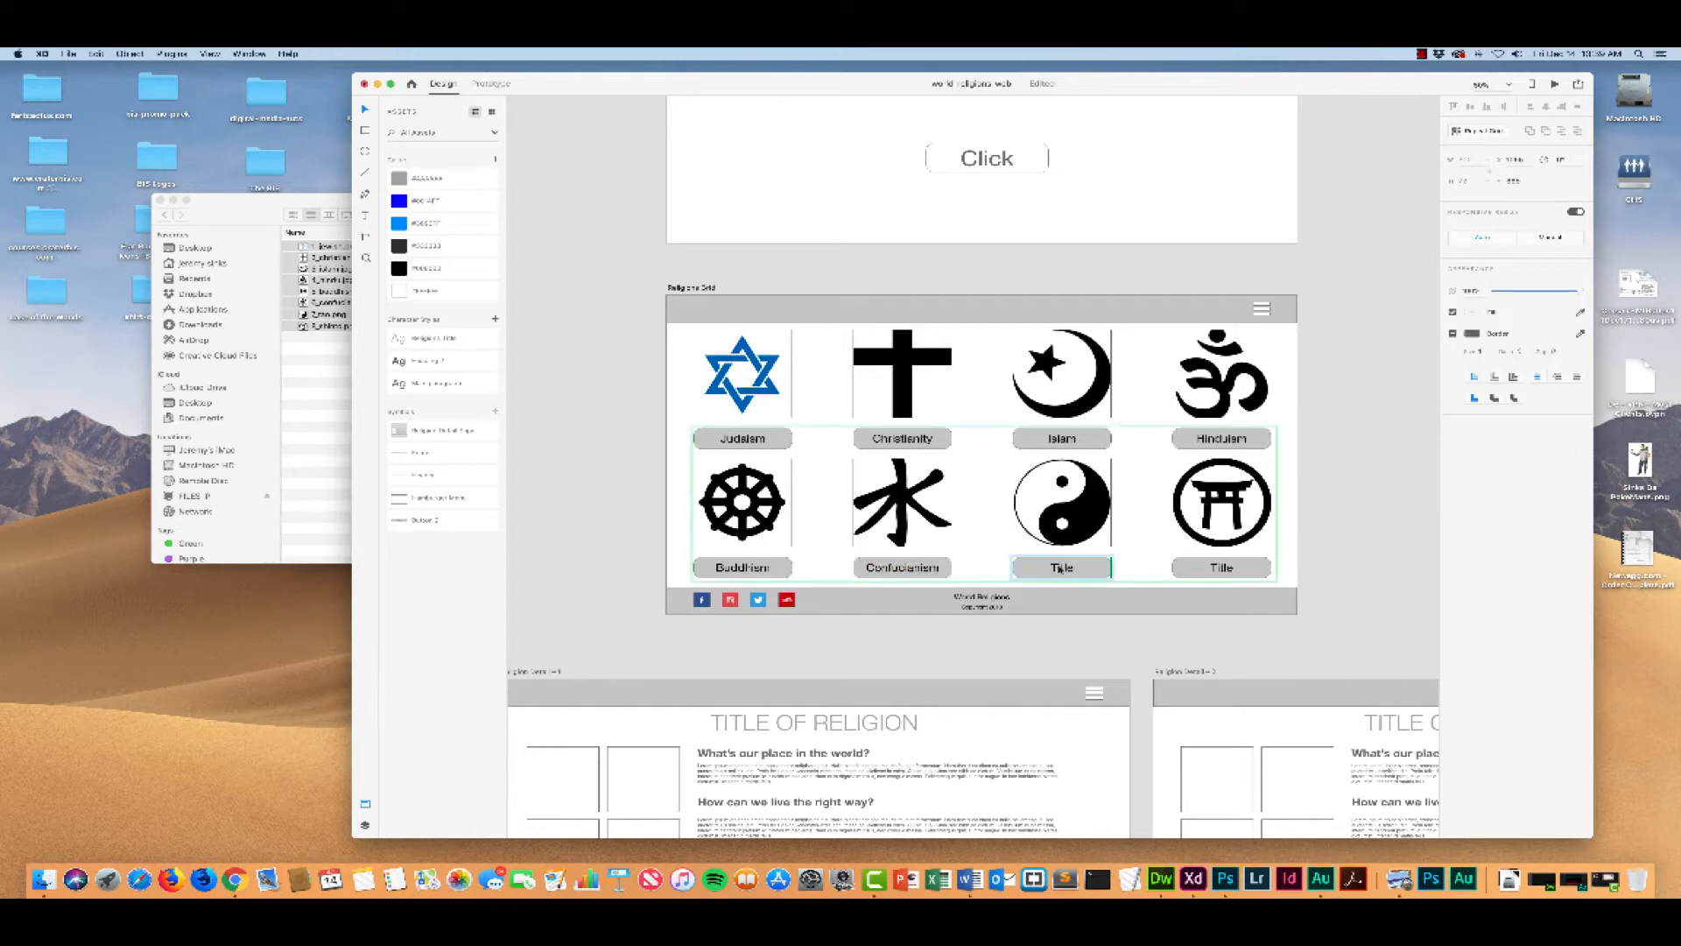
pyautogui.press('super+a')
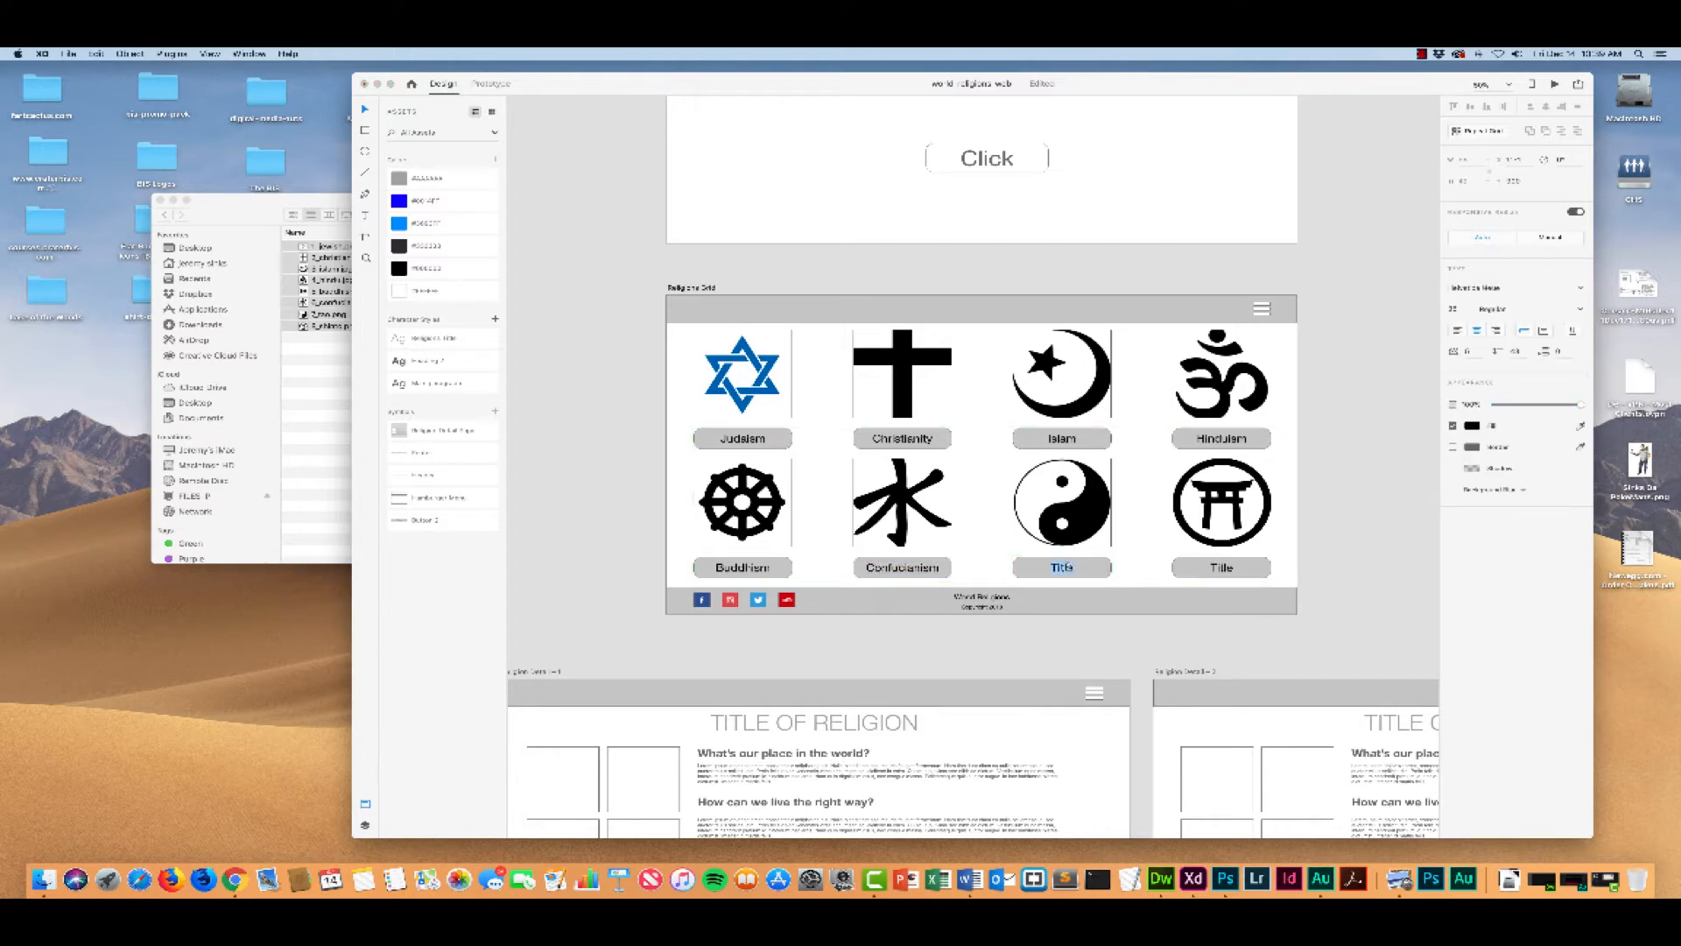
pyautogui.write('Taoism')
# Step: Change the title beneath the Japanese gate symbol to "Shinto" and leave text editing
pyautogui.doubleClick(1224, 568)
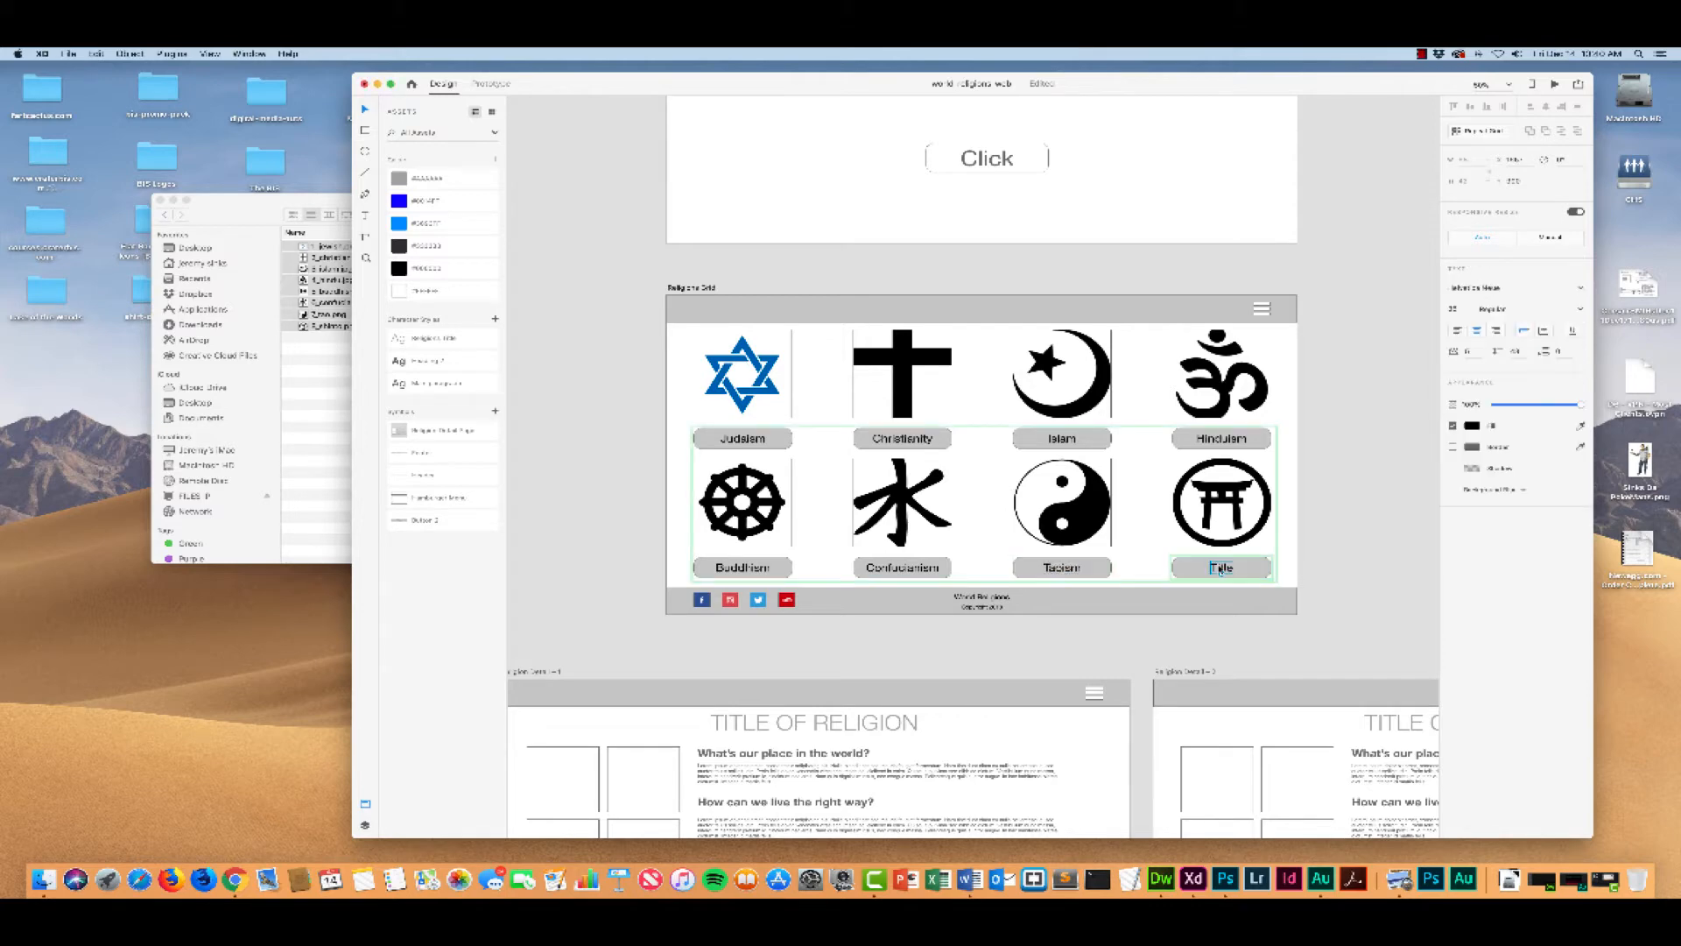
pyautogui.press('super+a')
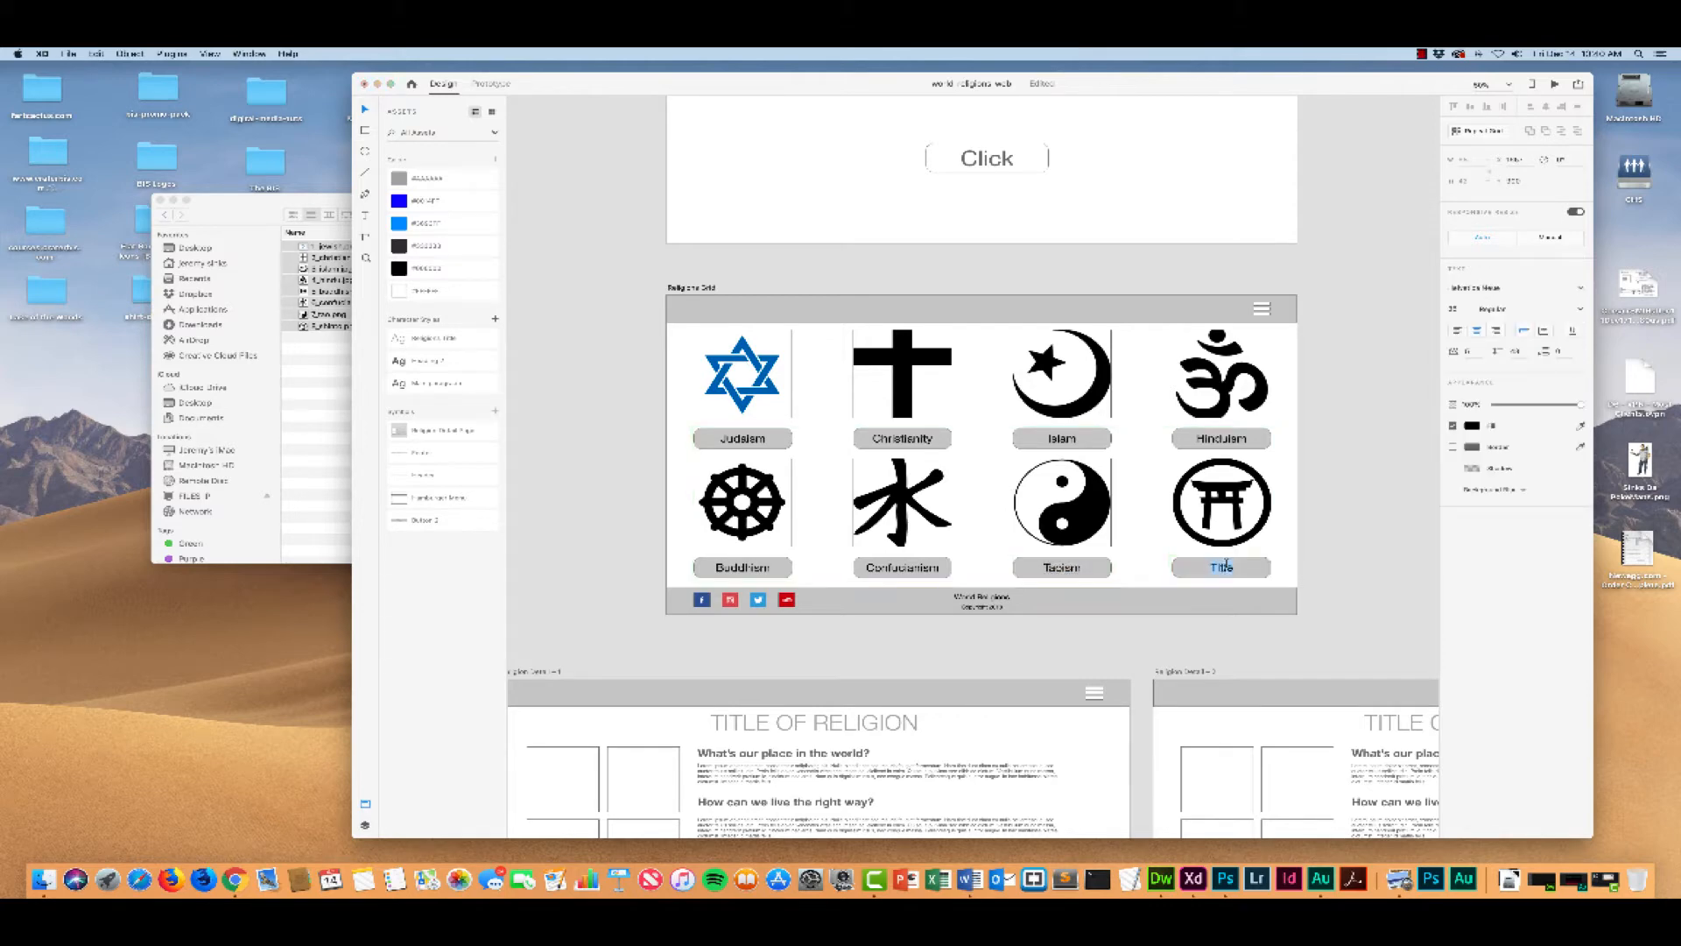
pyautogui.write('Shinto')
pyautogui.click(1140, 565)
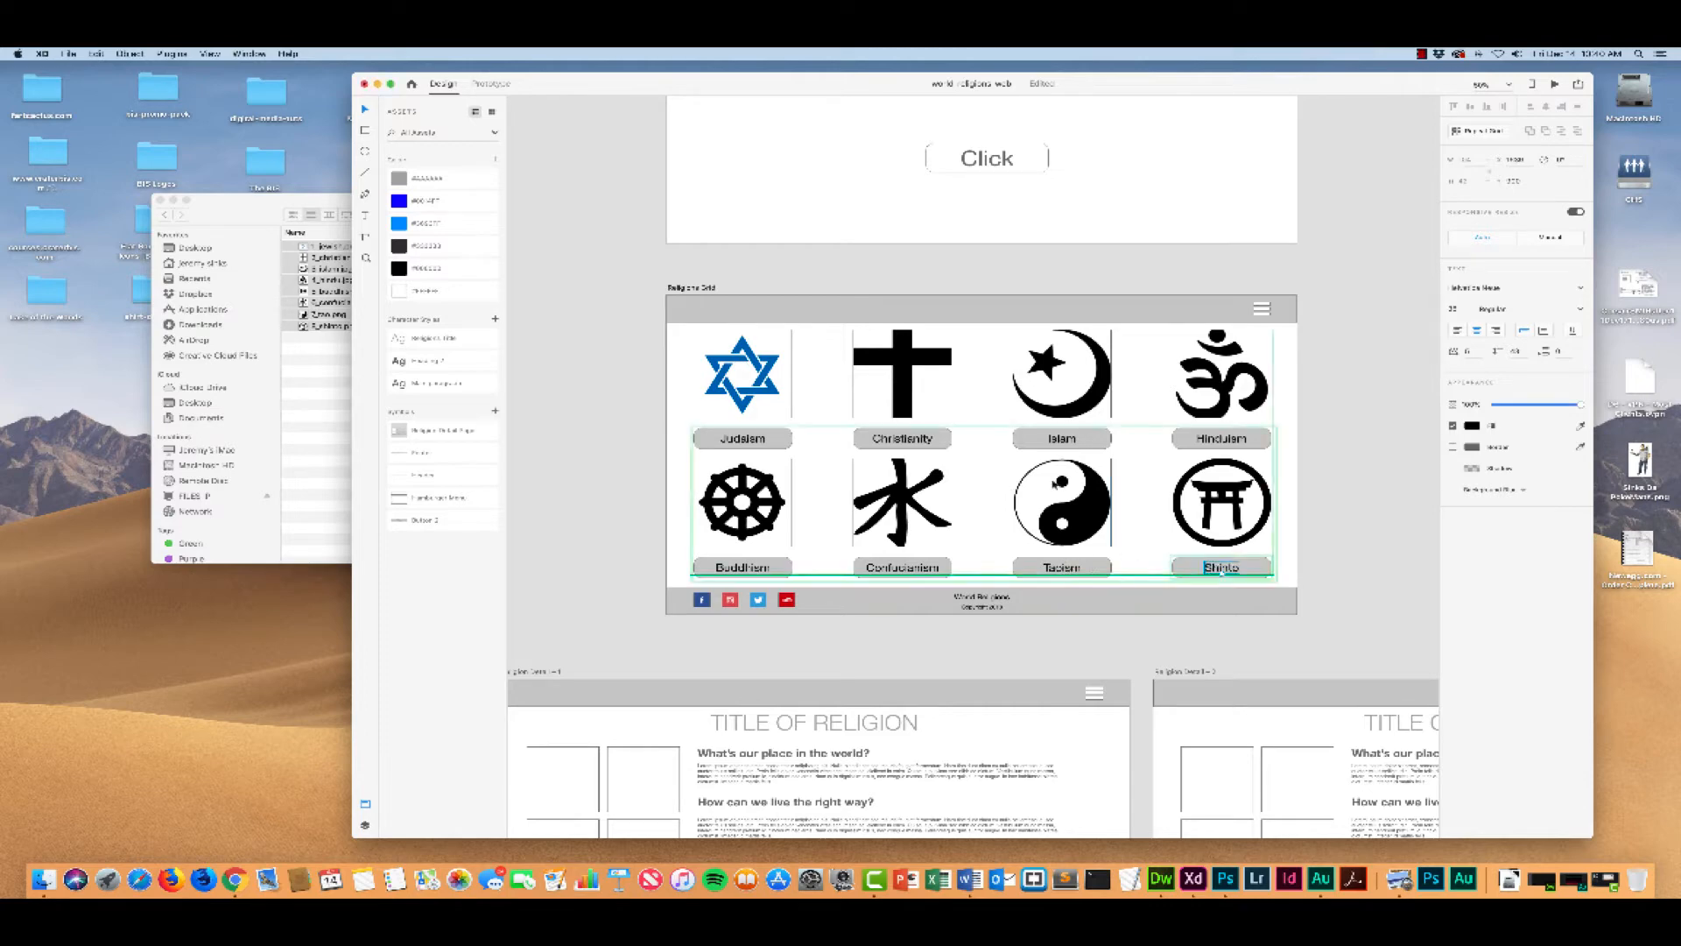
pyautogui.press('Escape')
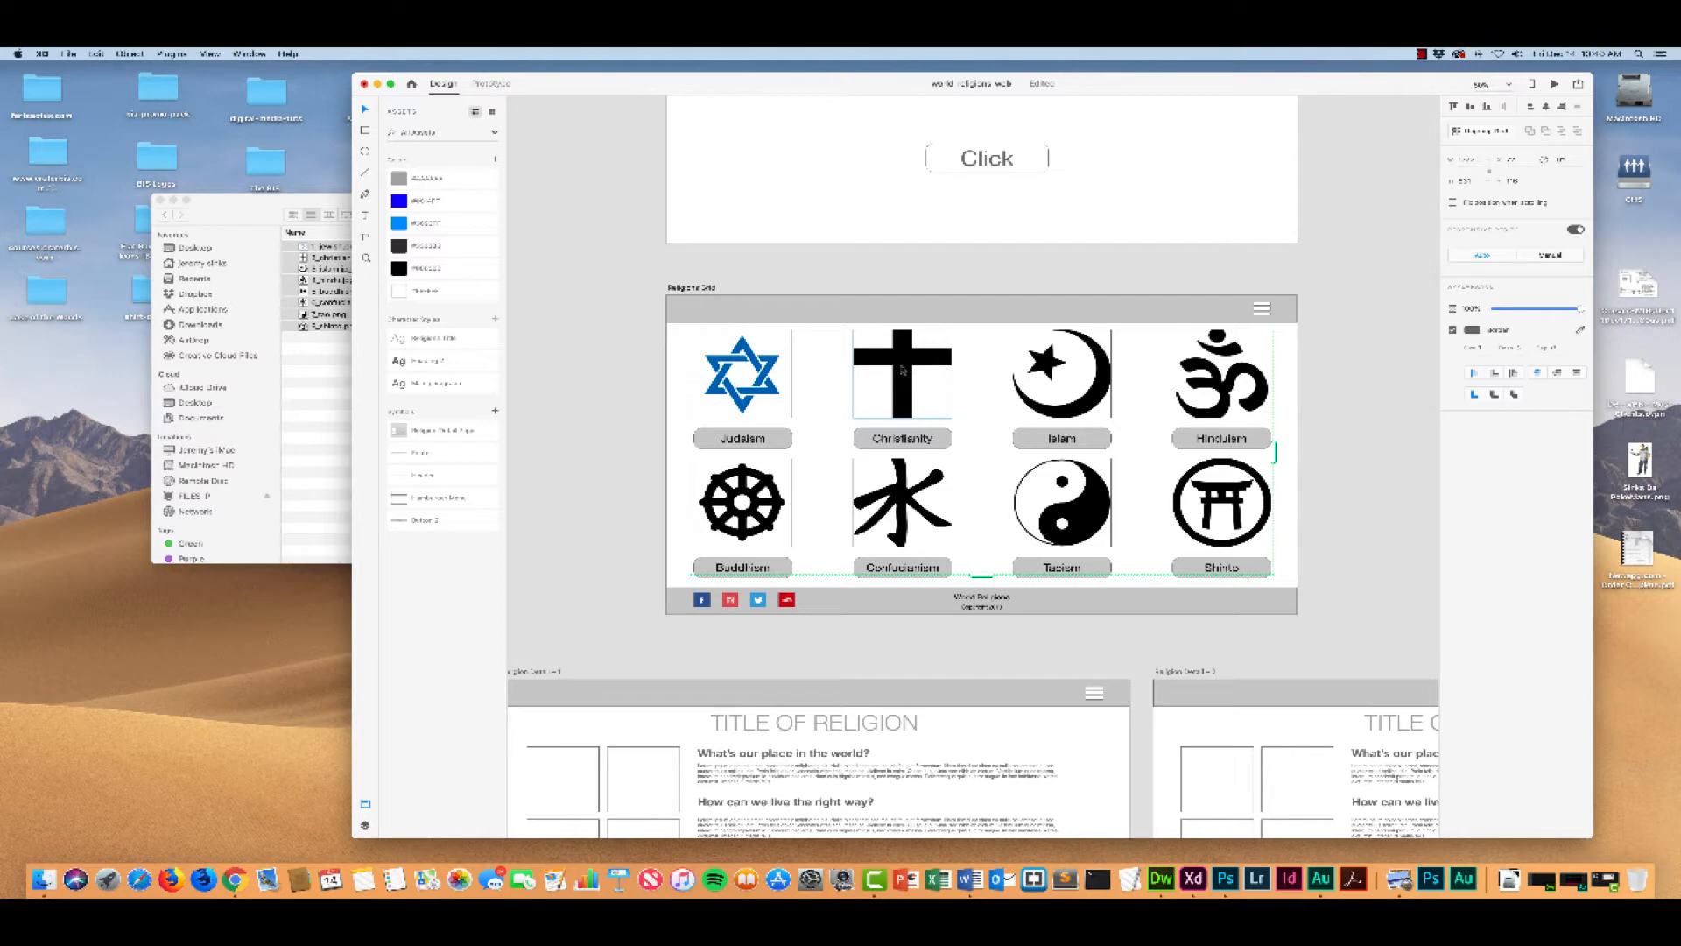
# Step: Scale down the cross image inside its square so the whole symbol fits above the Christianity title
pyautogui.click(906, 371)
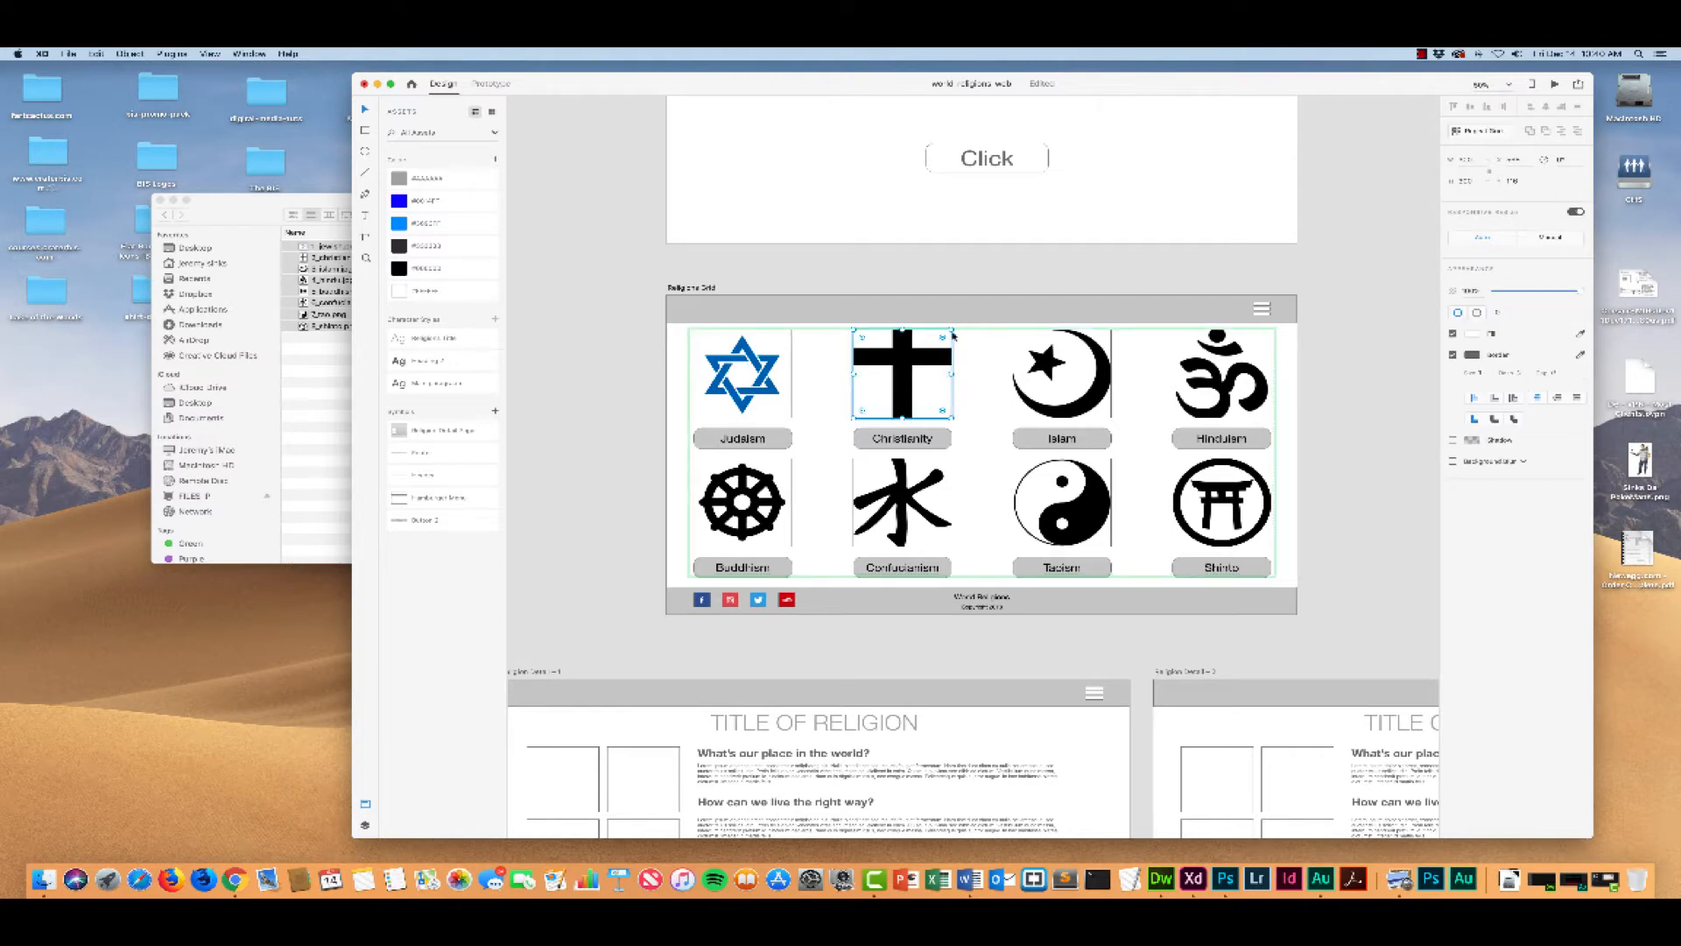
pyautogui.moveTo(951, 331); pyautogui.dragTo(952, 330)
pyautogui.doubleClick(904, 364)
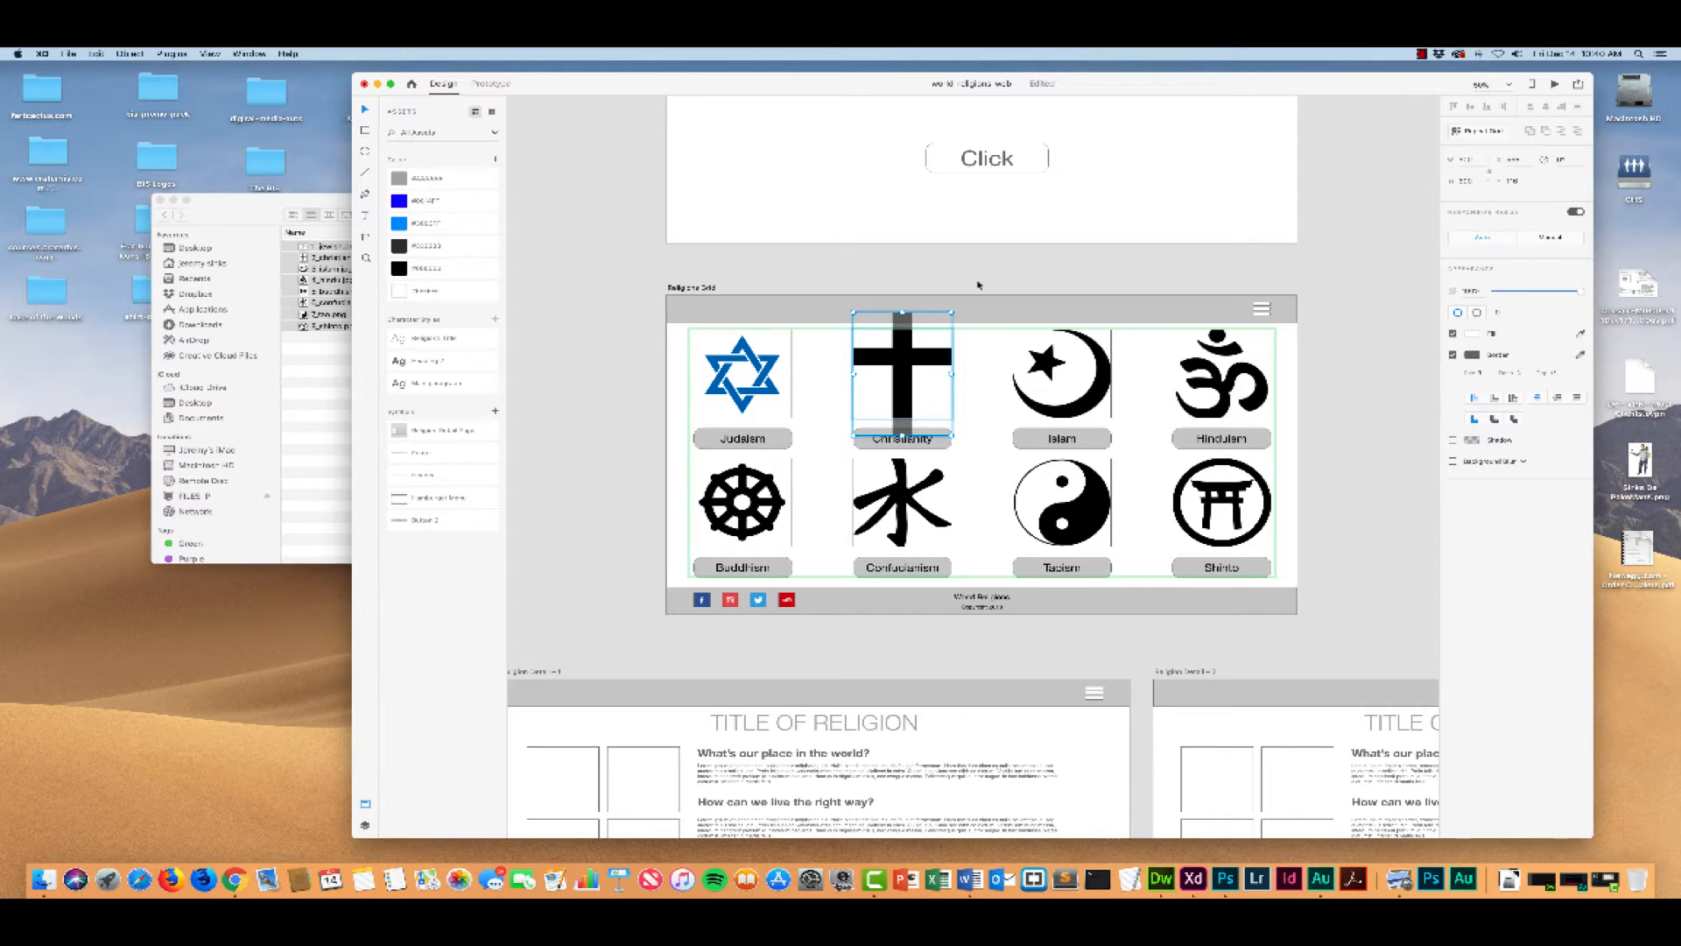
pyautogui.moveTo(953, 311); pyautogui.dragTo(911, 374)
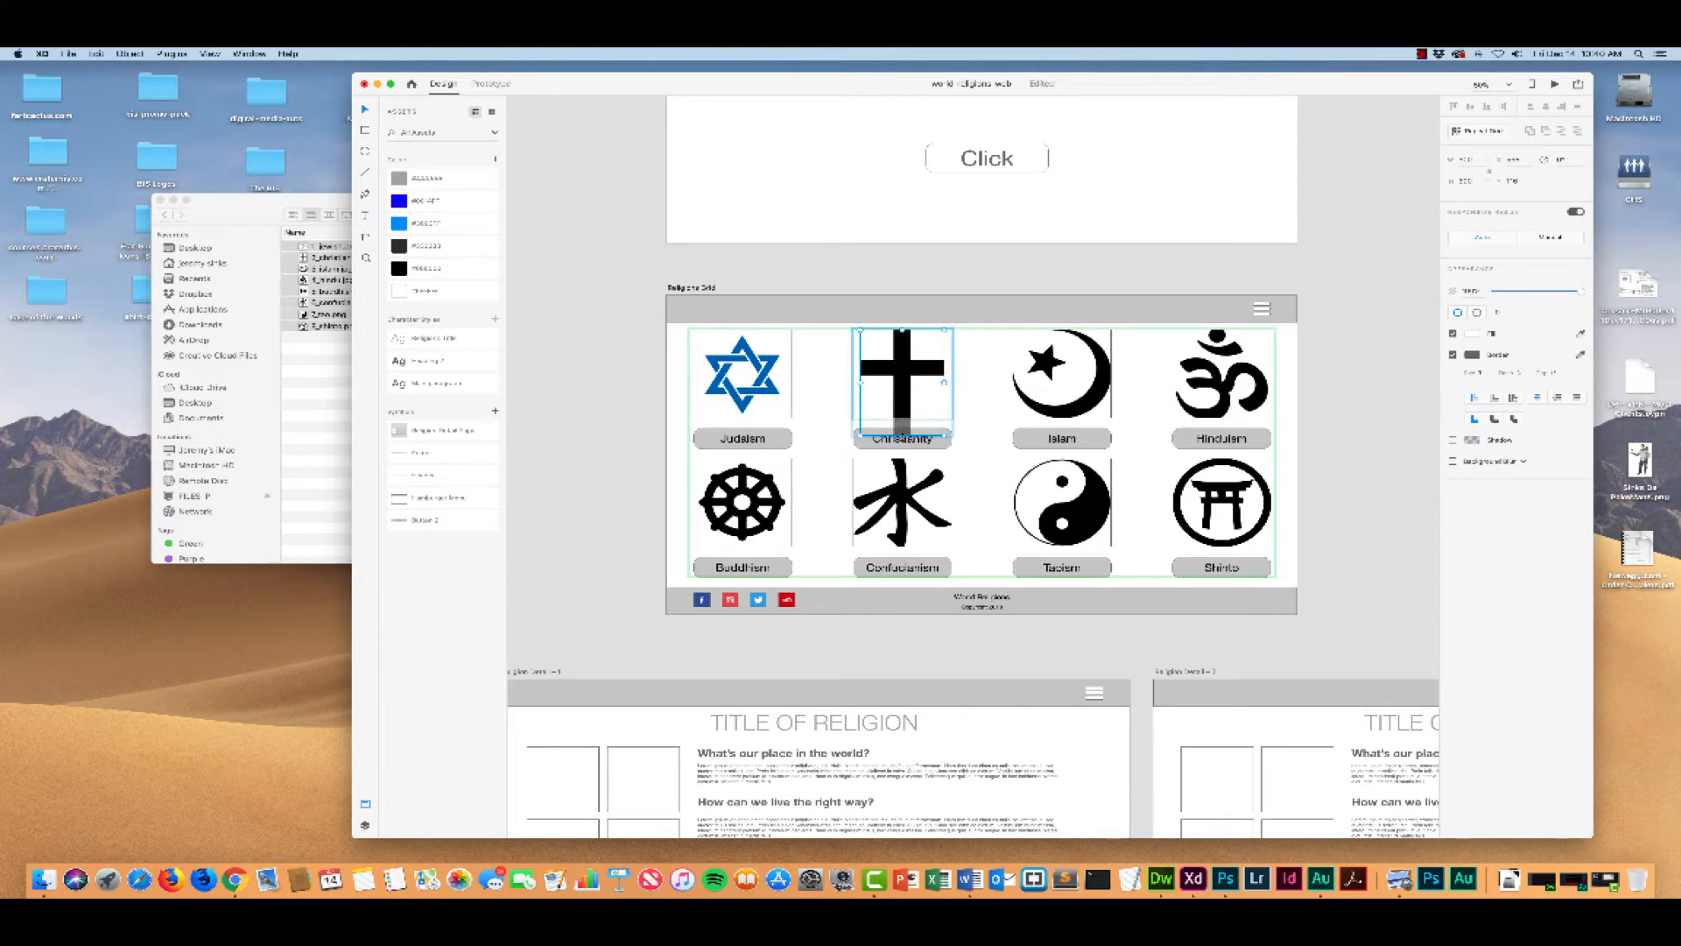
pyautogui.moveTo(902, 435); pyautogui.dragTo(903, 418)
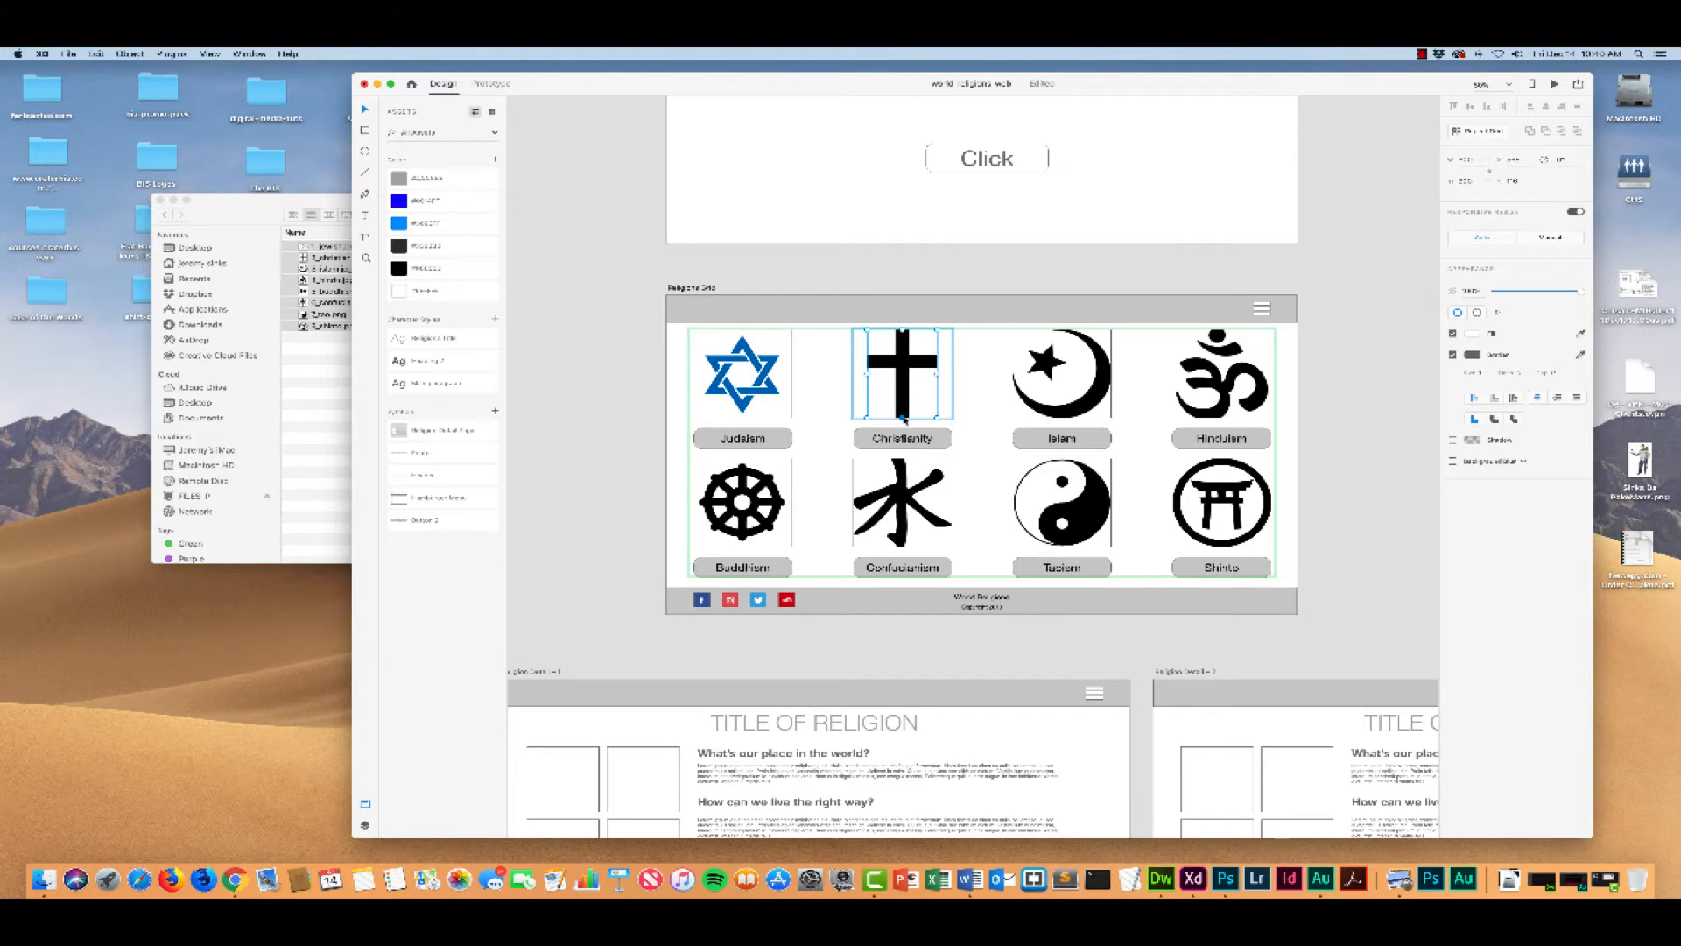
pyautogui.click(972, 382)
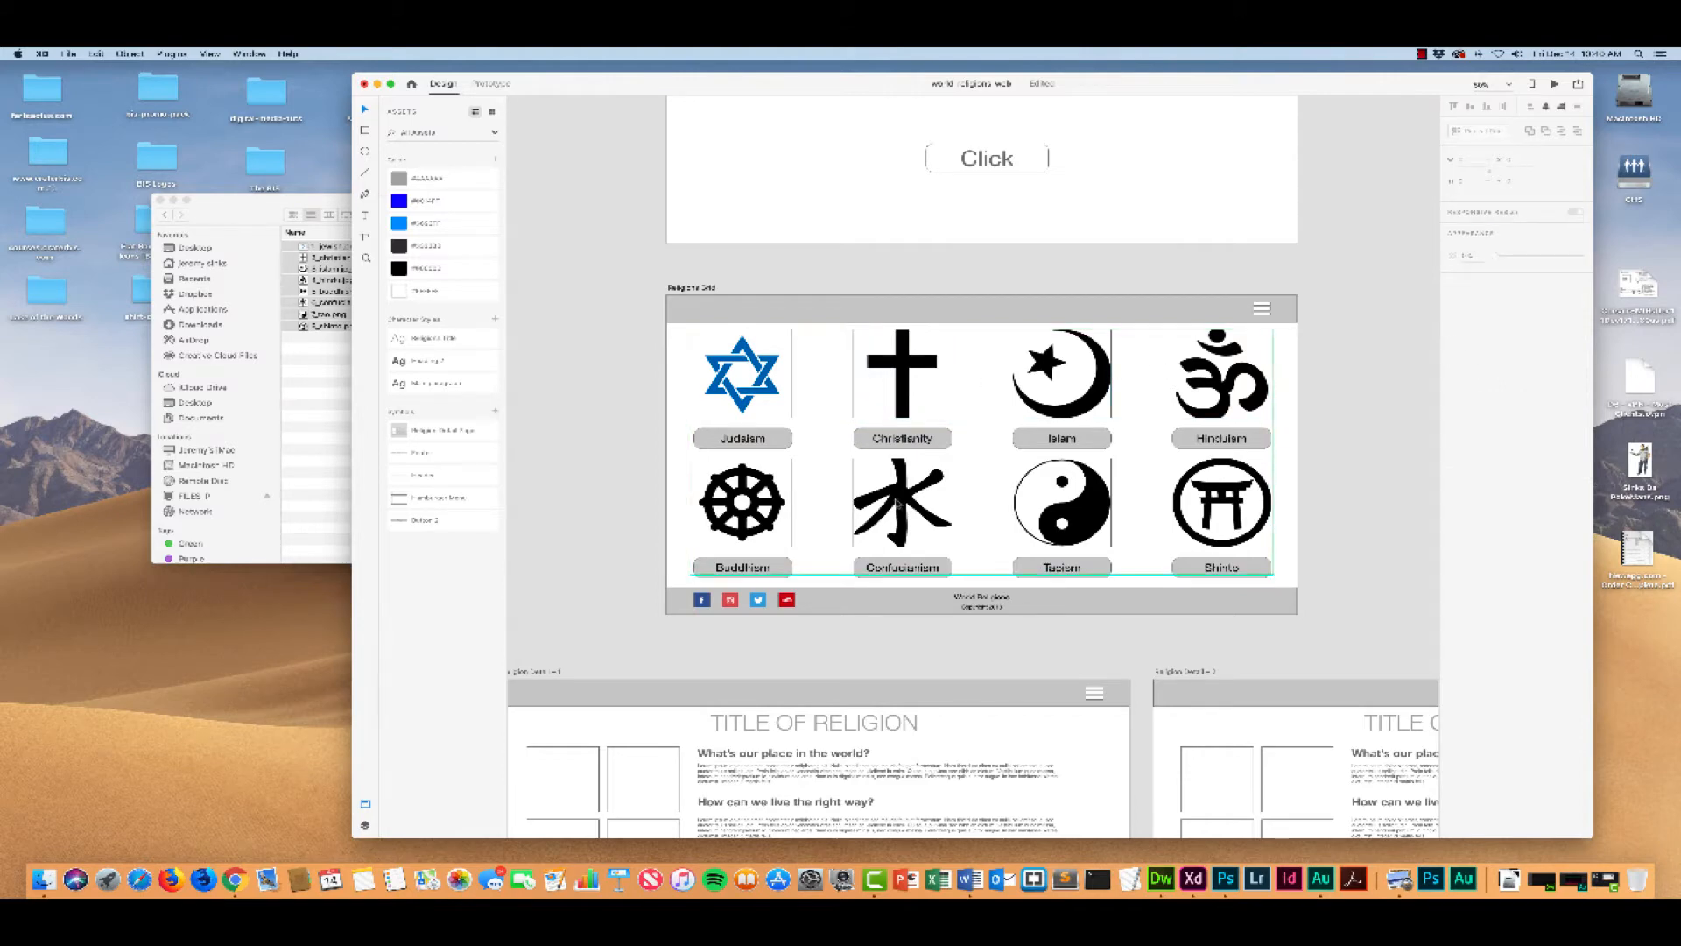
# Step: Scale down the Chinese water character slightly inside its square so it fits above the Confucianism title
pyautogui.doubleClick(899, 503)
pyautogui.doubleClick(902, 502)
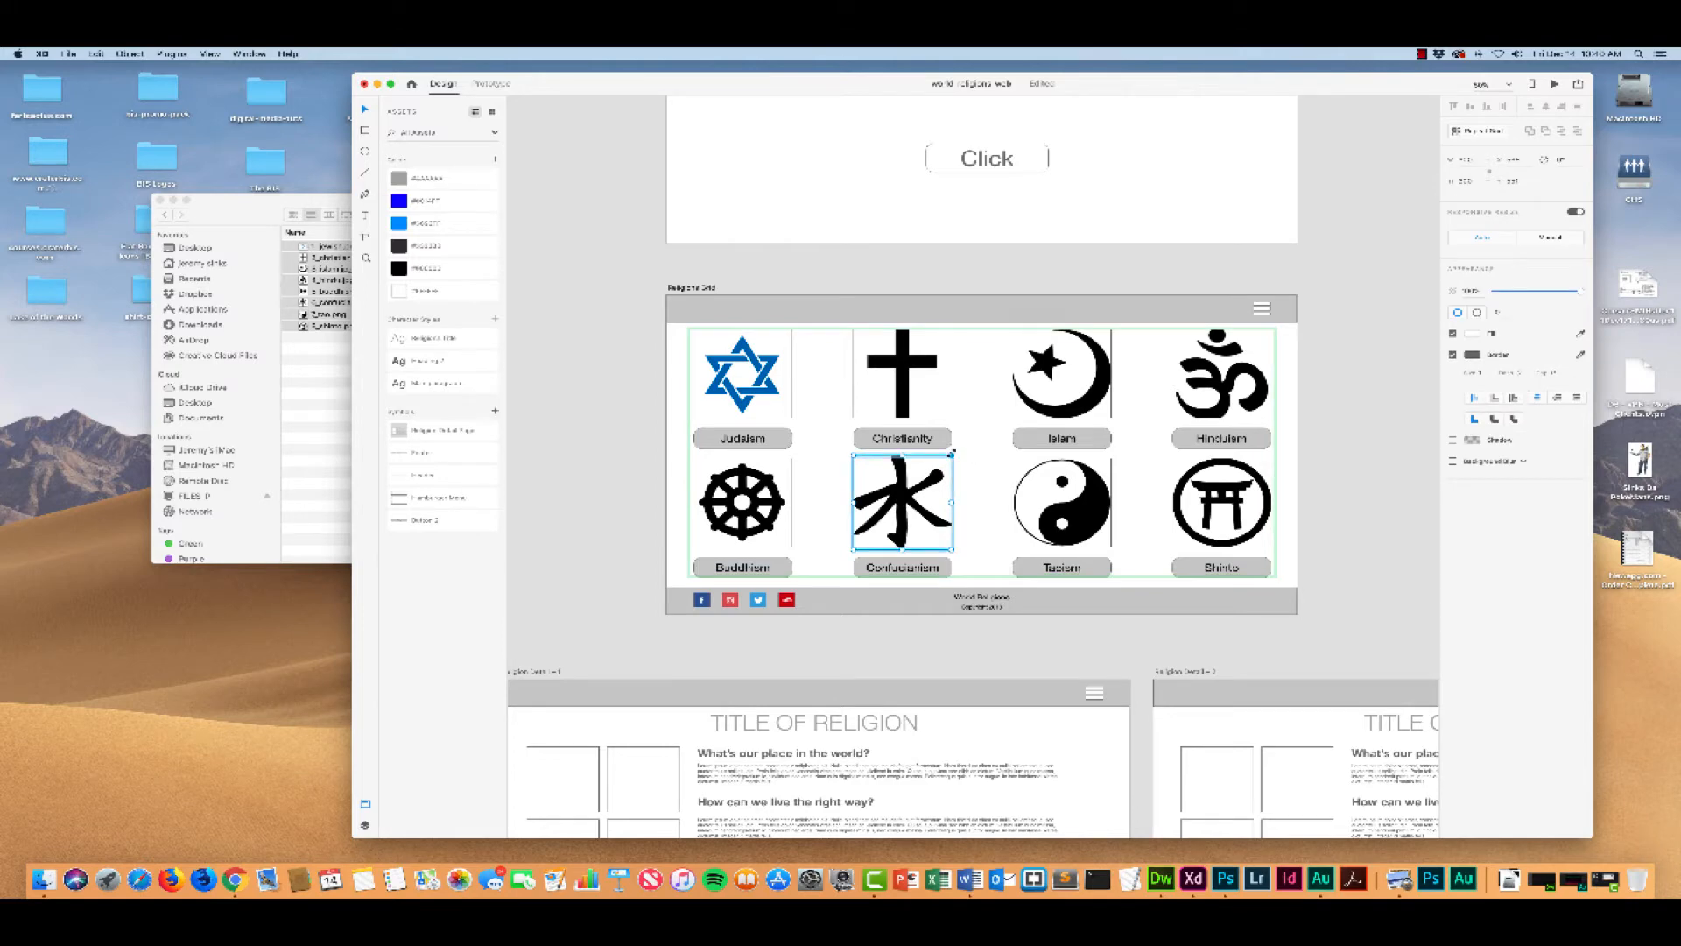
pyautogui.moveTo(949, 455); pyautogui.dragTo(949, 457)
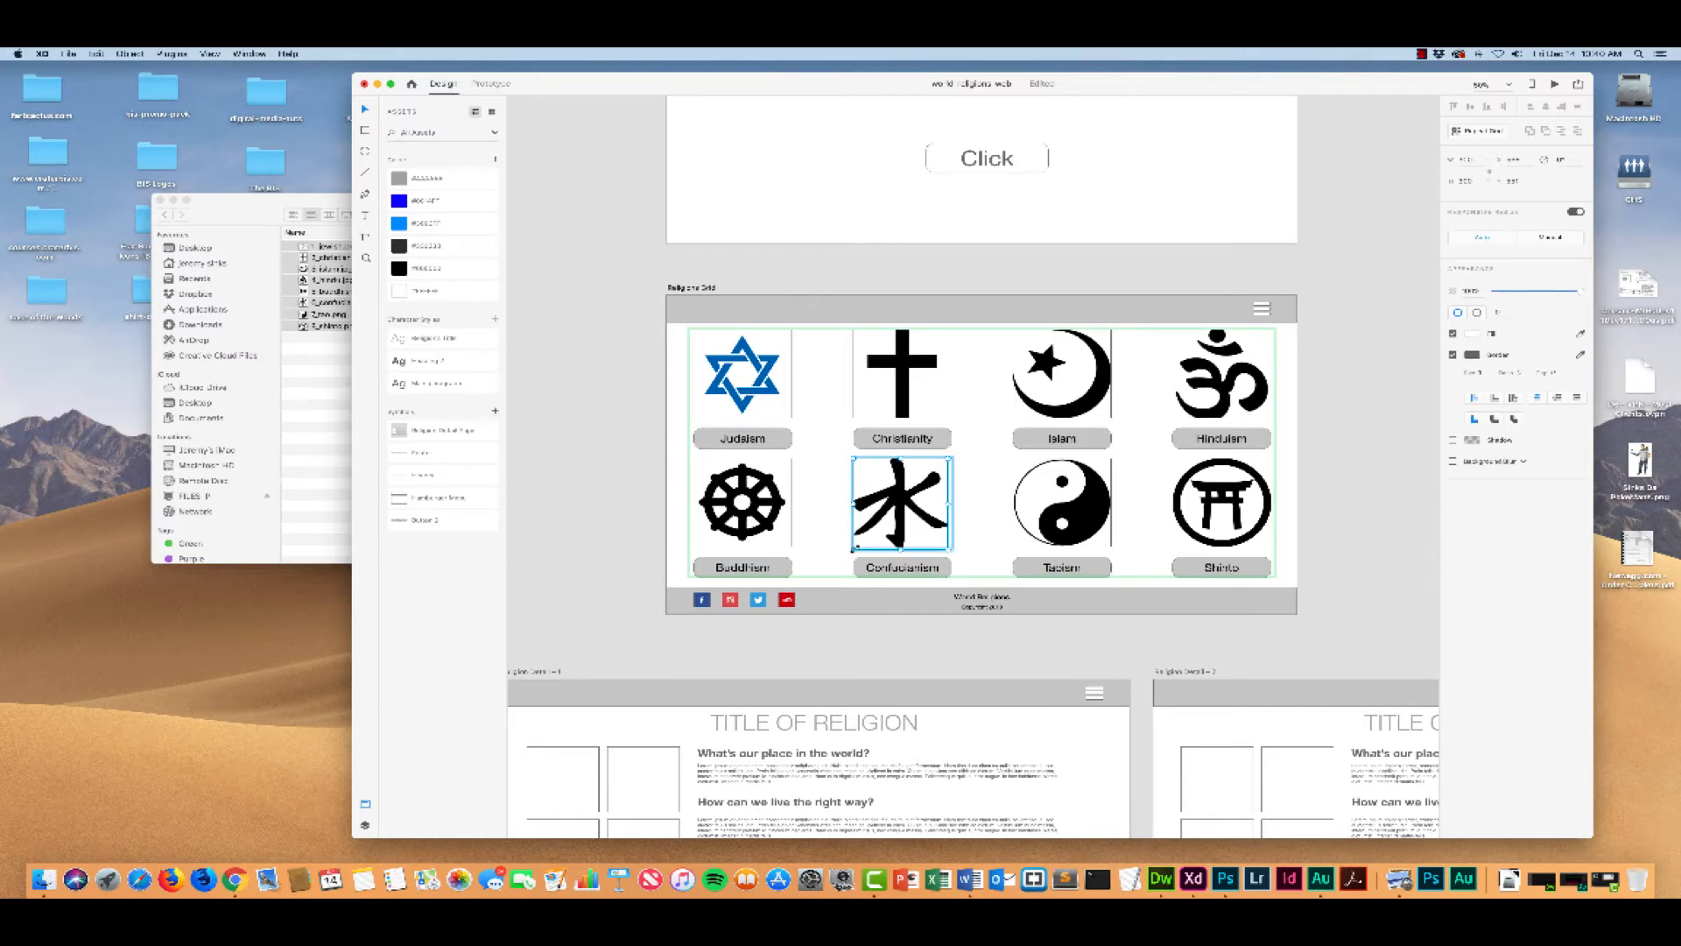
pyautogui.moveTo(854, 550); pyautogui.dragTo(857, 545)
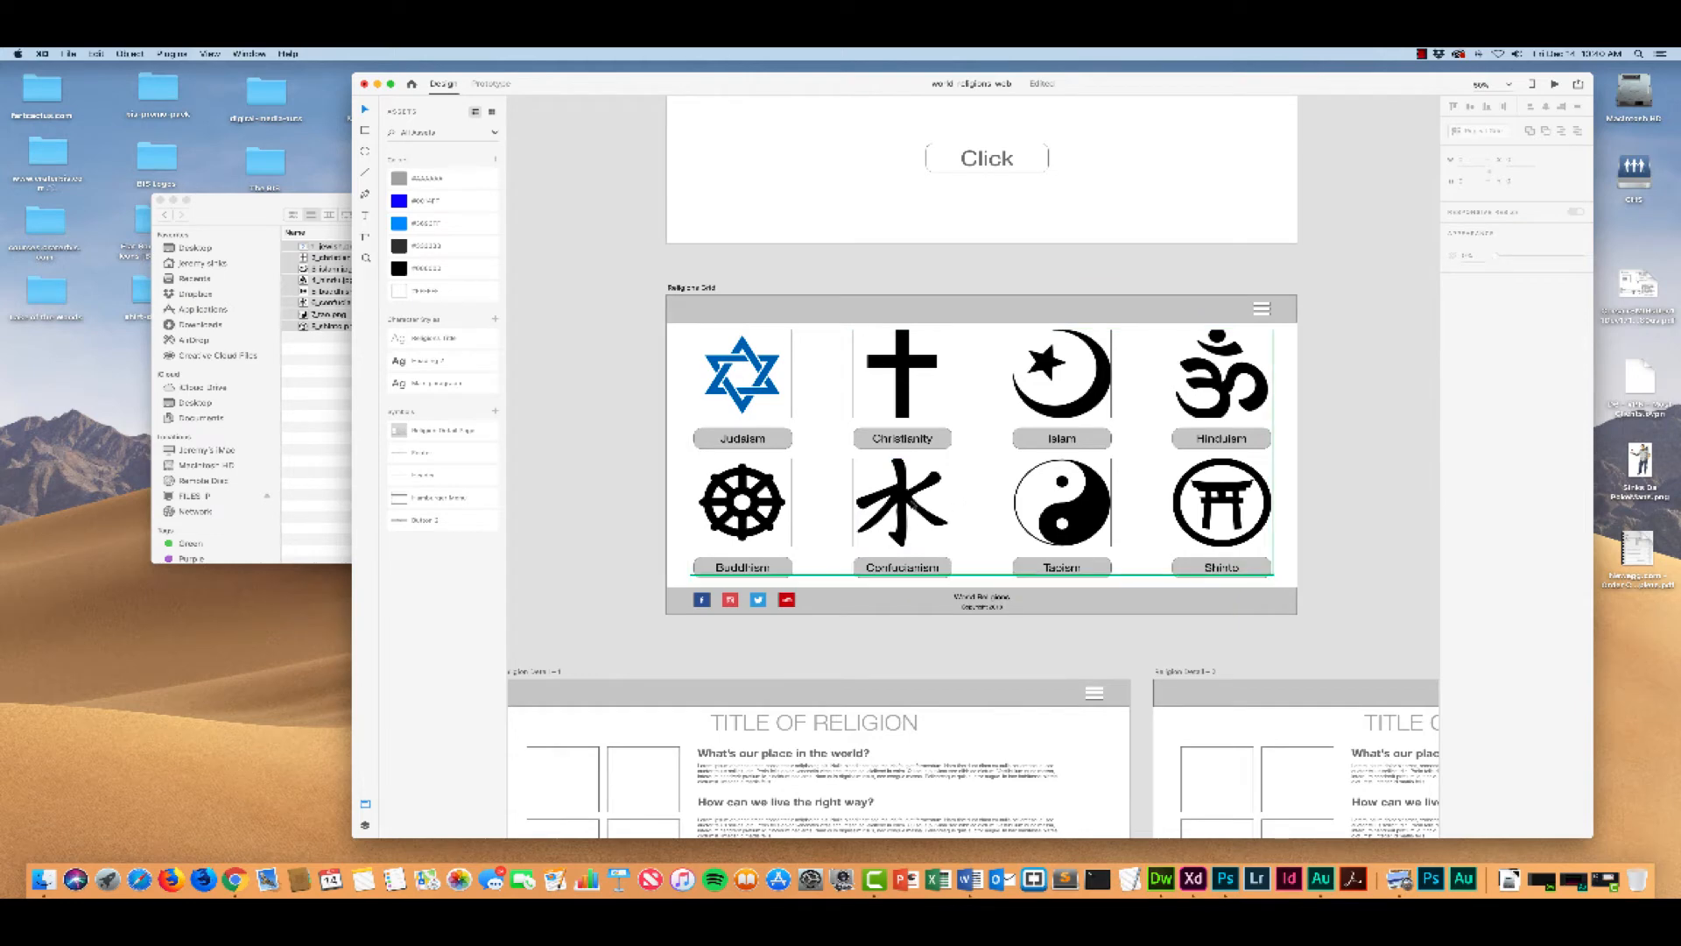
pyautogui.click(902, 505)
pyautogui.press('Down')
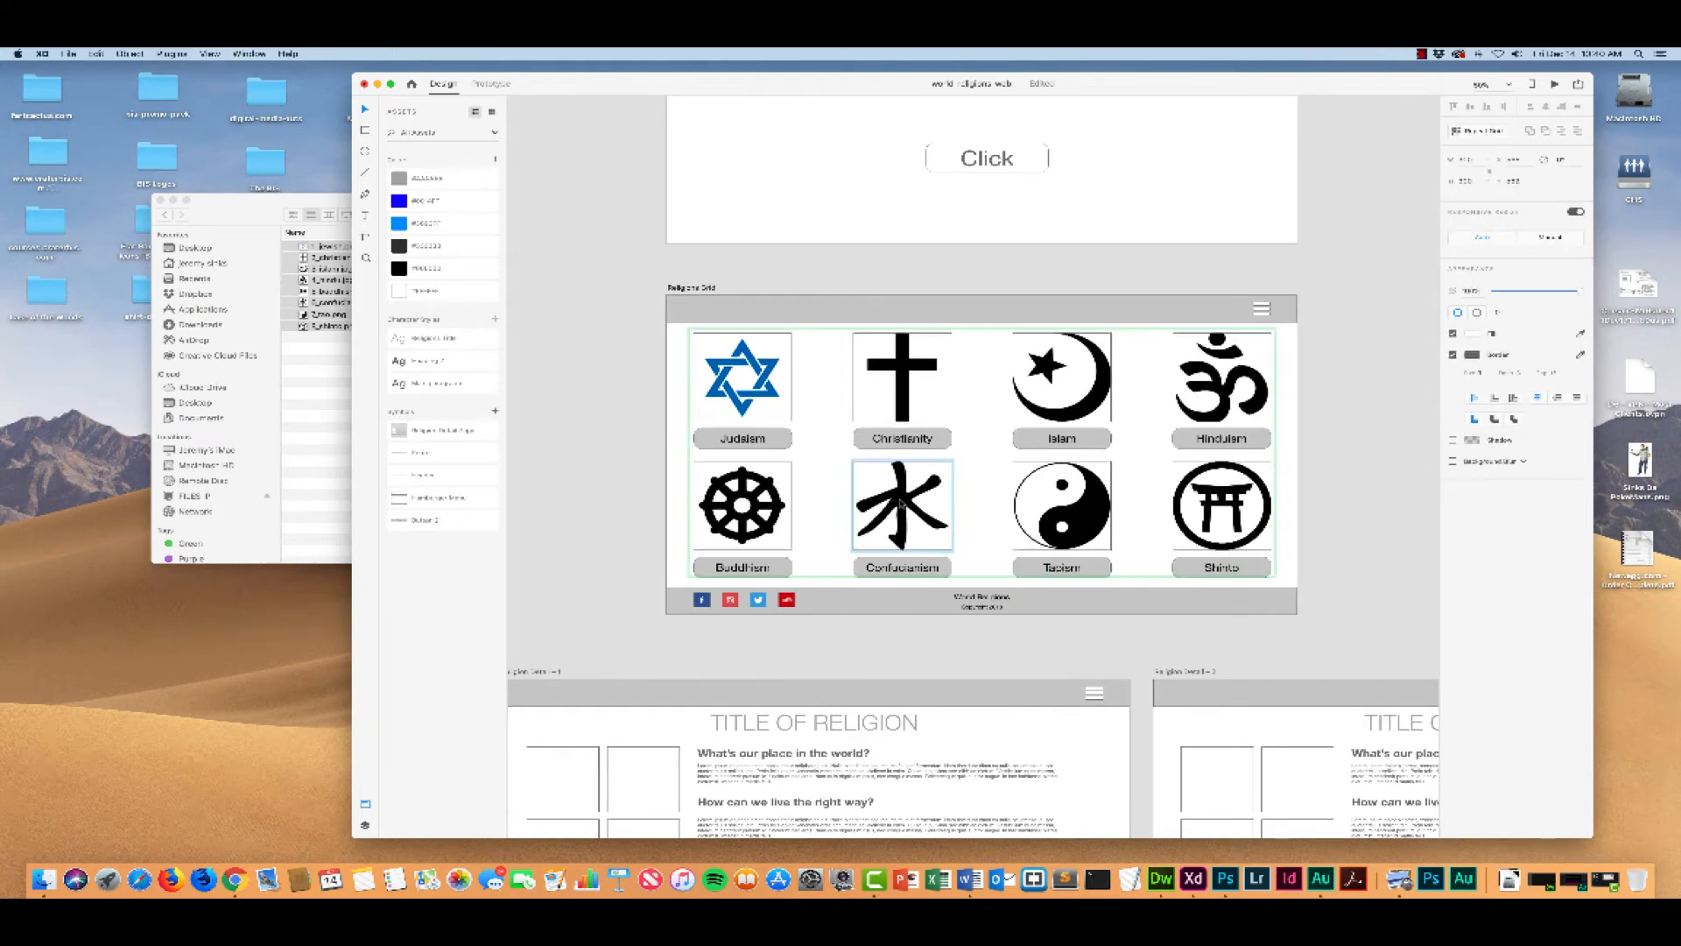
pyautogui.press('Up')
pyautogui.doubleClick(917, 502)
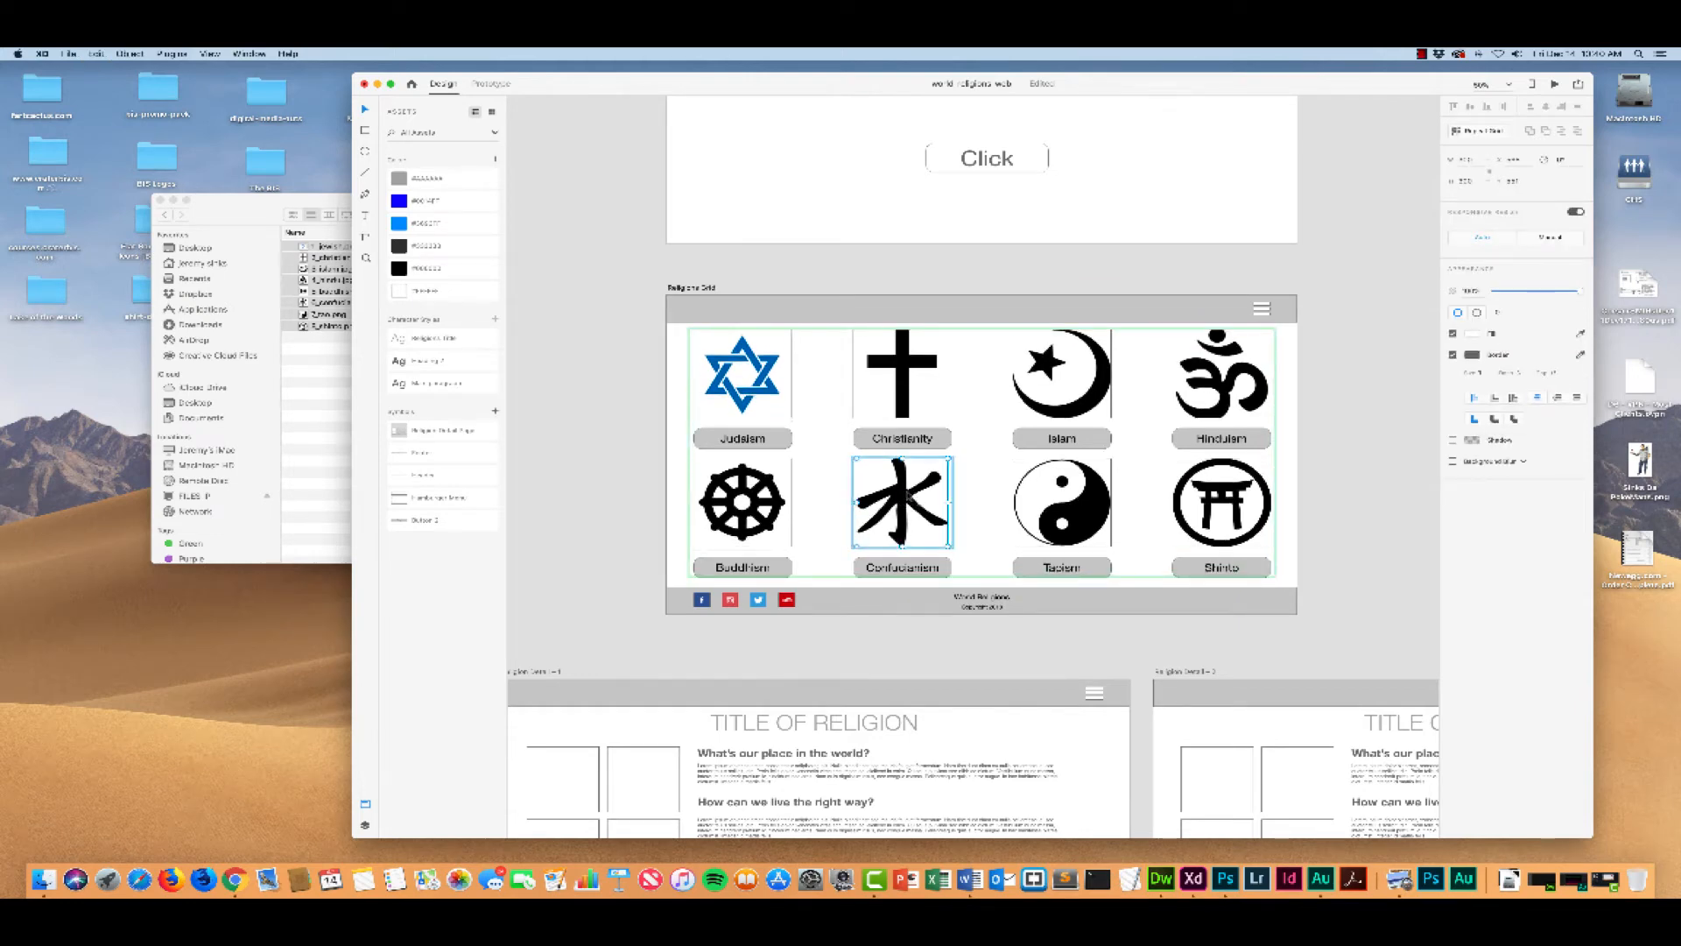
pyautogui.press('Escape')
pyautogui.press('Escape')
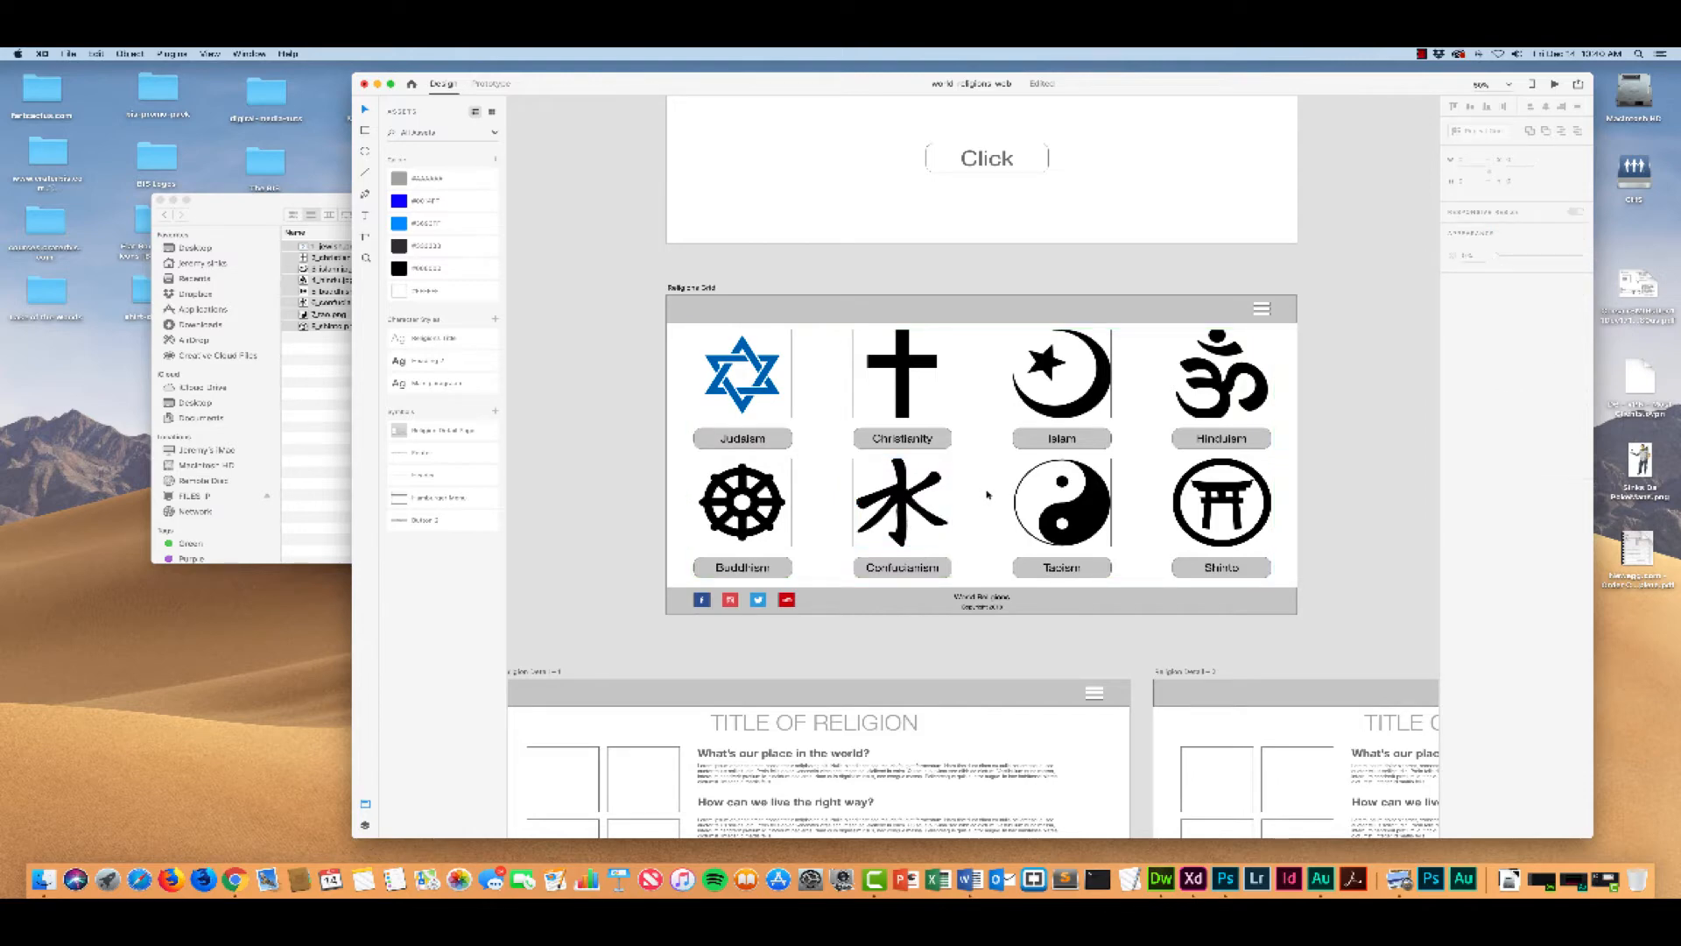
# Step: Scale down the Om image inside its square so the whole symbol fits above the Hinduism title
pyautogui.doubleClick(1237, 366)
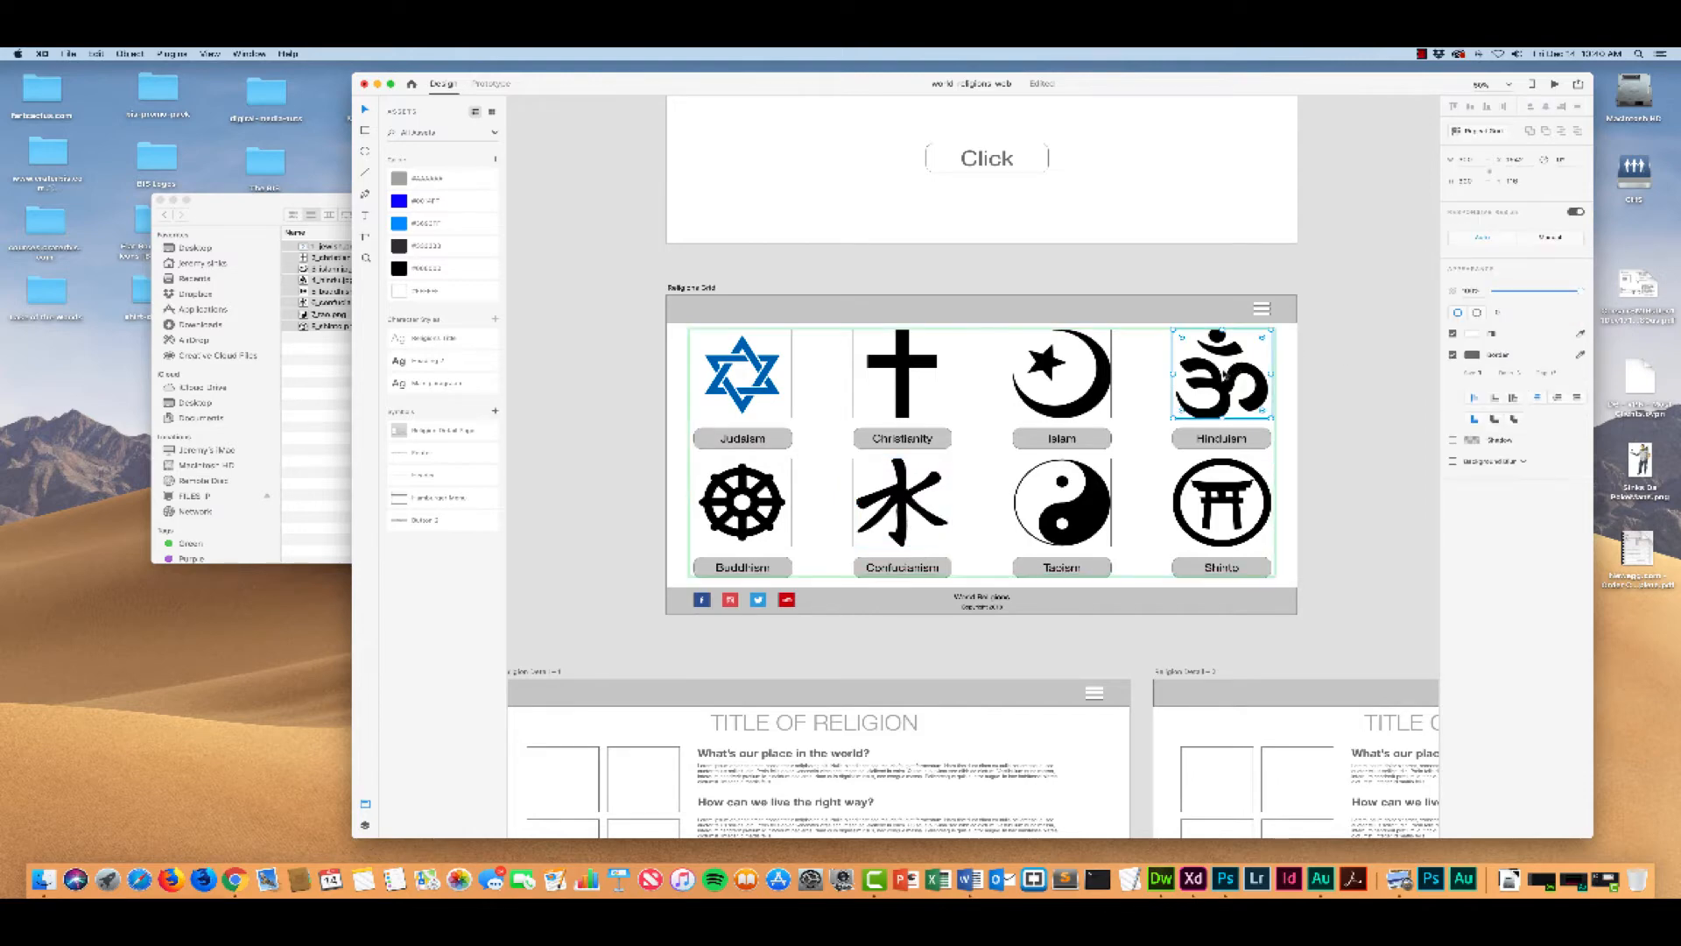
pyautogui.doubleClick(1223, 377)
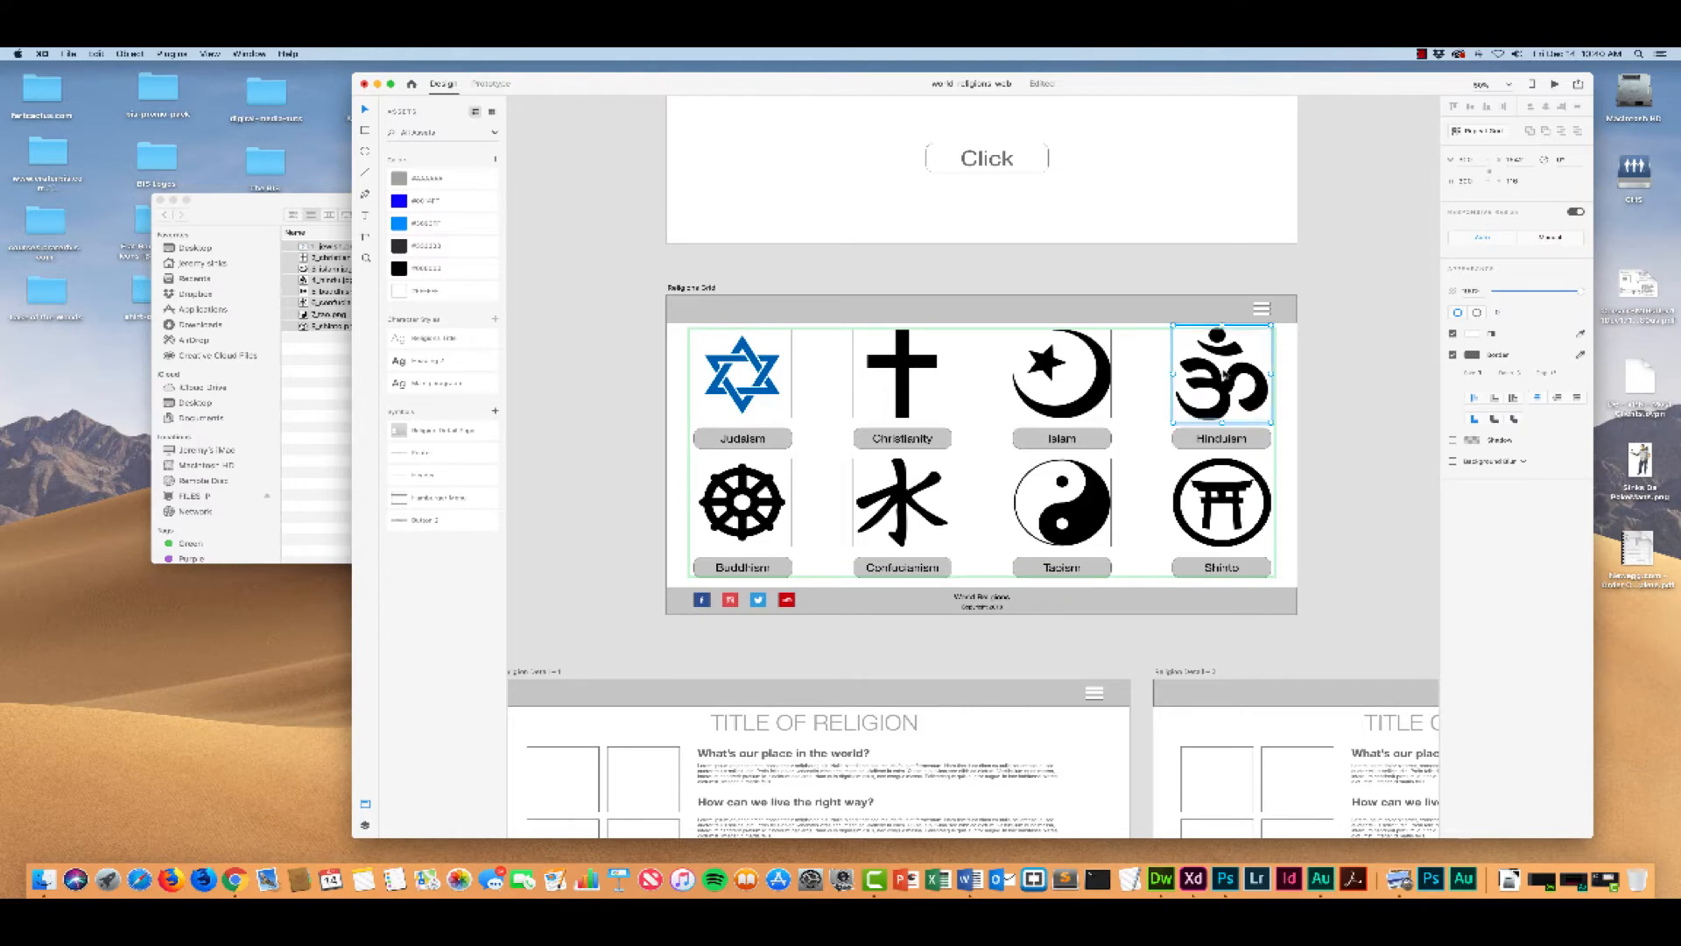
pyautogui.moveTo(1271, 325); pyautogui.dragTo(1269, 327)
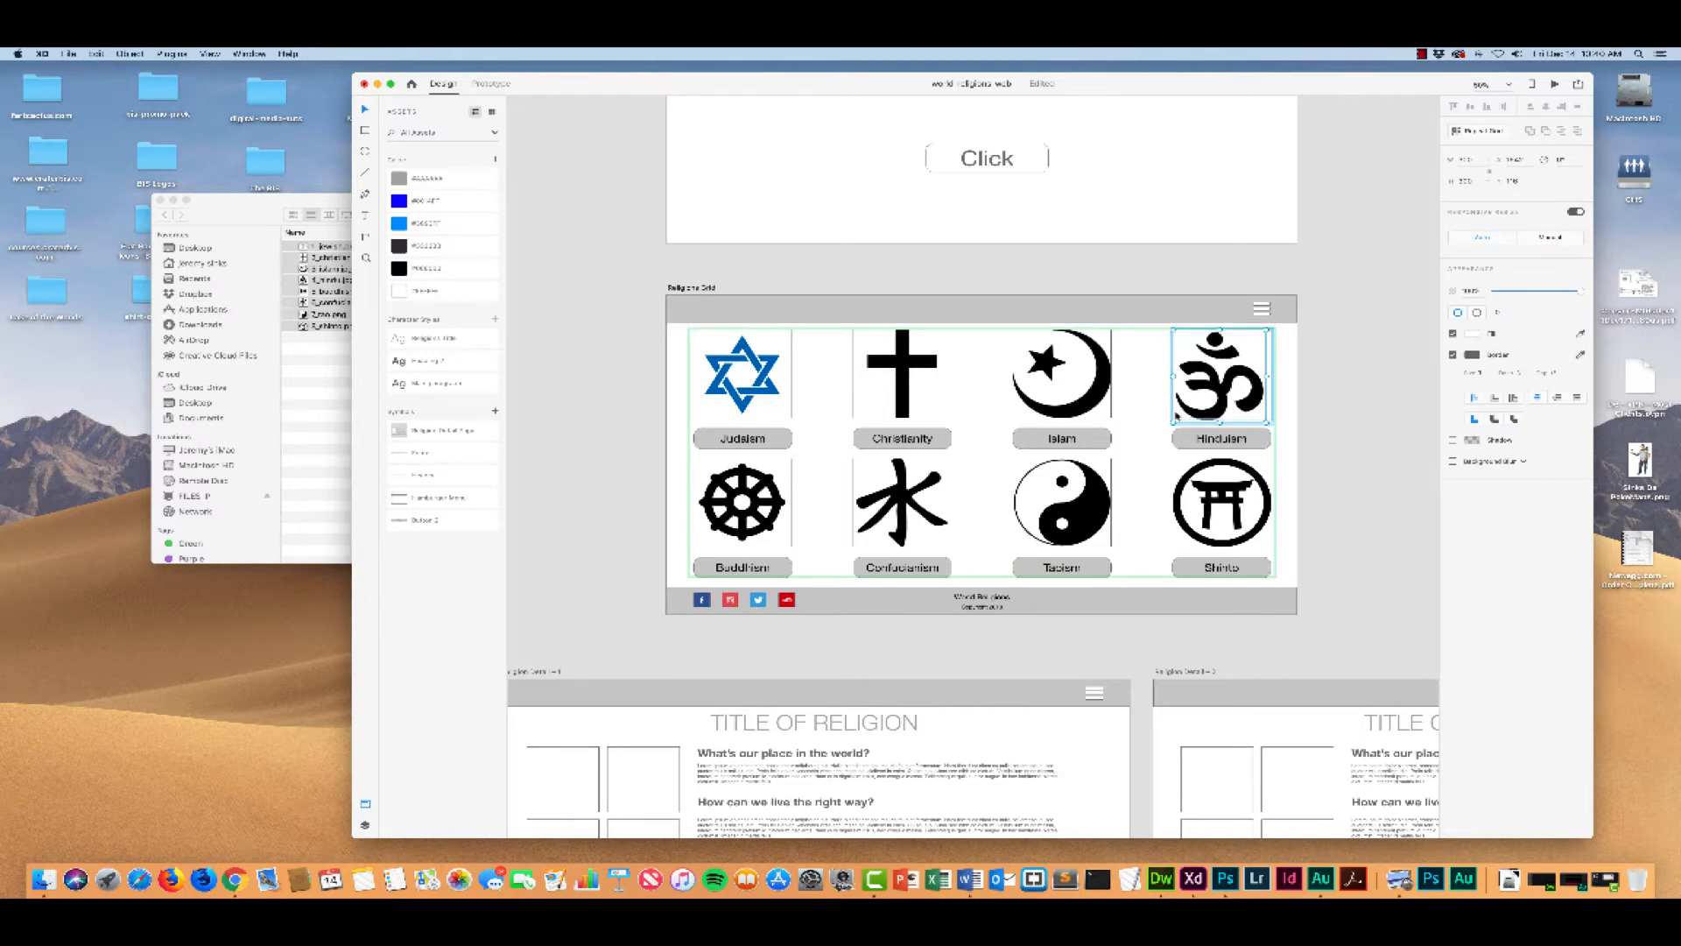
pyautogui.moveTo(1172, 422); pyautogui.dragTo(1178, 419)
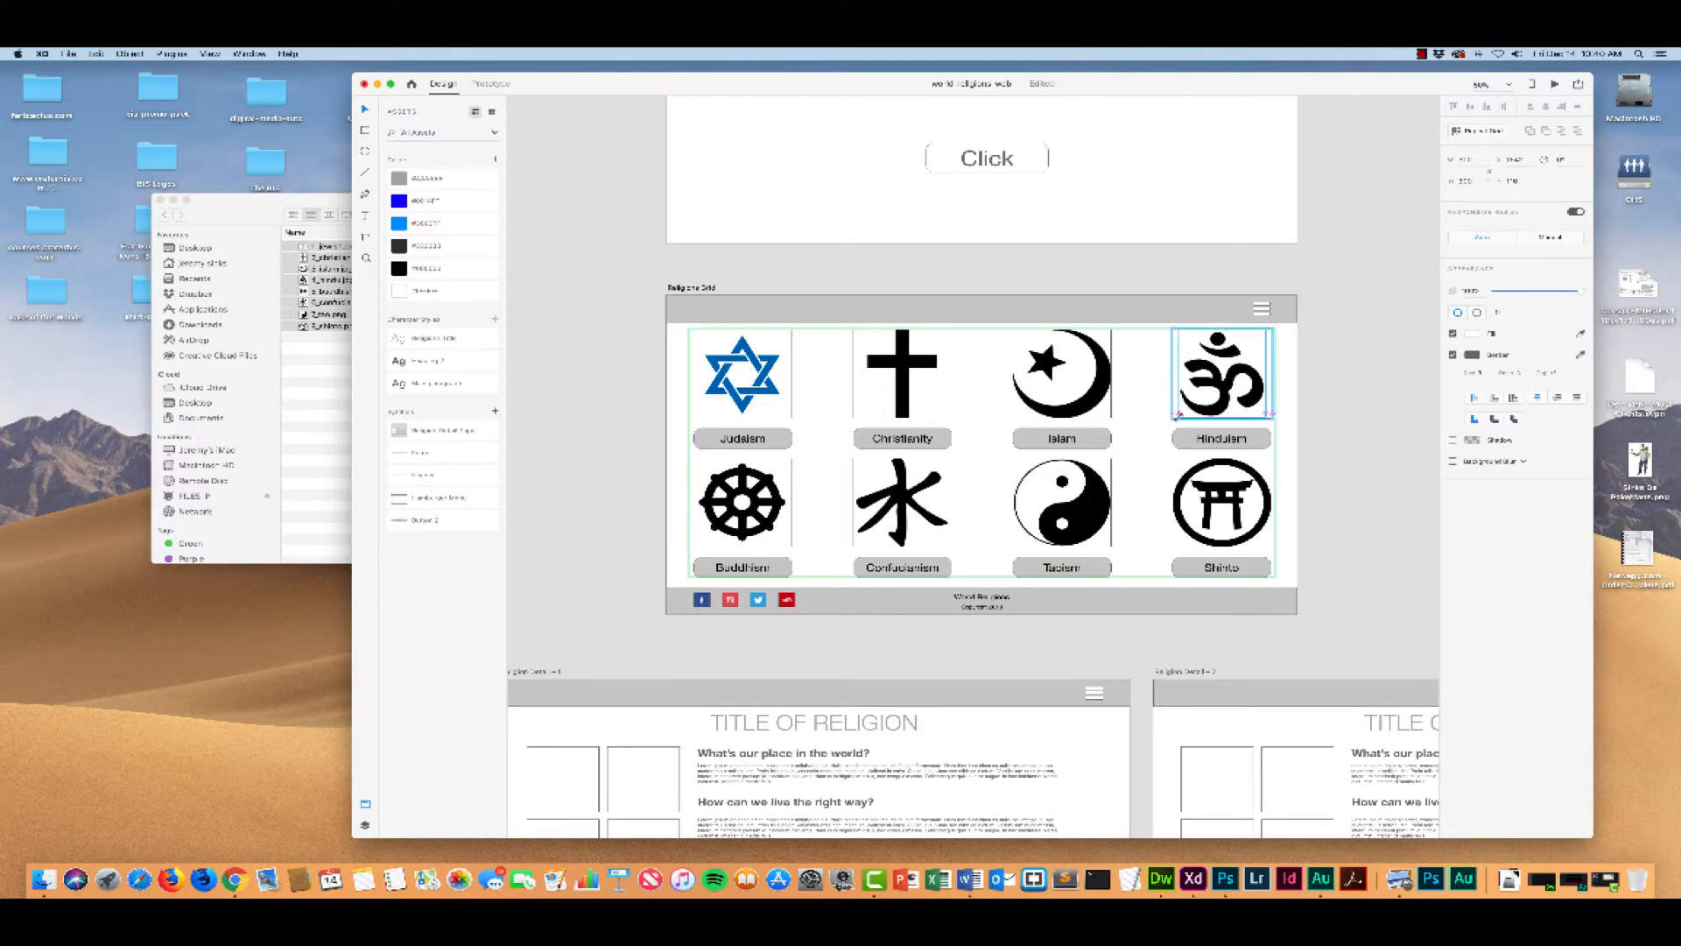
pyautogui.click(1281, 377)
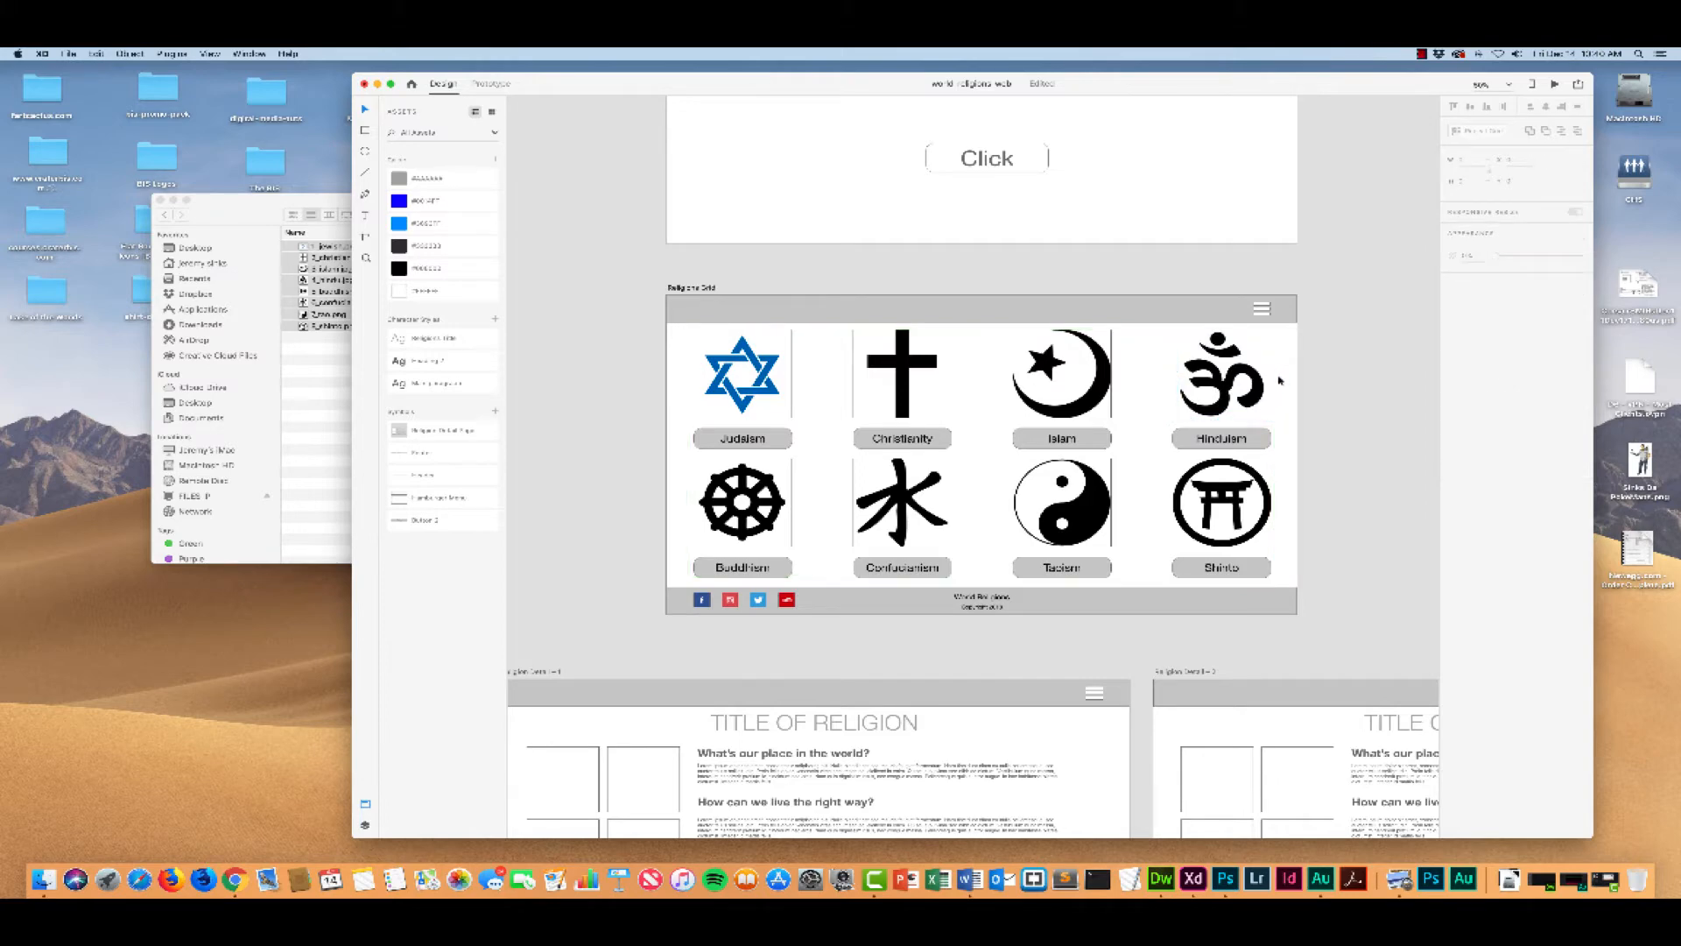
# Step: Remove the border from the image squares of the symbol repeat grid in the Religions Grid artboard
pyautogui.click(790, 344)
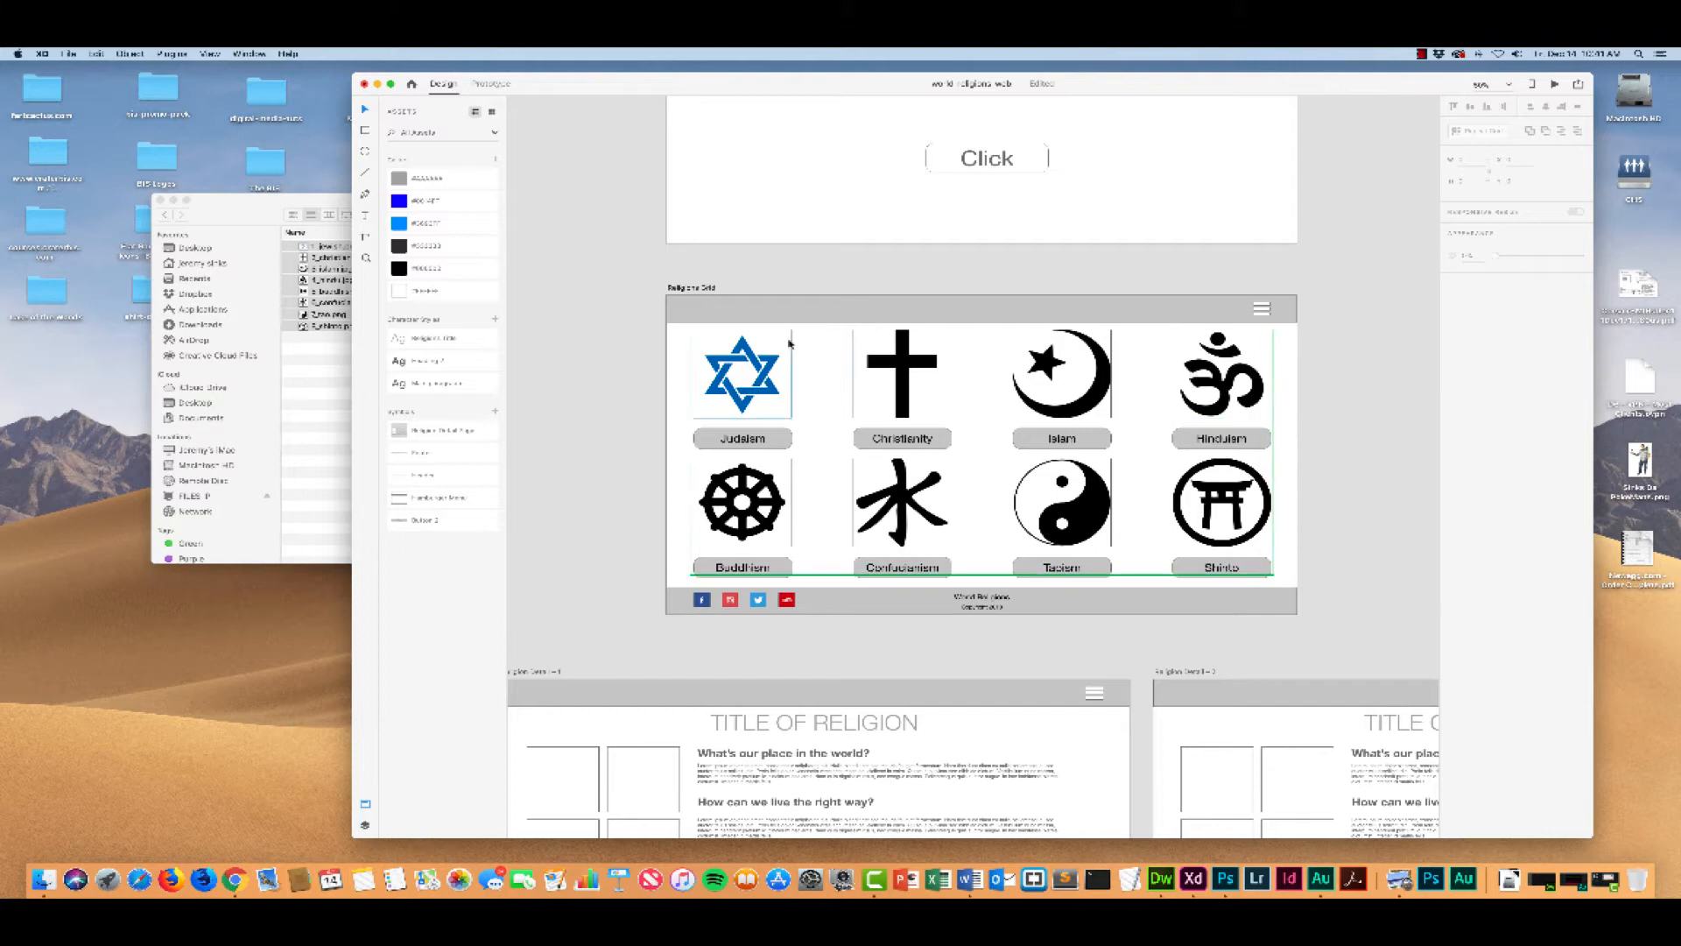
pyautogui.click(766, 345)
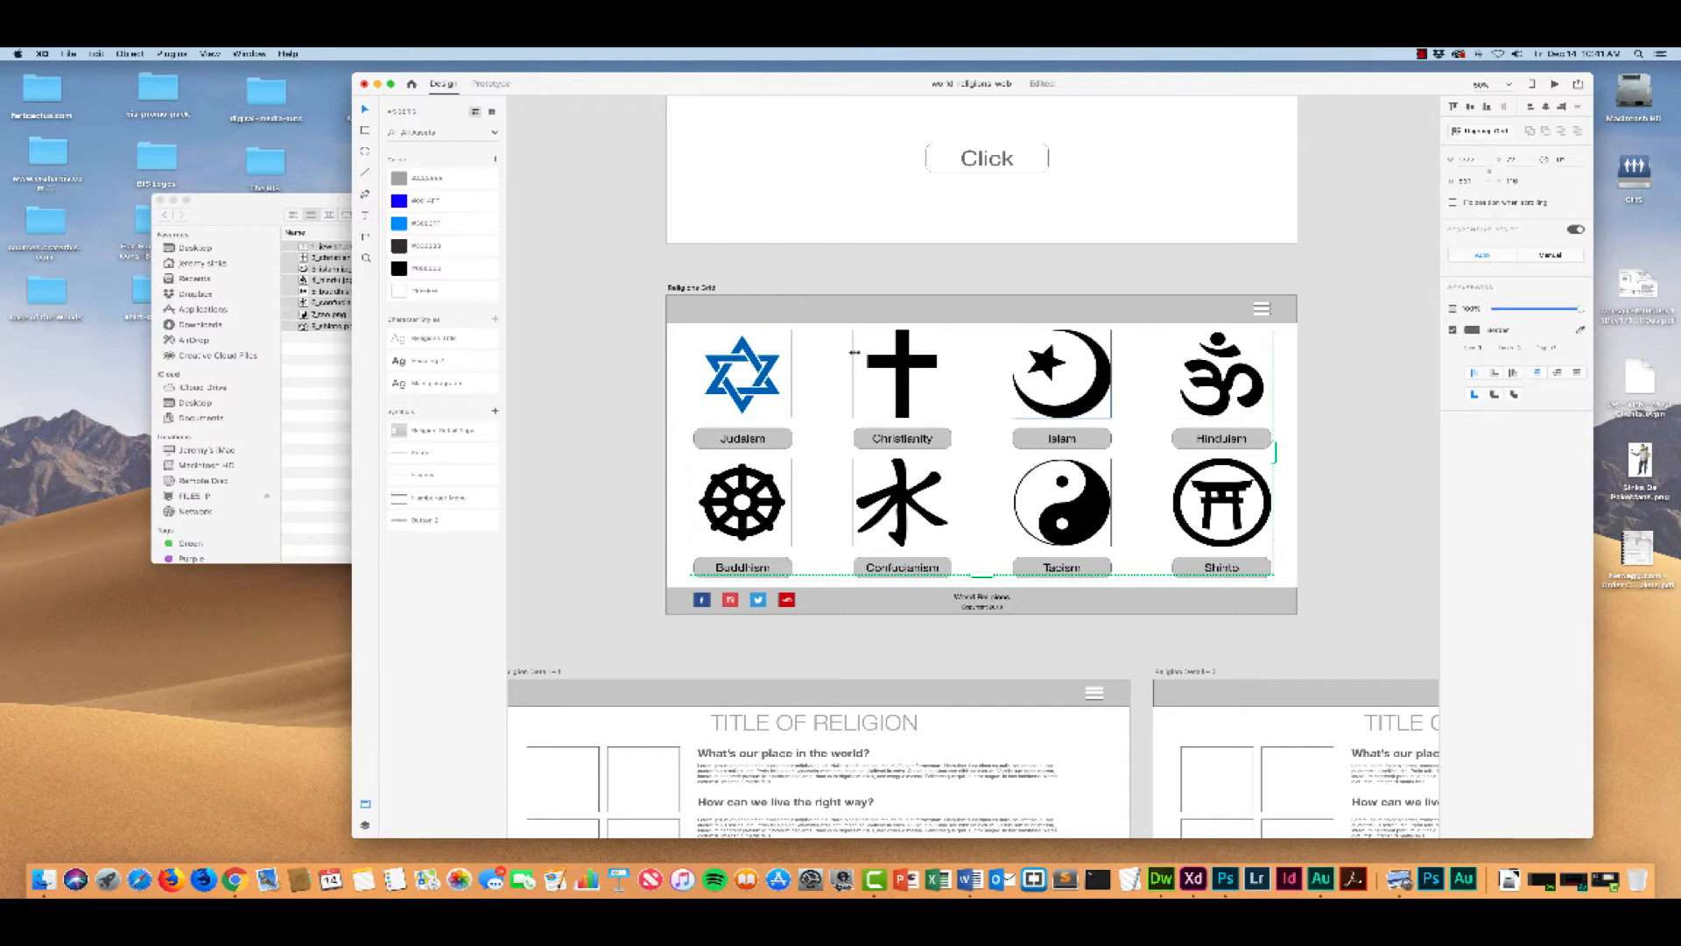
pyautogui.click(1452, 332)
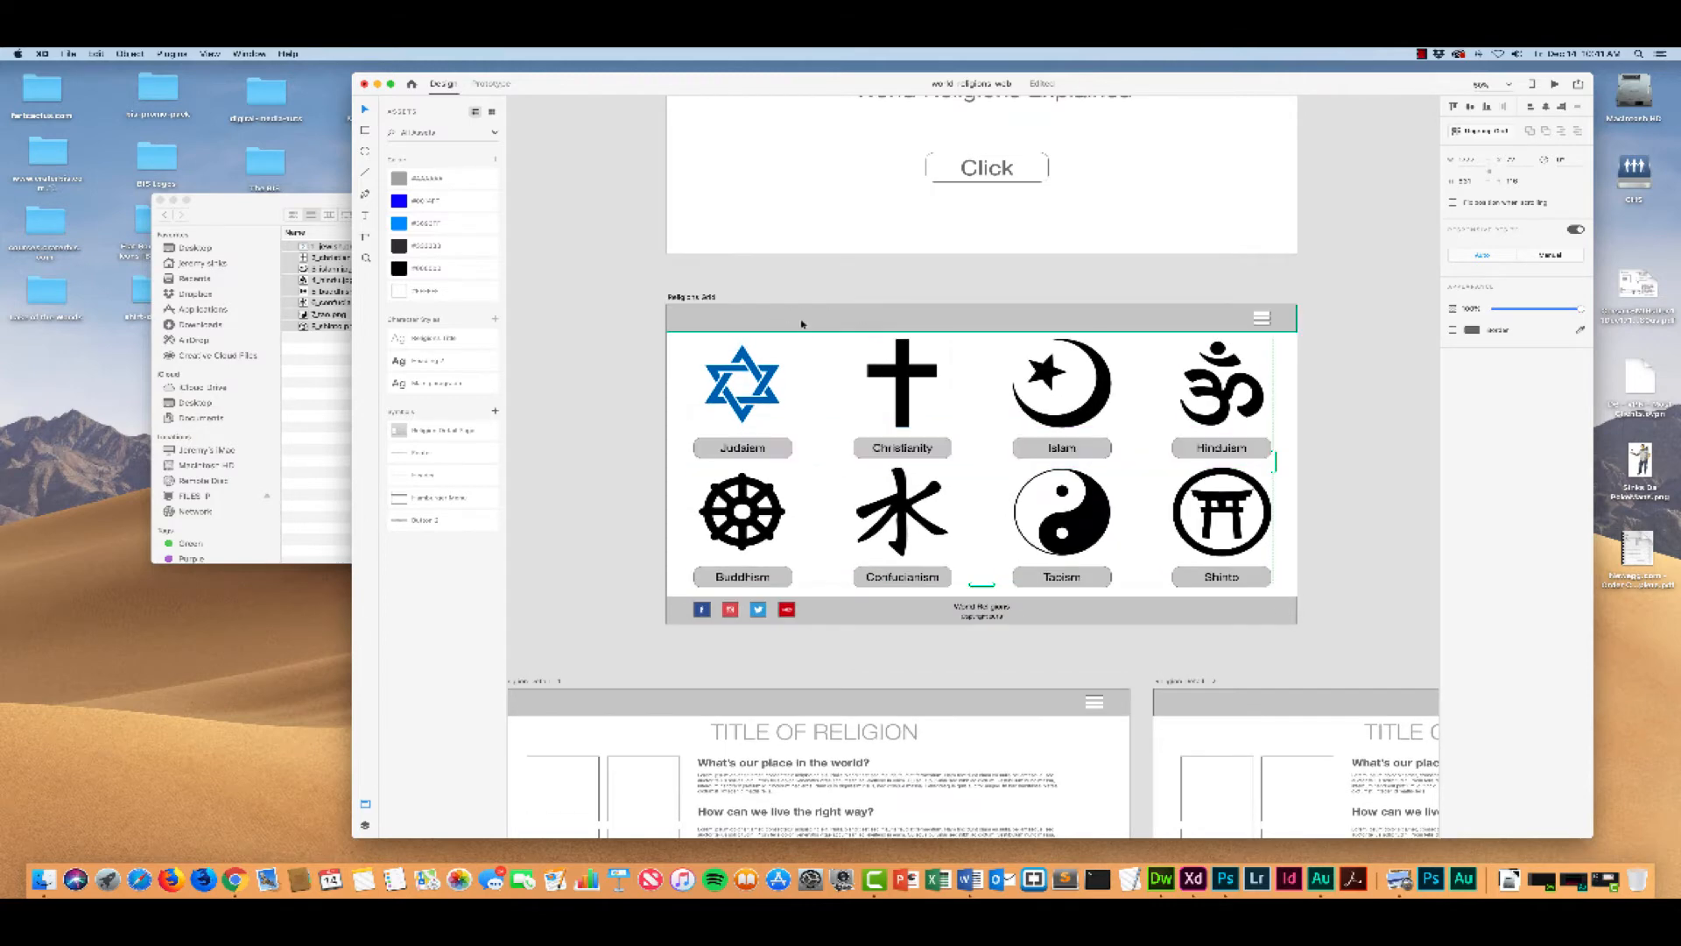
pyautogui.scroll(5, 821, 343)
pyautogui.scroll(-4, 822, 343)
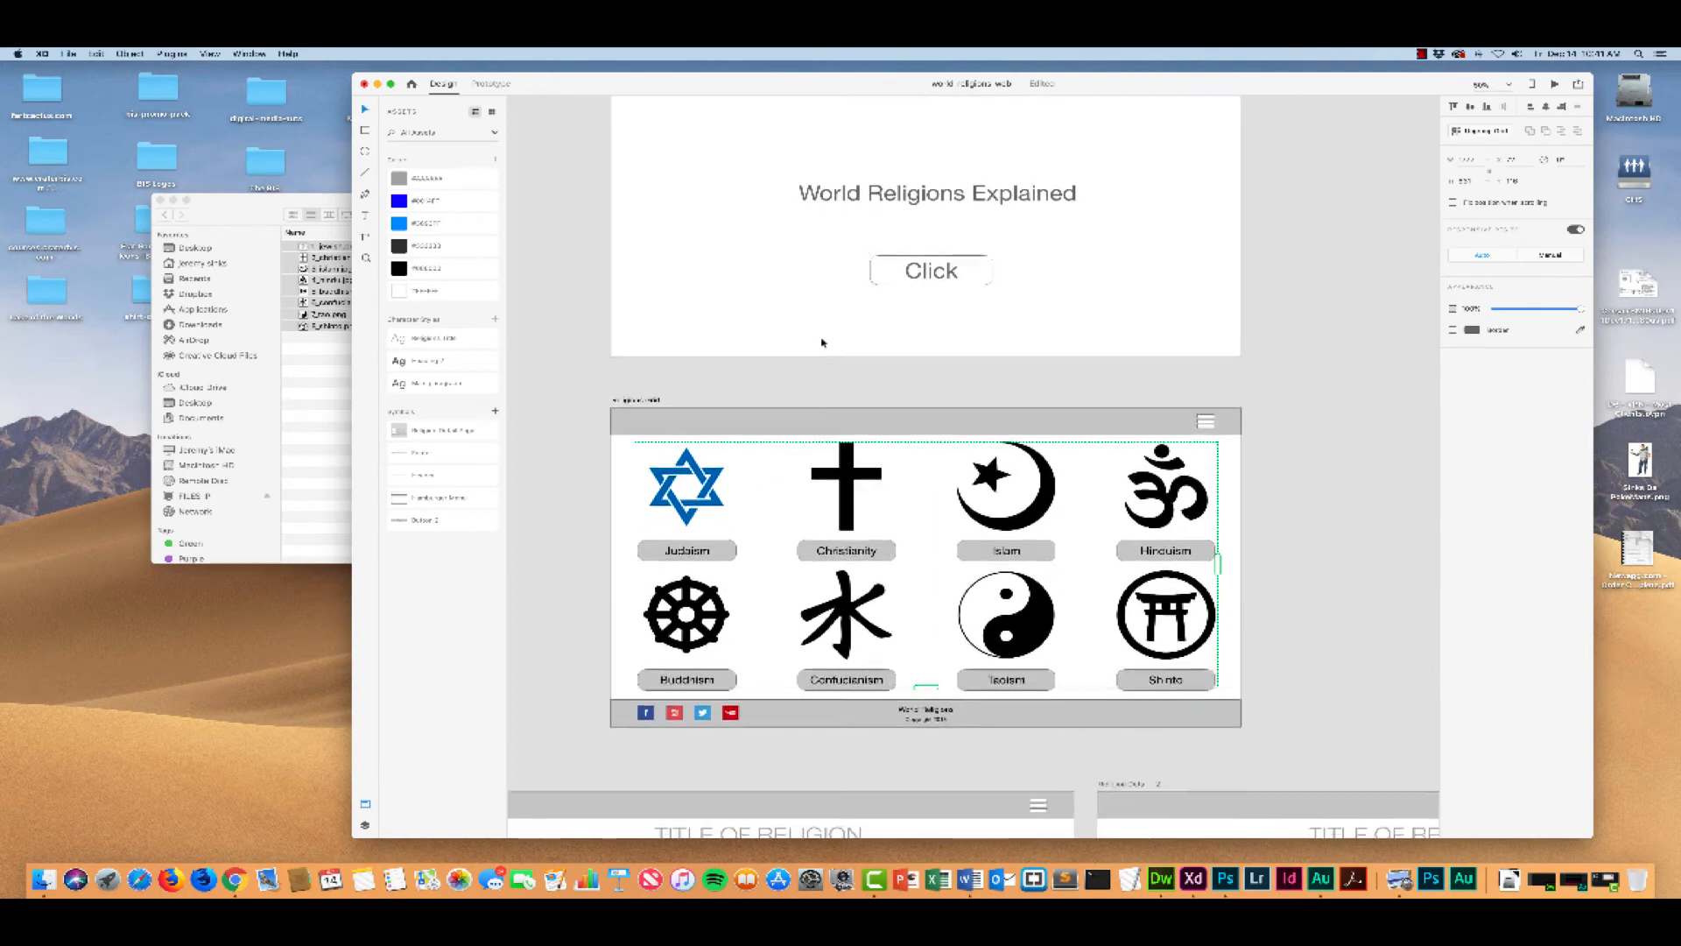
# Step: Review the splash page, the religions grid and the religion detail artboards below it
pyautogui.scroll(3, 822, 342)
pyautogui.scroll(1, 822, 342)
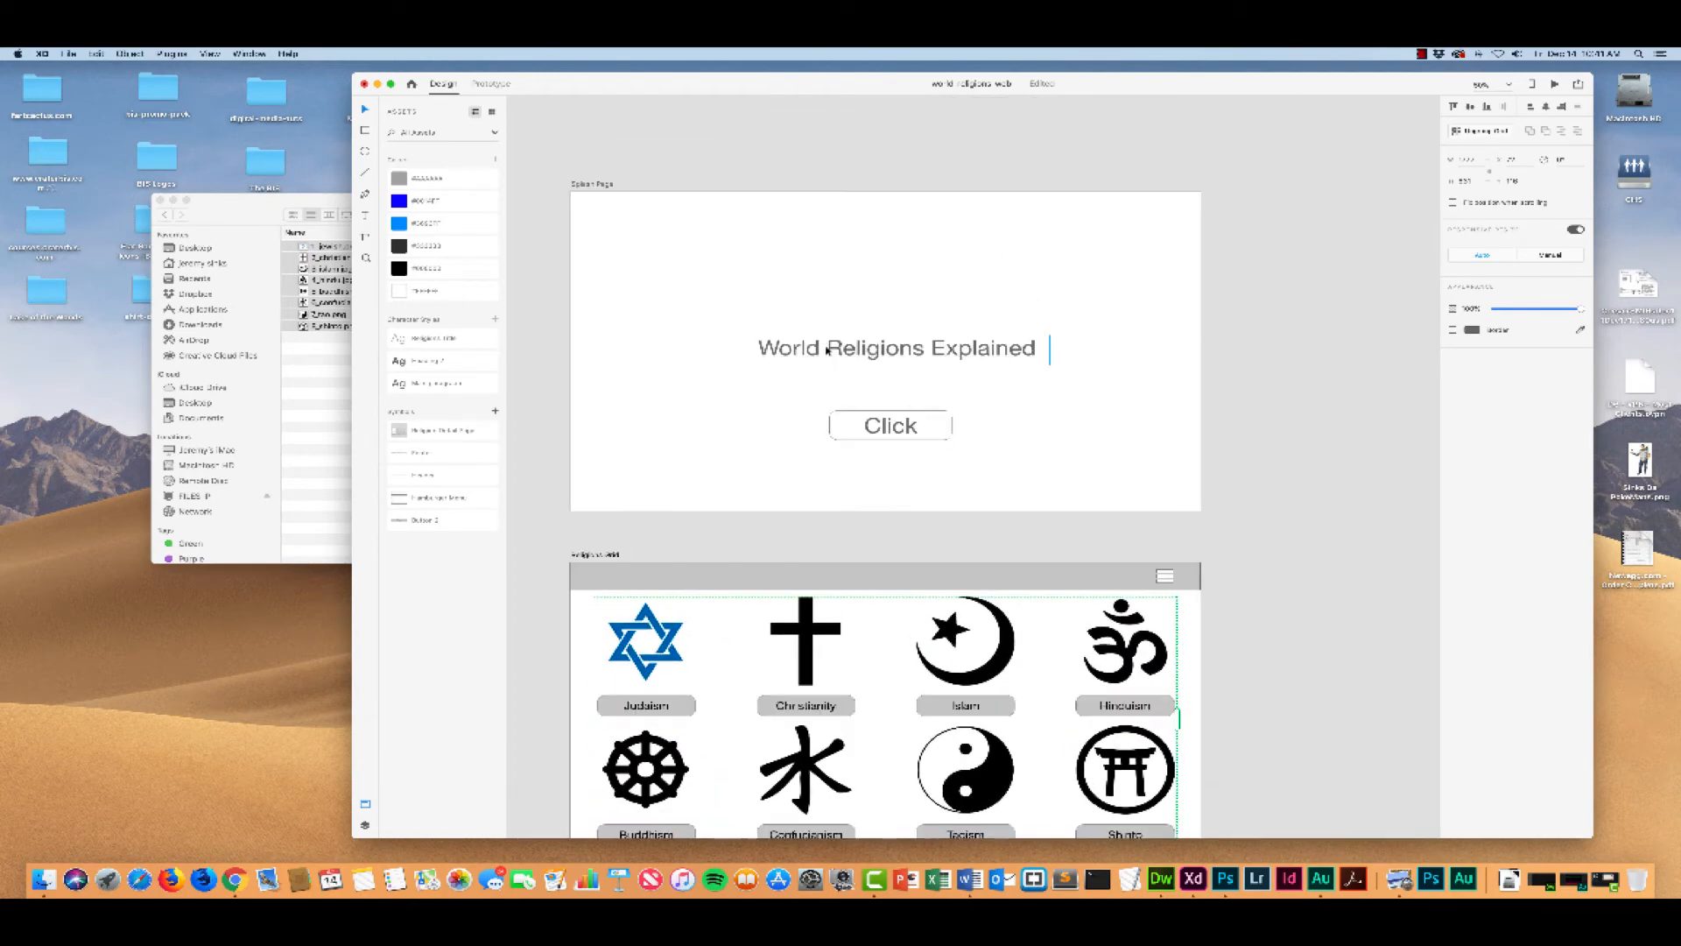
pyautogui.scroll(-4, 824, 345)
pyautogui.scroll(-1, 827, 350)
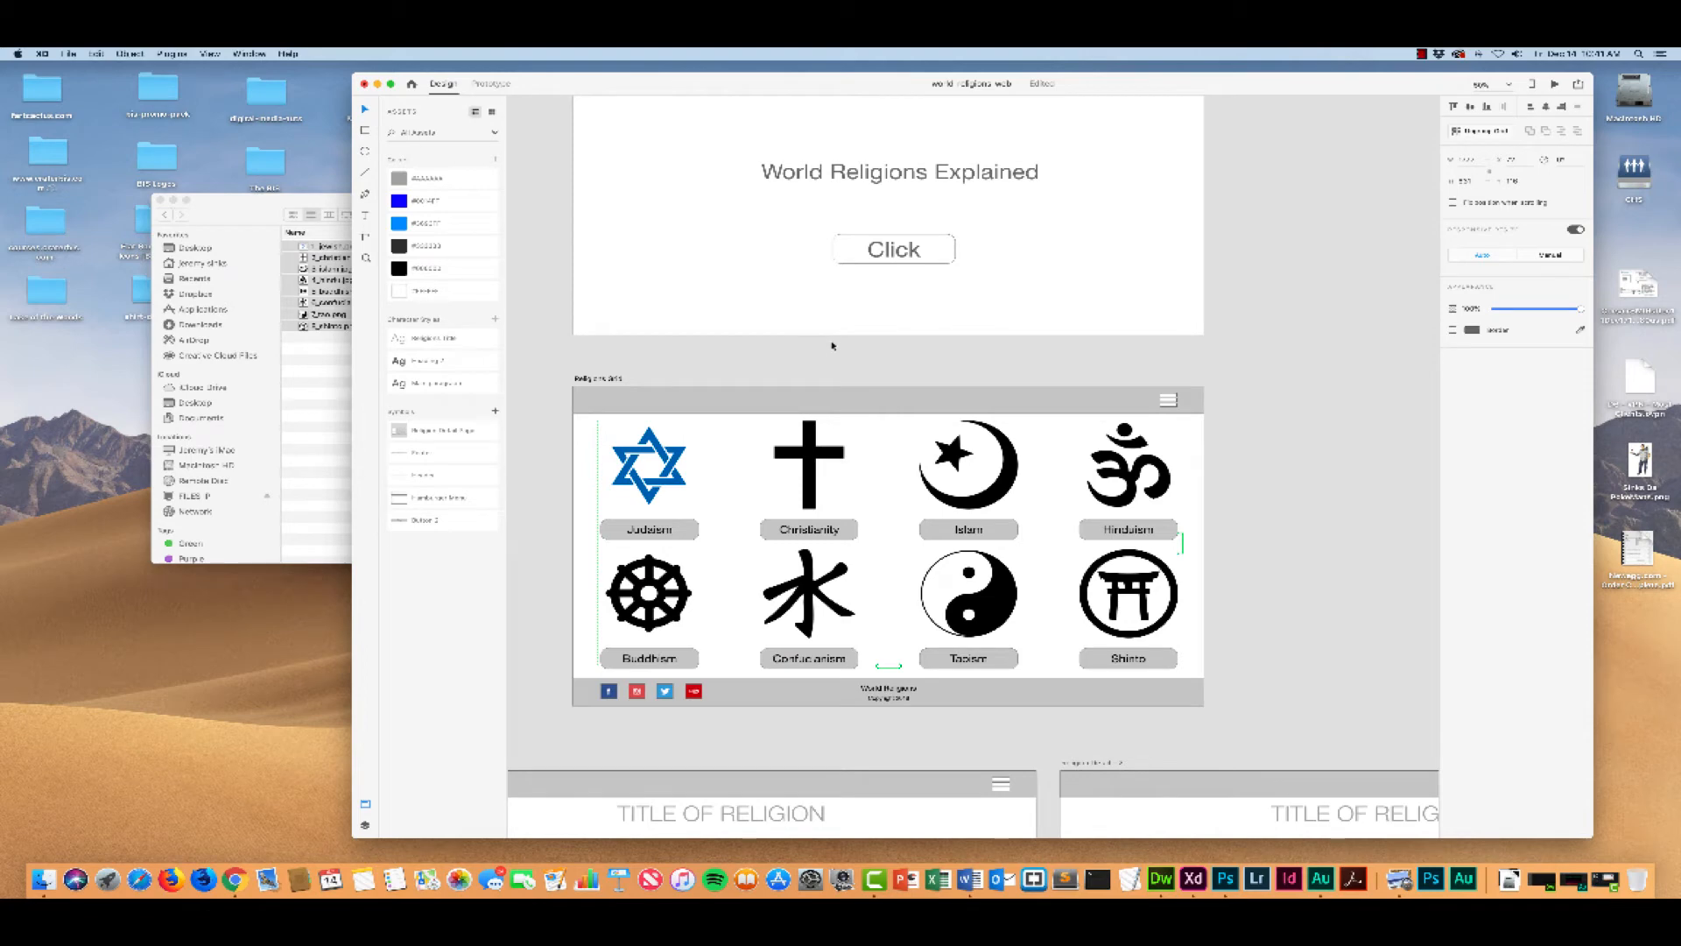
pyautogui.scroll(5, 831, 347)
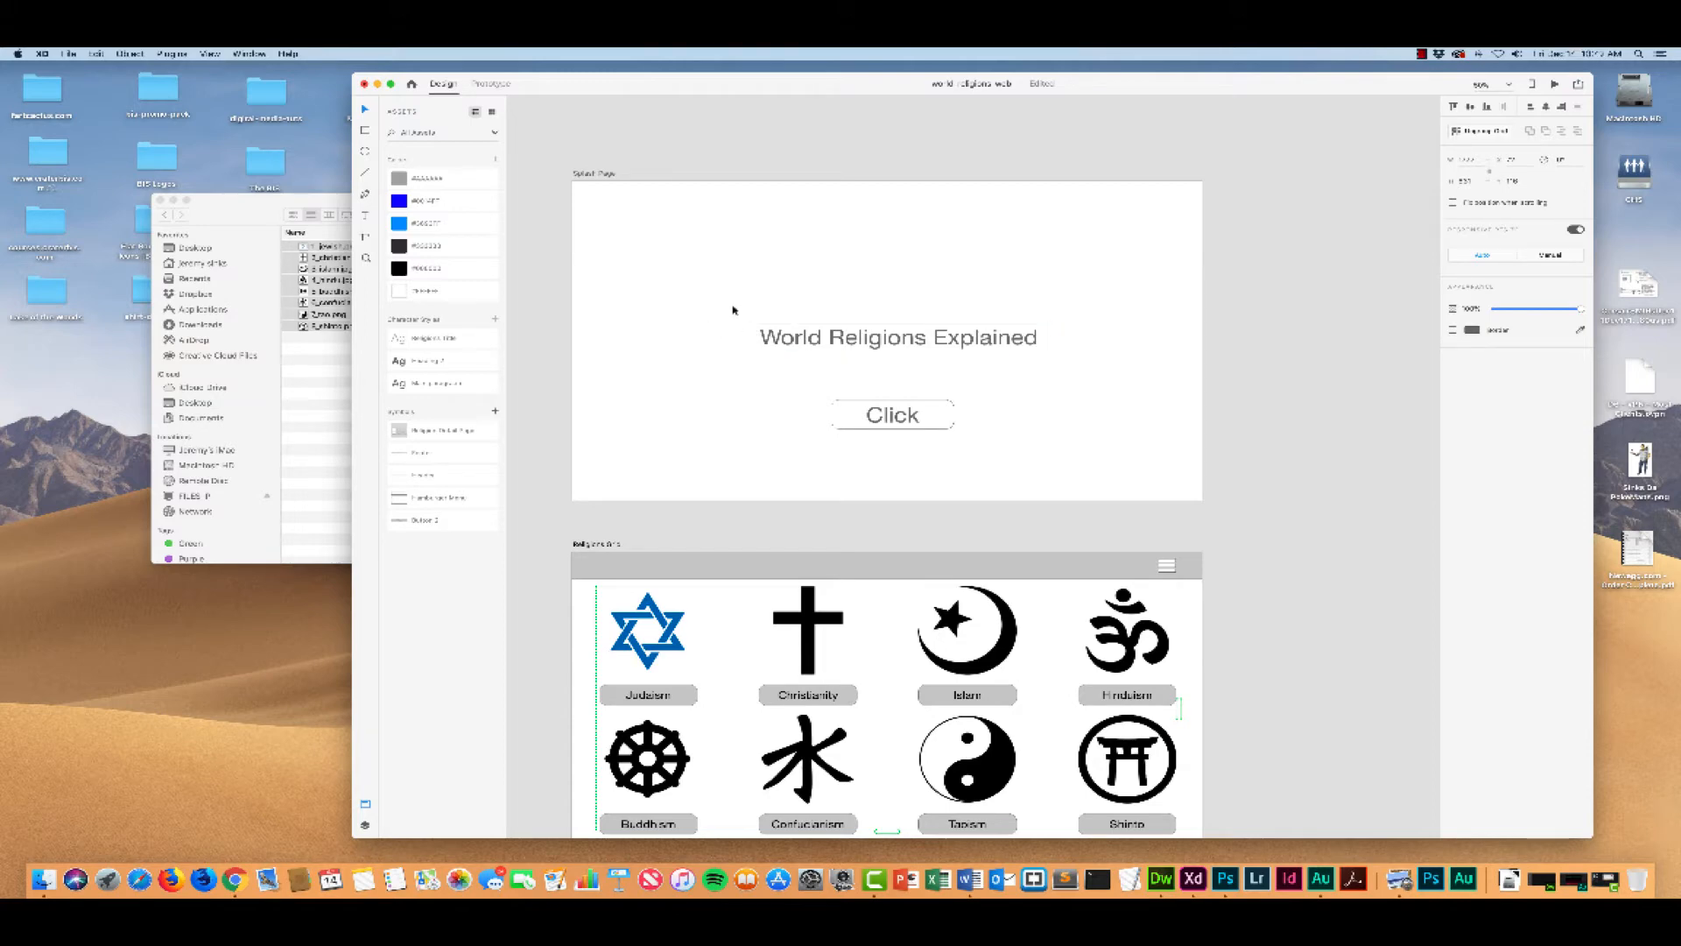
pyautogui.scroll(-5, 732, 347)
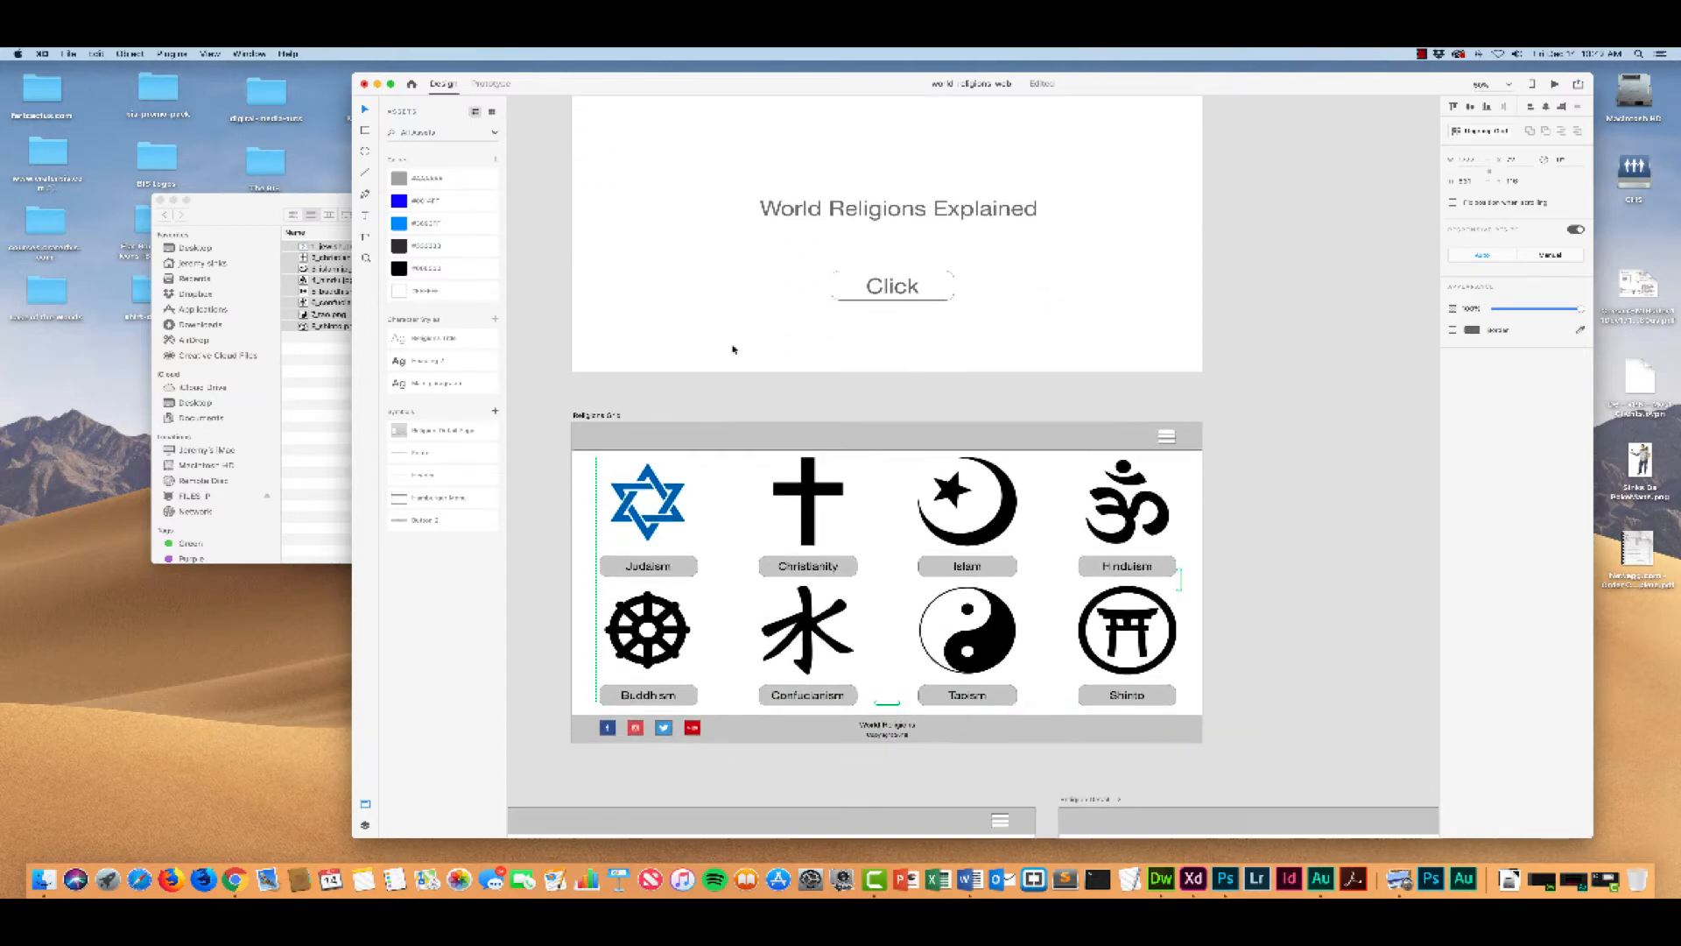
pyautogui.hscroll(-2, 733, 346)
pyautogui.scroll(-1, 733, 347)
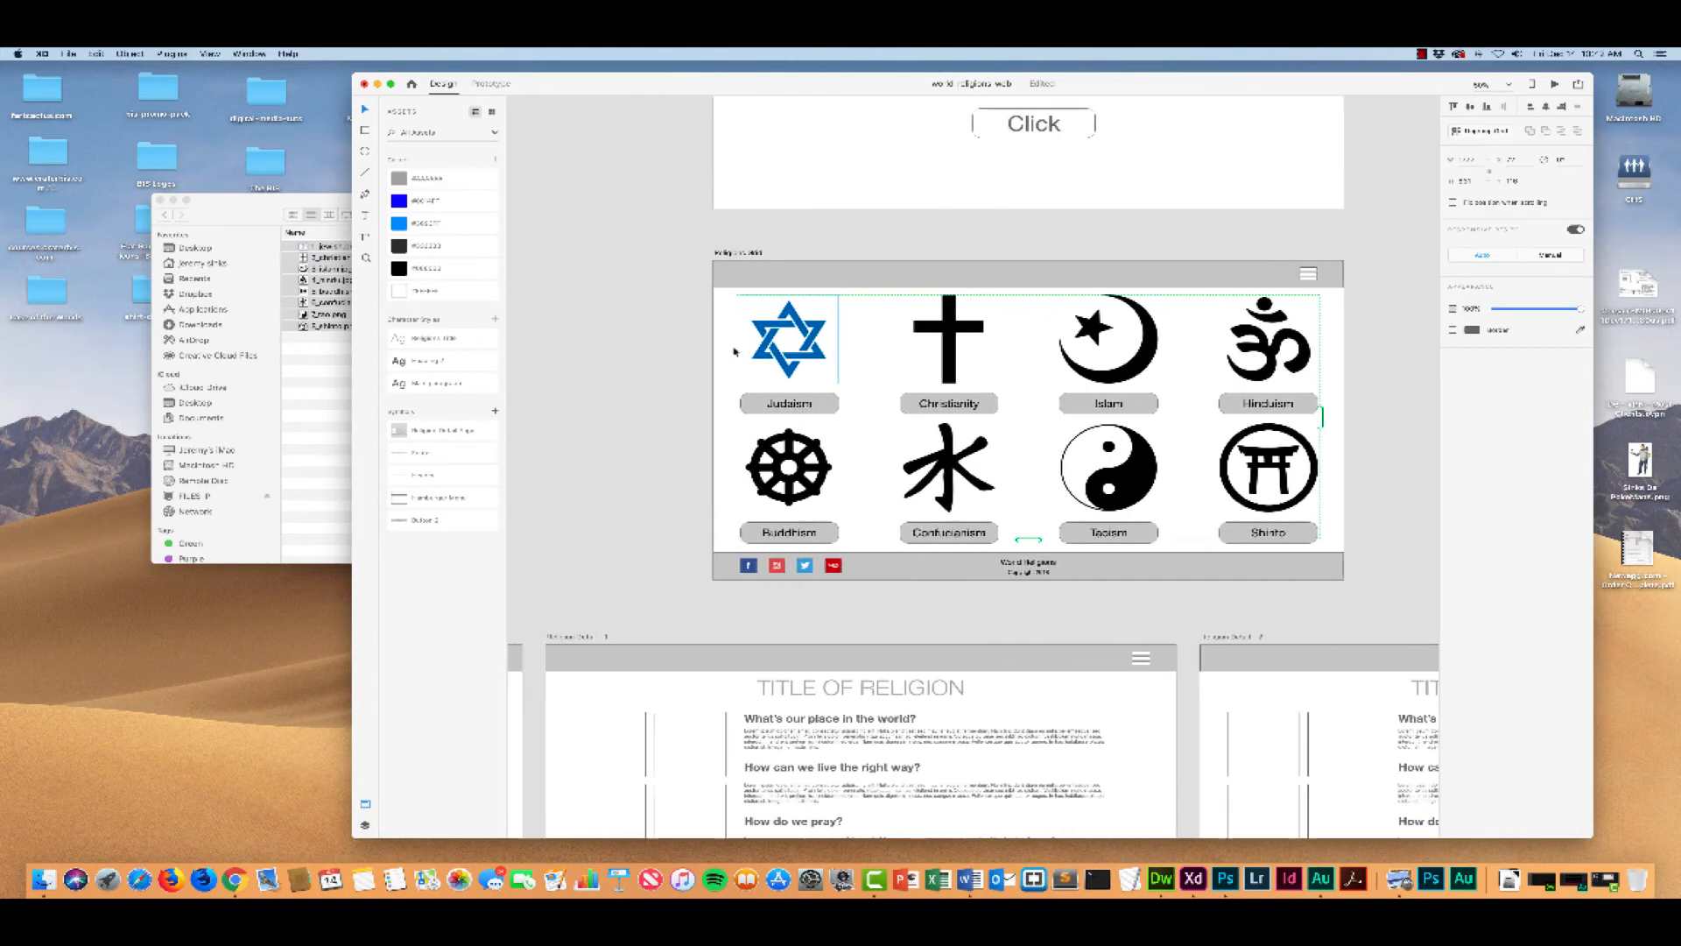
pyautogui.hscroll(-2, 734, 349)
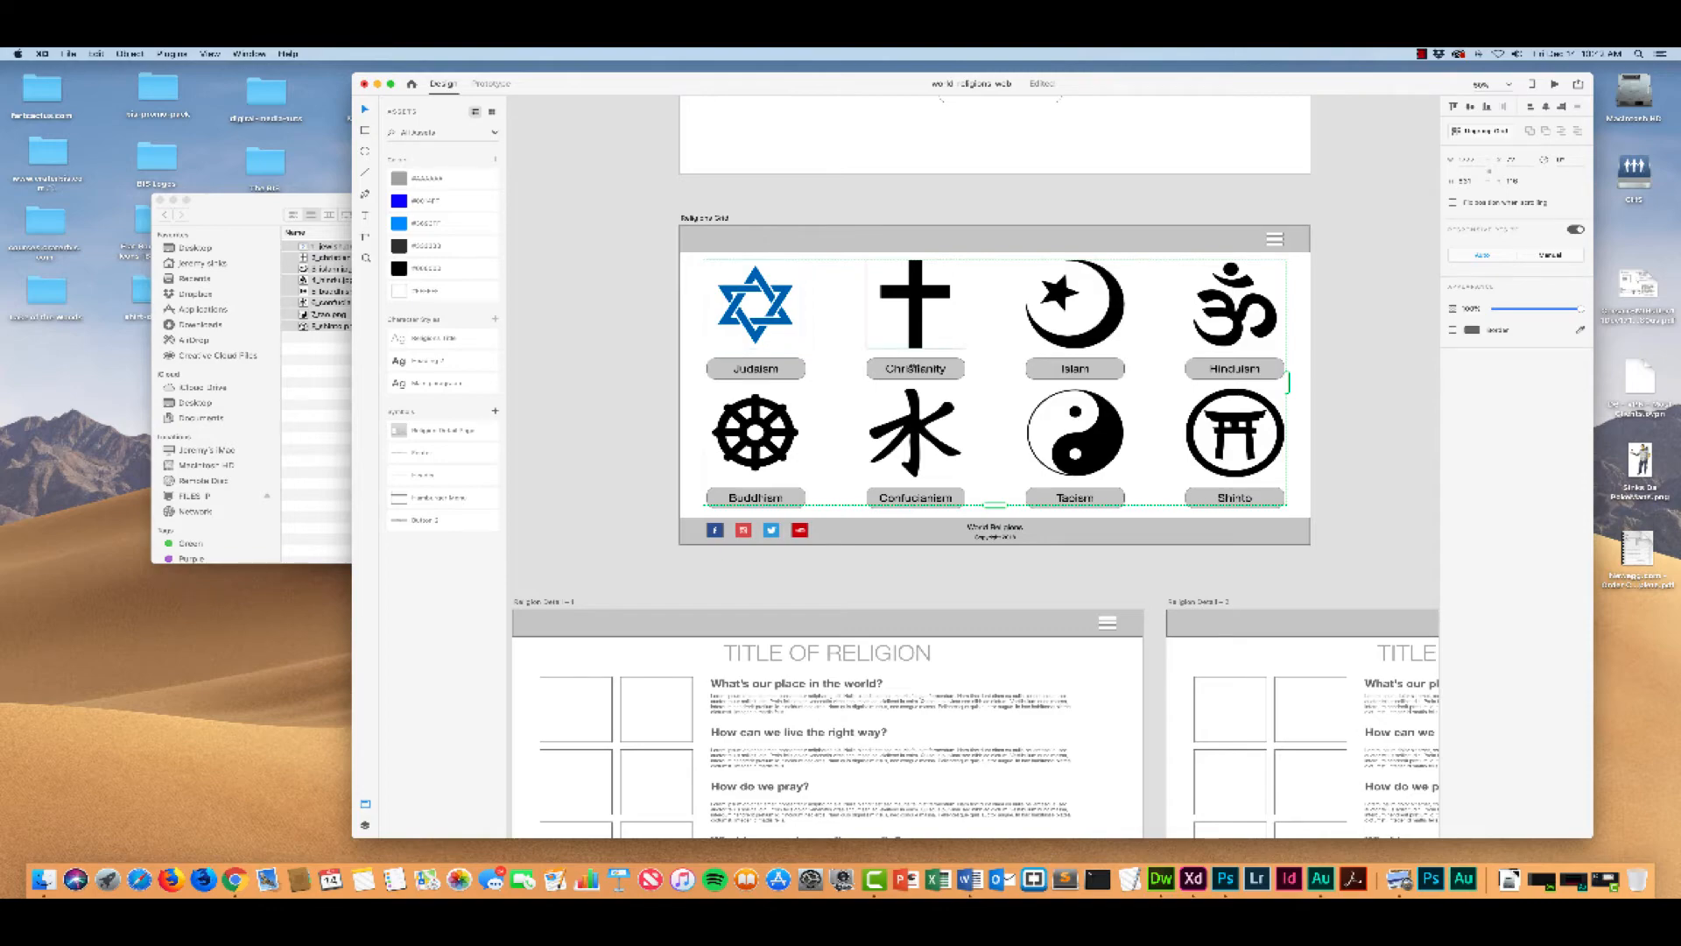
pyautogui.scroll(-5, 569, 344)
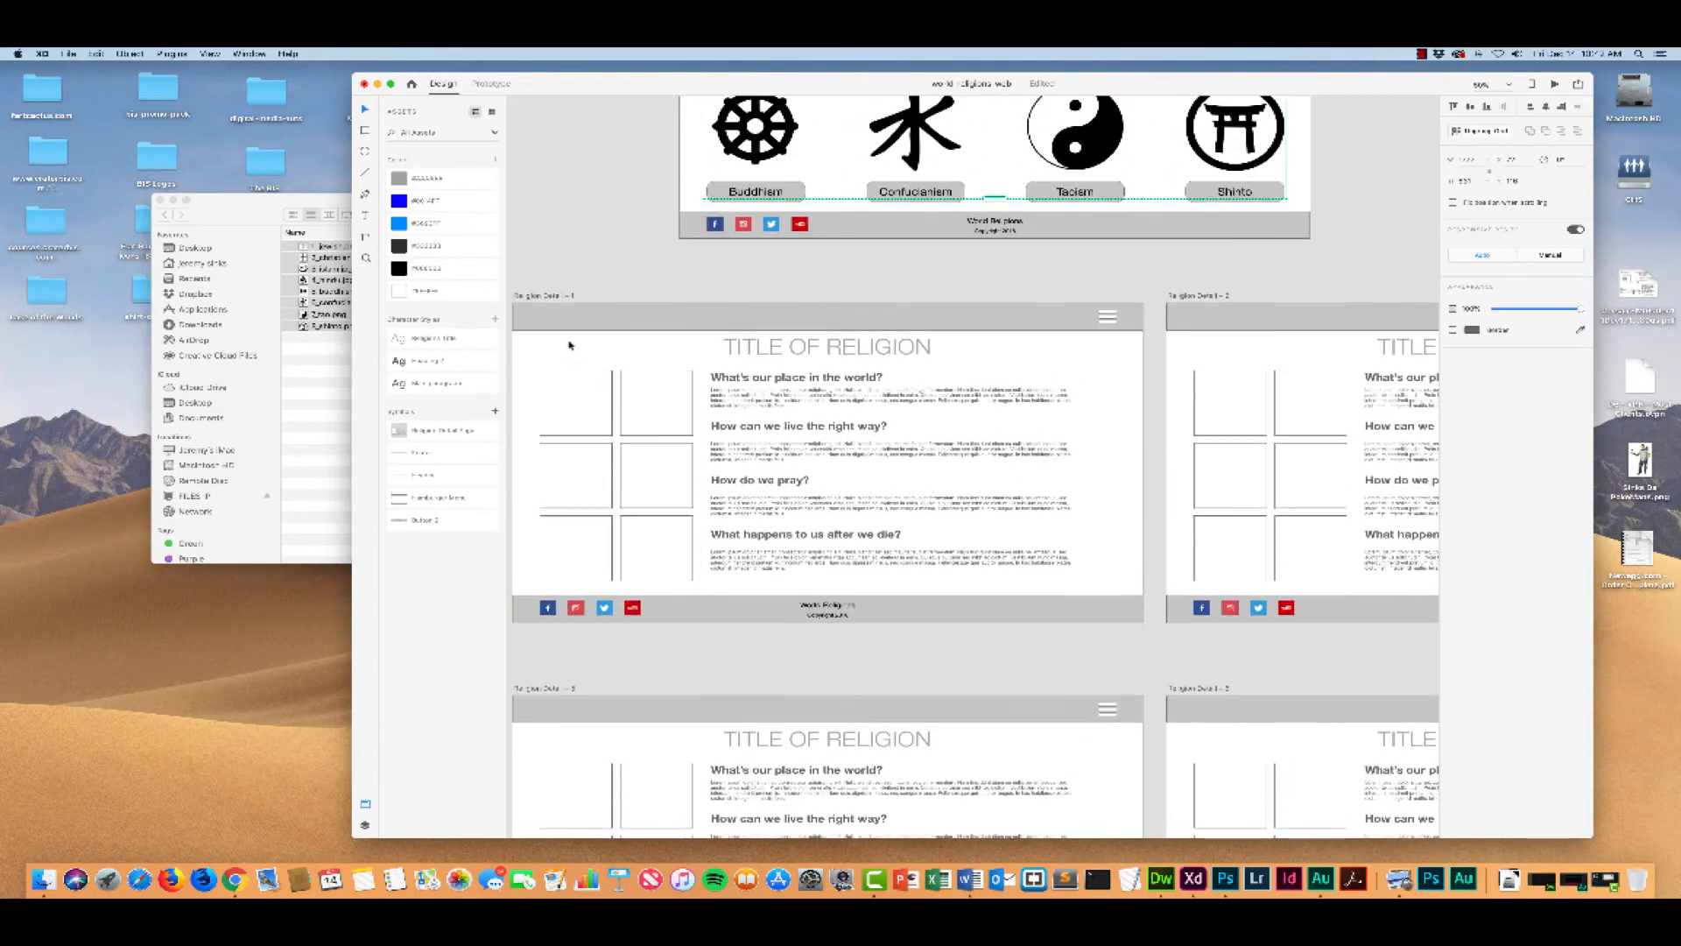
pyautogui.hscroll(-1, 570, 344)
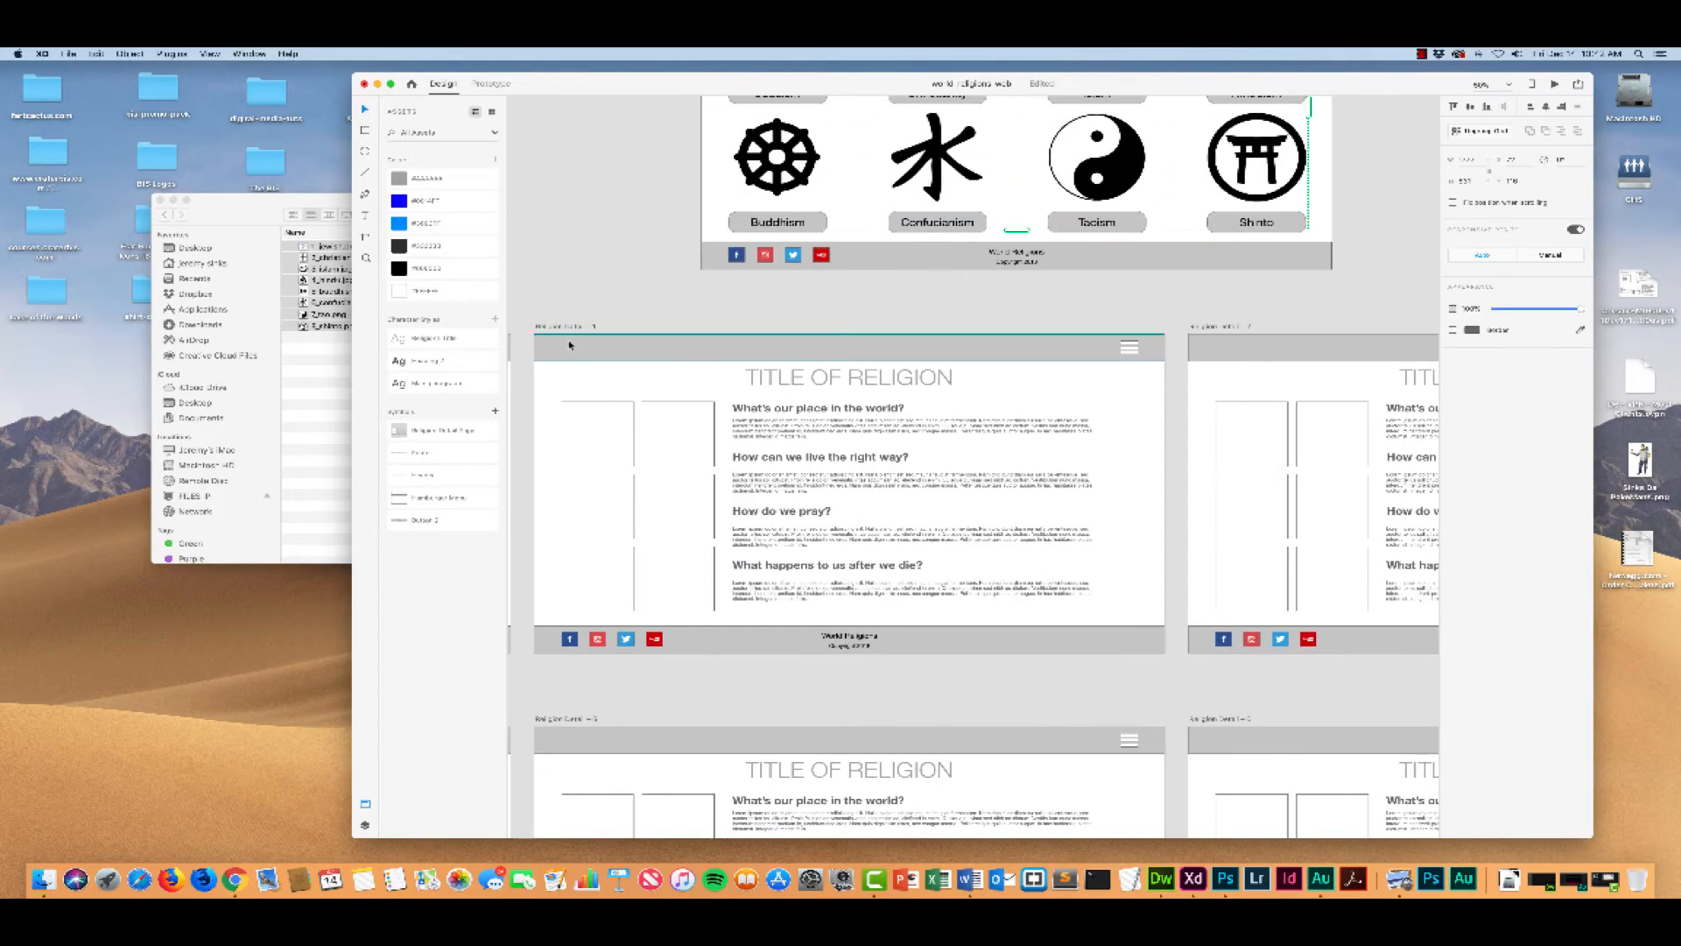
# Step: Rename the Religion Detail – 1 artboard as Judaism
pyautogui.click(785, 378)
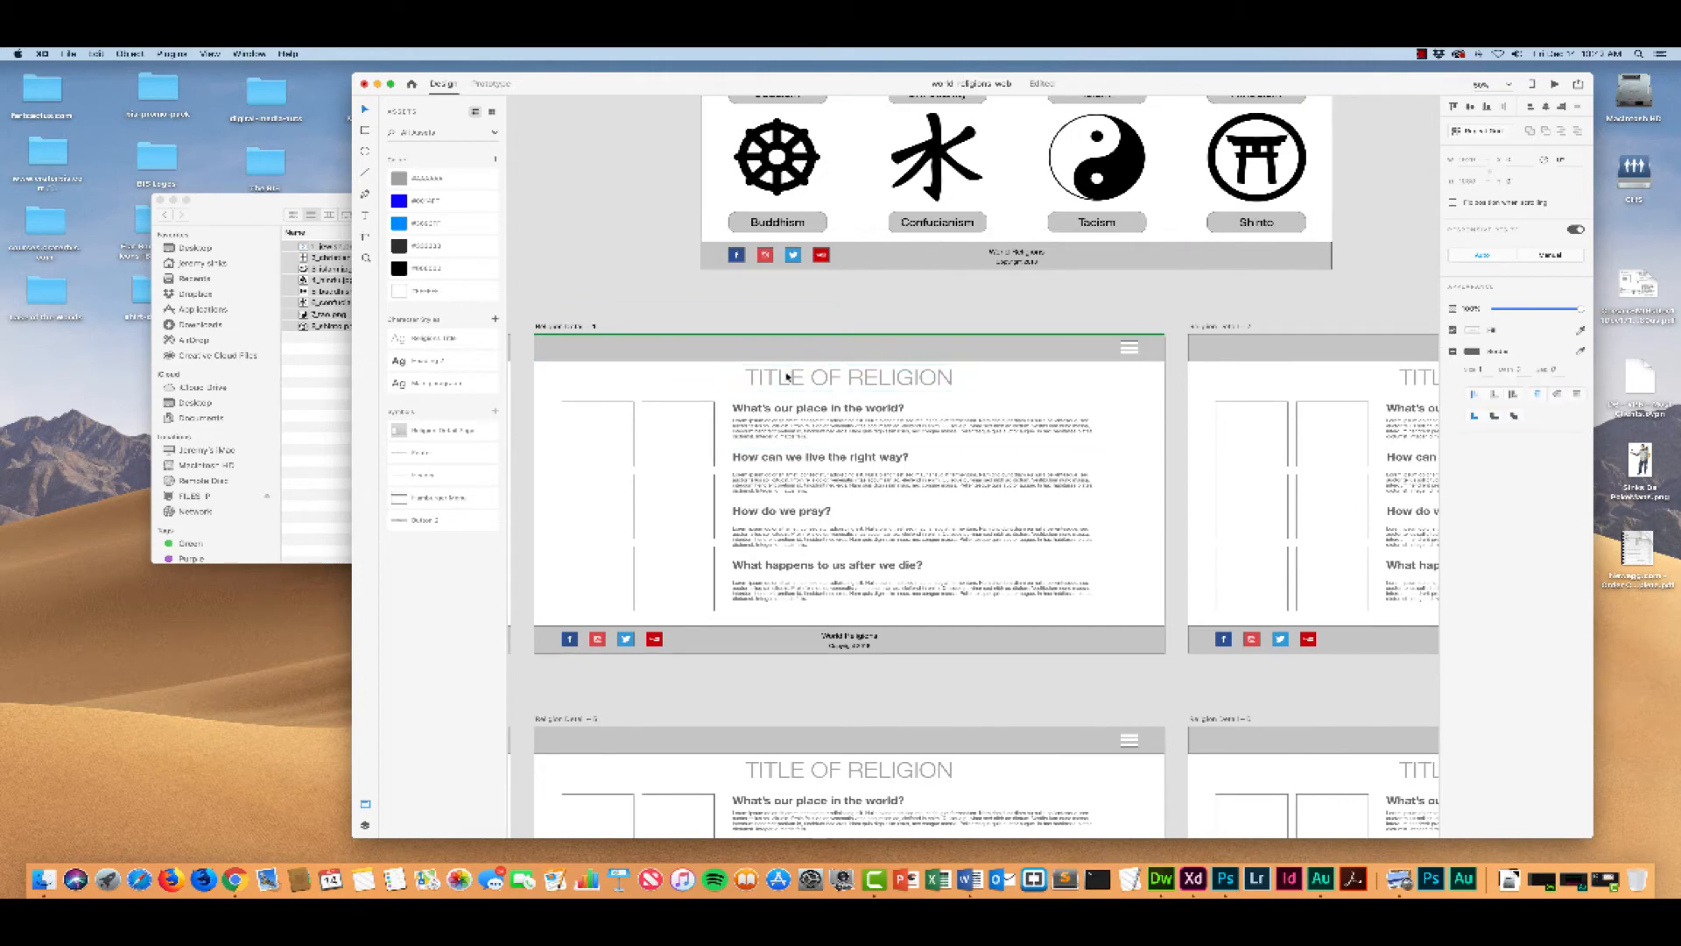
pyautogui.click(559, 327)
pyautogui.doubleClick(560, 326)
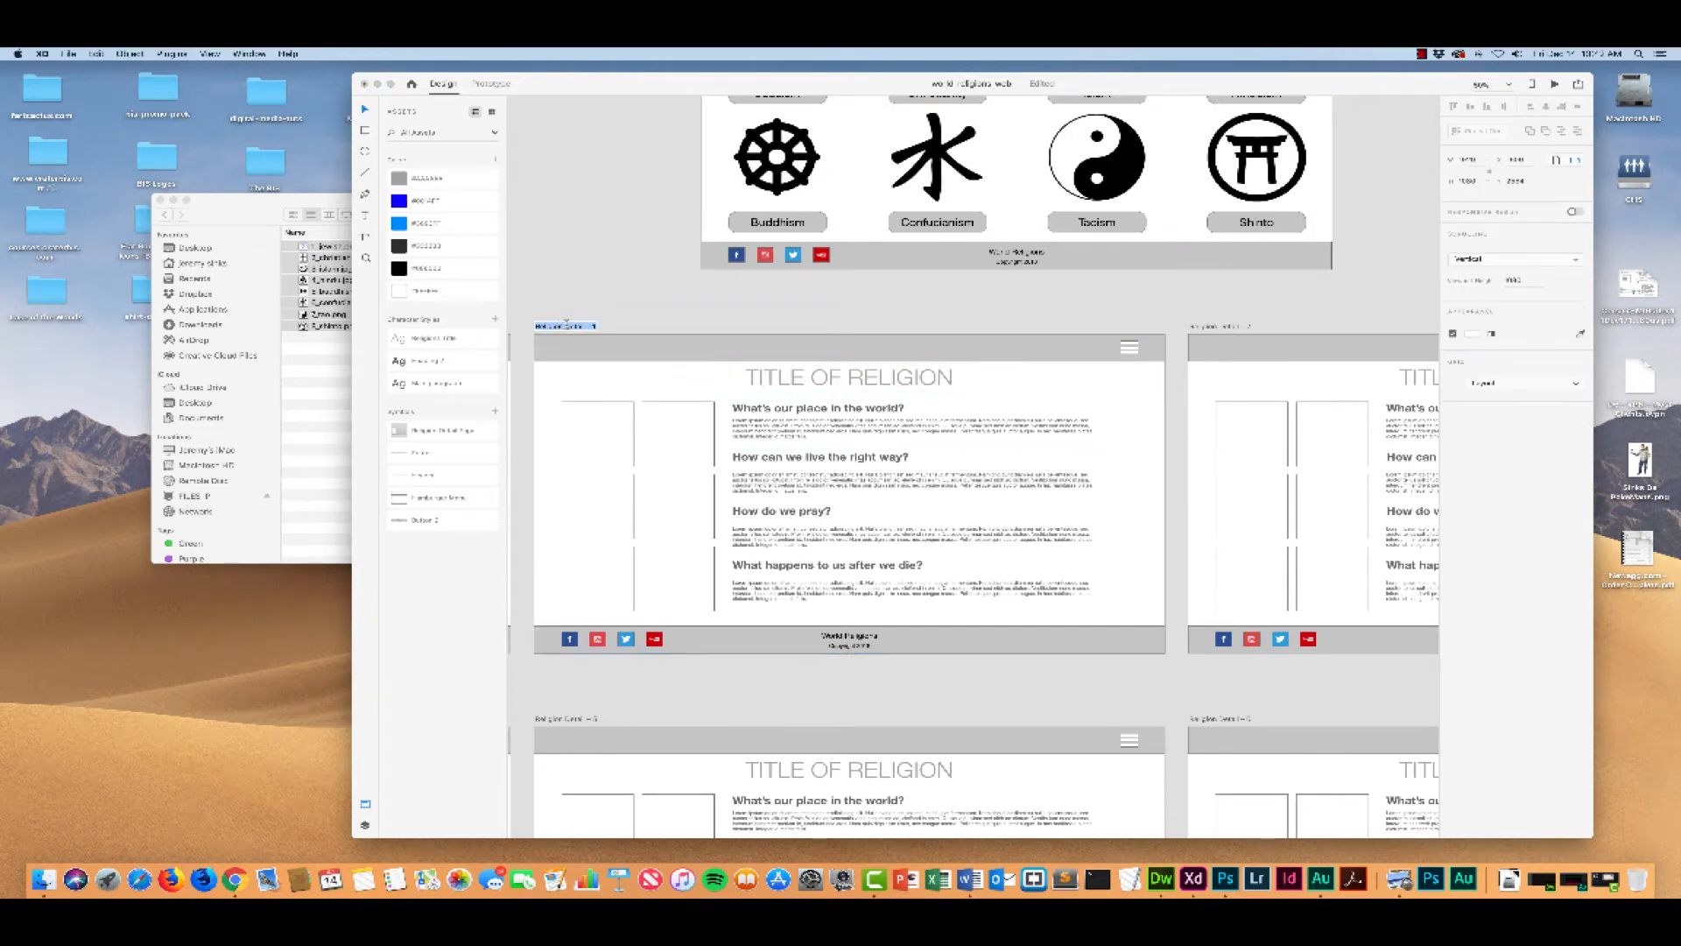
pyautogui.write('Ch')
pyautogui.press('Return')
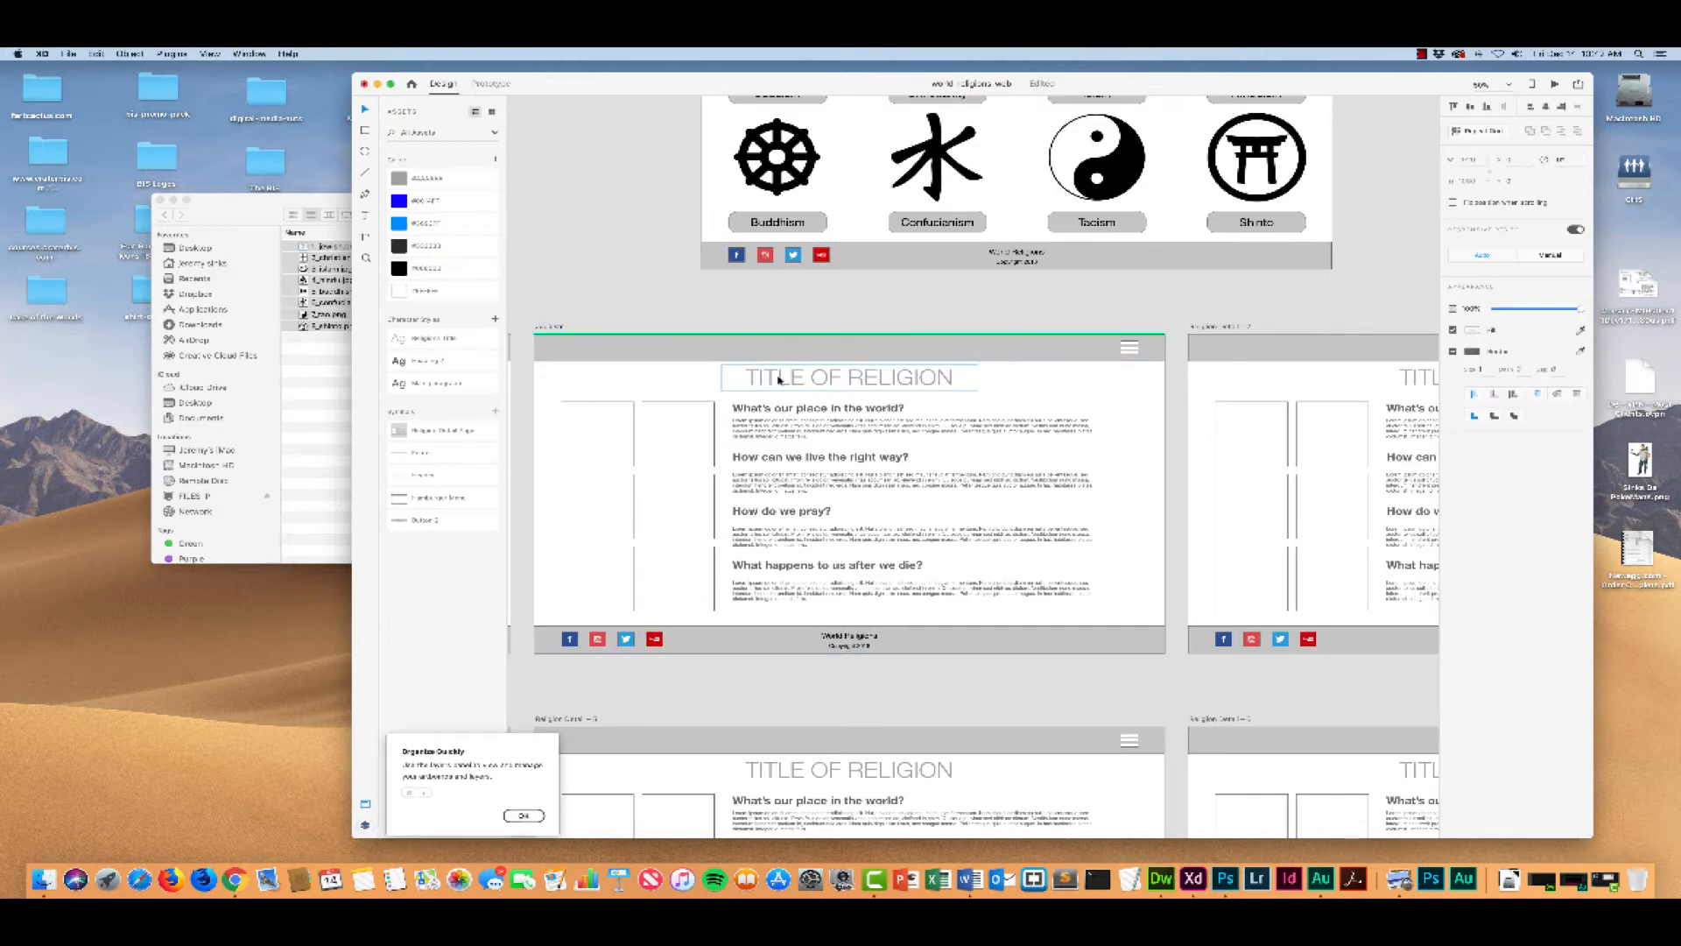
# Step: Replace the TITLE OF RELIGION heading on the Judaism detail artboard with "Judaism"
pyautogui.click(779, 379)
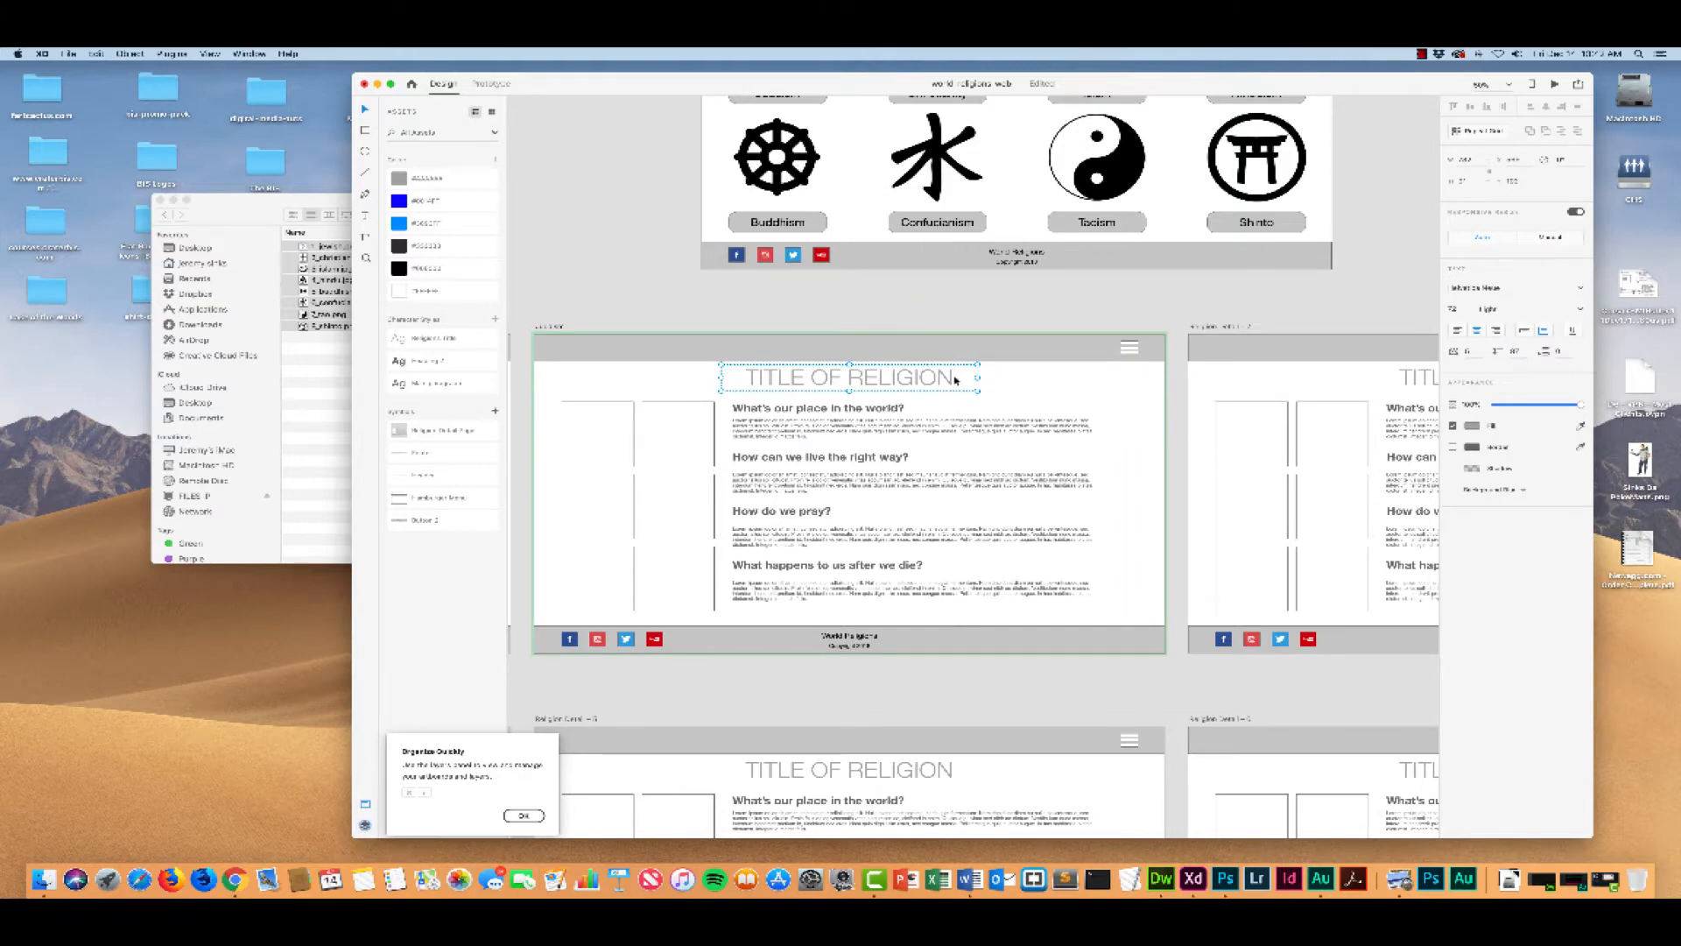
pyautogui.doubleClick(923, 377)
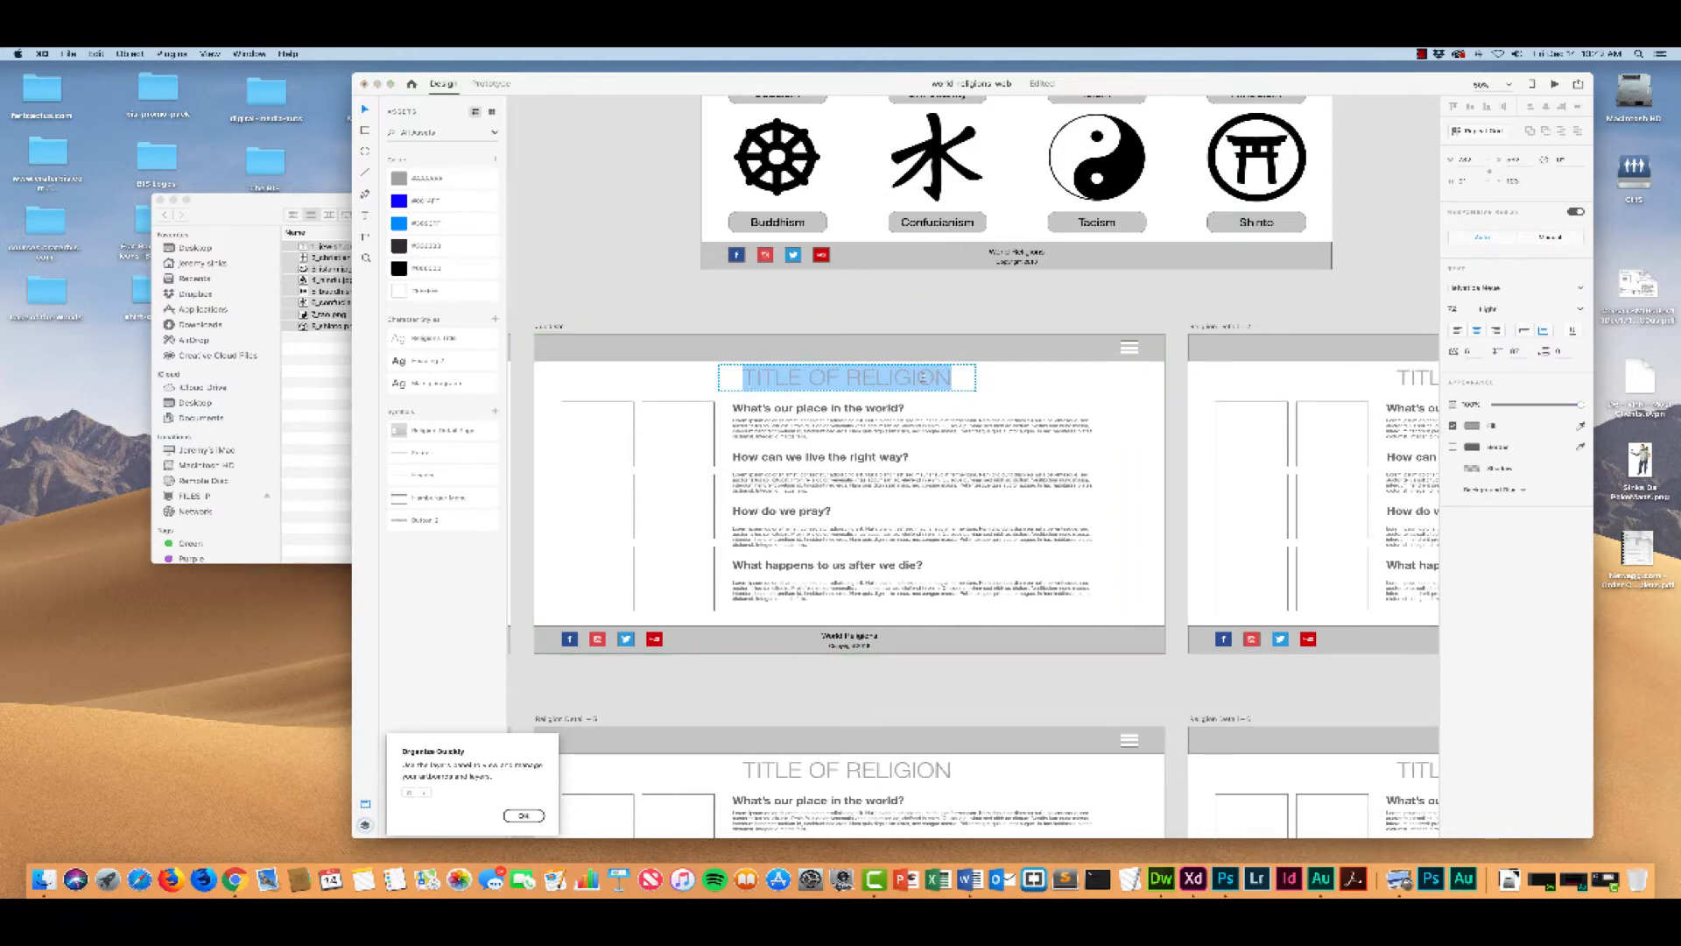
pyautogui.write('Juda')
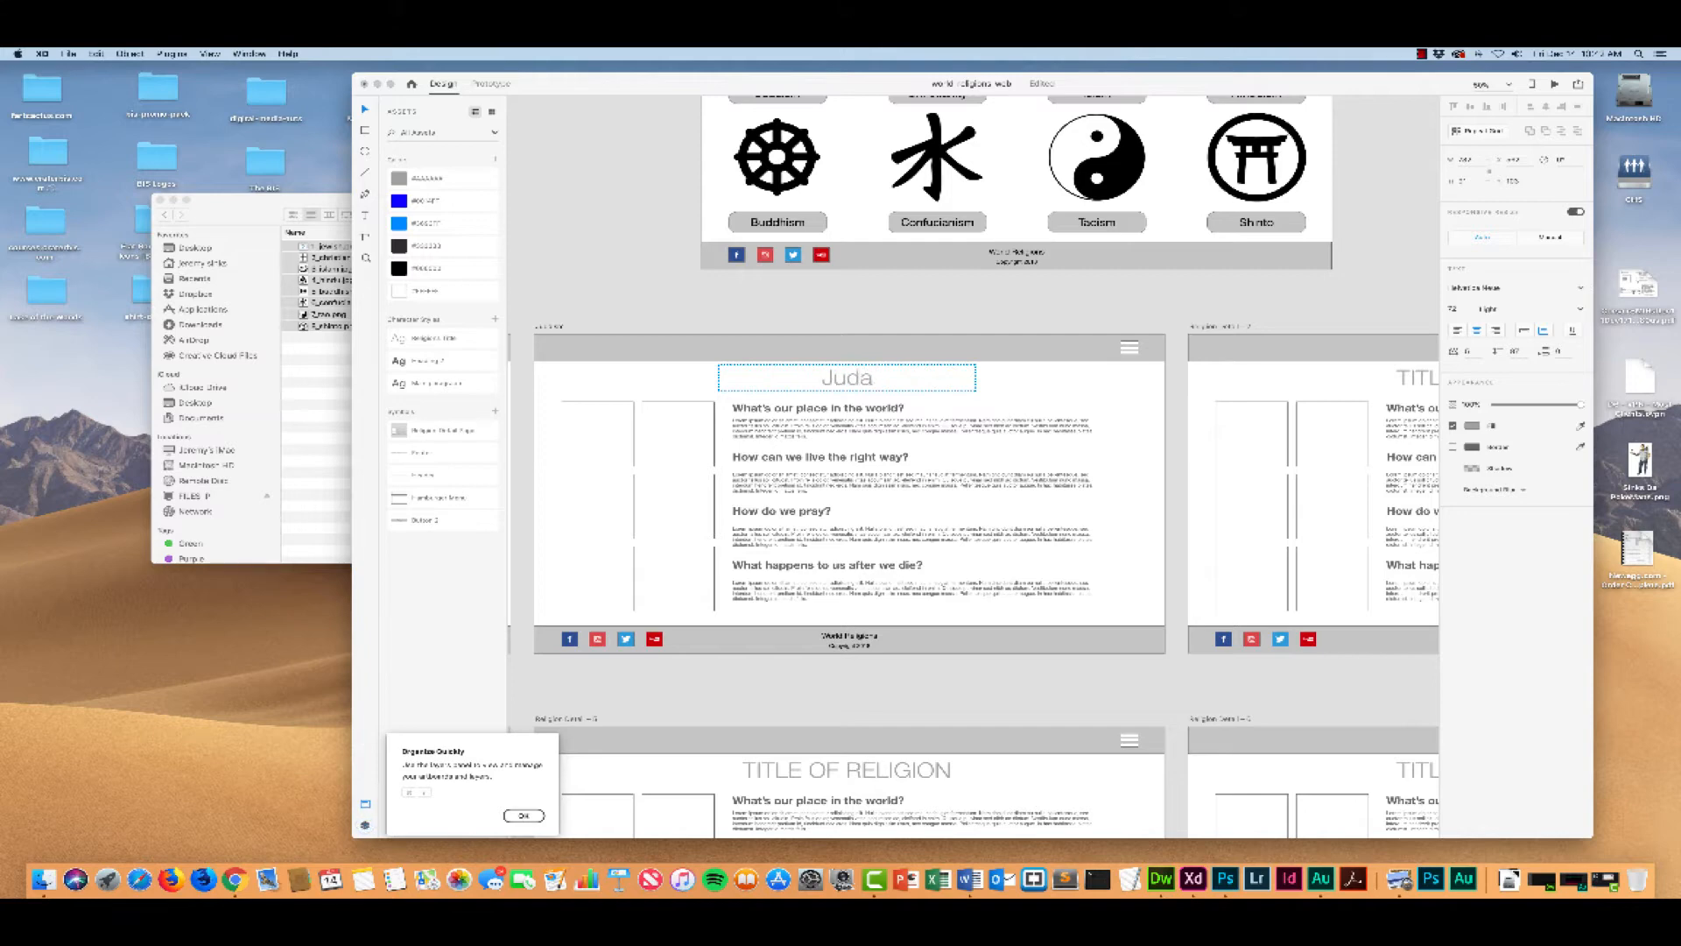
pyautogui.write('ism')
pyautogui.click(769, 432)
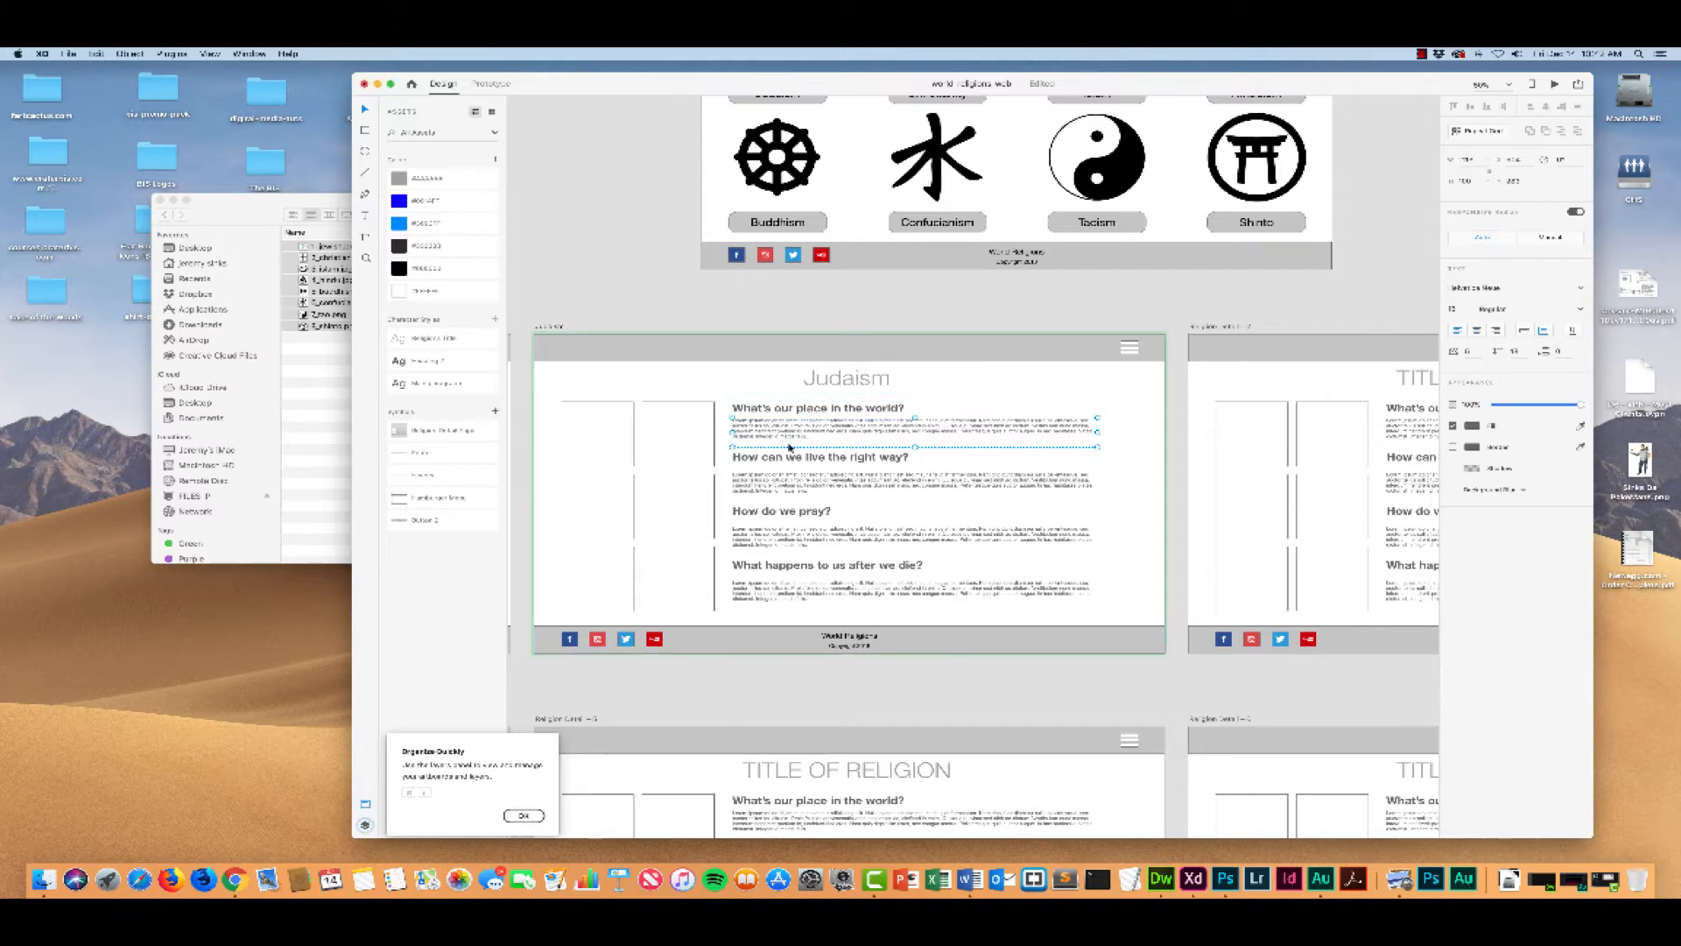
pyautogui.click(775, 480)
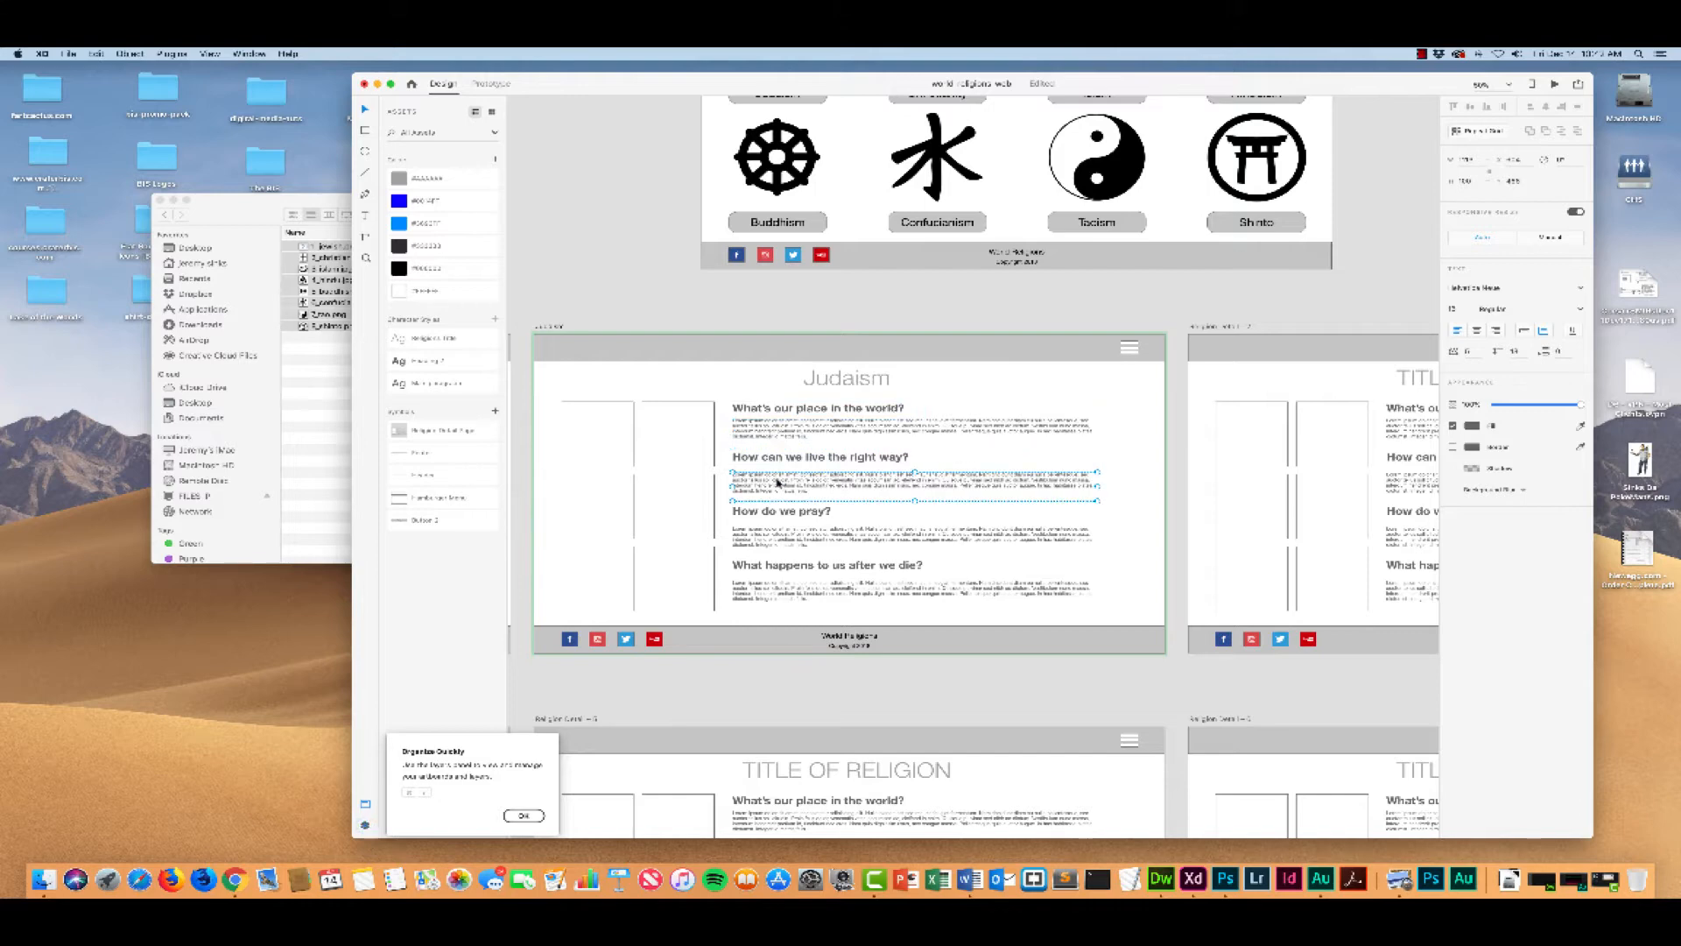
pyautogui.click(765, 434)
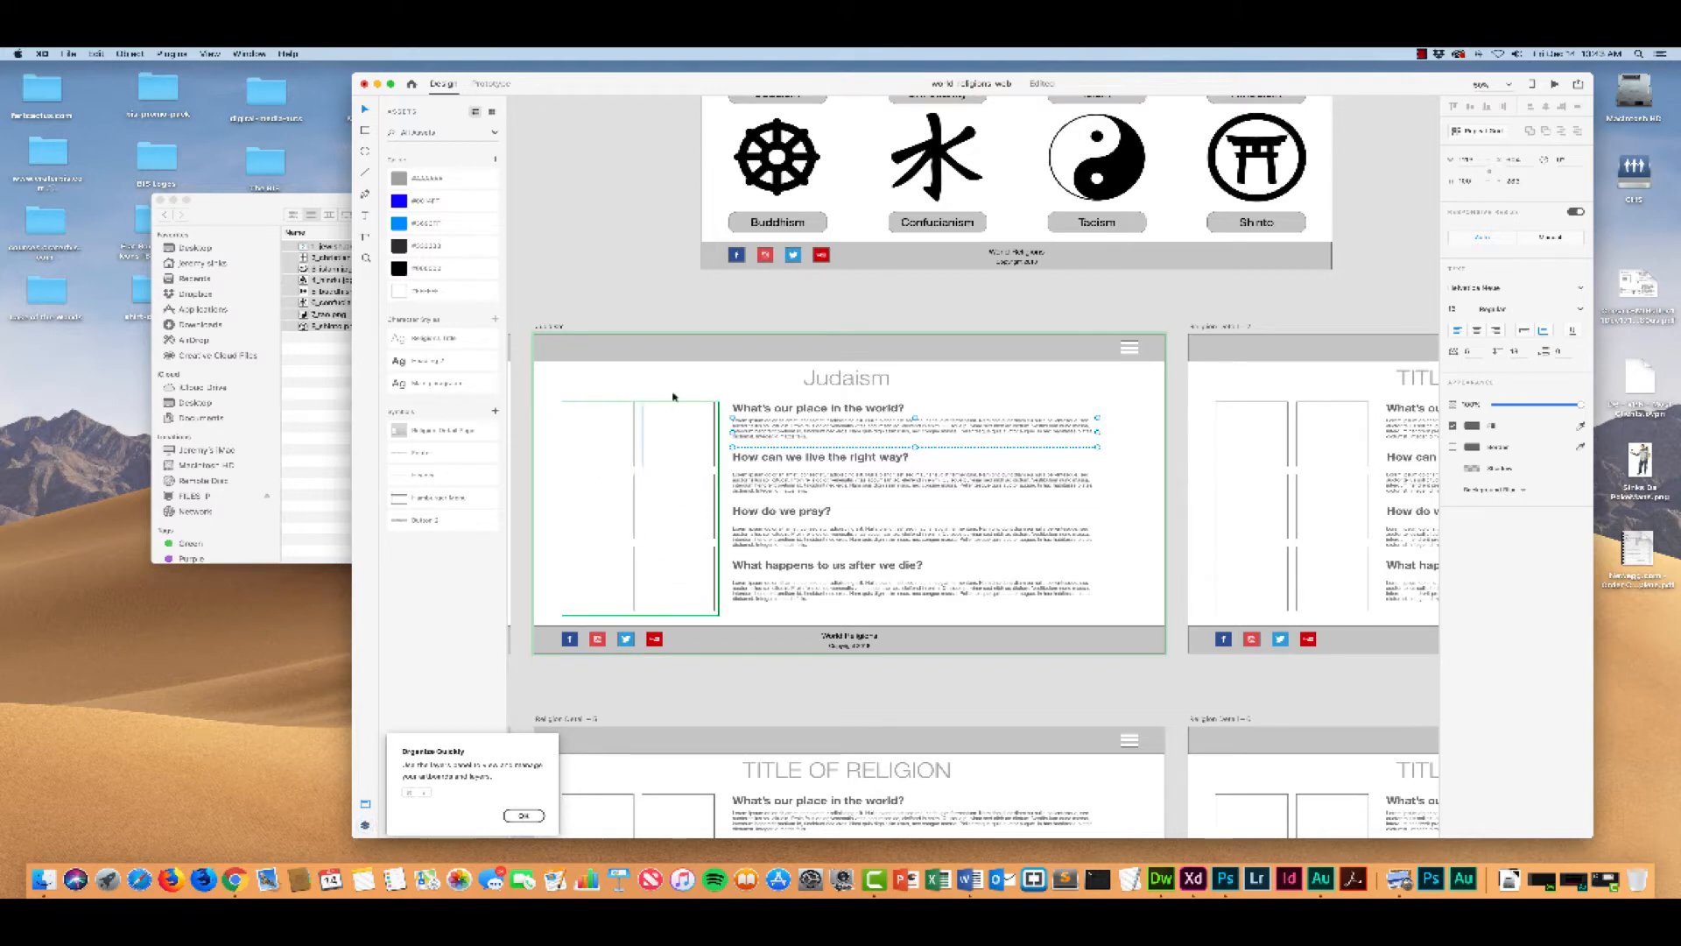
# Step: Switch to Finder, go back to the images folder and open its judaism subfolder
pyautogui.click(236, 204)
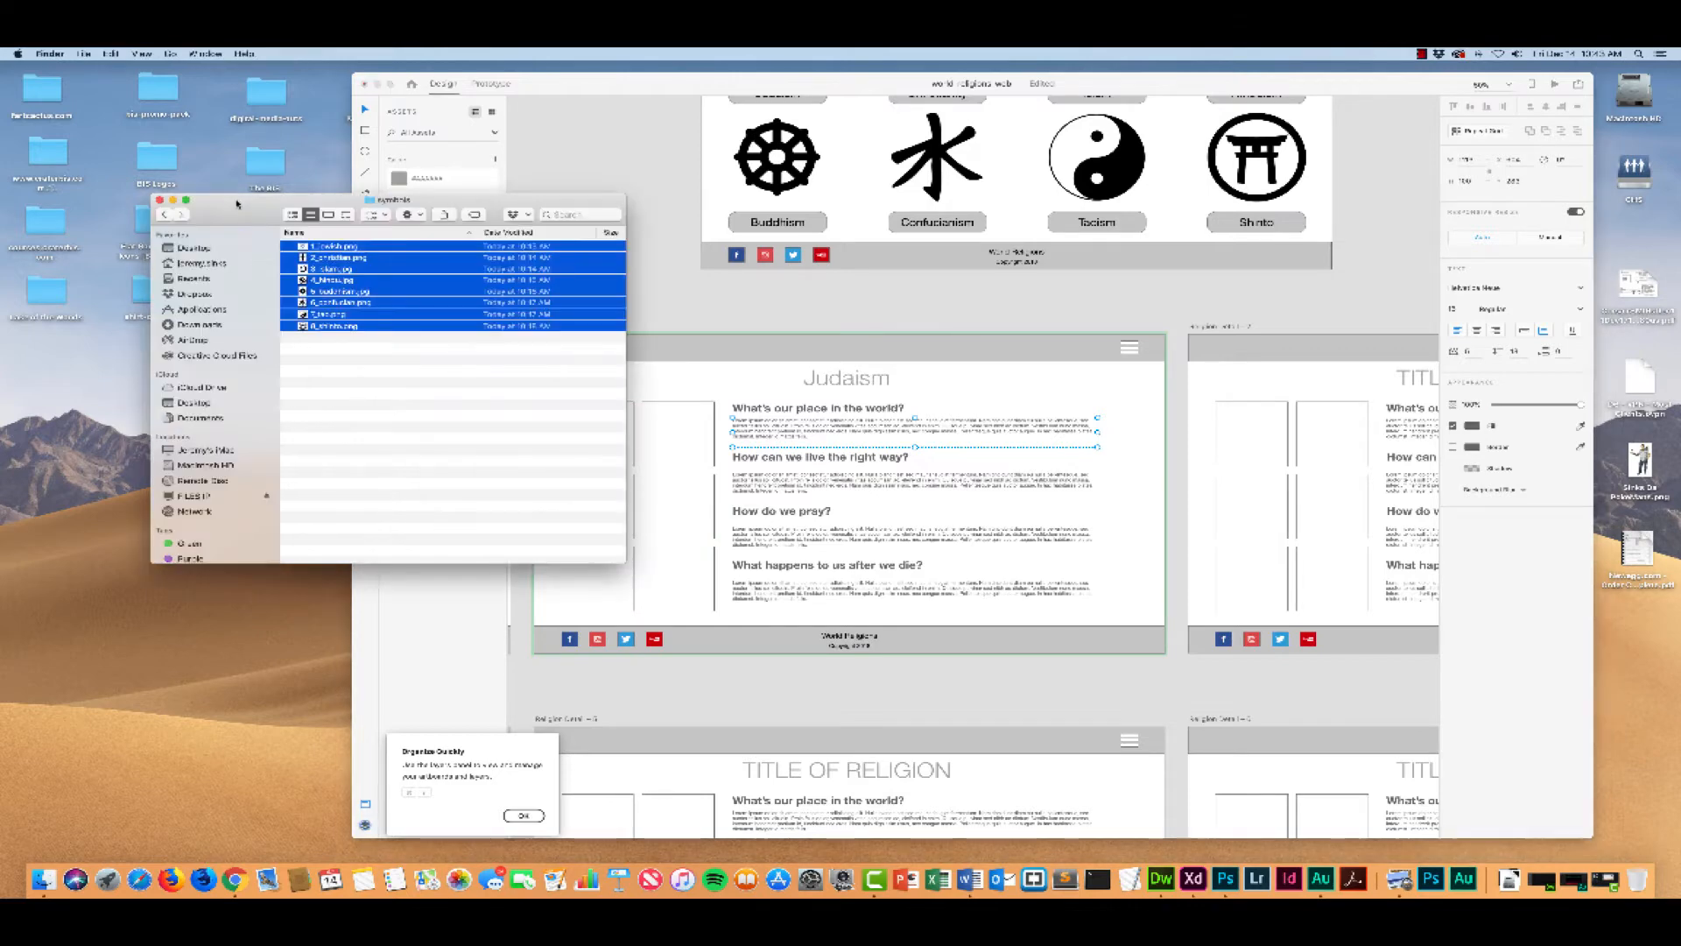
pyautogui.click(162, 215)
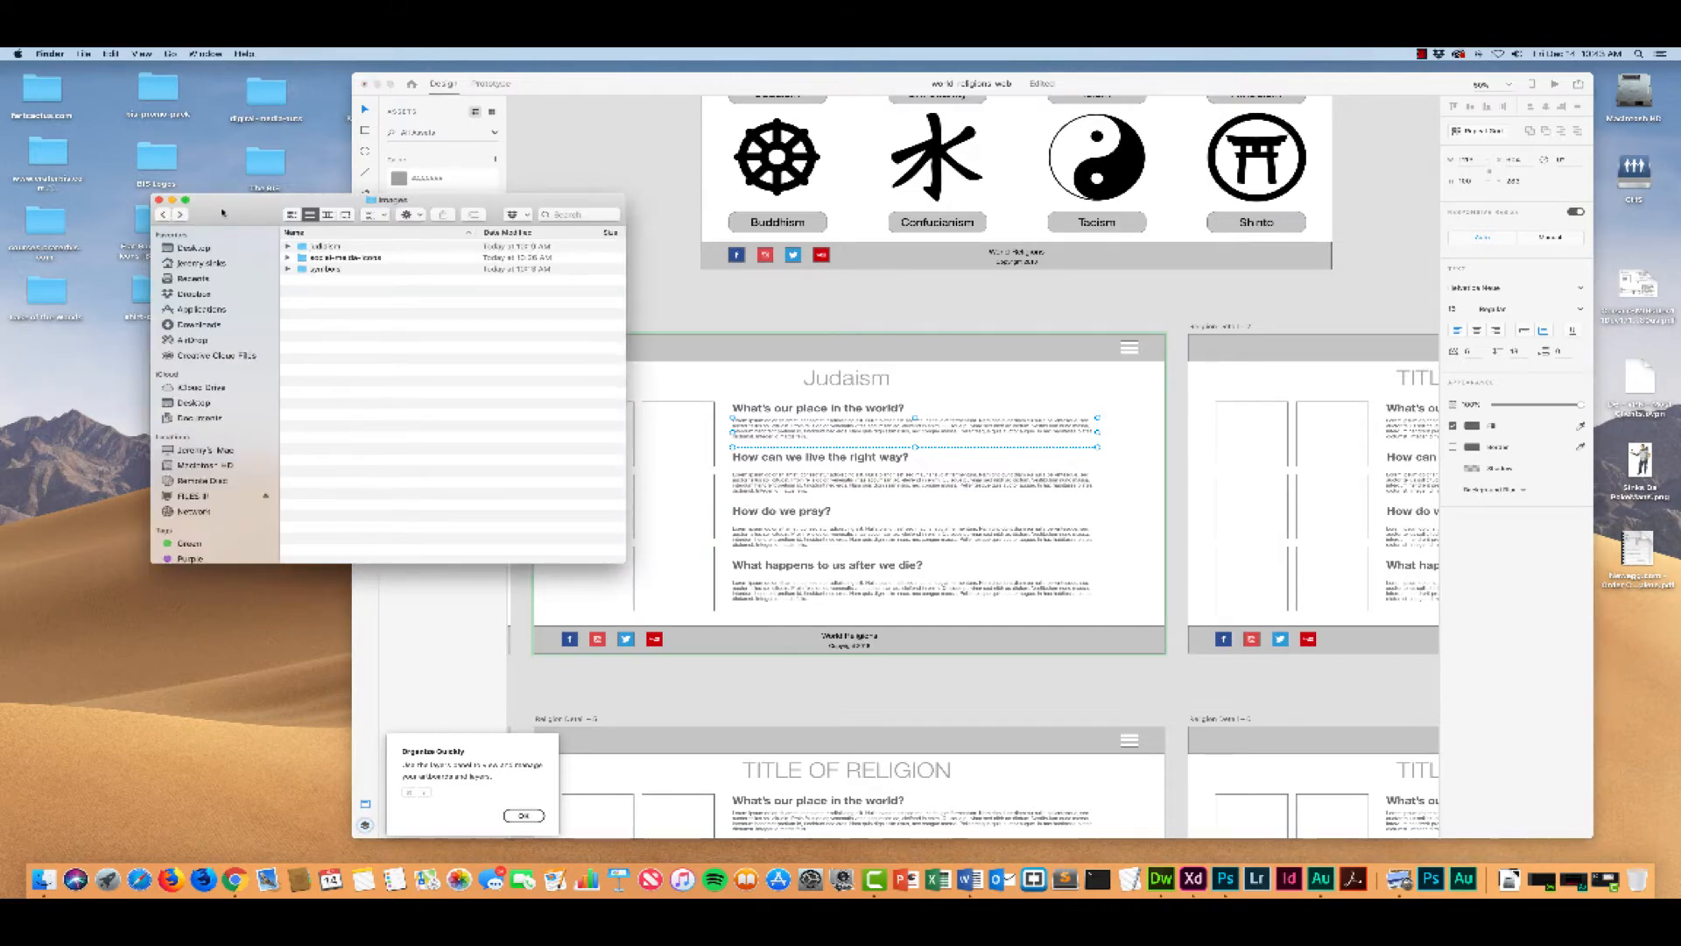
pyautogui.moveTo(222, 212); pyautogui.dragTo(210, 210)
pyautogui.click(287, 247)
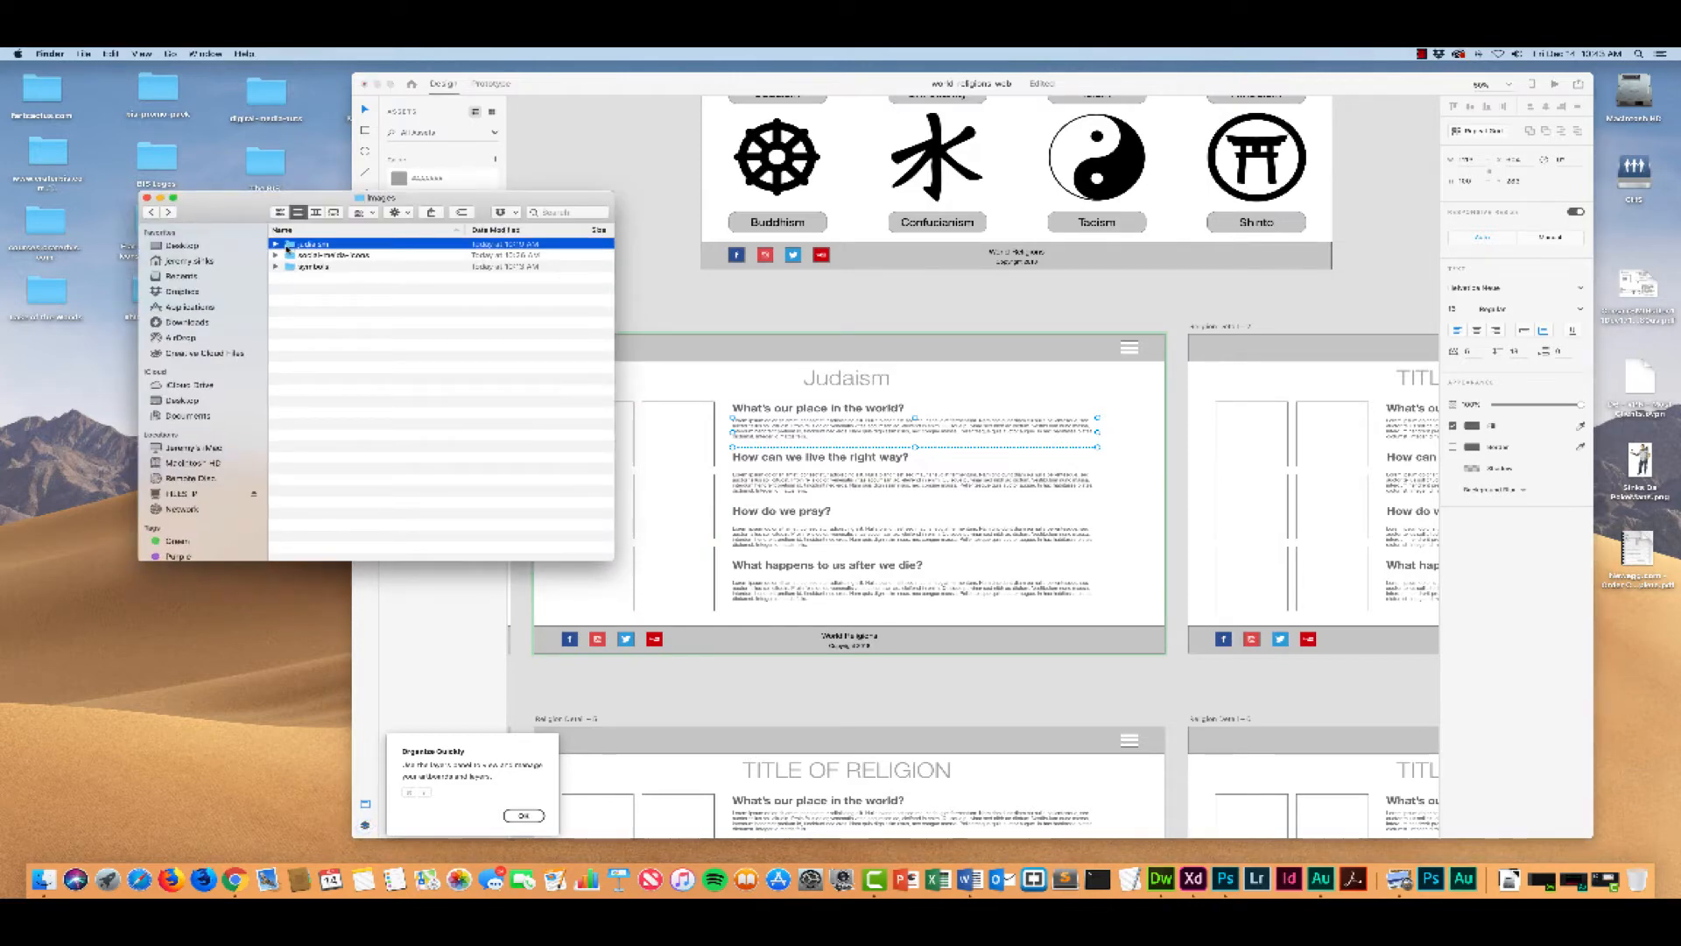
pyautogui.click(313, 248)
pyautogui.write('Judaism')
pyautogui.press('Return')
pyautogui.doubleClick(291, 245)
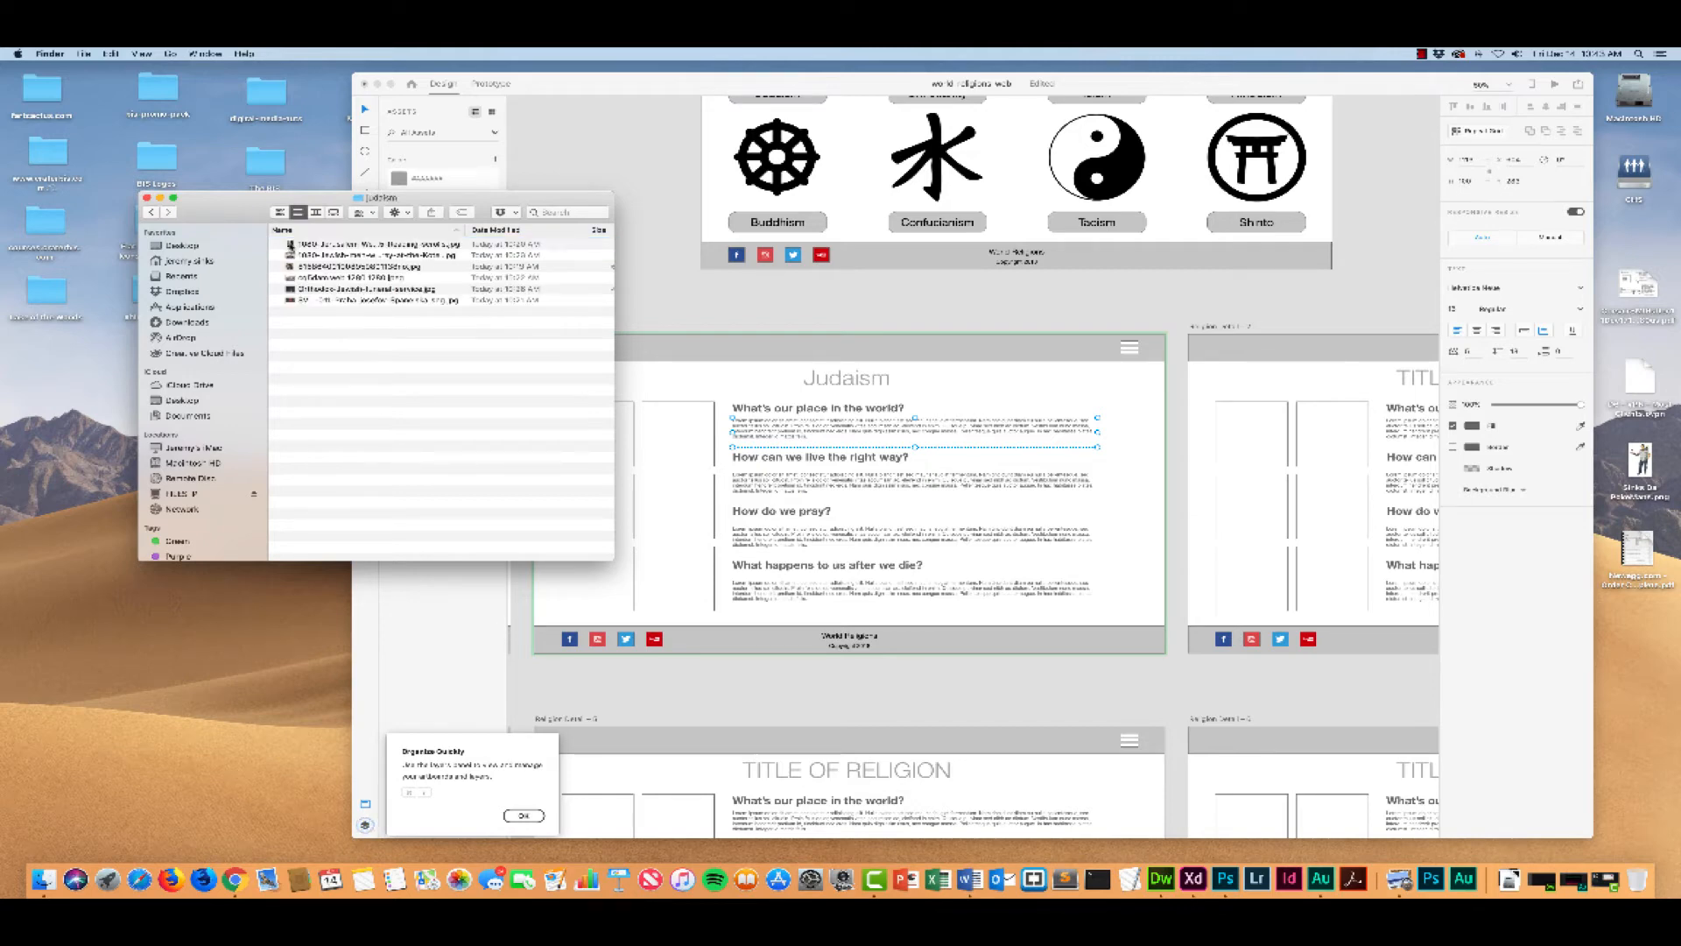
# Step: Fill the image squares of the Judaism artboard's repeat grid with all six pictures from the judaism folder
pyautogui.click(291, 245)
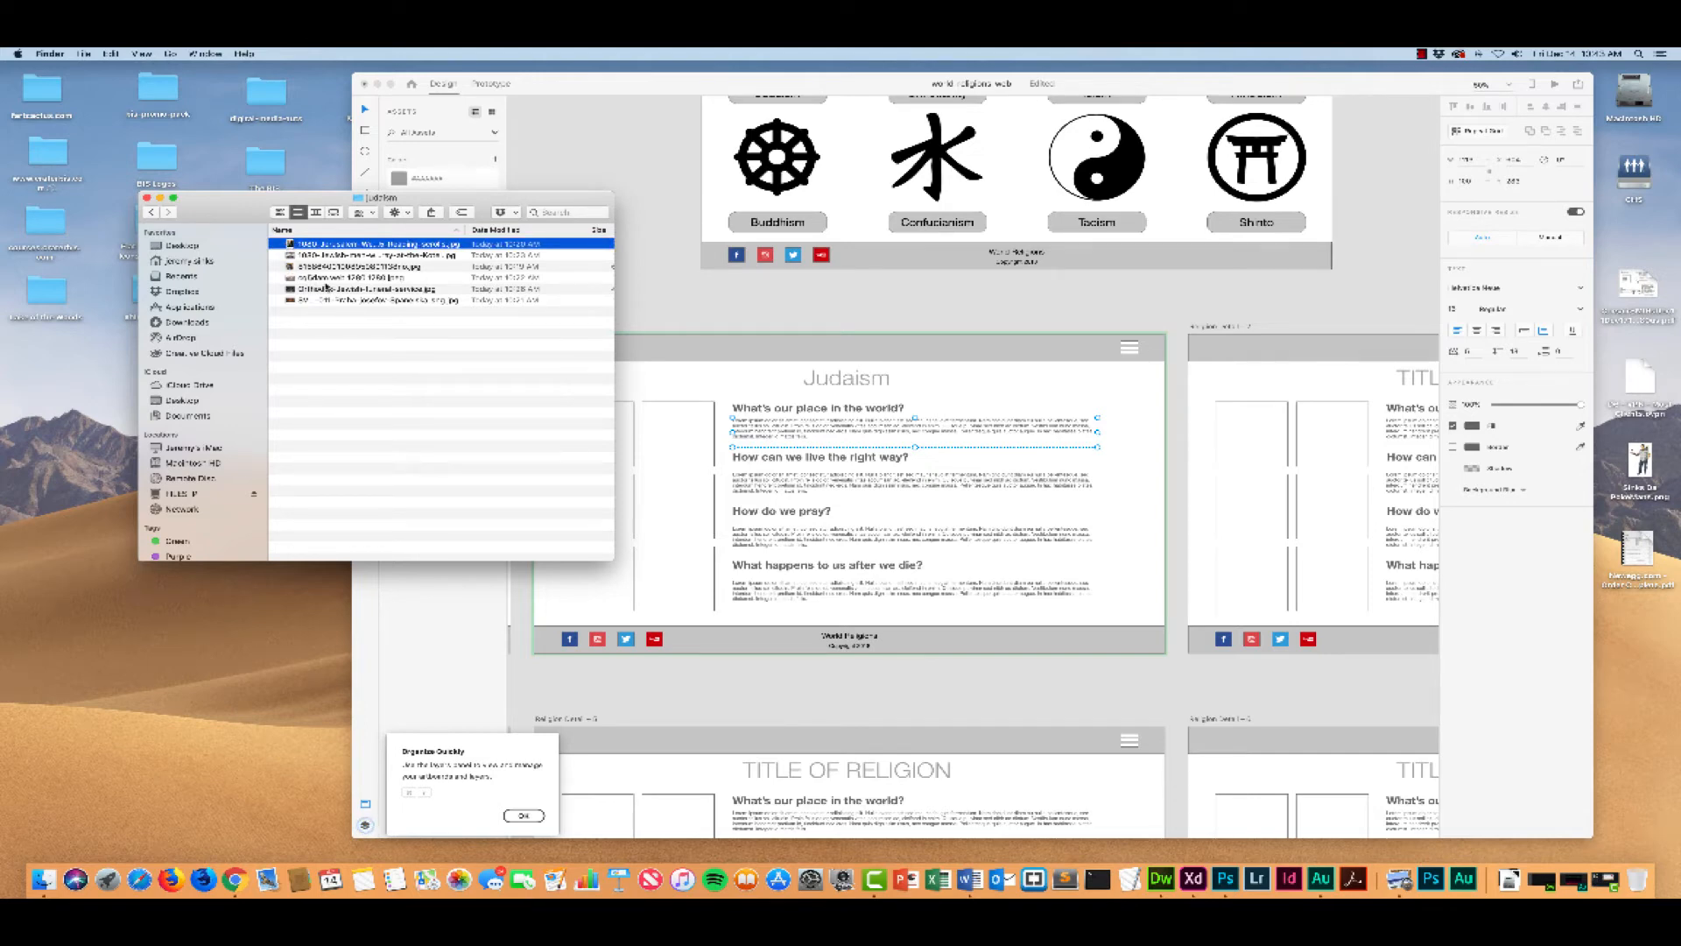
pyautogui.keyDown('shift'); pyautogui.click(309, 300); pyautogui.keyUp('shift')
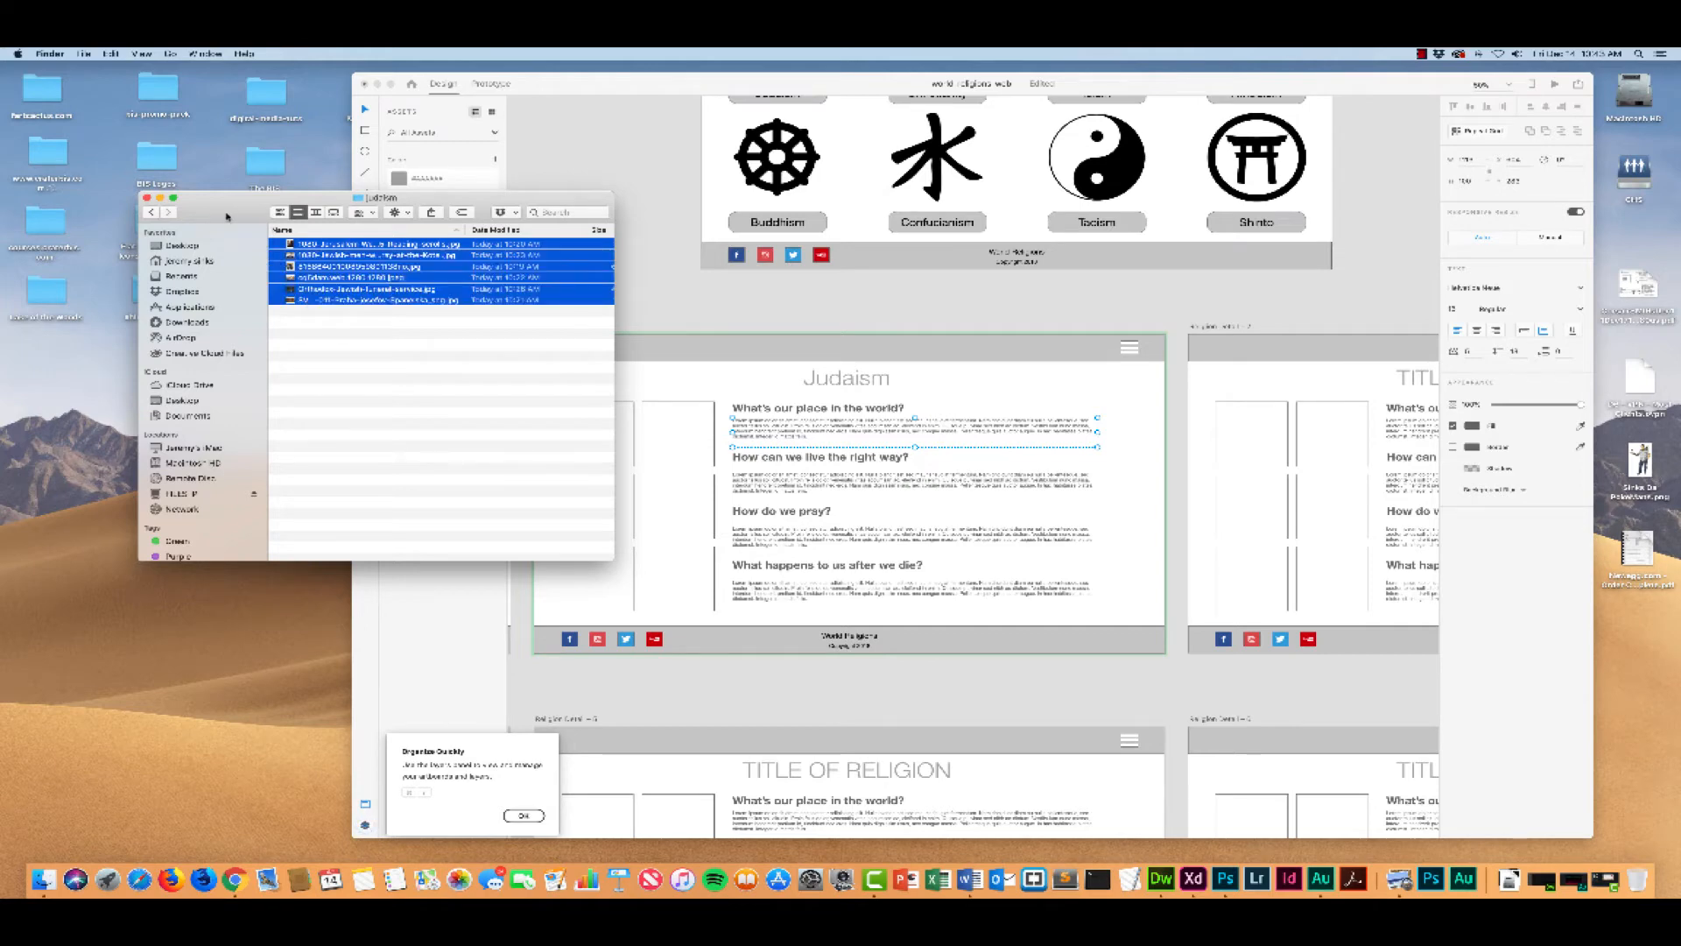
pyautogui.moveTo(226, 215); pyautogui.dragTo(175, 214)
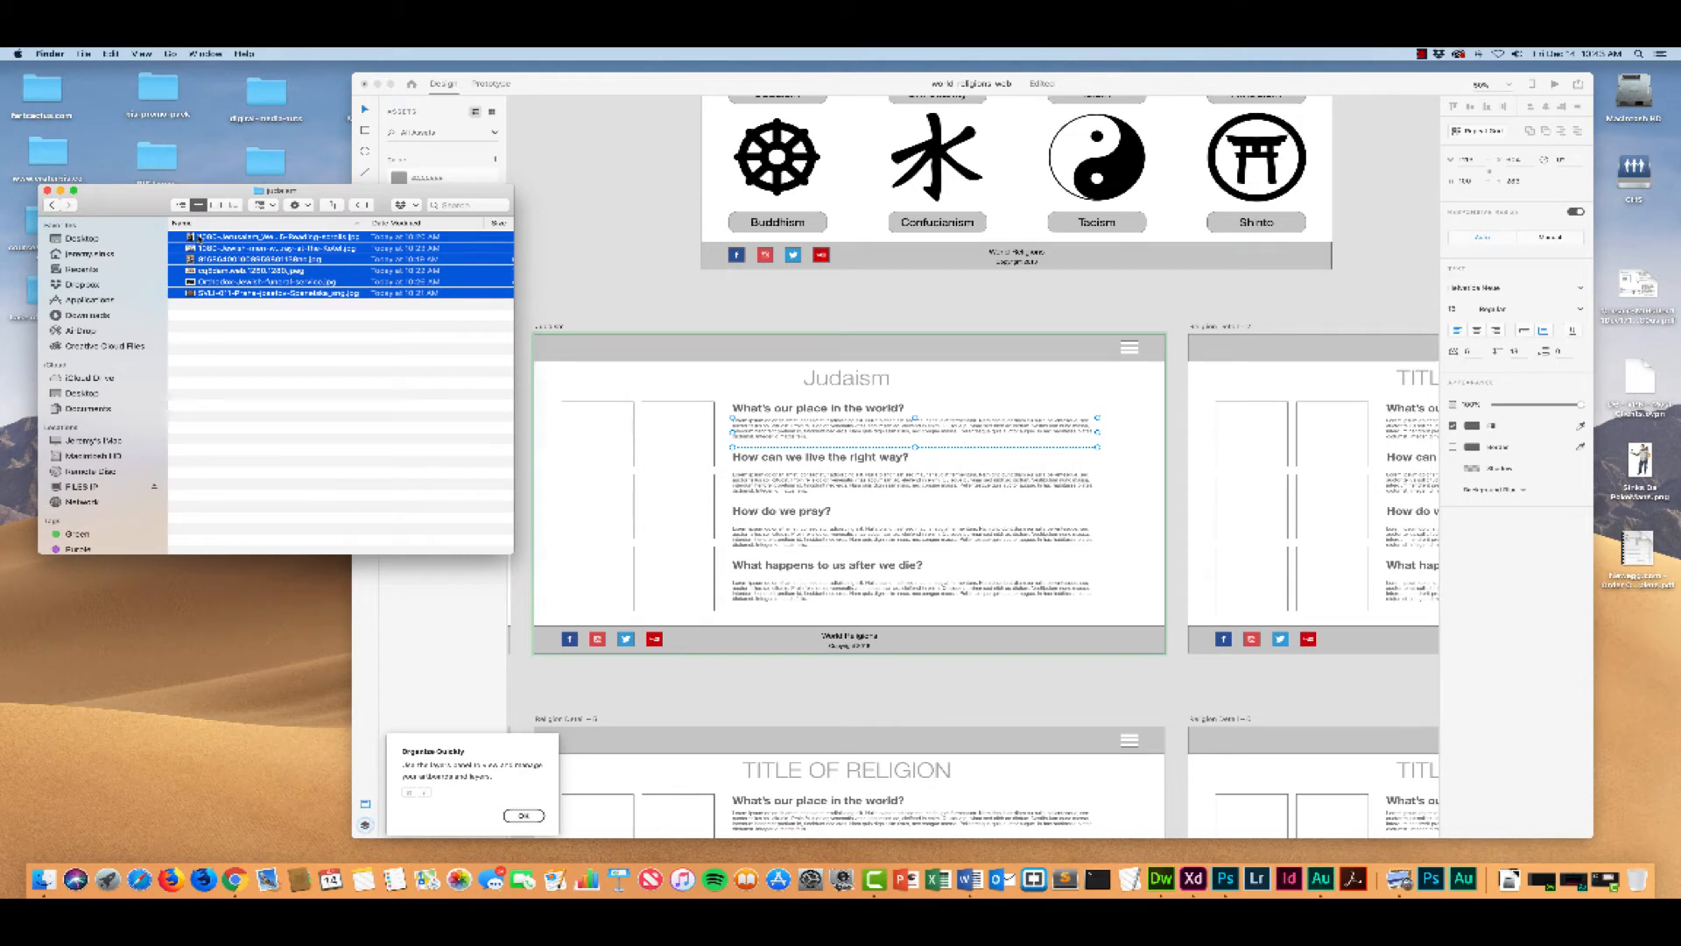
pyautogui.moveTo(191, 237); pyautogui.dragTo(589, 426)
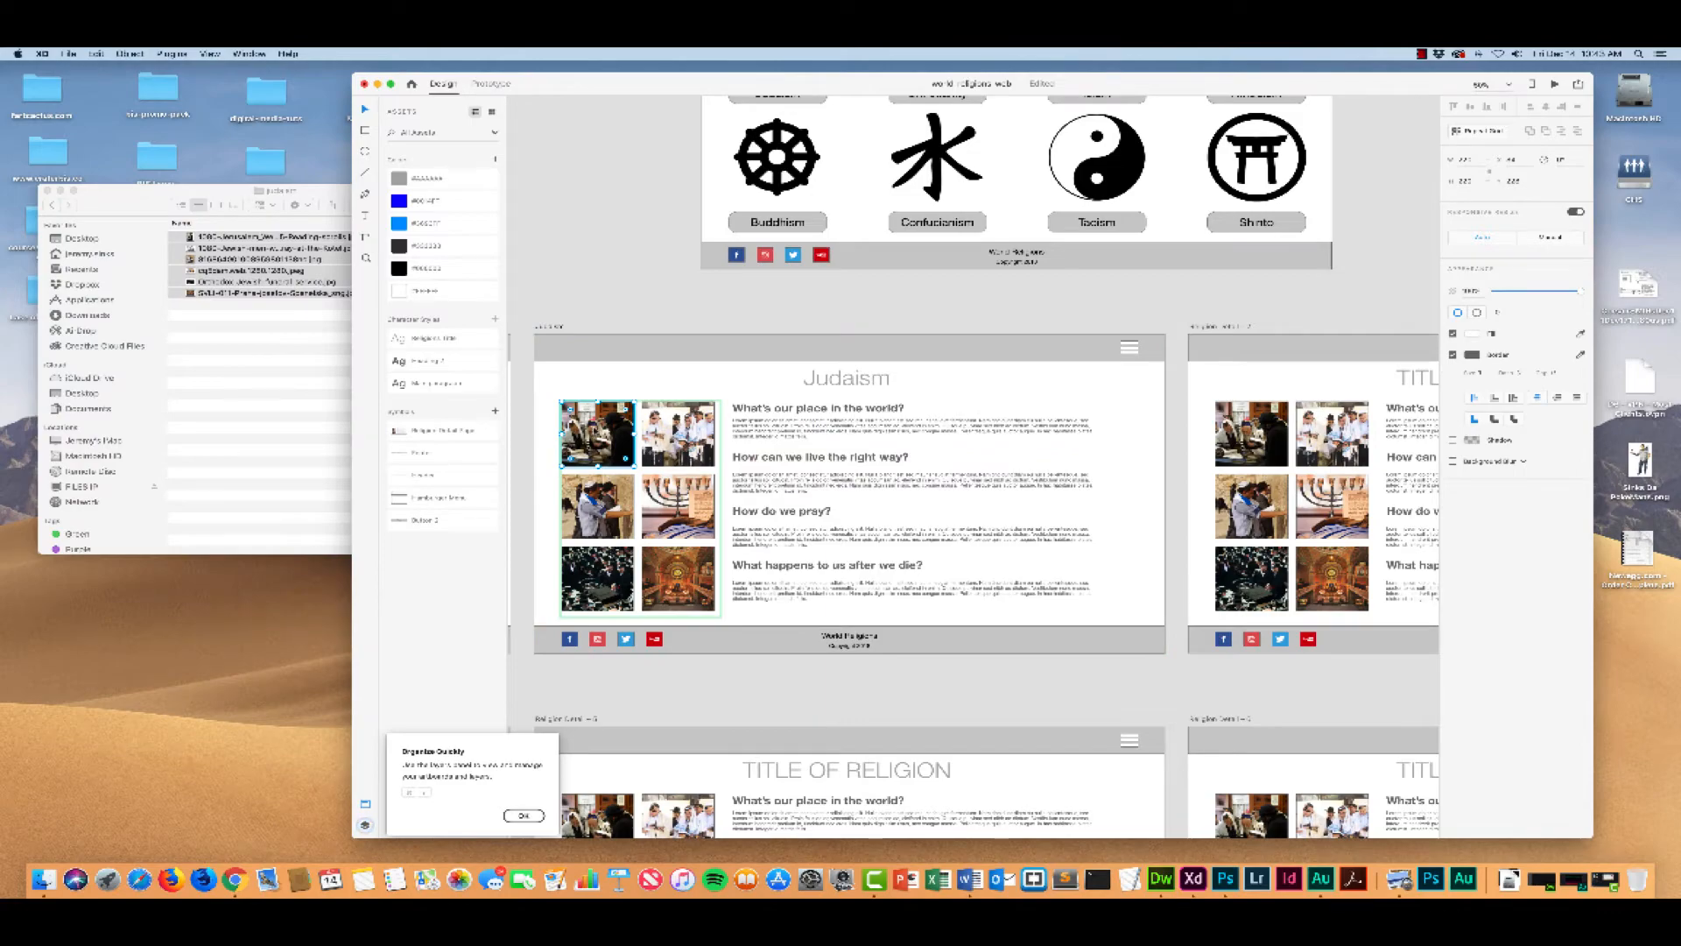
# Step: Check the image squares across the other religion detail artboards against those on the Judaism artboard
pyautogui.hscroll(5, 598, 427)
pyautogui.scroll(-1, 598, 426)
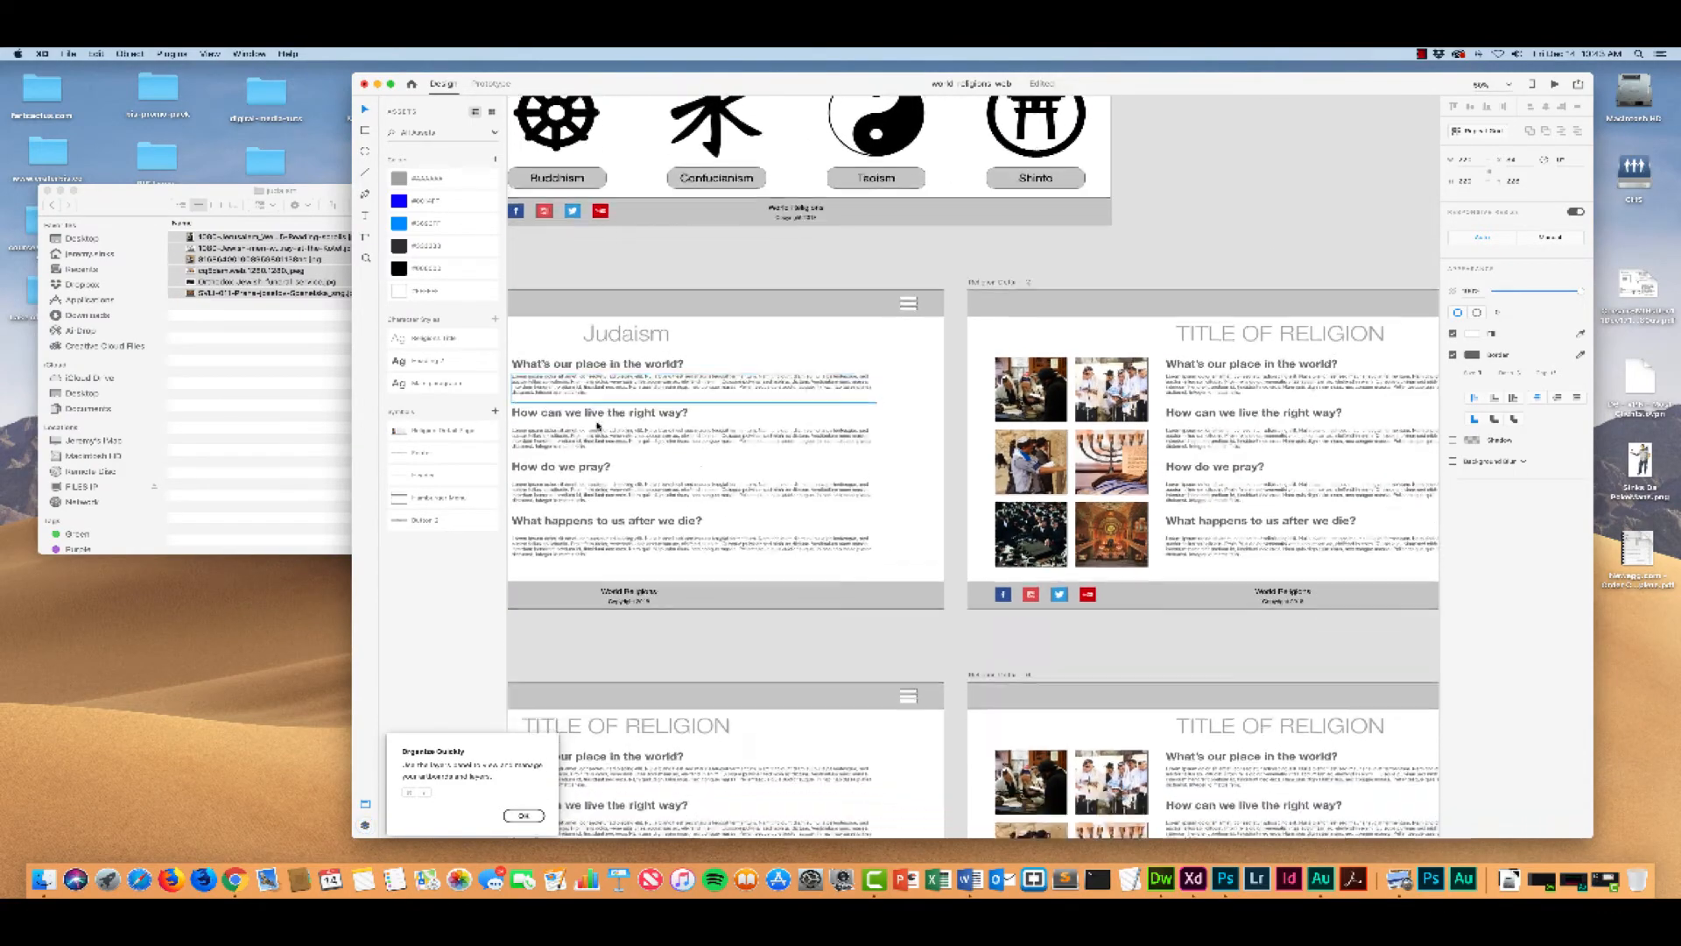
pyautogui.scroll(-5, 597, 427)
pyautogui.hscroll(-9, 597, 427)
pyautogui.scroll(3, 596, 427)
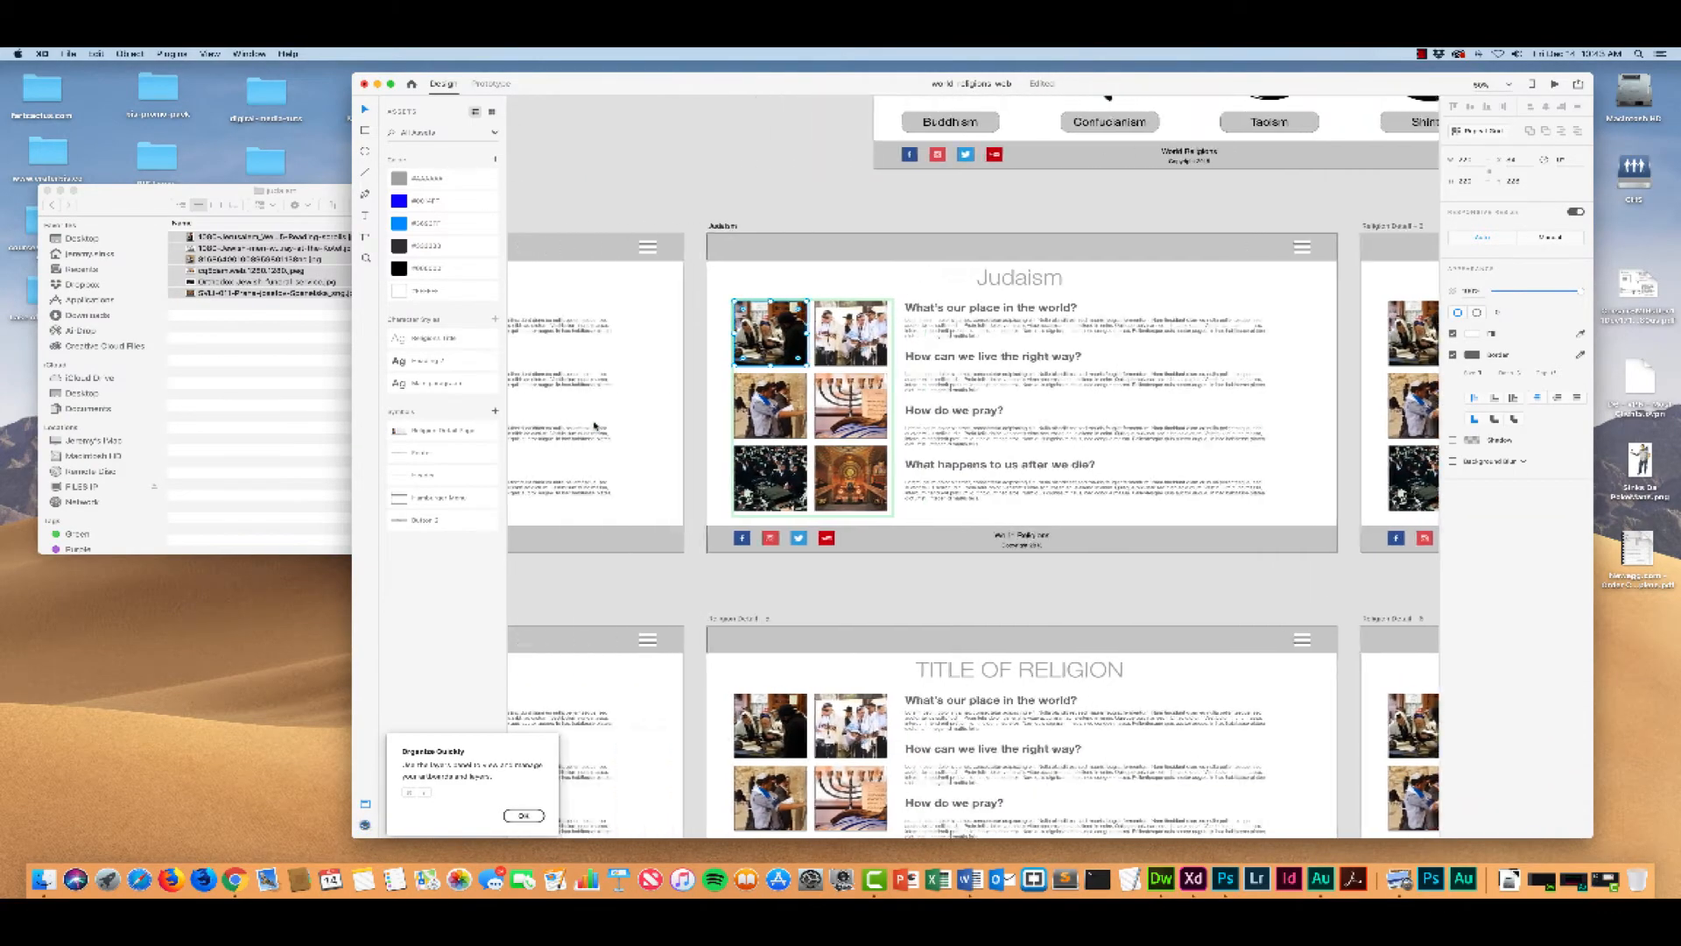
pyautogui.hscroll(-10, 596, 426)
pyautogui.hscroll(4, 589, 420)
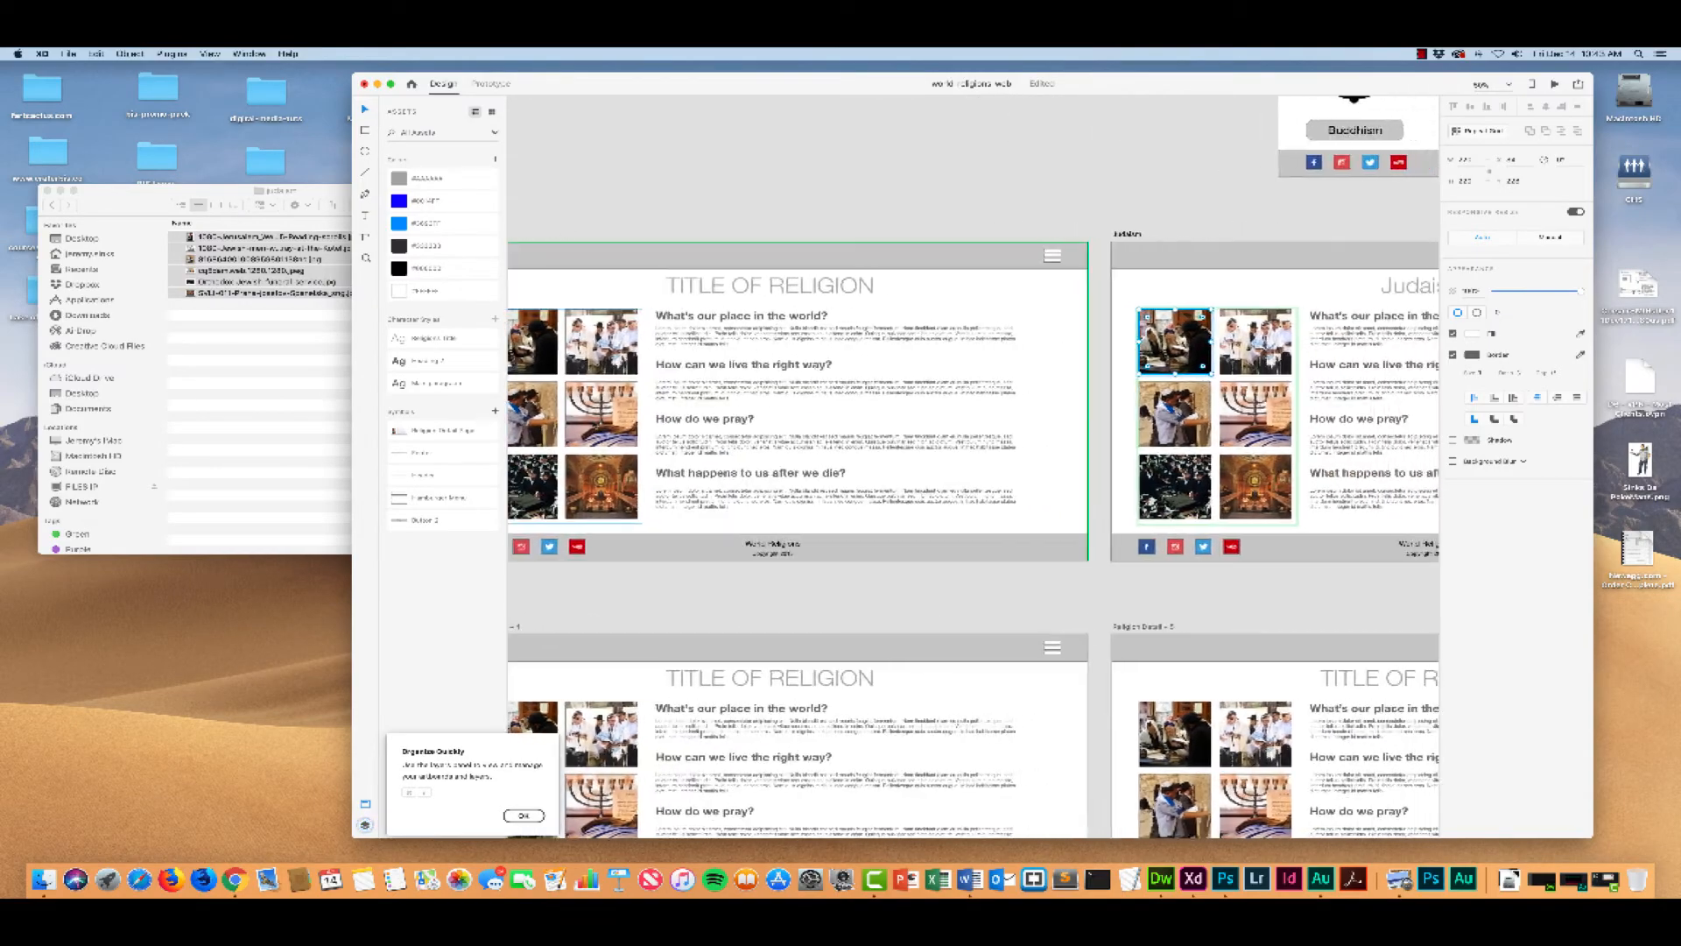
pyautogui.hscroll(-1, 591, 421)
pyautogui.hscroll(4, 590, 422)
pyautogui.scroll(1, 590, 423)
pyautogui.scroll(-1, 592, 423)
pyautogui.hscroll(-5, 595, 423)
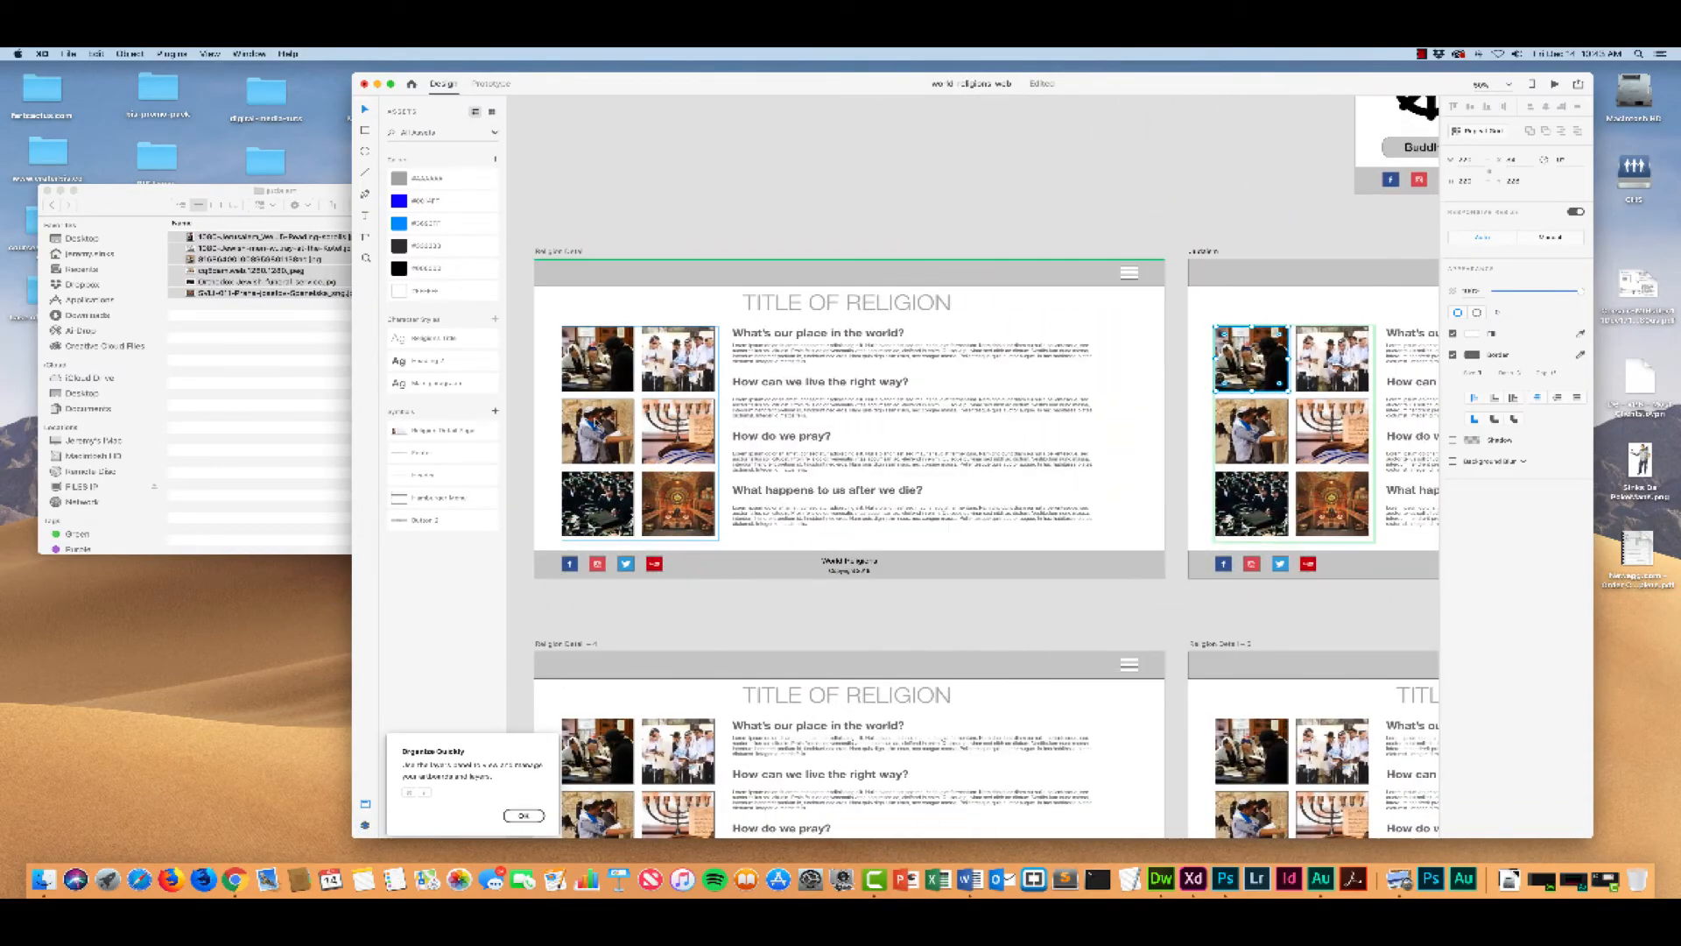
pyautogui.hscroll(-2, 595, 423)
pyautogui.hscroll(10, 593, 420)
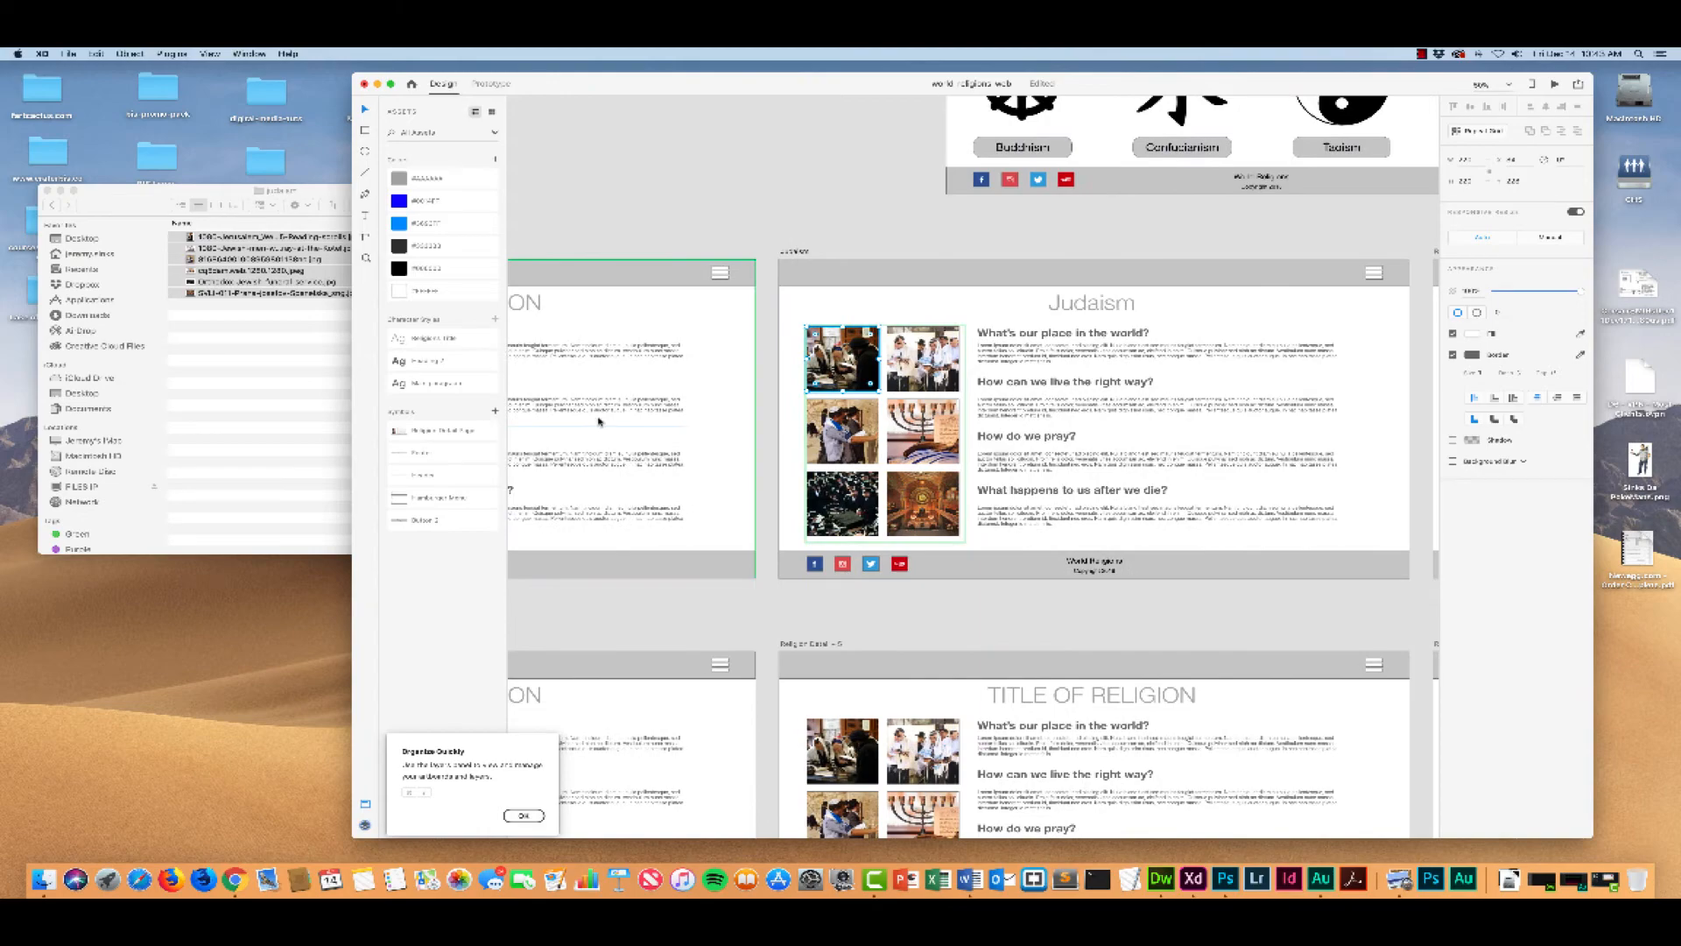
pyautogui.hscroll(-5, 599, 421)
pyautogui.hscroll(2, 603, 421)
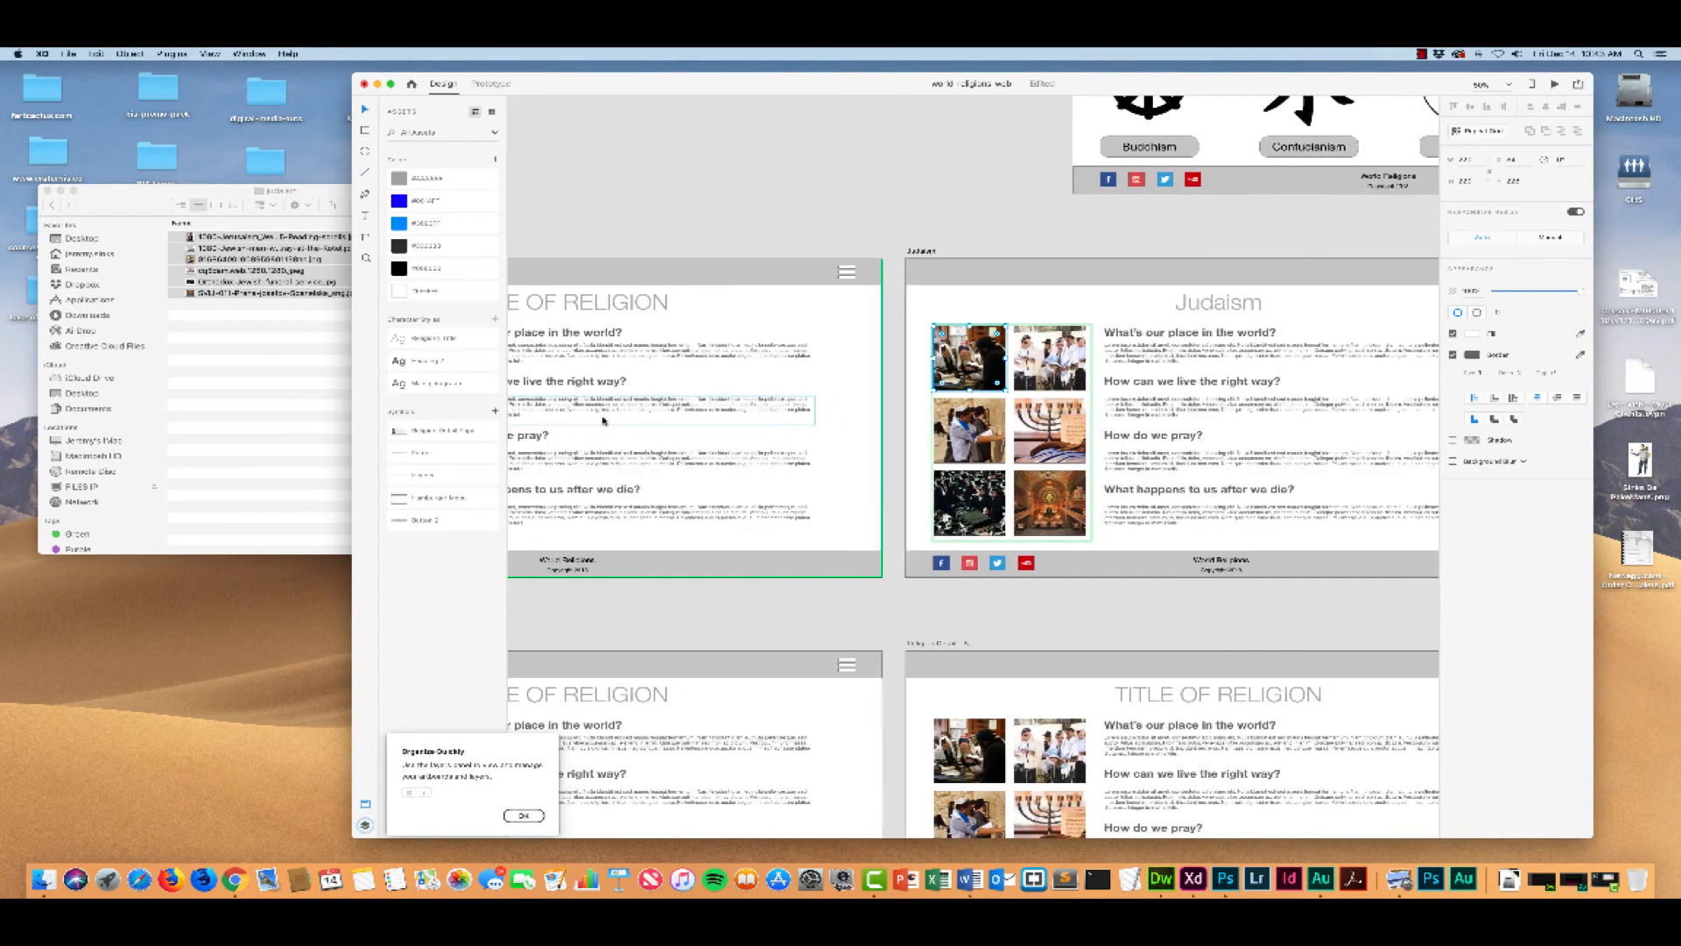
pyautogui.hscroll(2, 603, 420)
# Step: Undo the image placement, the Judaism heading and the artboard rename
pyautogui.press('super+z')
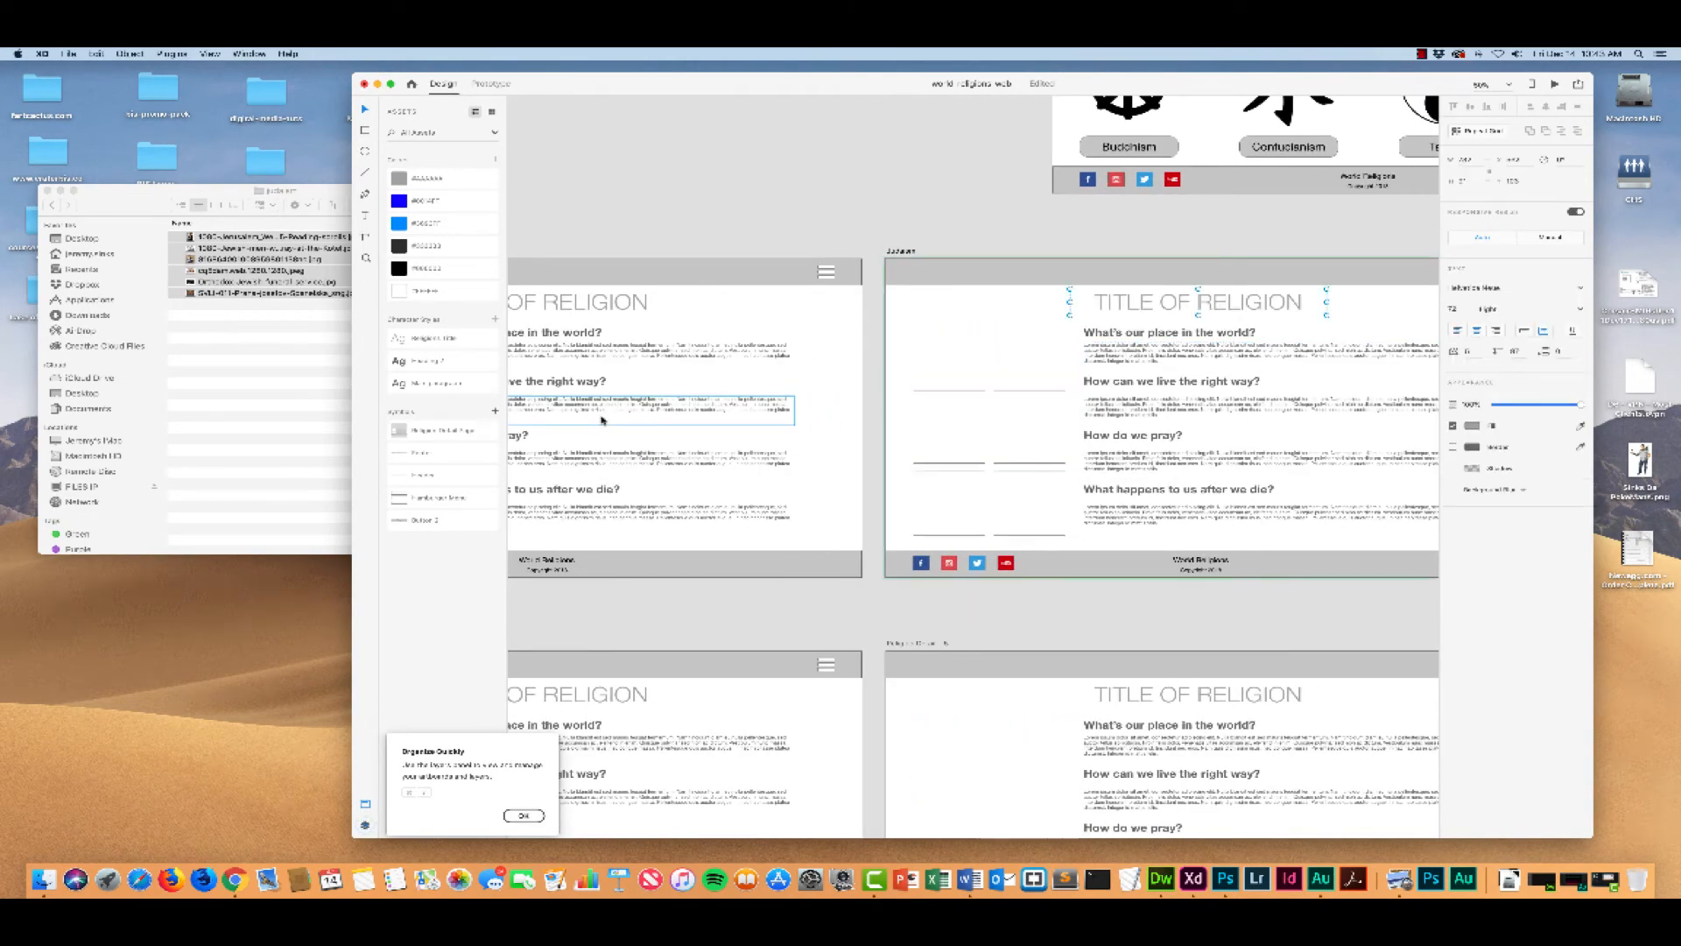
pyautogui.press('super+z')
# Step: Change the heading of the first Religion Detail artboard to "Judaism"
pyautogui.hscroll(-10, 611, 419)
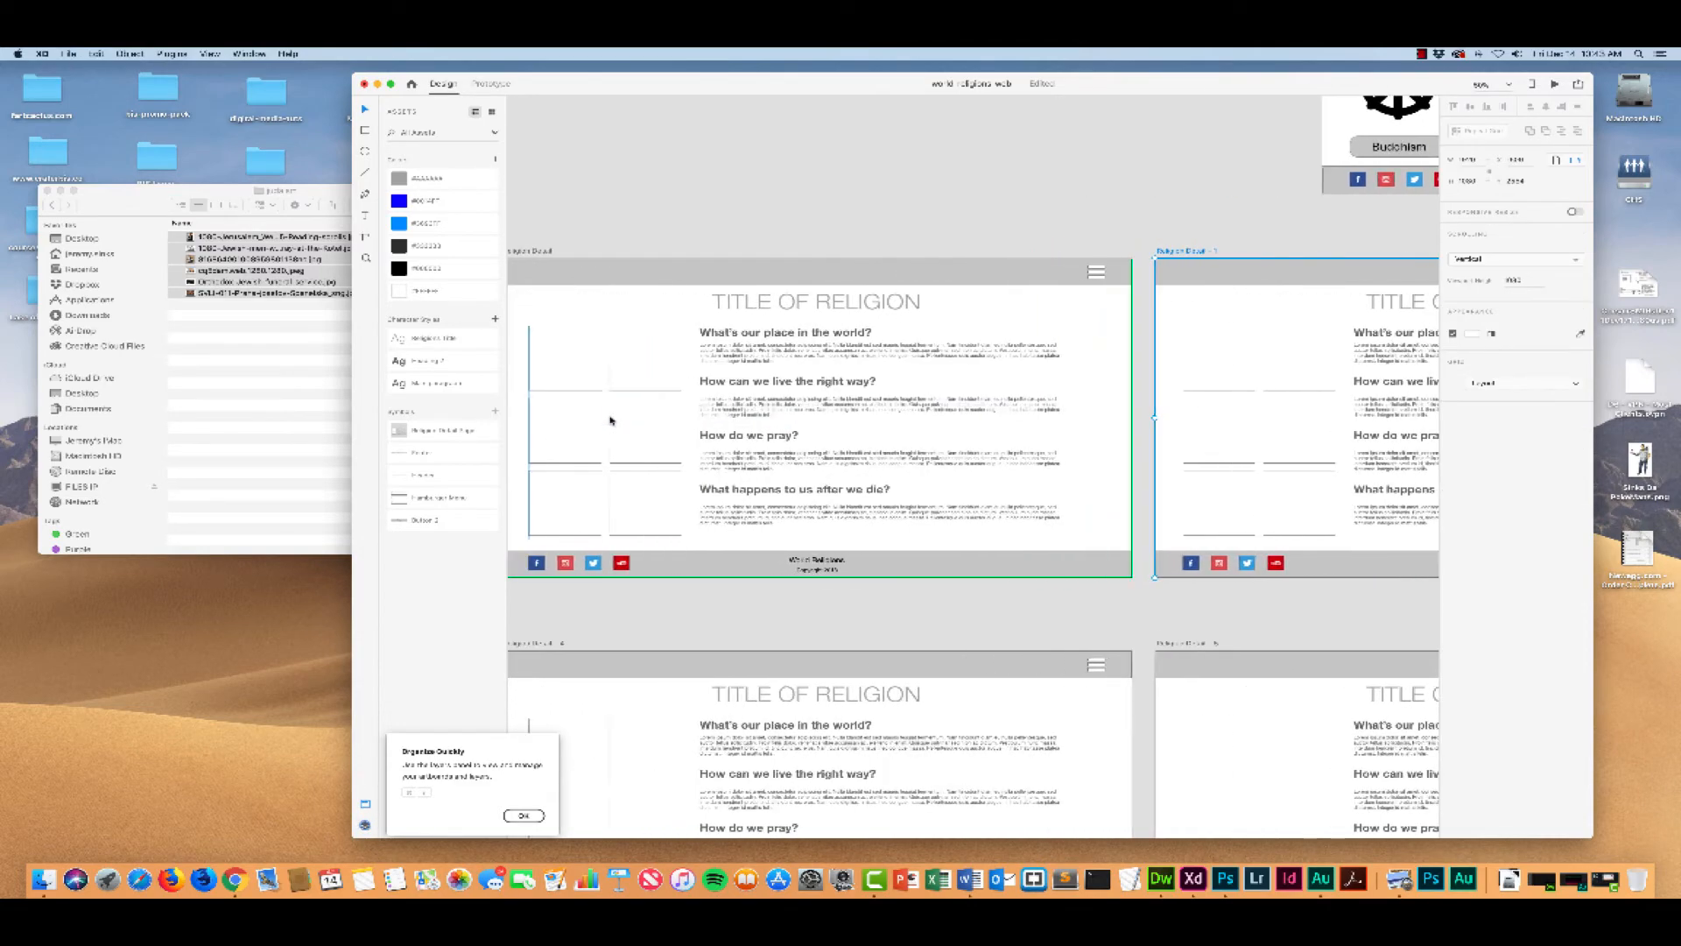
pyautogui.click(613, 252)
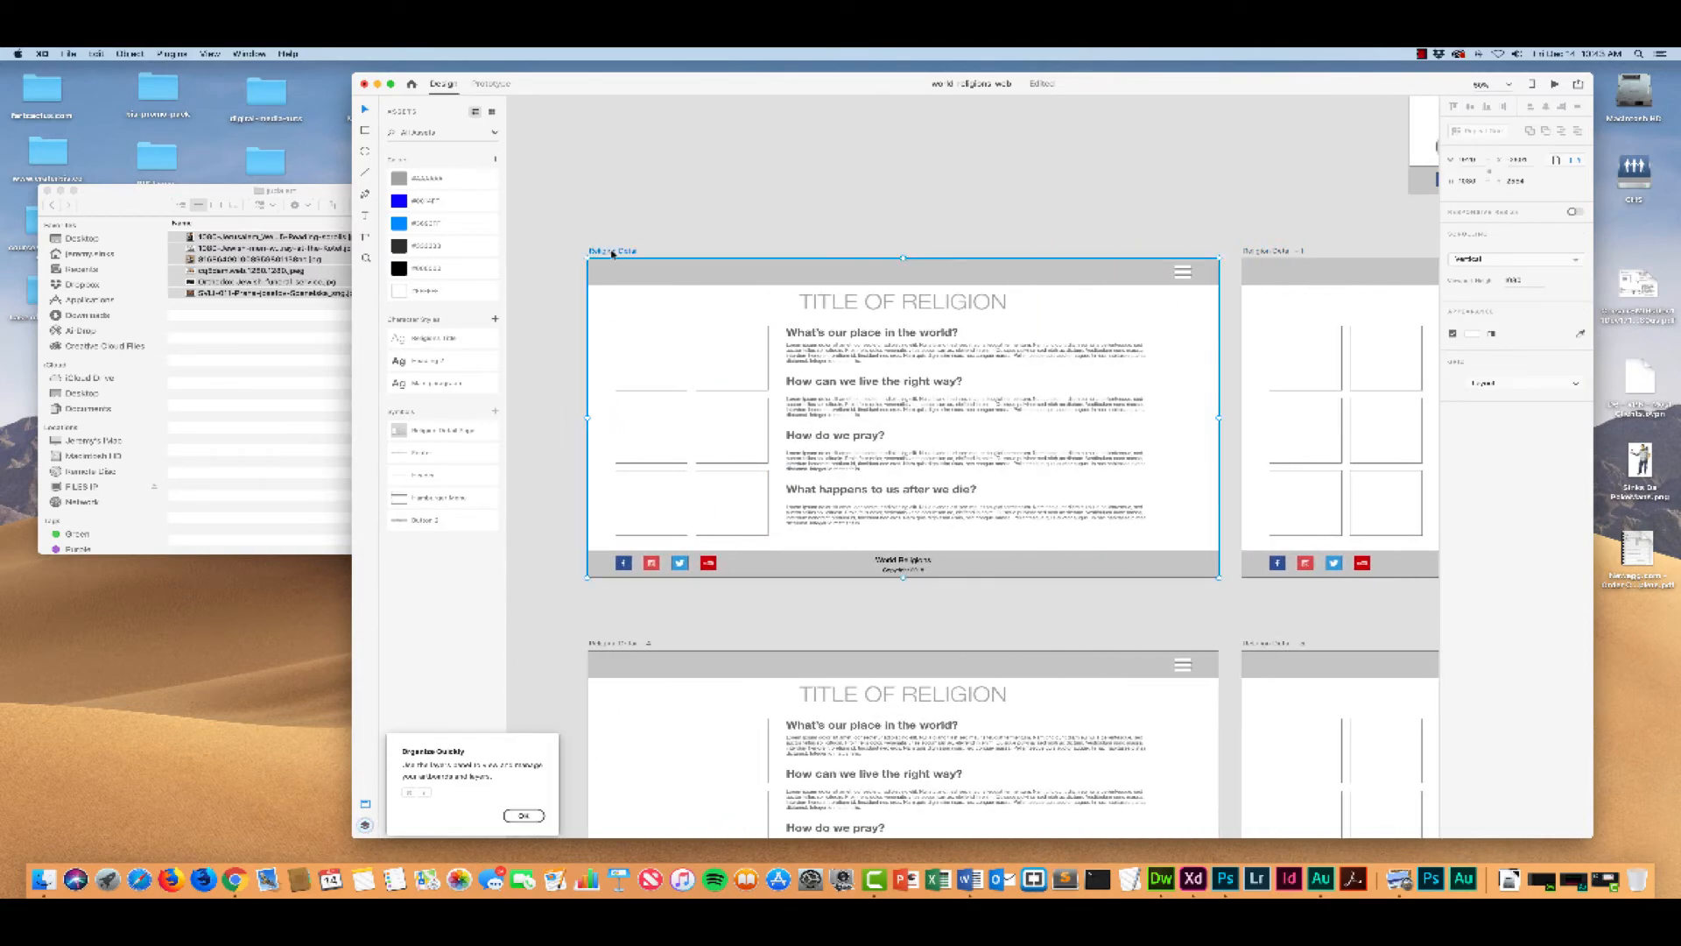
pyautogui.hscroll(3, 787, 332)
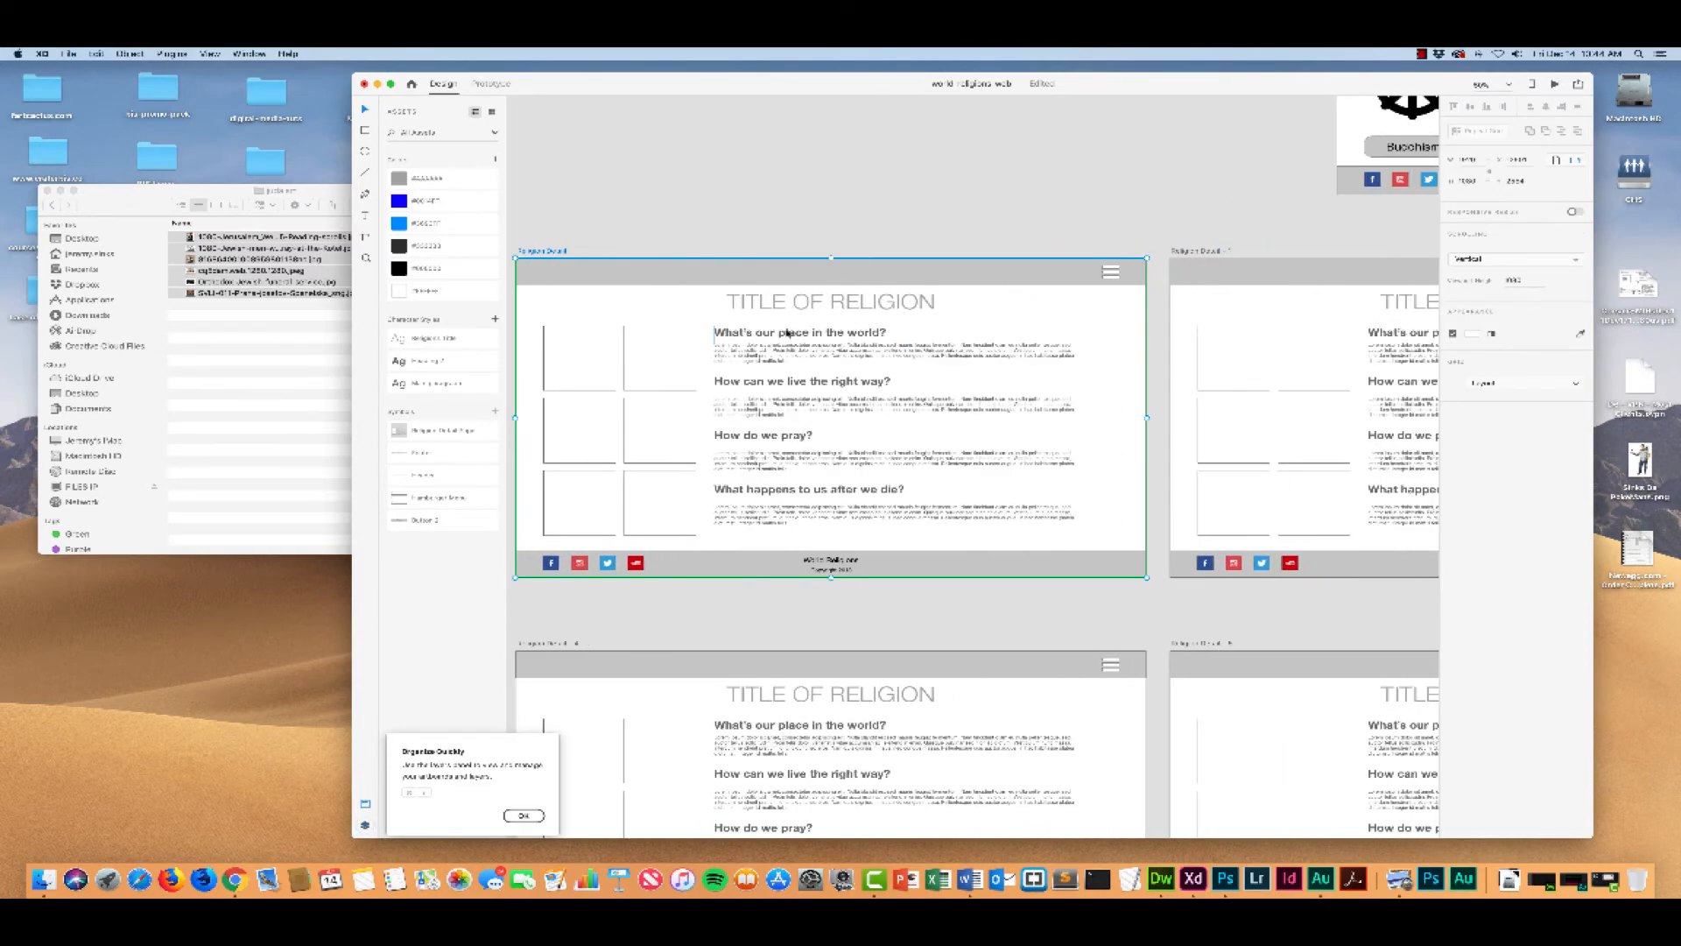
pyautogui.hscroll(-5, 787, 329)
pyautogui.hscroll(4, 792, 307)
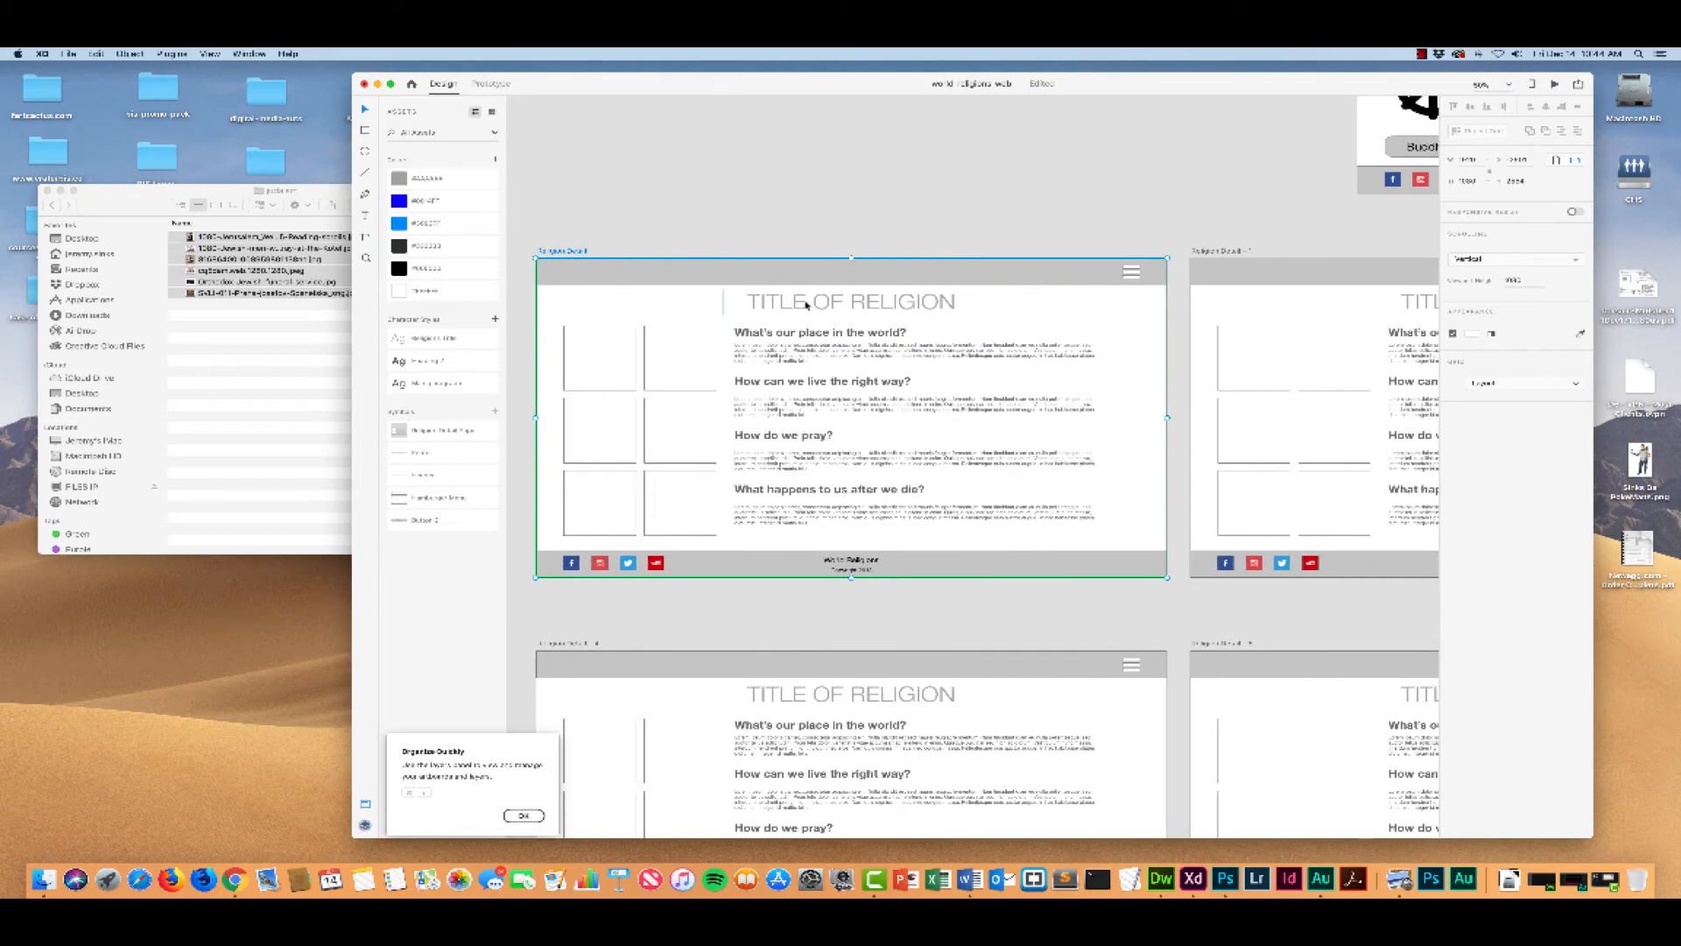
pyautogui.click(792, 302)
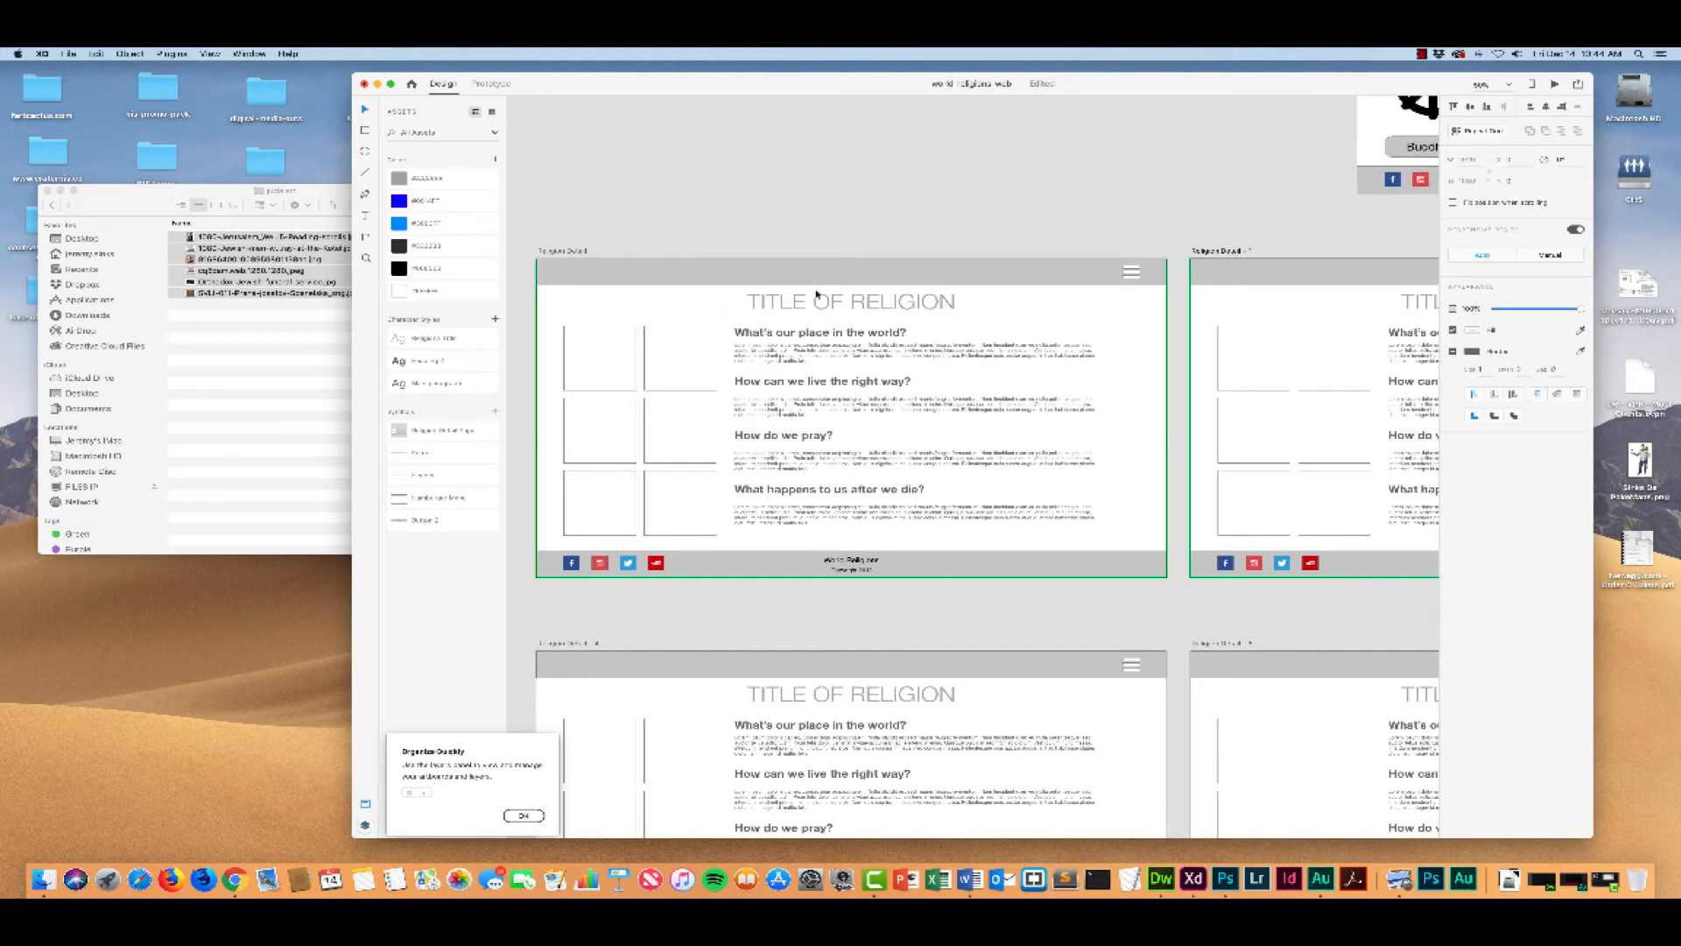
pyautogui.click(778, 303)
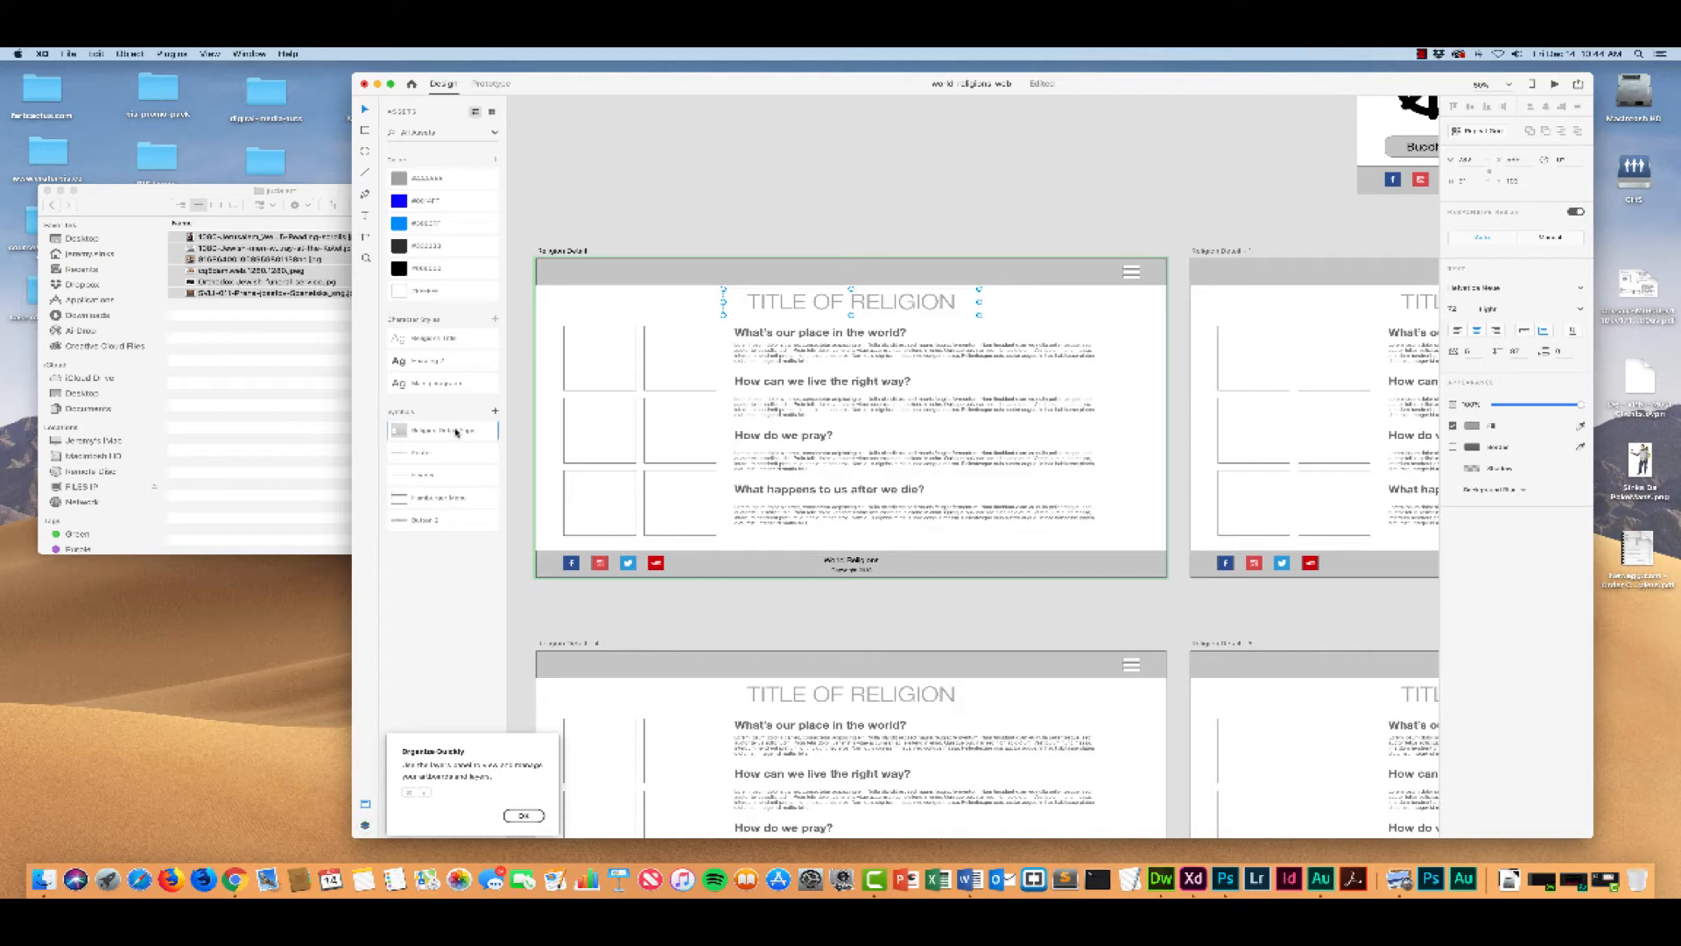
pyautogui.doubleClick(886, 301)
pyautogui.write('Ju')
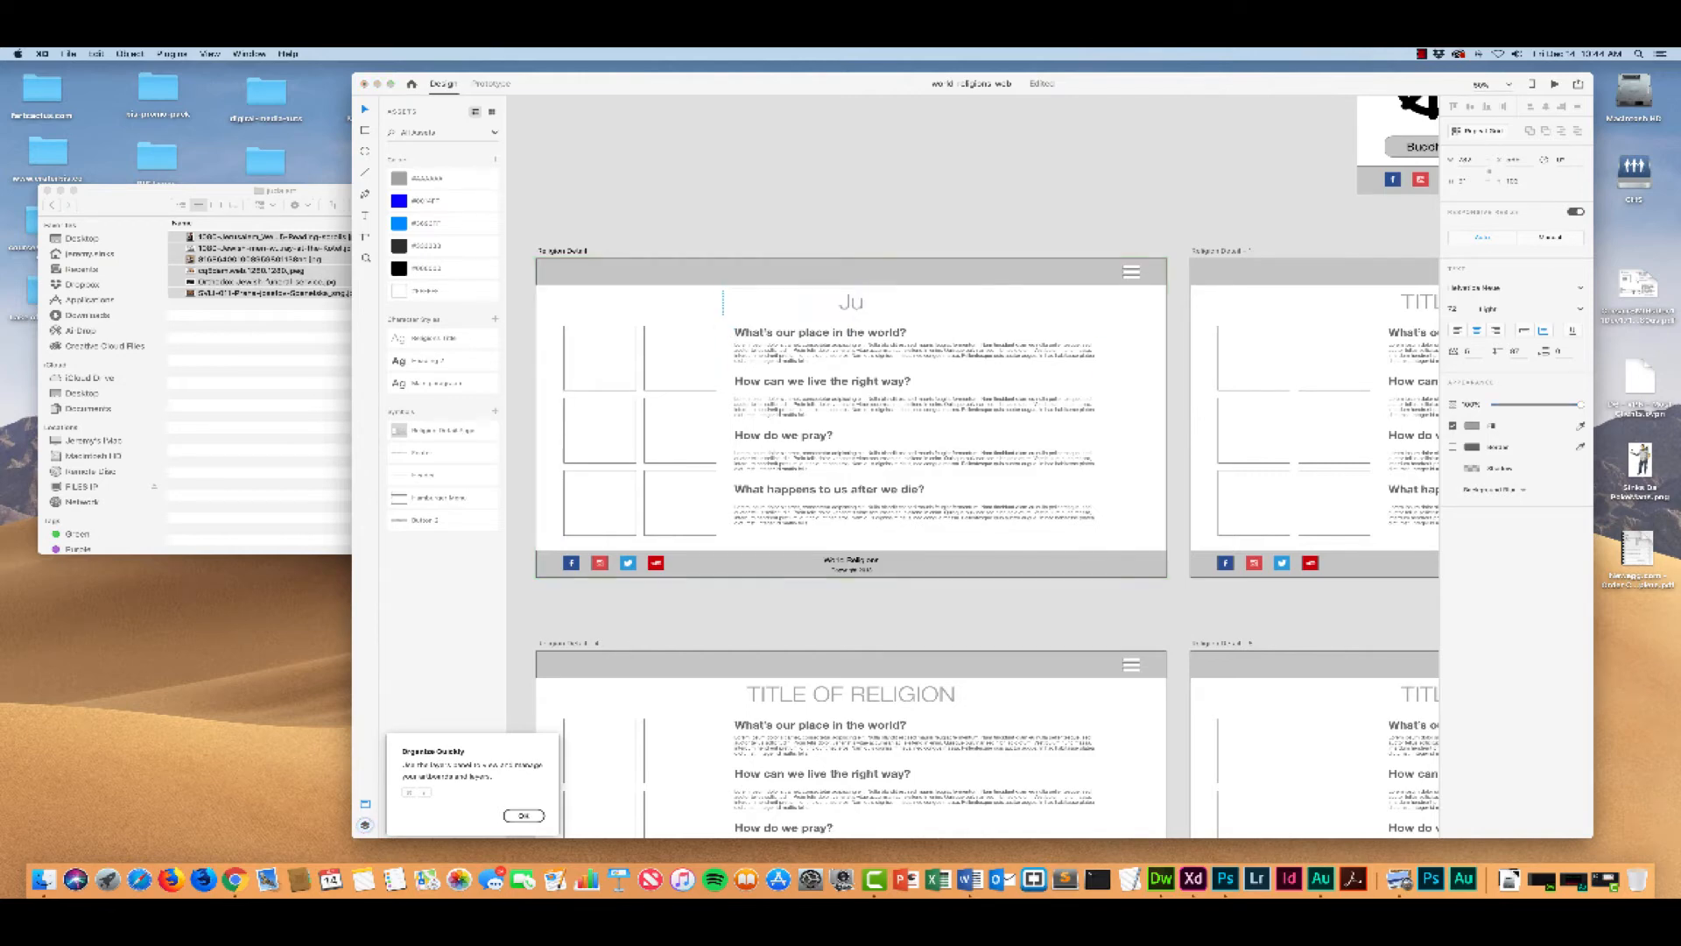
pyautogui.write('daism')
pyautogui.press('Escape')
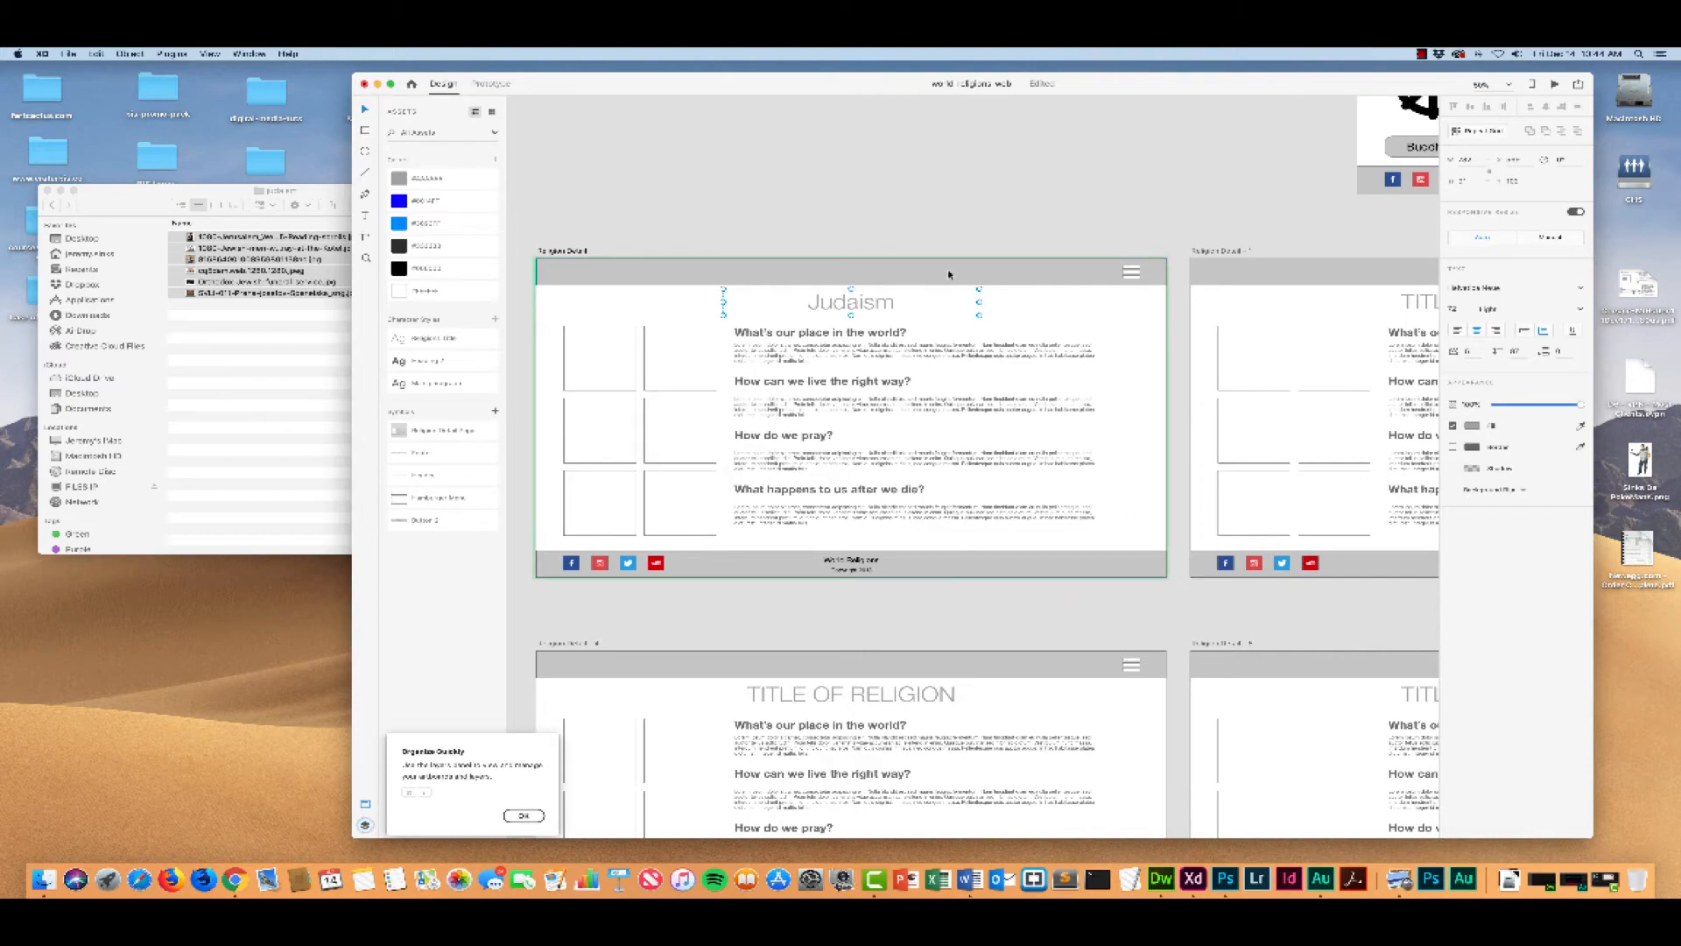
# Step: Rename the first Religion Detail artboard as Judaism
pyautogui.hscroll(5, 948, 274)
pyautogui.hscroll(-6, 941, 263)
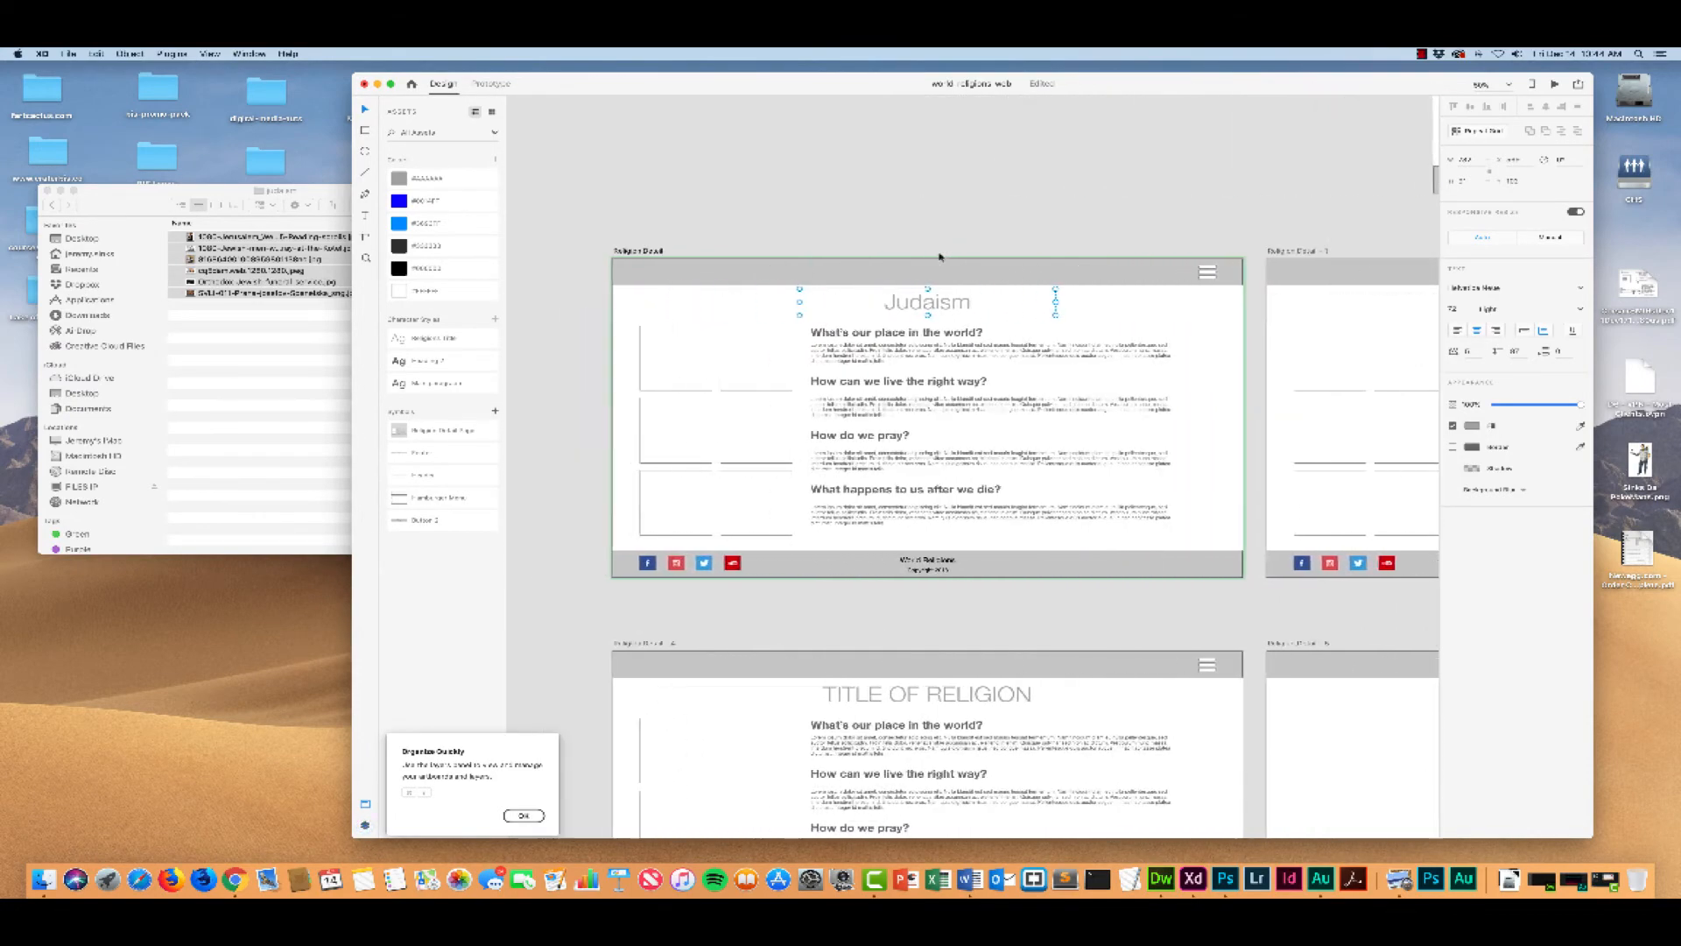
pyautogui.hscroll(-4, 939, 256)
pyautogui.doubleClick(743, 251)
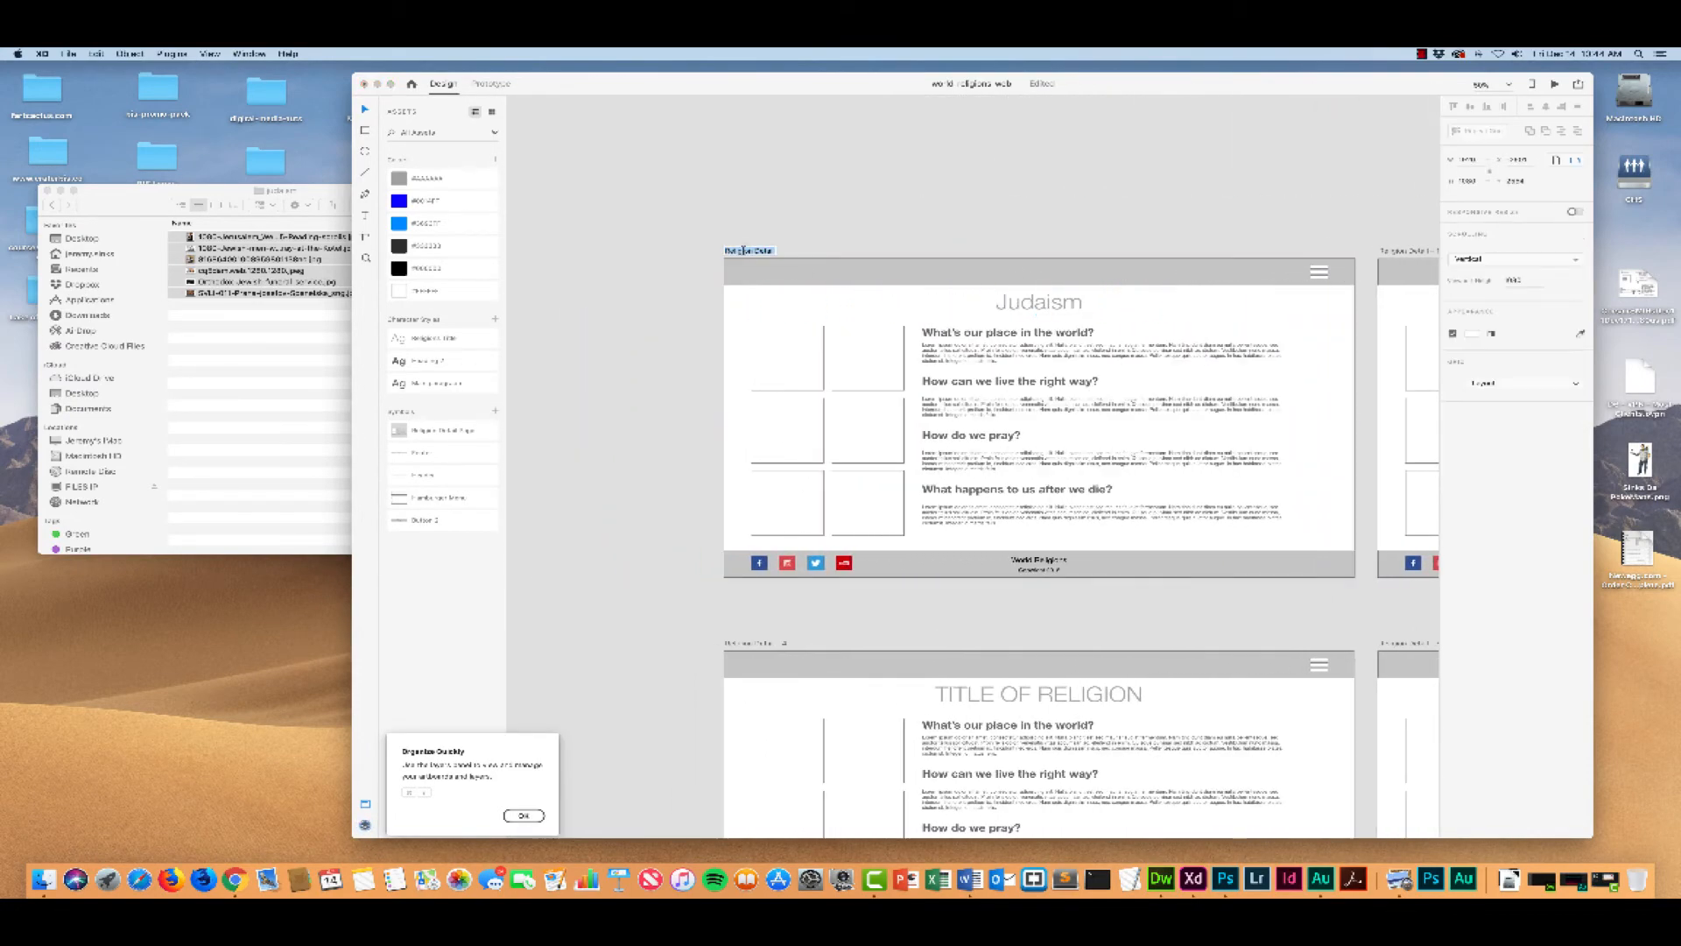
pyautogui.write('Judaism')
pyautogui.press('Return')
# Step: Fill the image squares of the Judaism artboard with the six pictures from the judaism folder
pyautogui.click(106, 197)
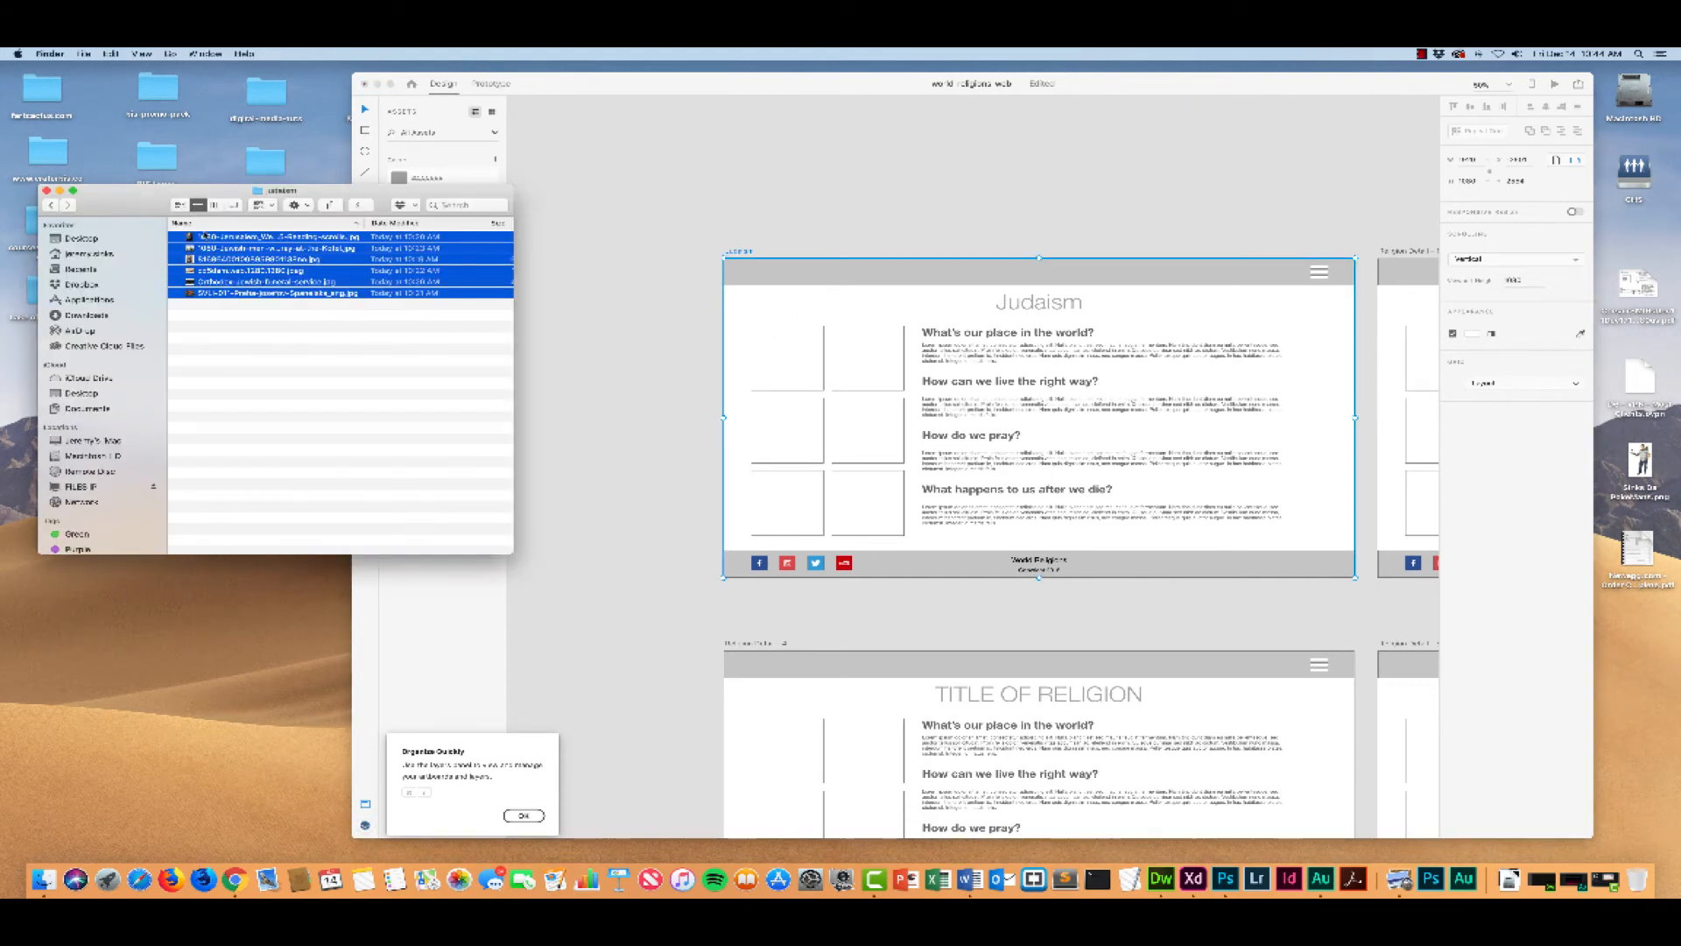
pyautogui.moveTo(262, 259); pyautogui.dragTo(788, 355)
pyautogui.hscroll(10, 742, 359)
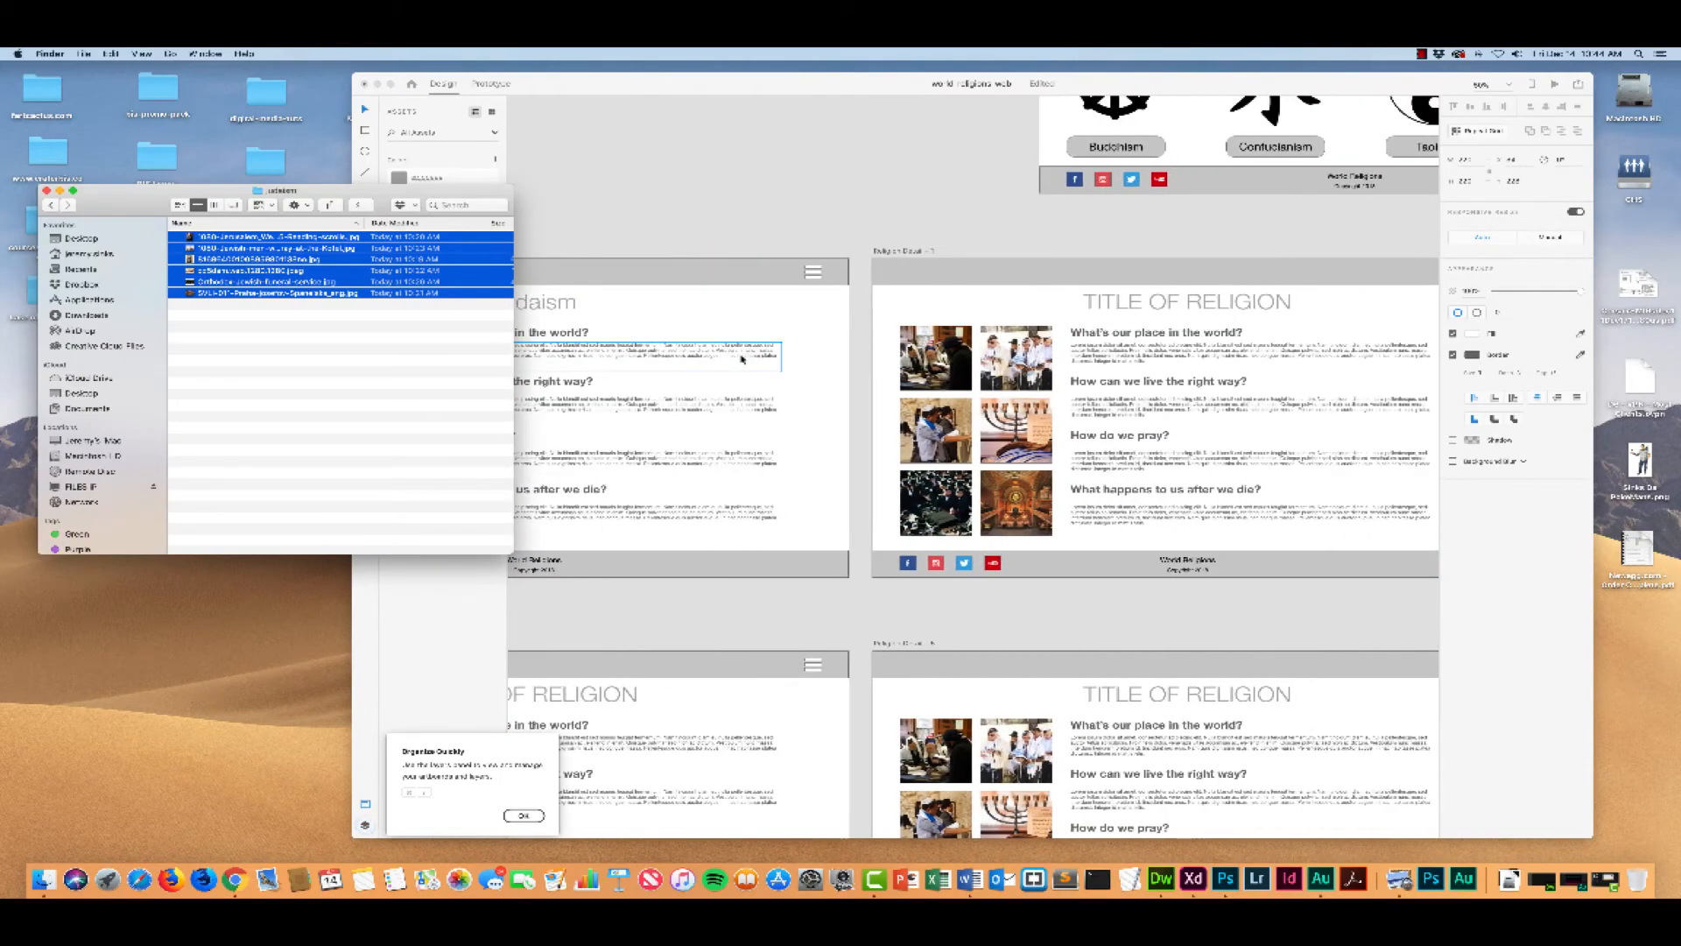
# Step: Compare the image squares on the Judaism artboard with those on the neighbouring religion detail artboards
pyautogui.hscroll(-7, 740, 359)
pyautogui.hscroll(-5, 740, 357)
pyautogui.hscroll(3, 740, 357)
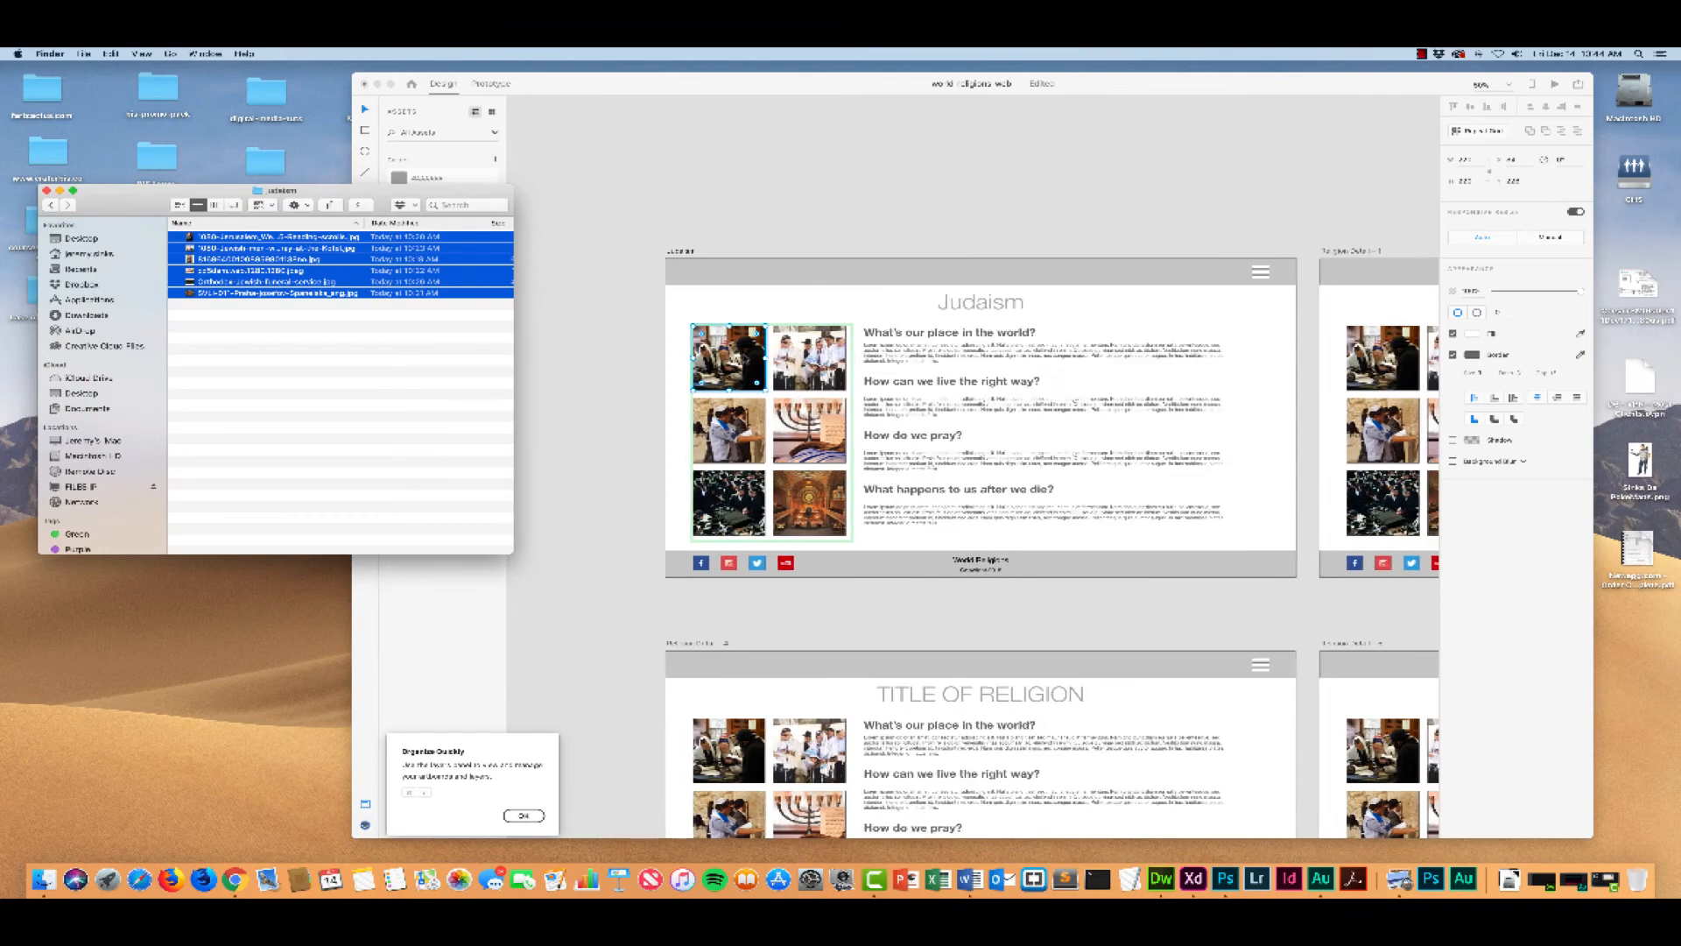
pyautogui.hscroll(10, 744, 357)
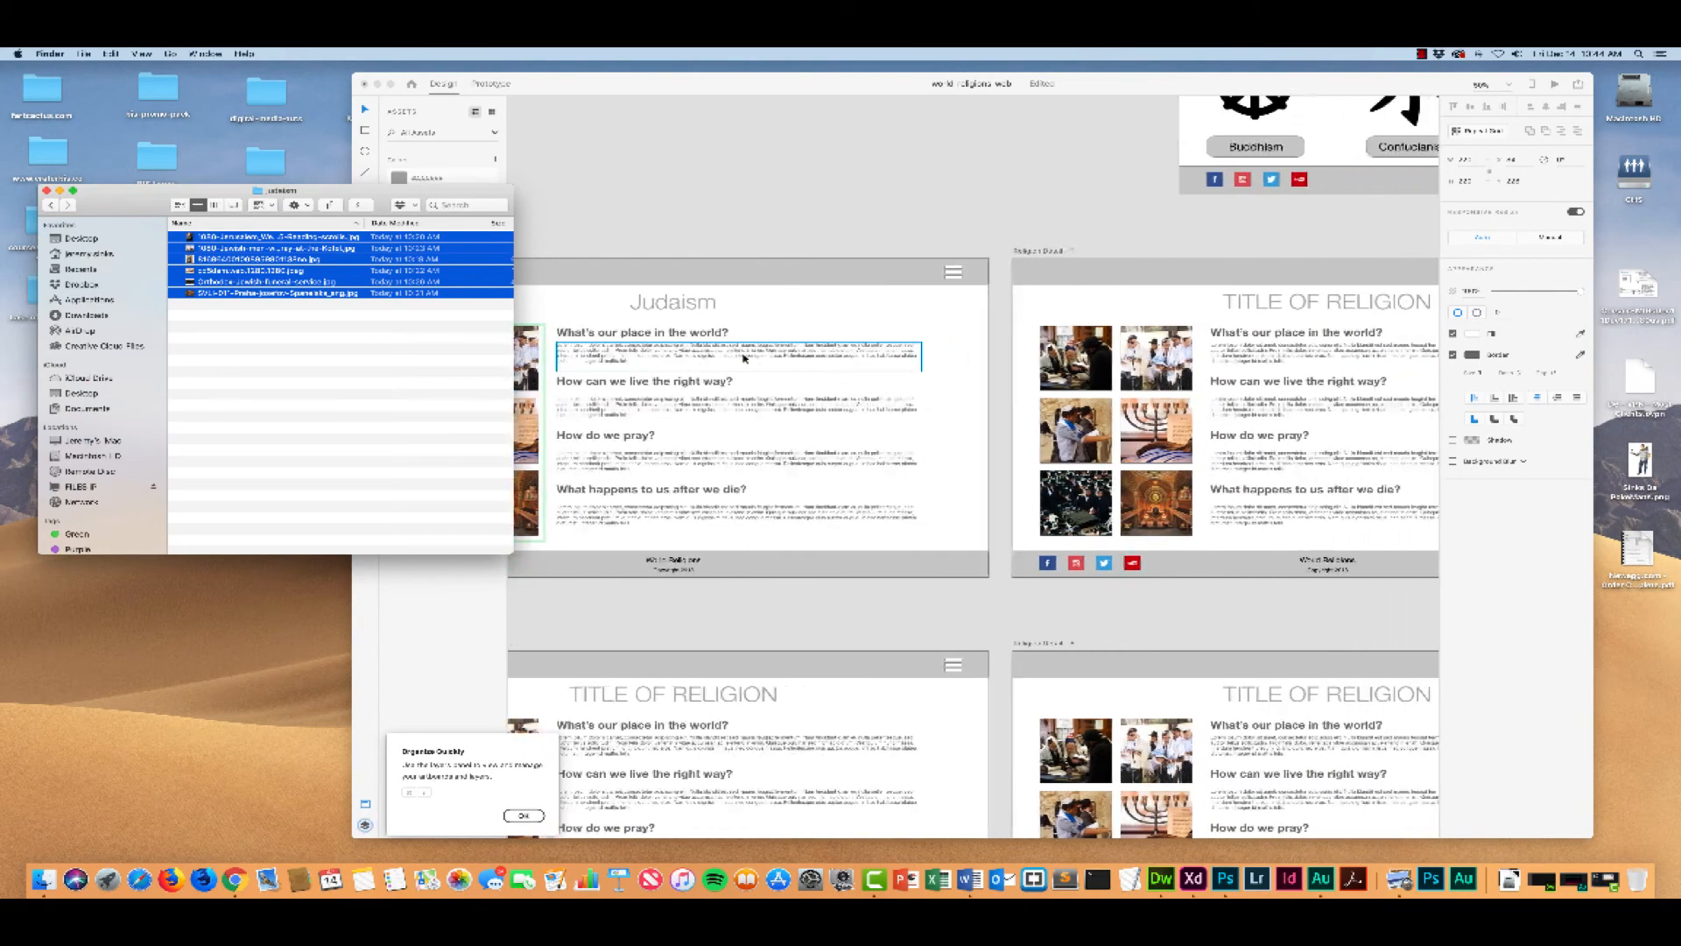
pyautogui.hscroll(1, 744, 358)
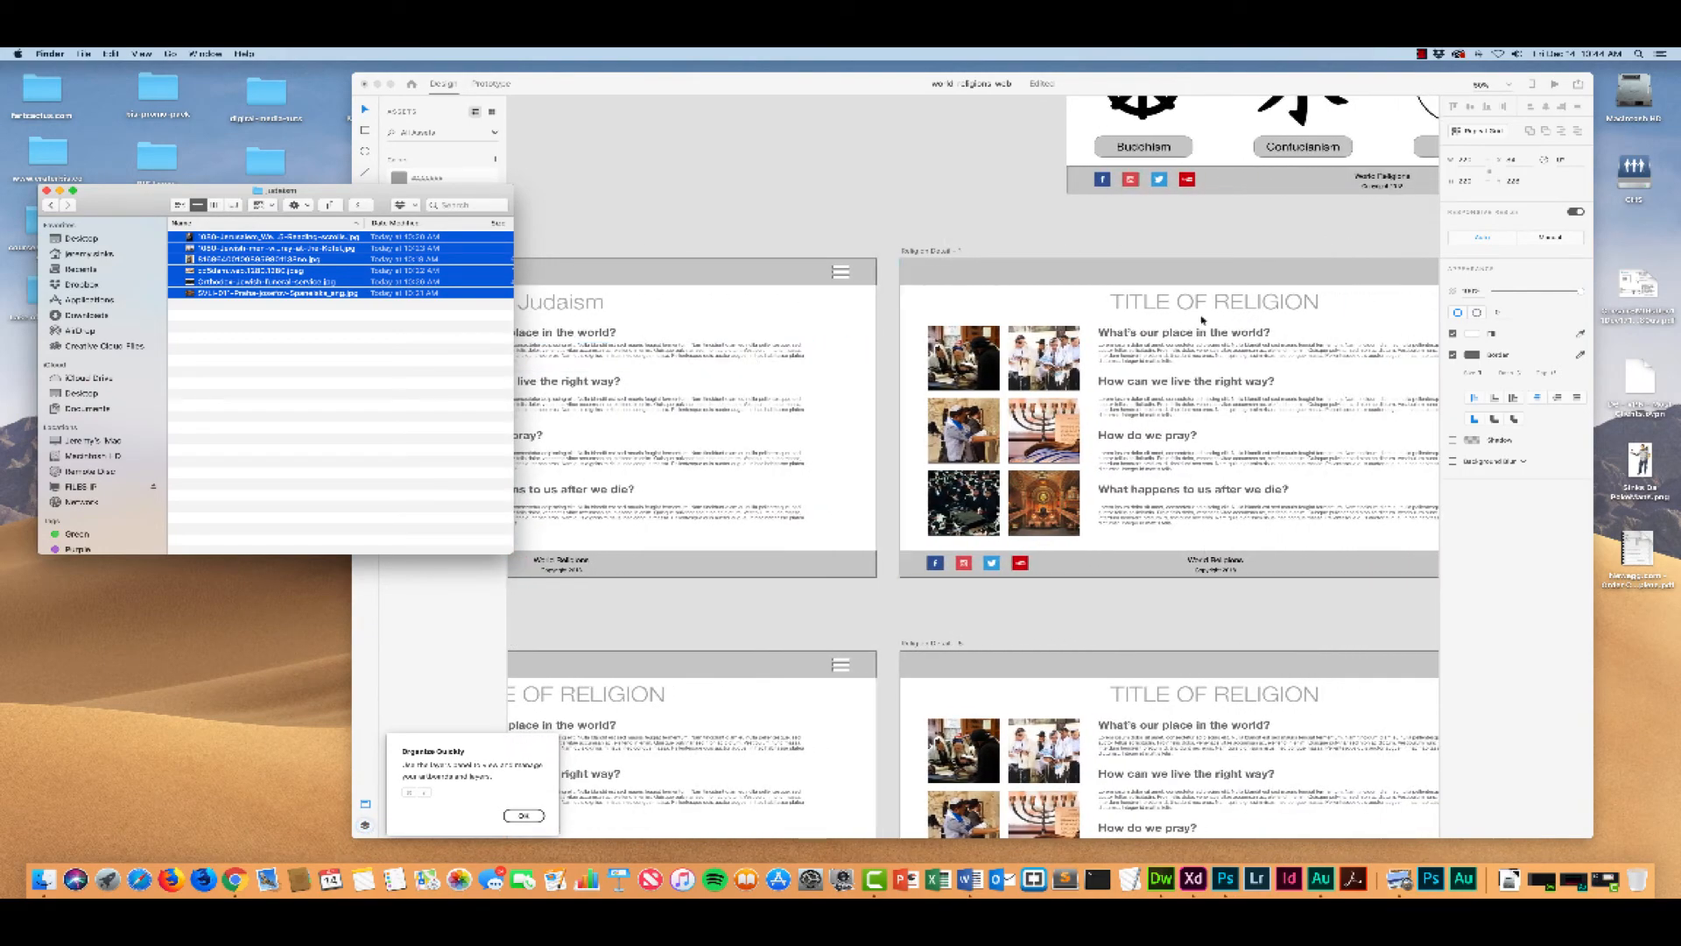
pyautogui.click(751, 312)
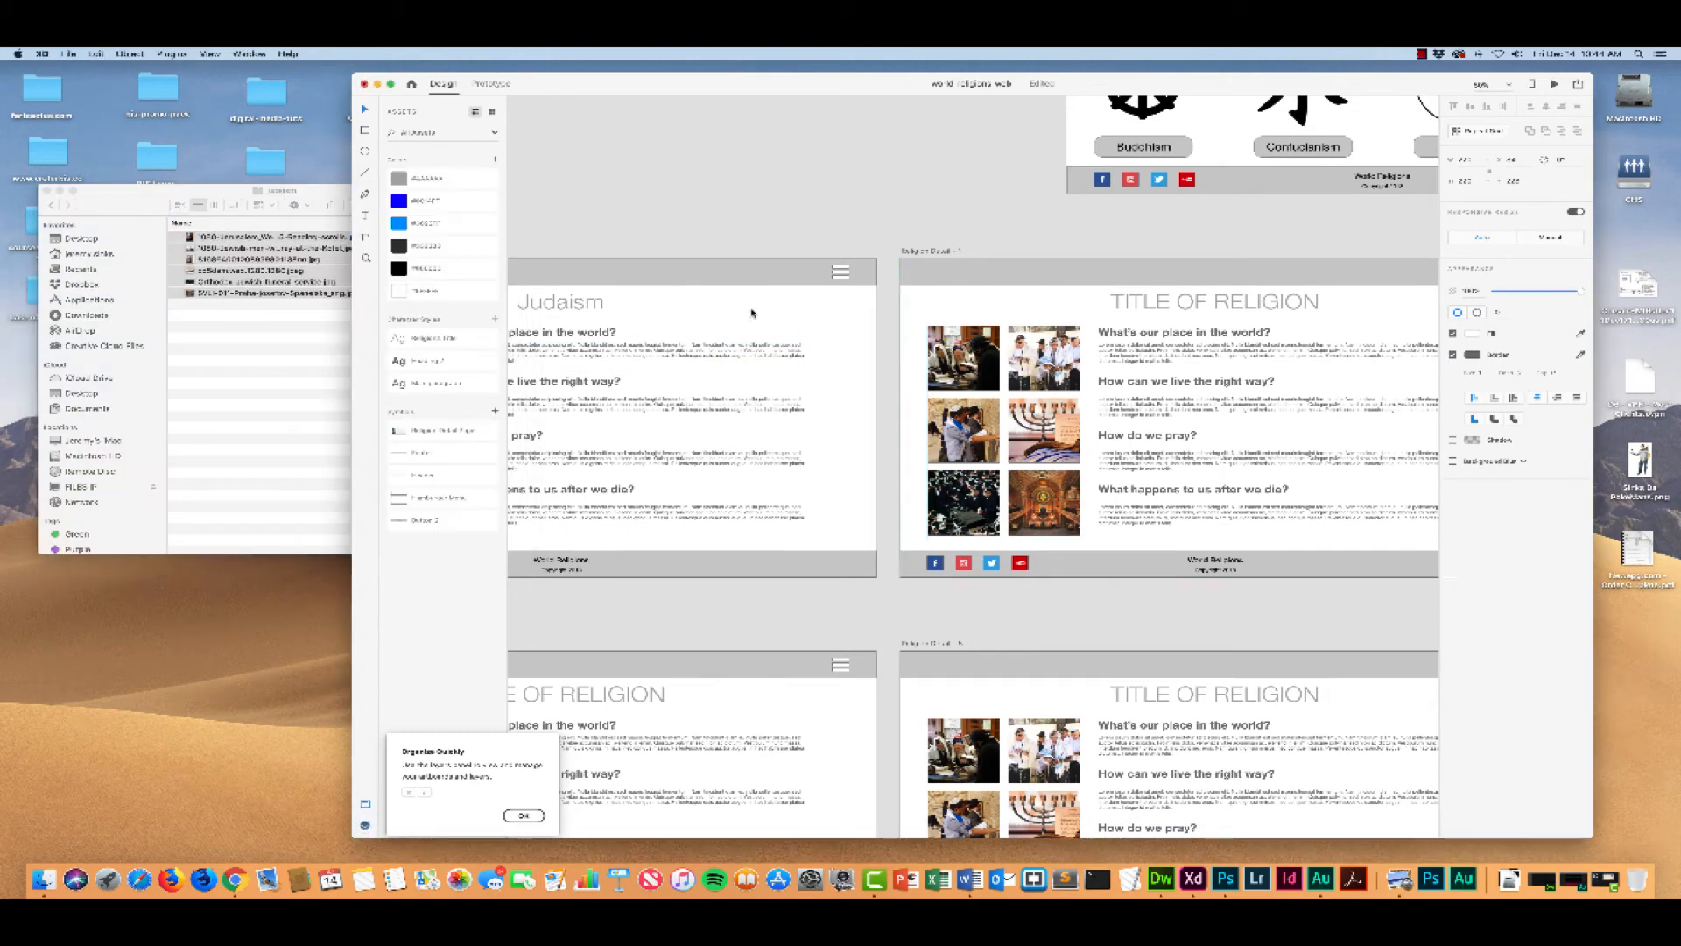
pyautogui.hscroll(-9, 735, 298)
pyautogui.hscroll(1, 732, 309)
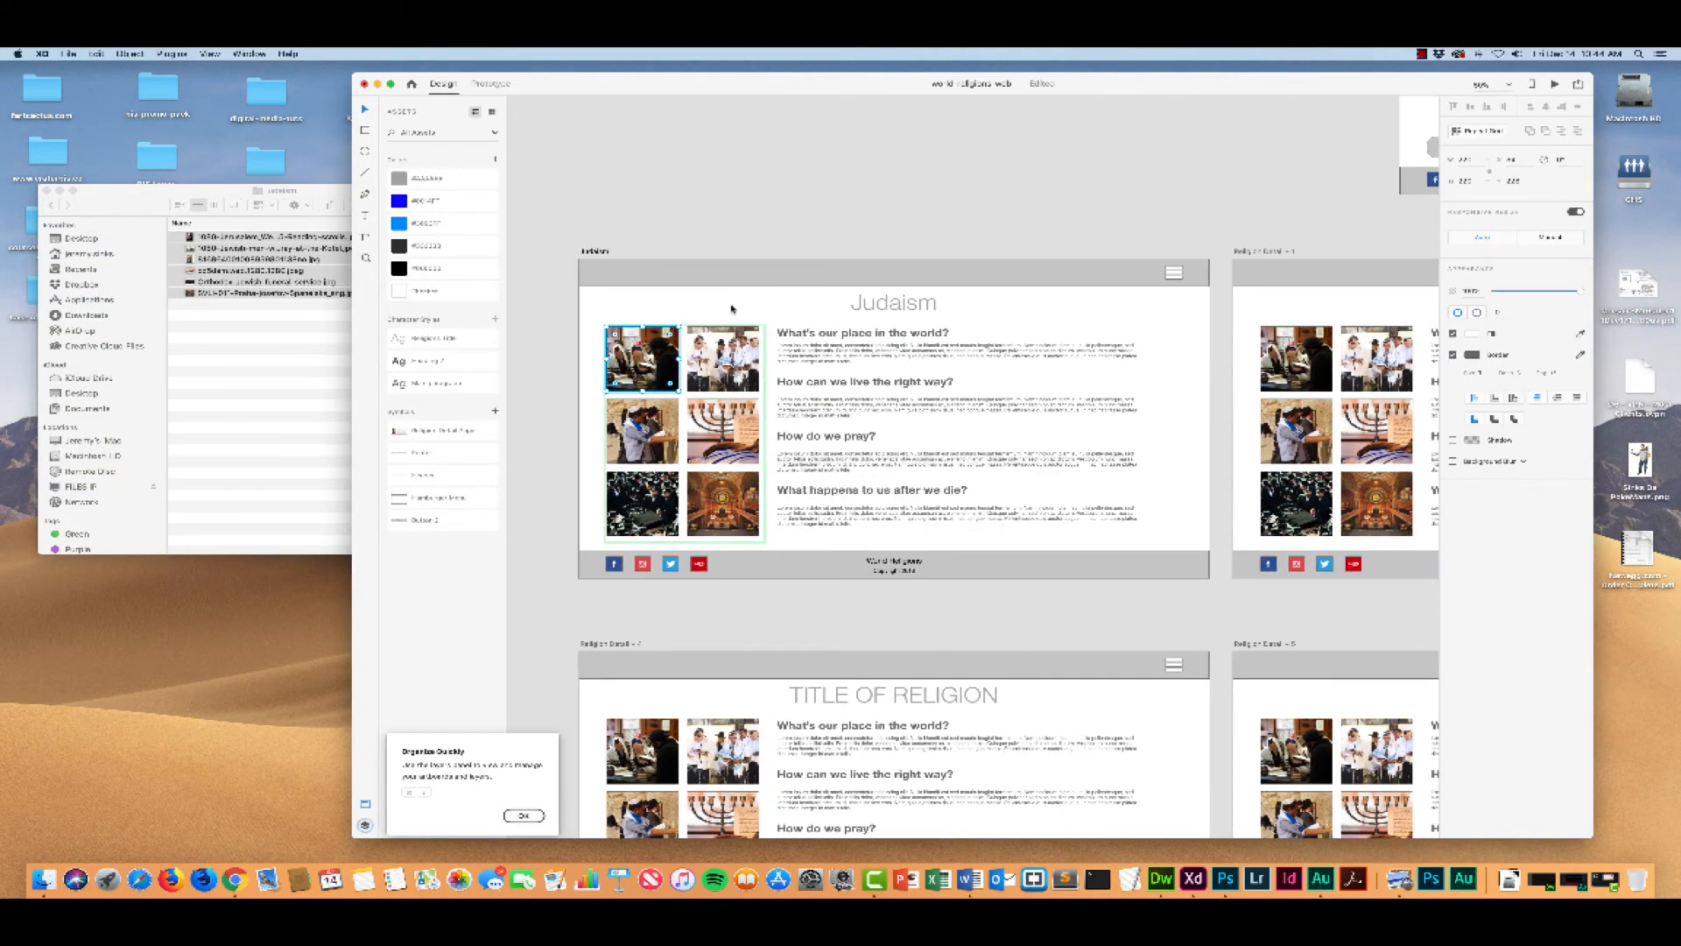
# Step: Select the image grid on the artboard beside Judaism, and open the symbols folder in Finder
pyautogui.click(1281, 355)
pyautogui.doubleClick(1289, 357)
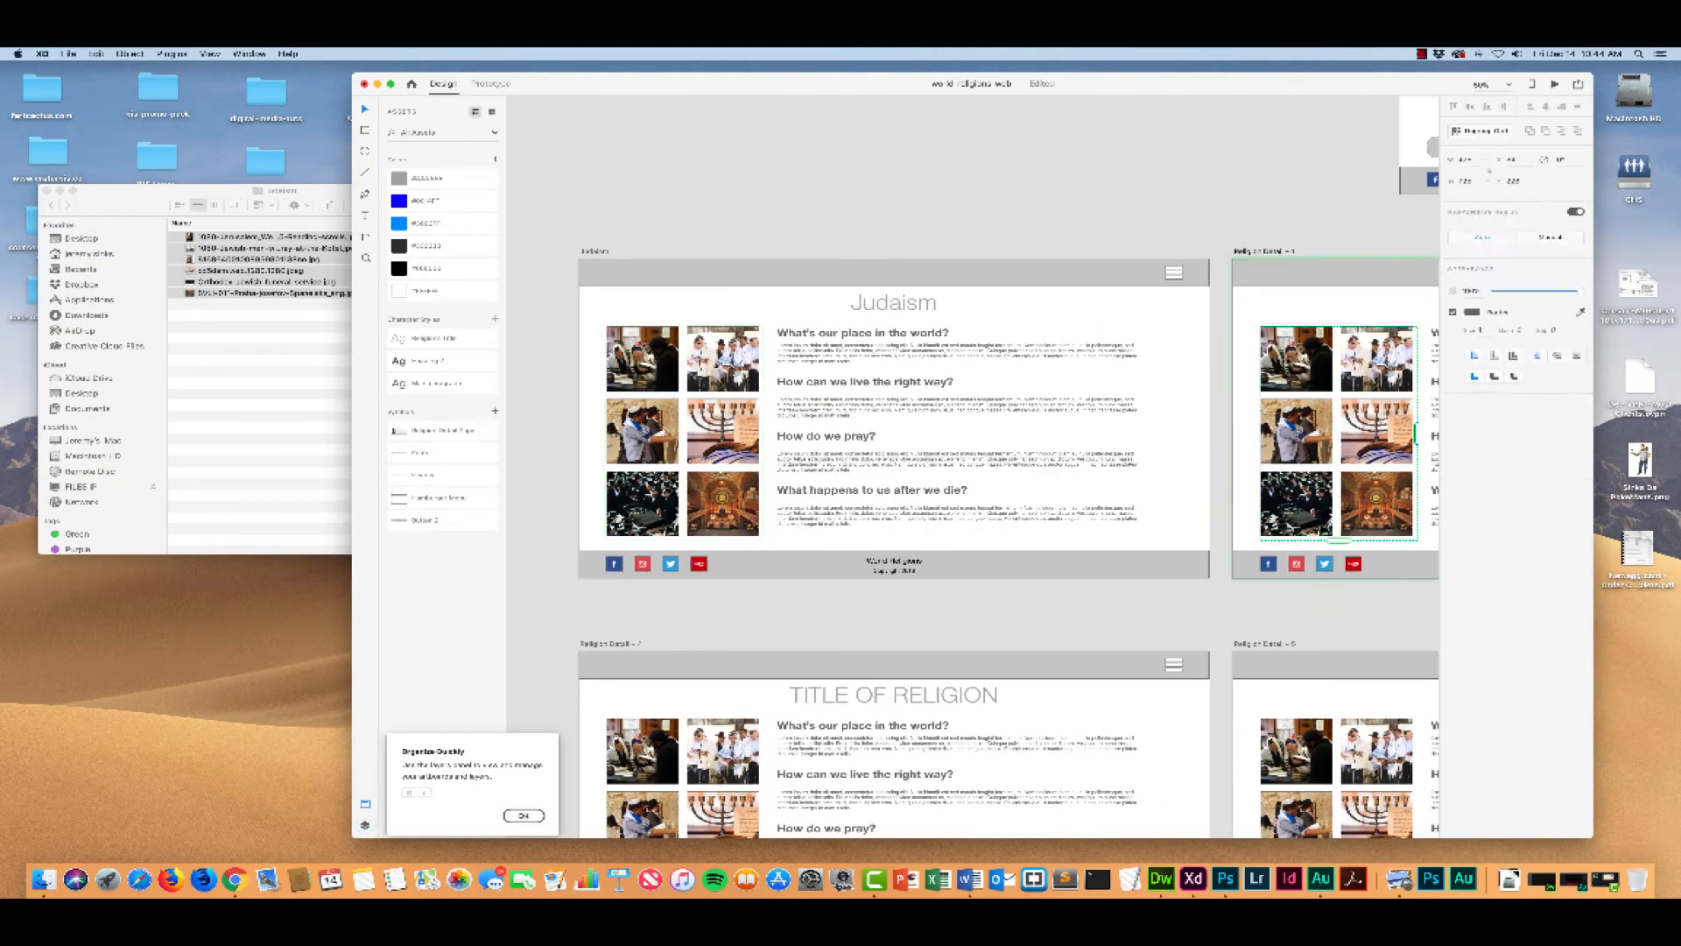
pyautogui.hscroll(4, 1253, 312)
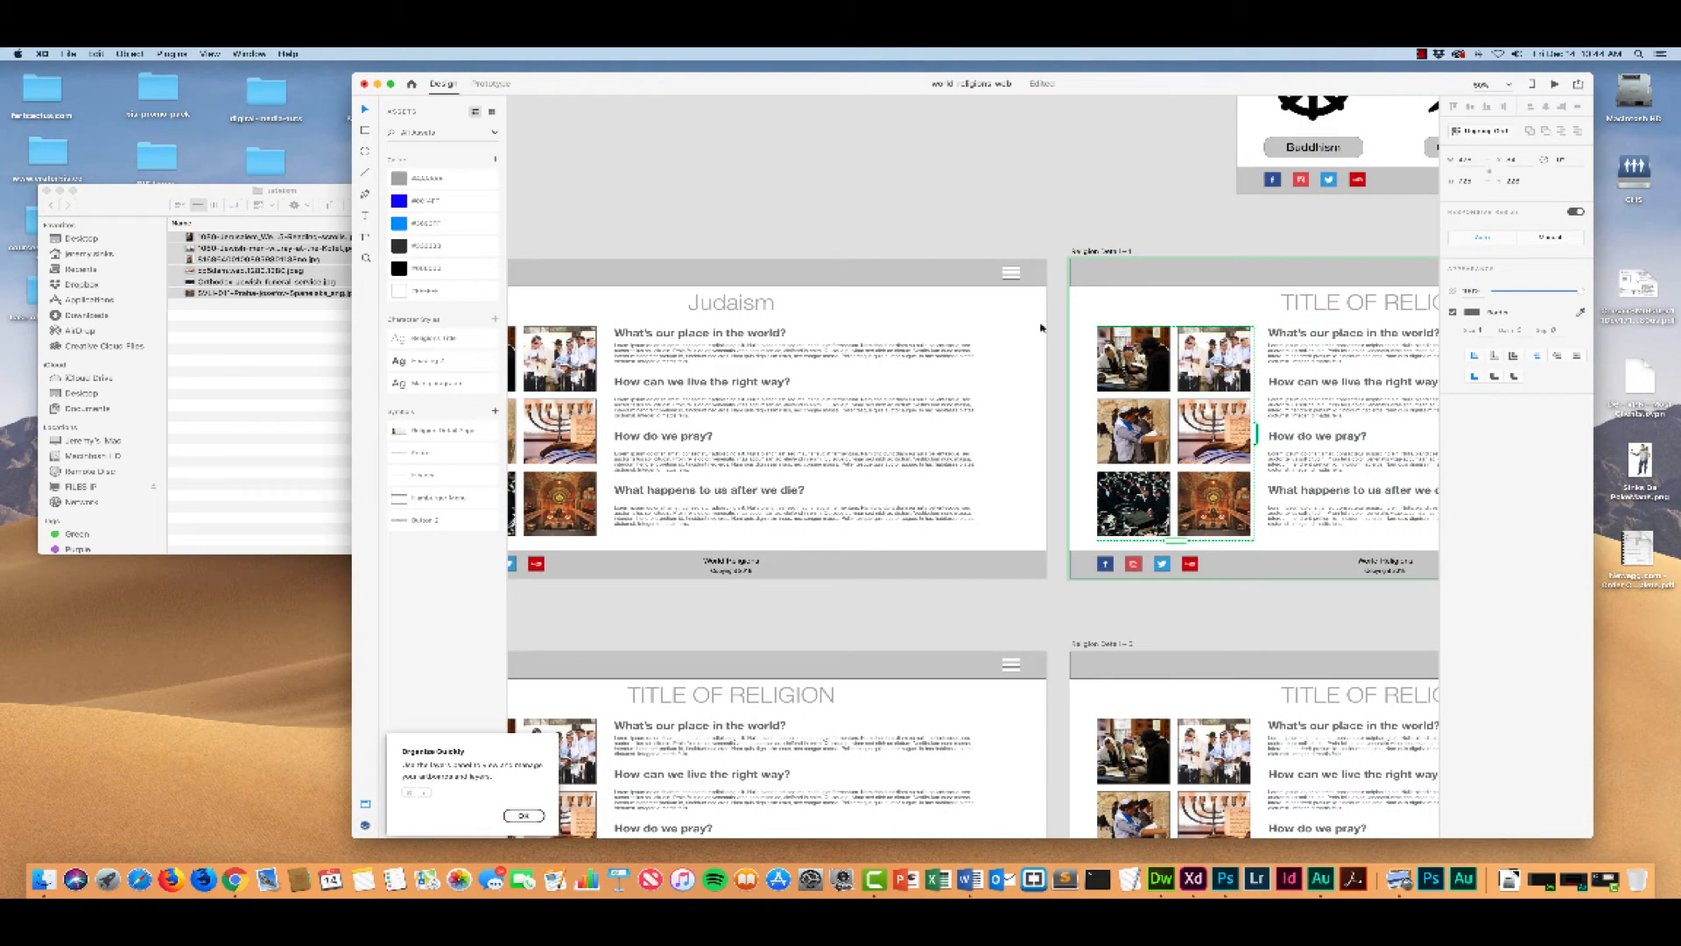
pyautogui.click(119, 207)
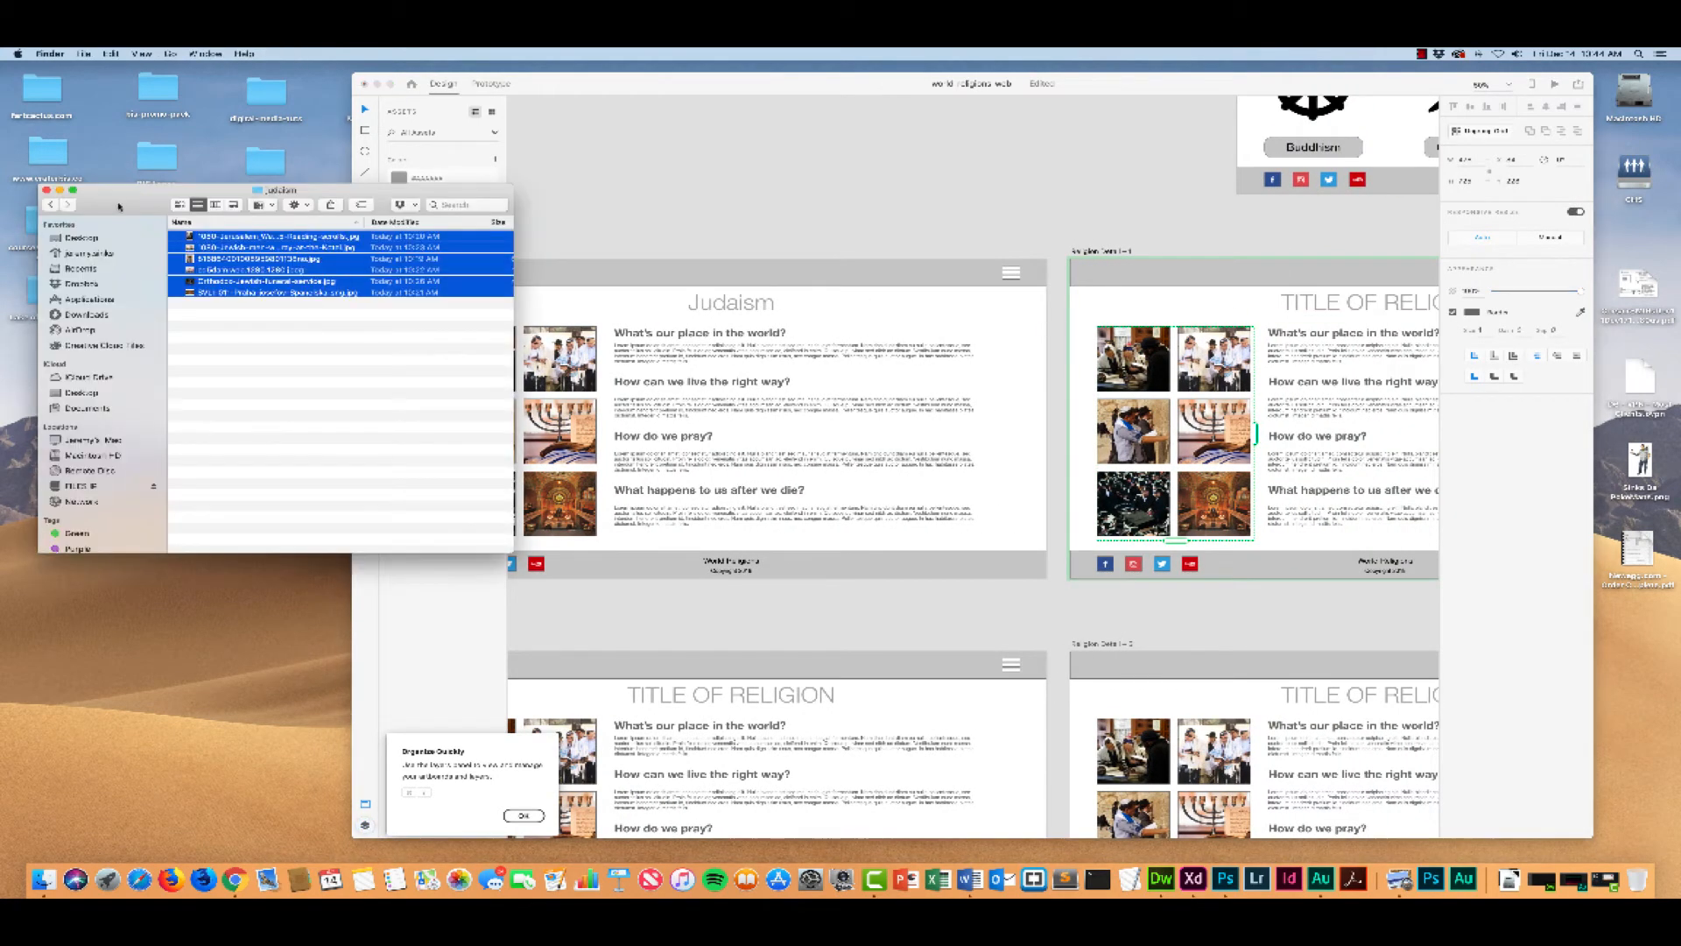
pyautogui.click(50, 204)
pyautogui.doubleClick(184, 260)
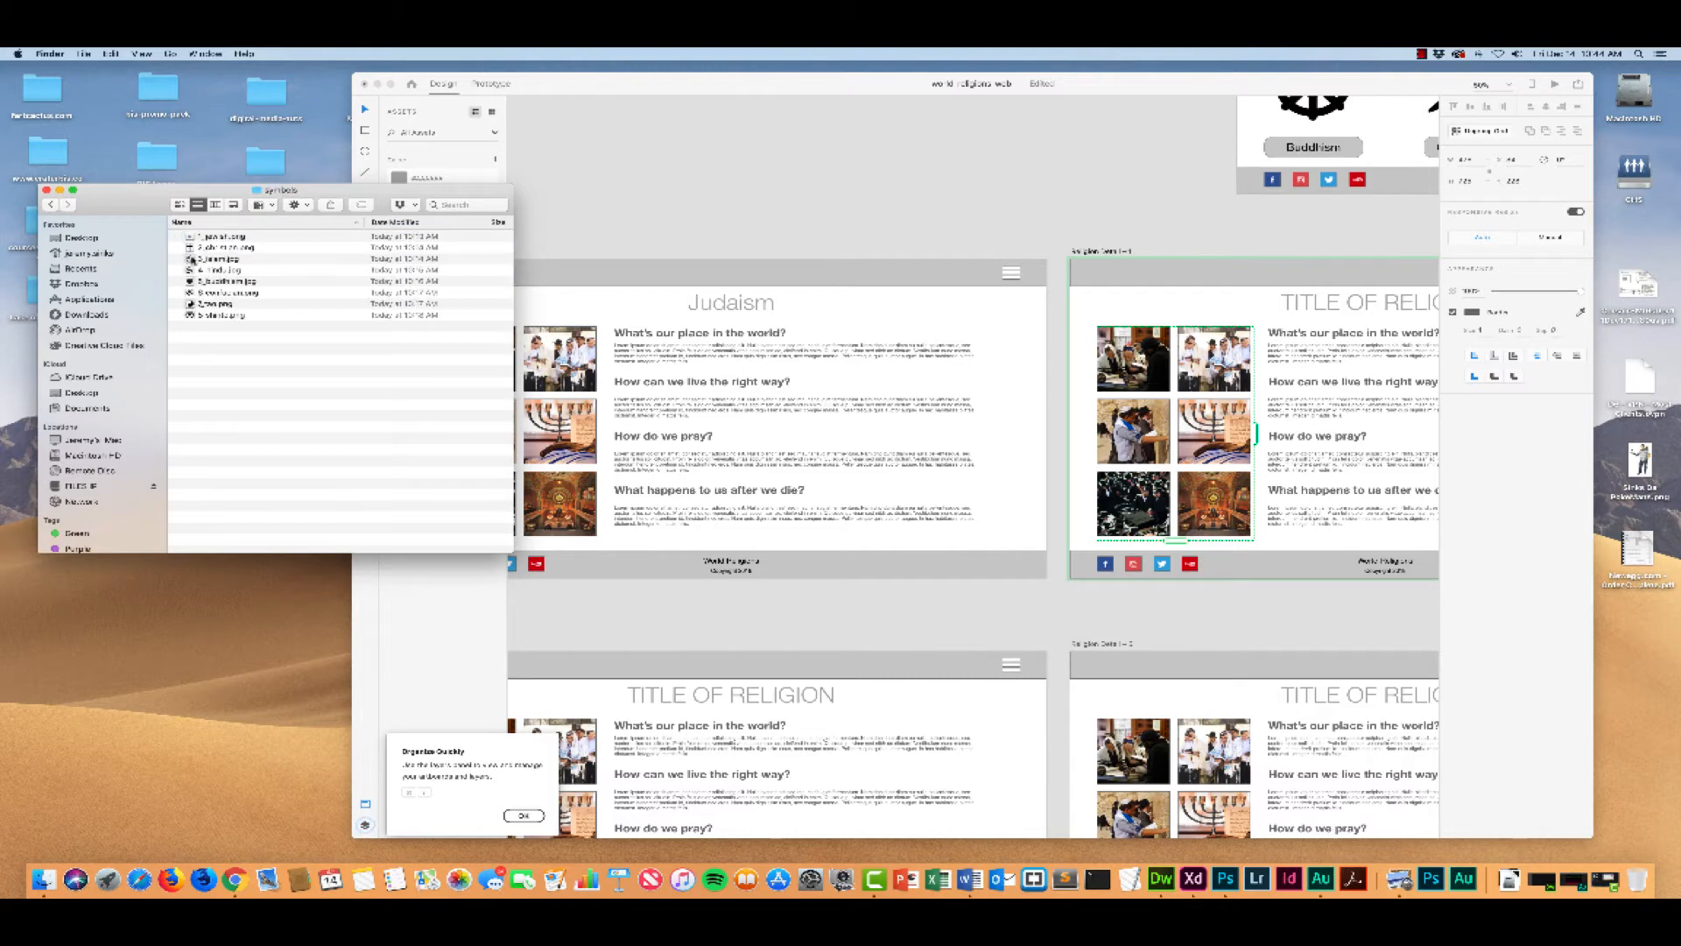
# Step: Fill the image squares of the artboard beside Judaism with the first six files from the symbols folder
pyautogui.click(191, 236)
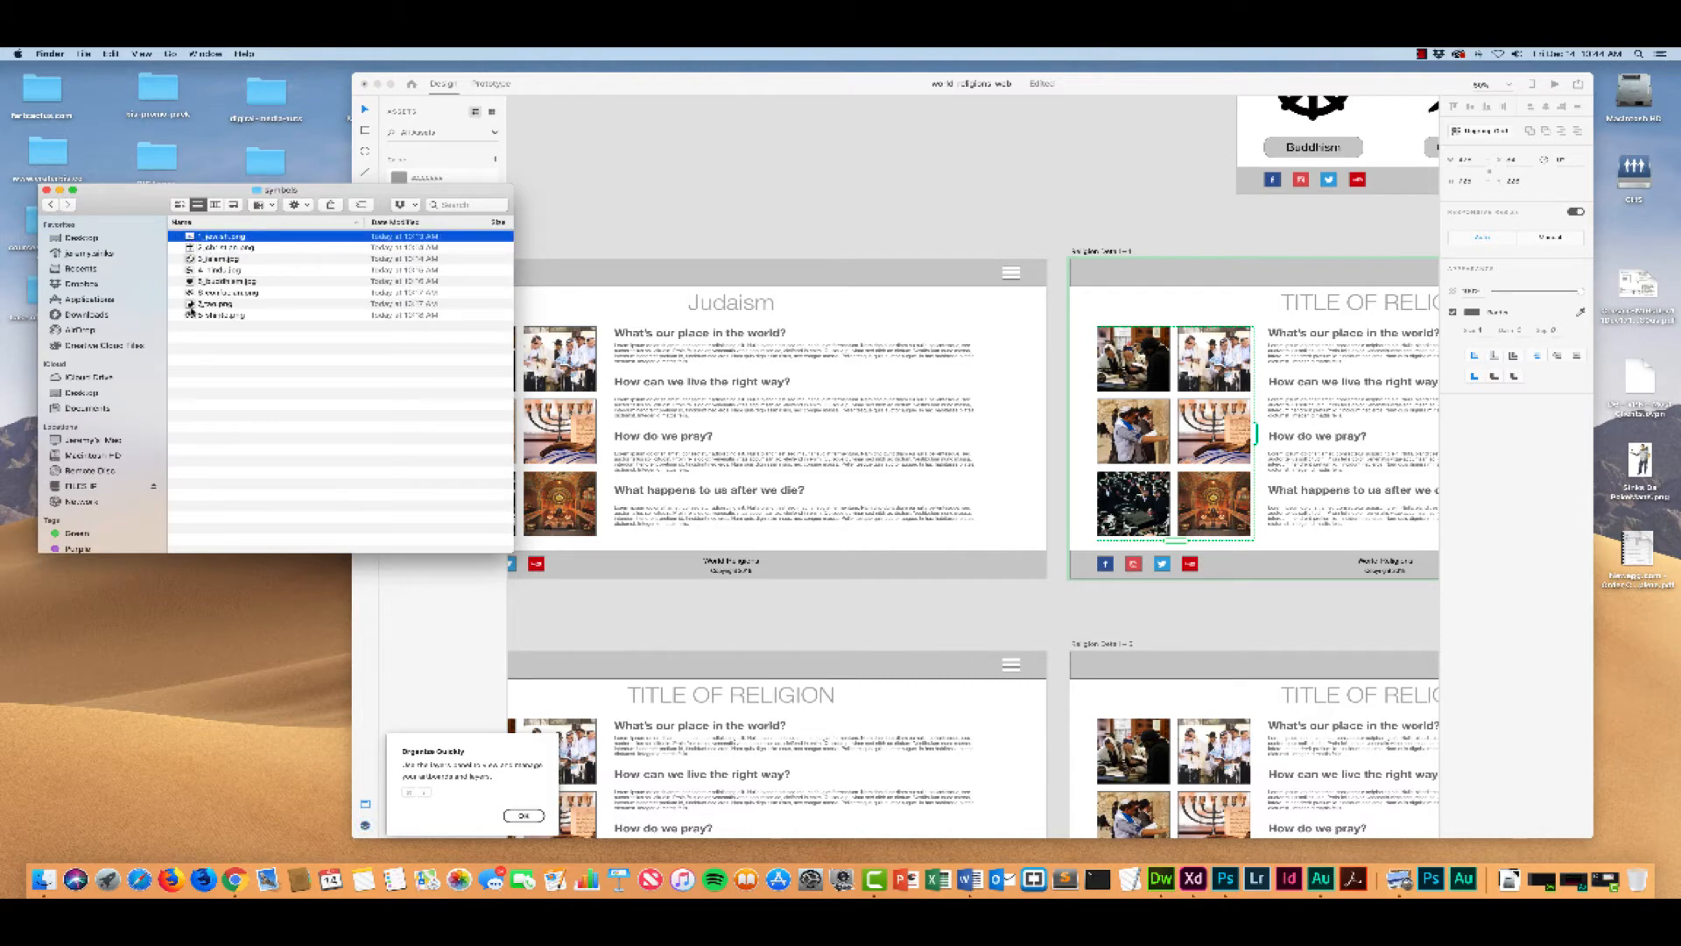
pyautogui.keyDown('shift'); pyautogui.click(193, 314); pyautogui.keyUp('shift')
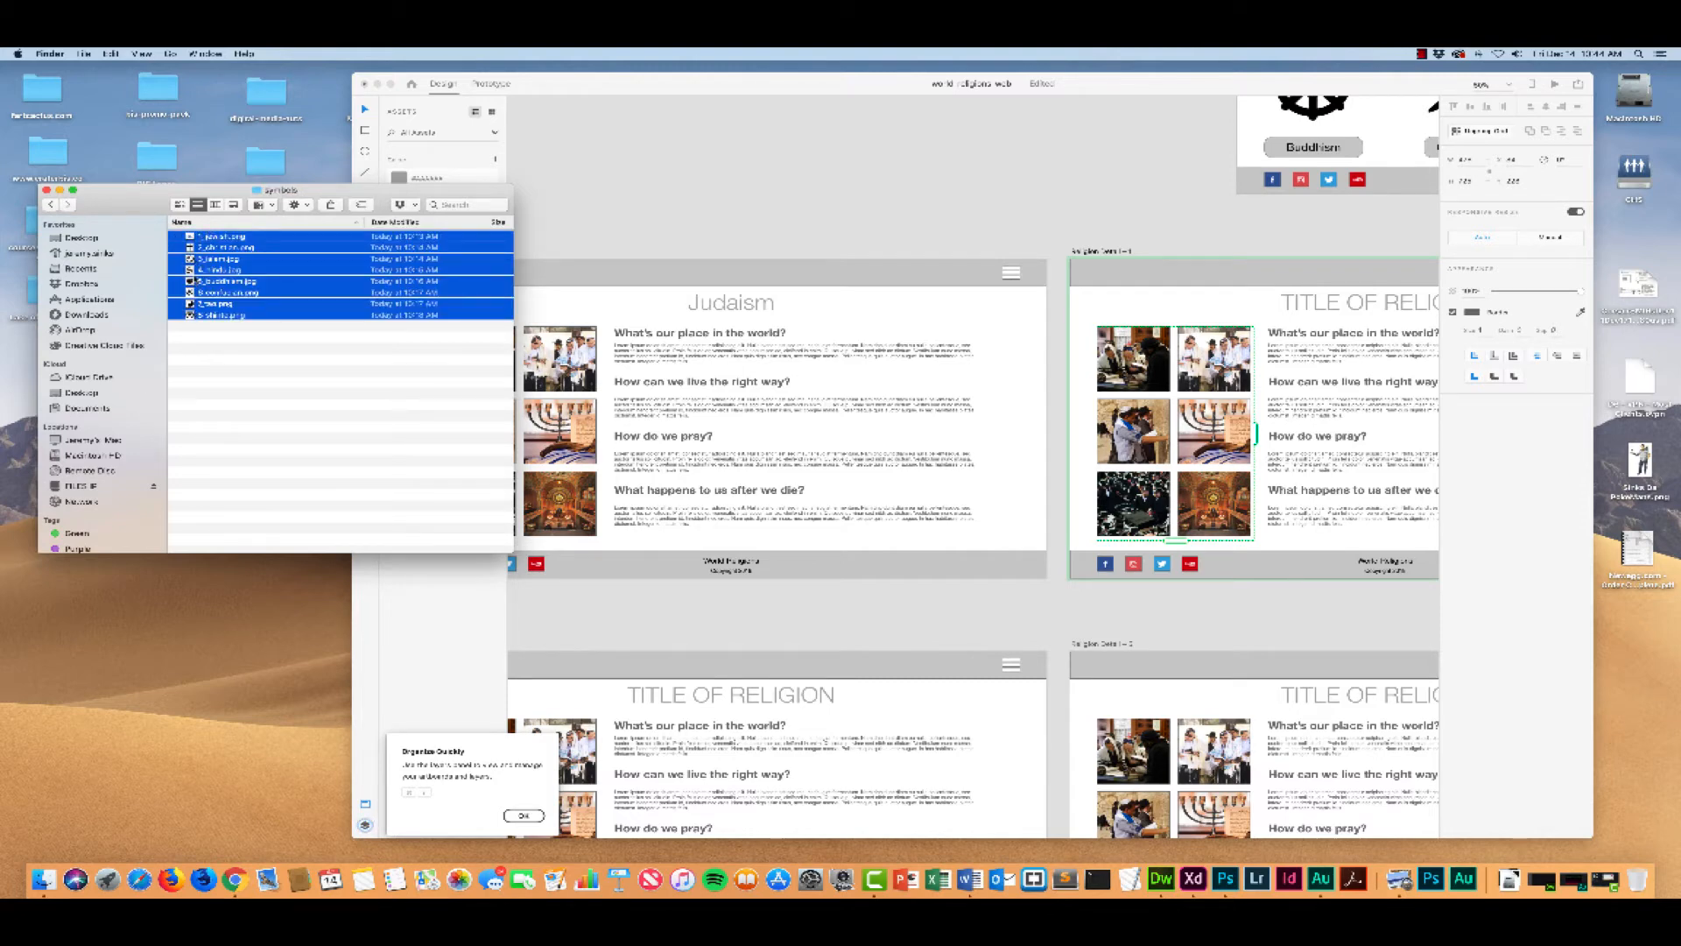
pyautogui.click(198, 281)
pyautogui.click(196, 292)
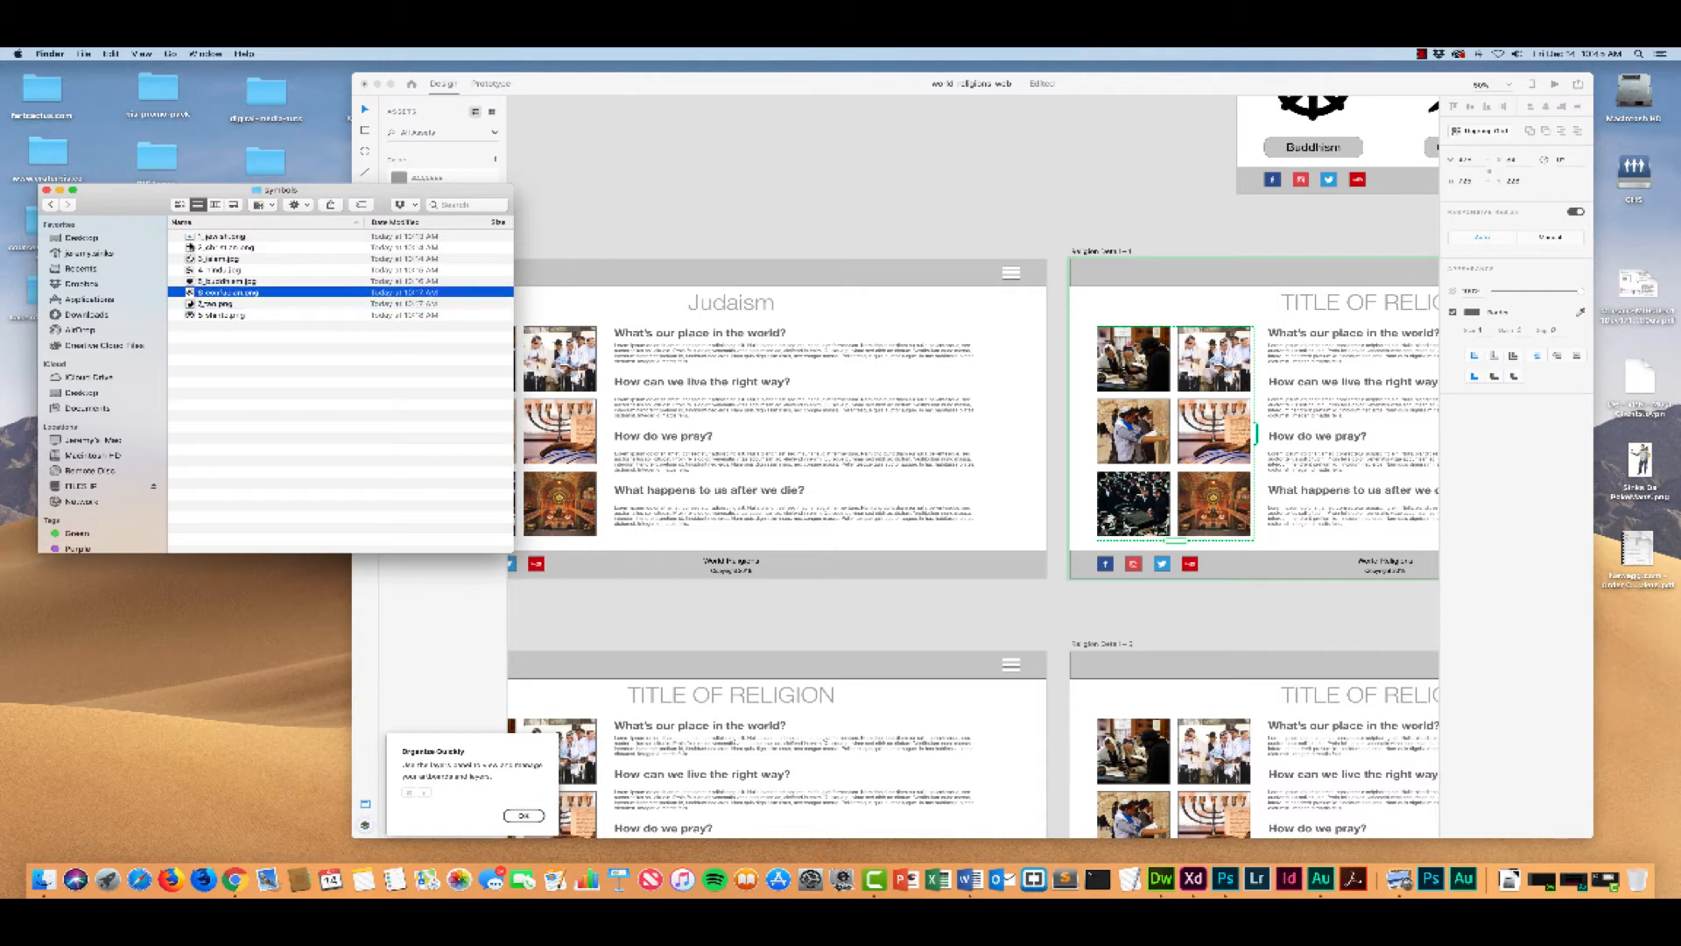
pyautogui.click(191, 236)
pyautogui.click(192, 292)
pyautogui.click(191, 237)
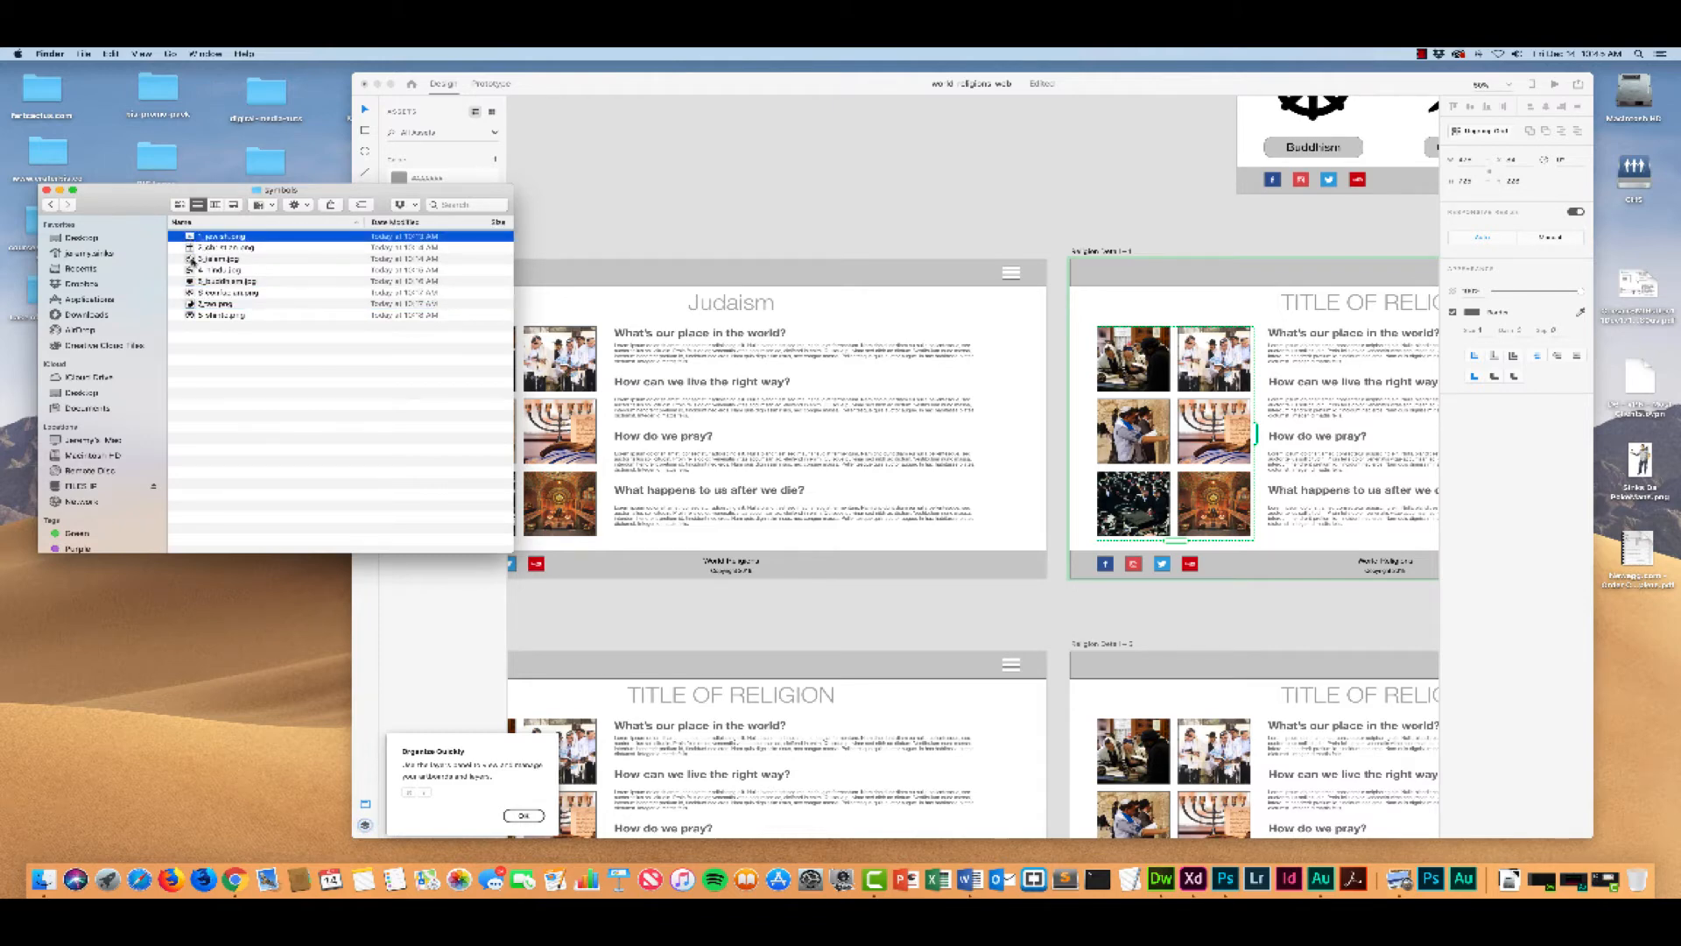
pyautogui.keyDown('shift'); pyautogui.click(191, 294); pyautogui.keyUp('shift')
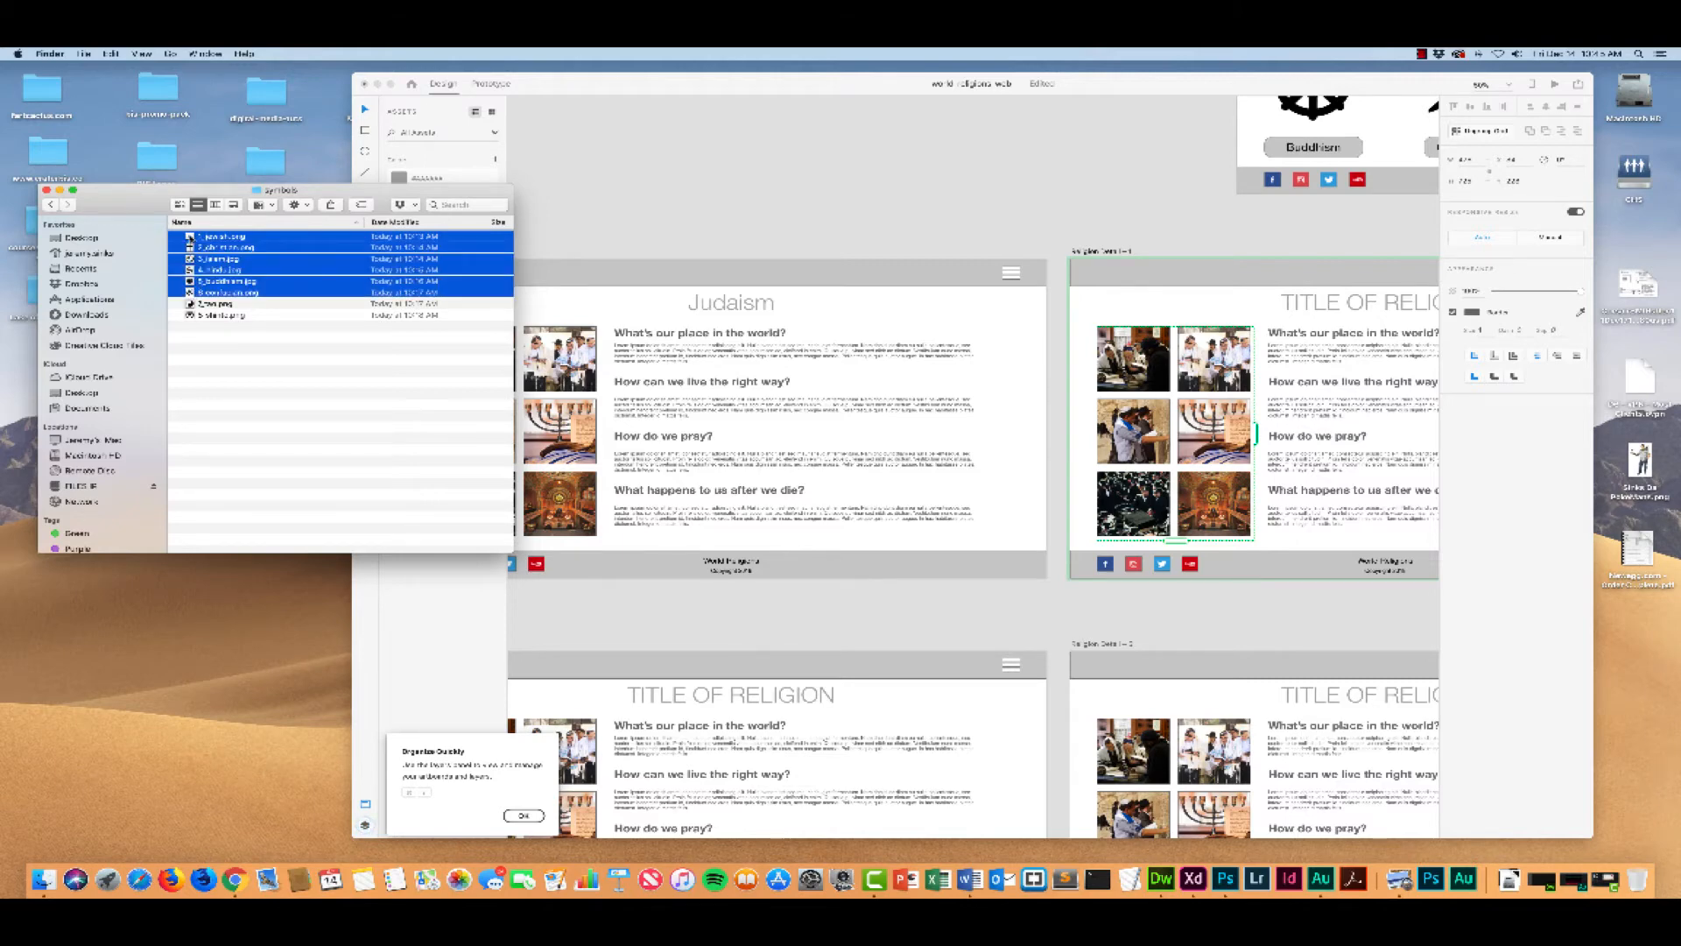
pyautogui.moveTo(190, 236); pyautogui.dragTo(1124, 354)
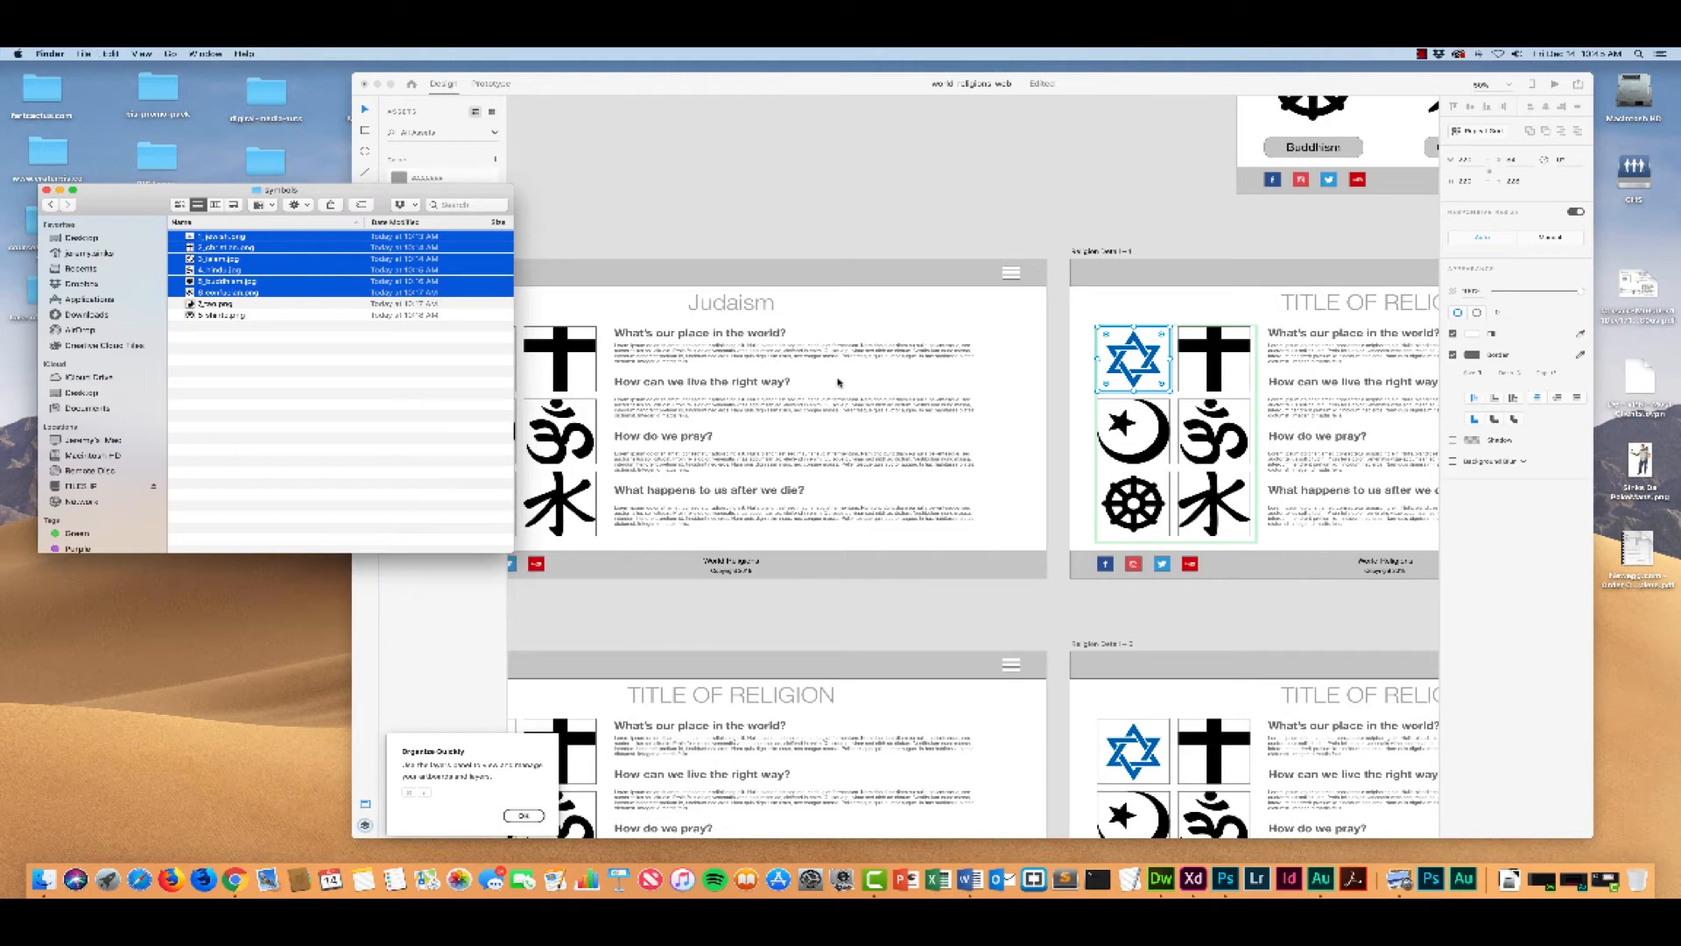
# Step: Undo the placement of the symbol images in the image grid
pyautogui.click(586, 168)
pyautogui.press('super+z')
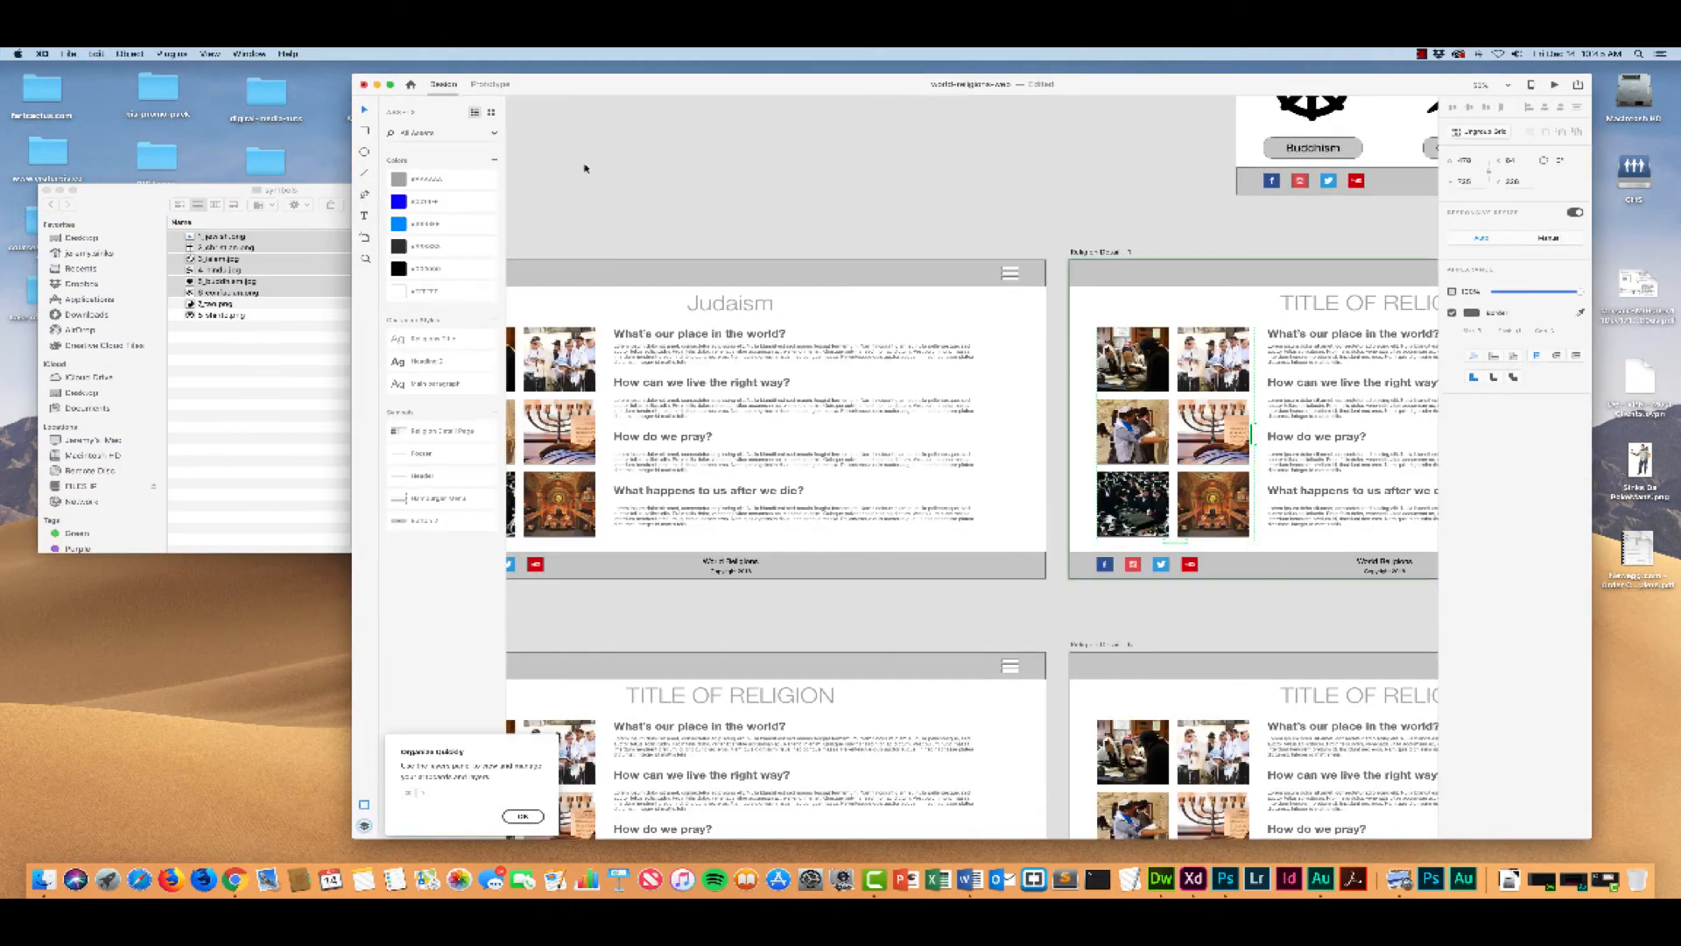
pyautogui.click(613, 246)
pyautogui.hscroll(-5, 614, 289)
pyautogui.hscroll(2, 614, 289)
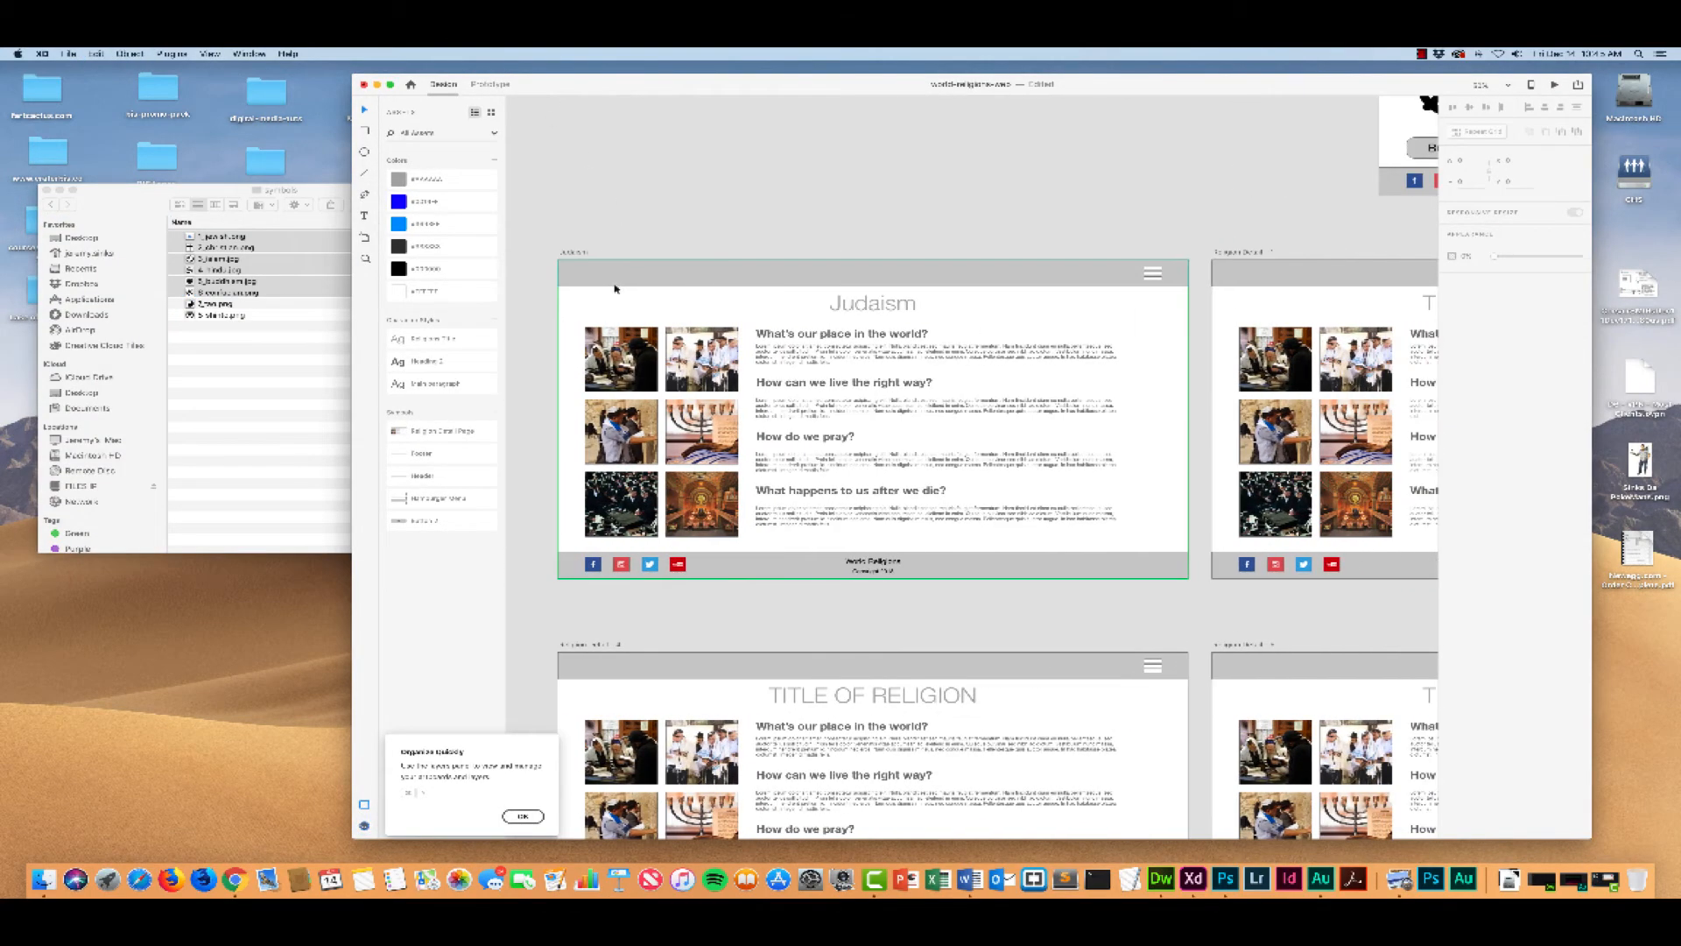
# Step: Delete the Religion Detail Page symbol from the document's assets
pyautogui.click(425, 432)
pyautogui.rightClick(424, 432)
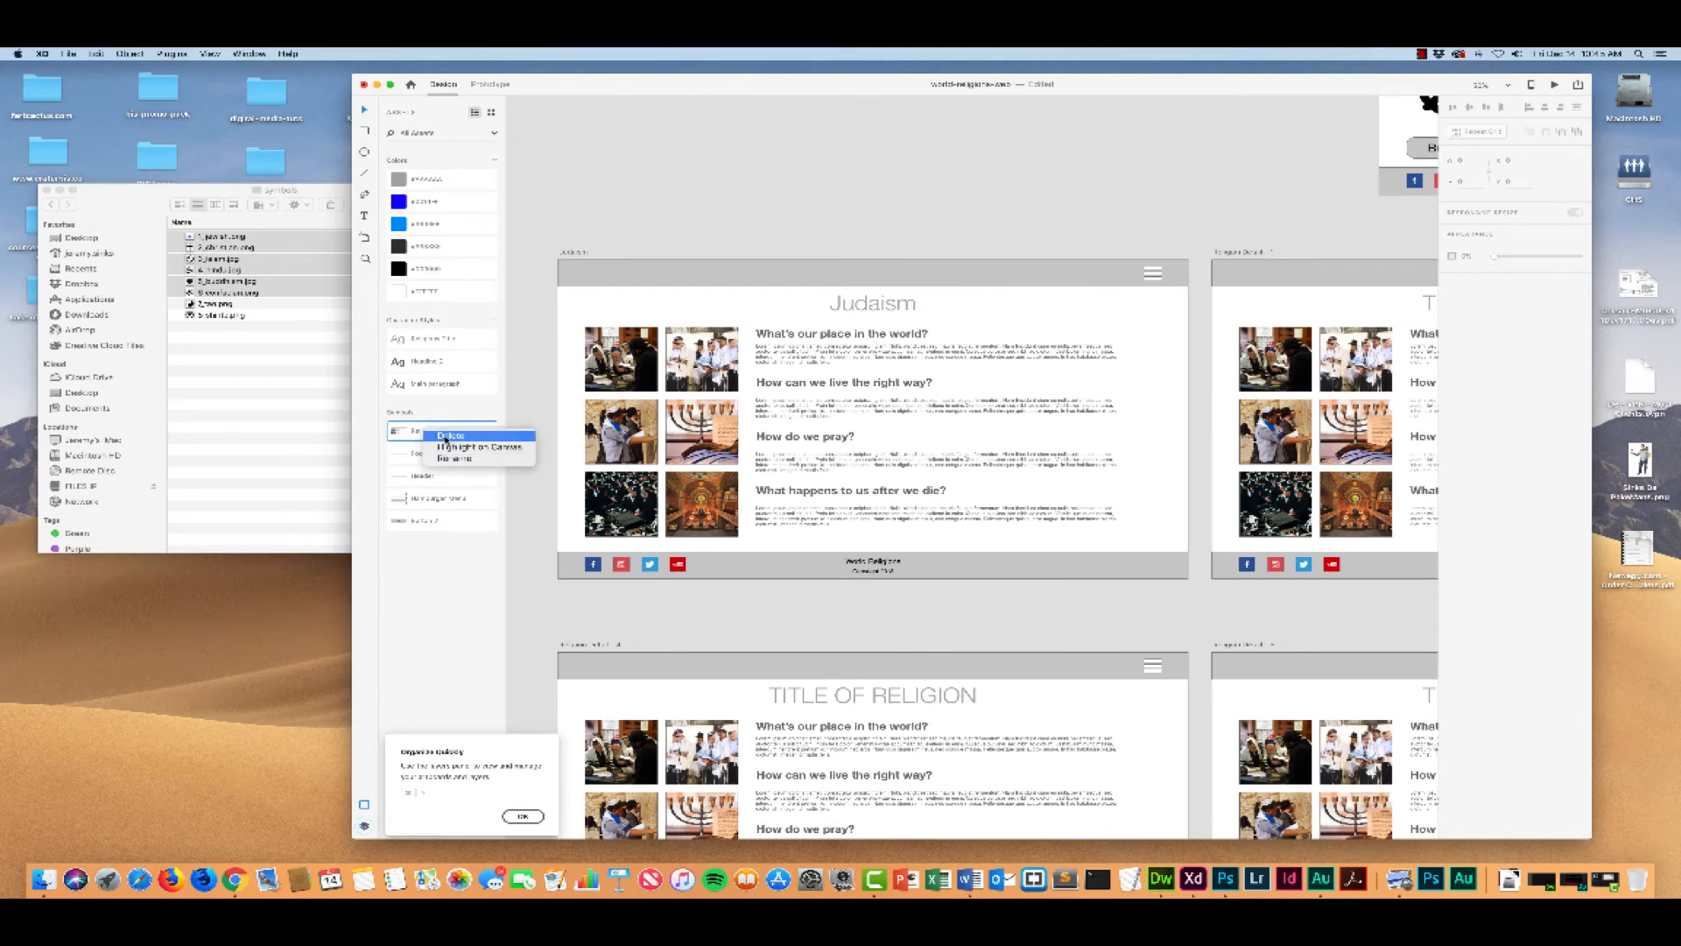
pyautogui.click(448, 435)
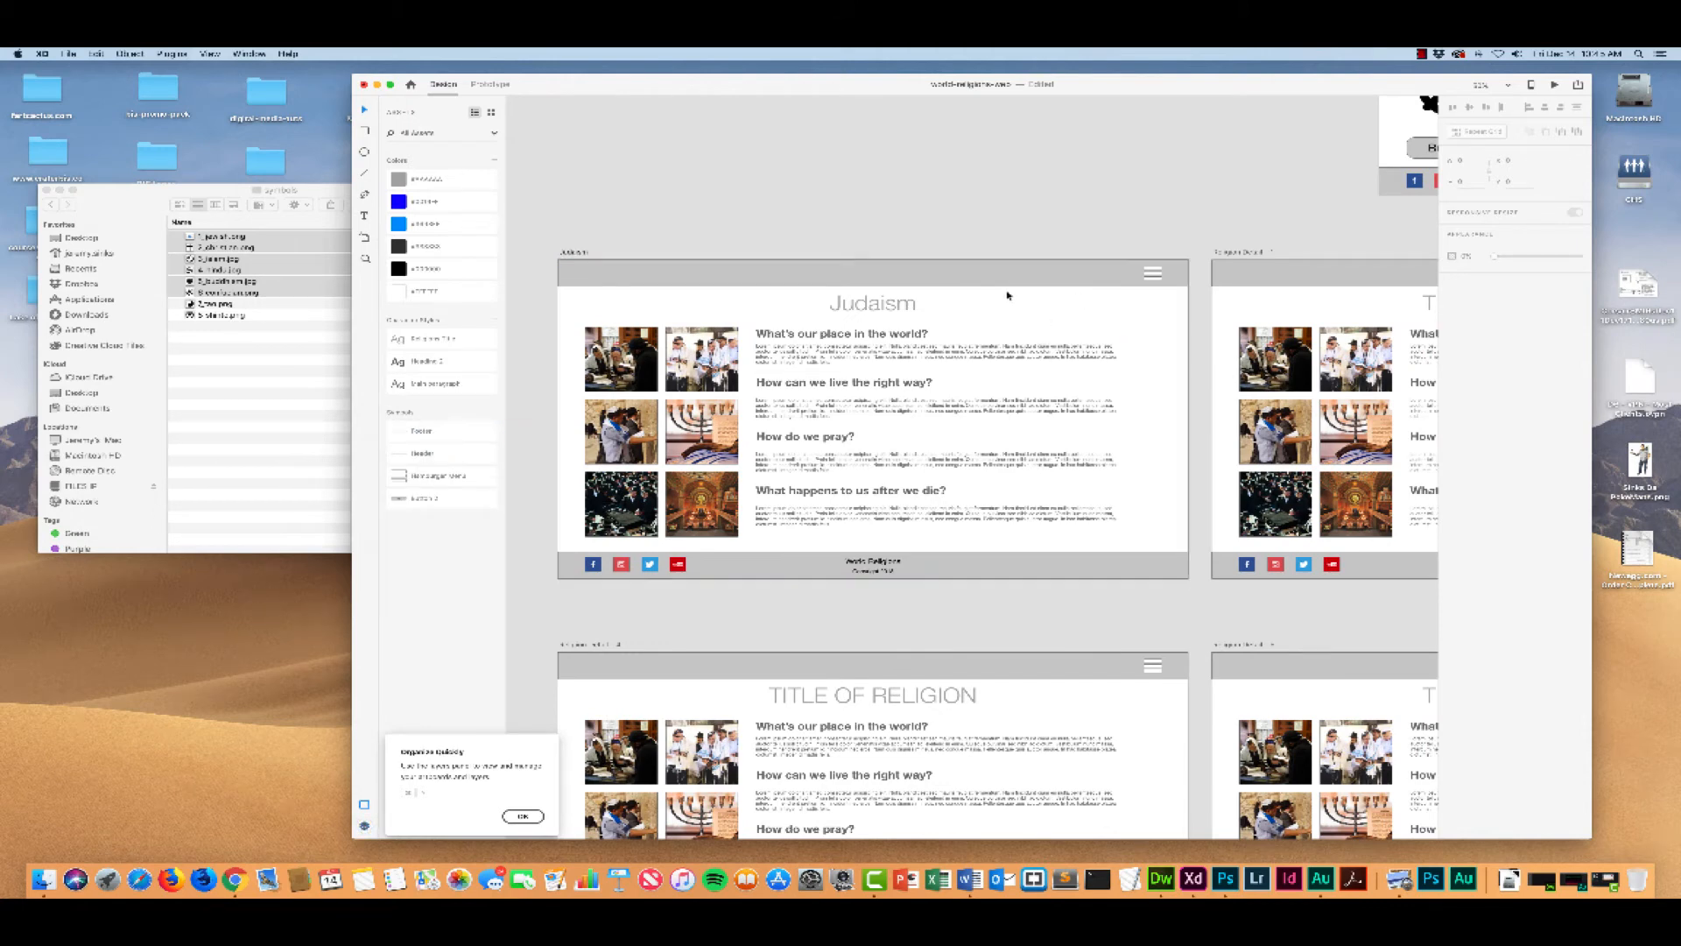
# Step: Undo the symbol deletion and the placement of the Judaism pictures
pyautogui.click(964, 300)
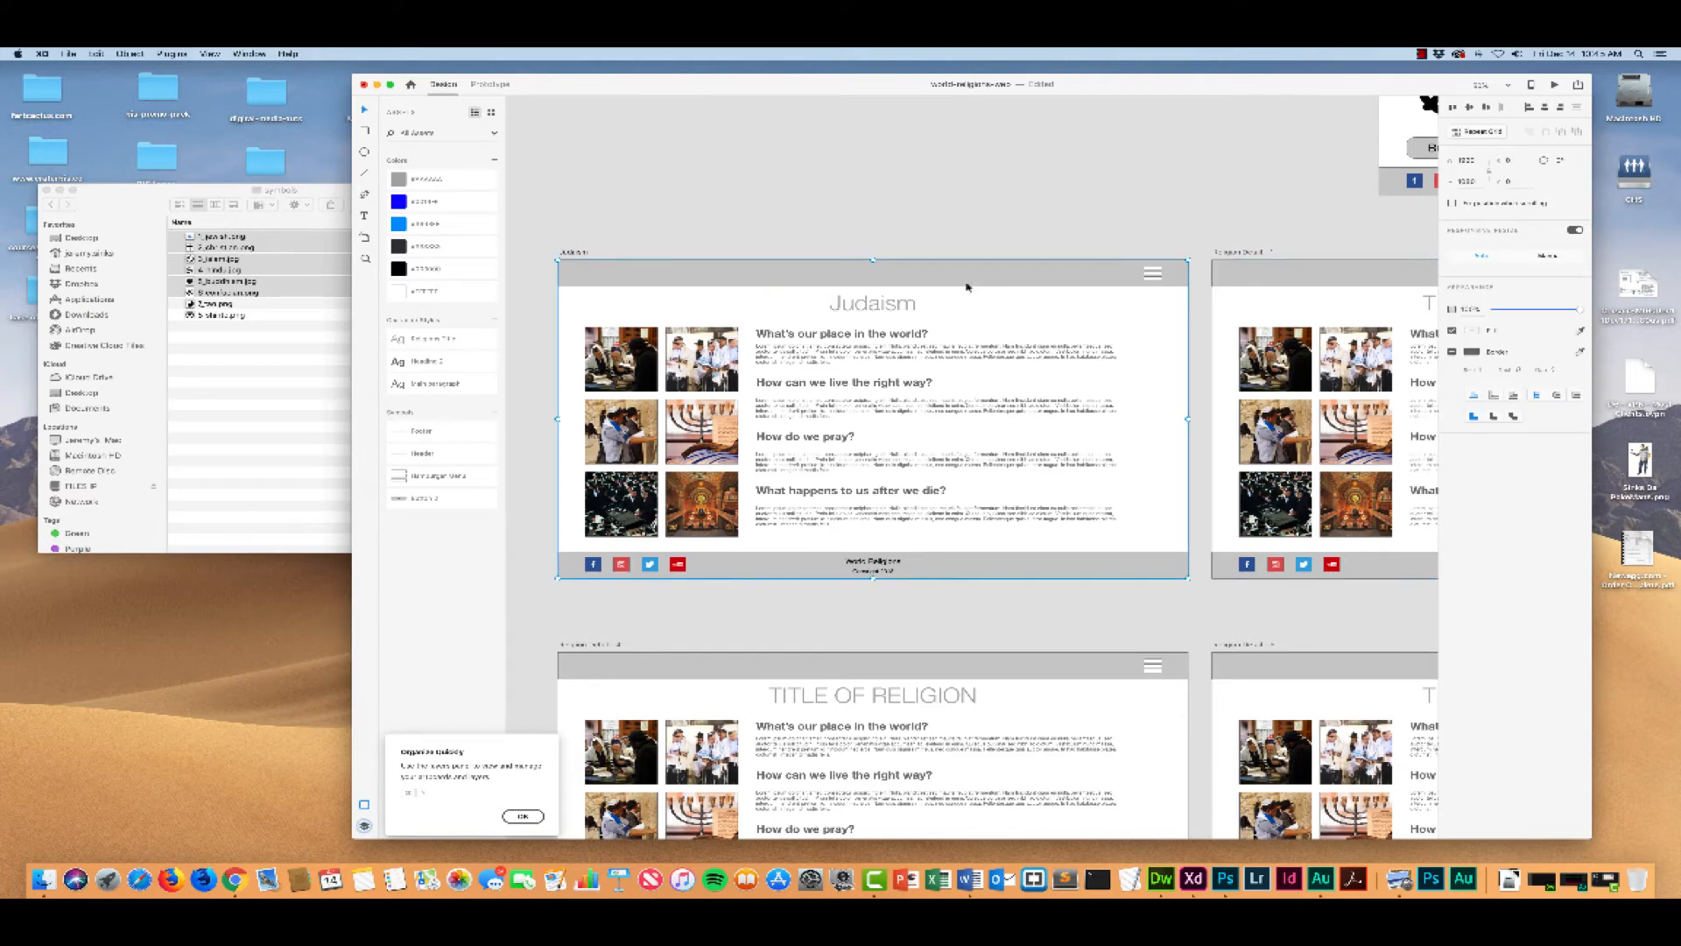
pyautogui.press('super+z')
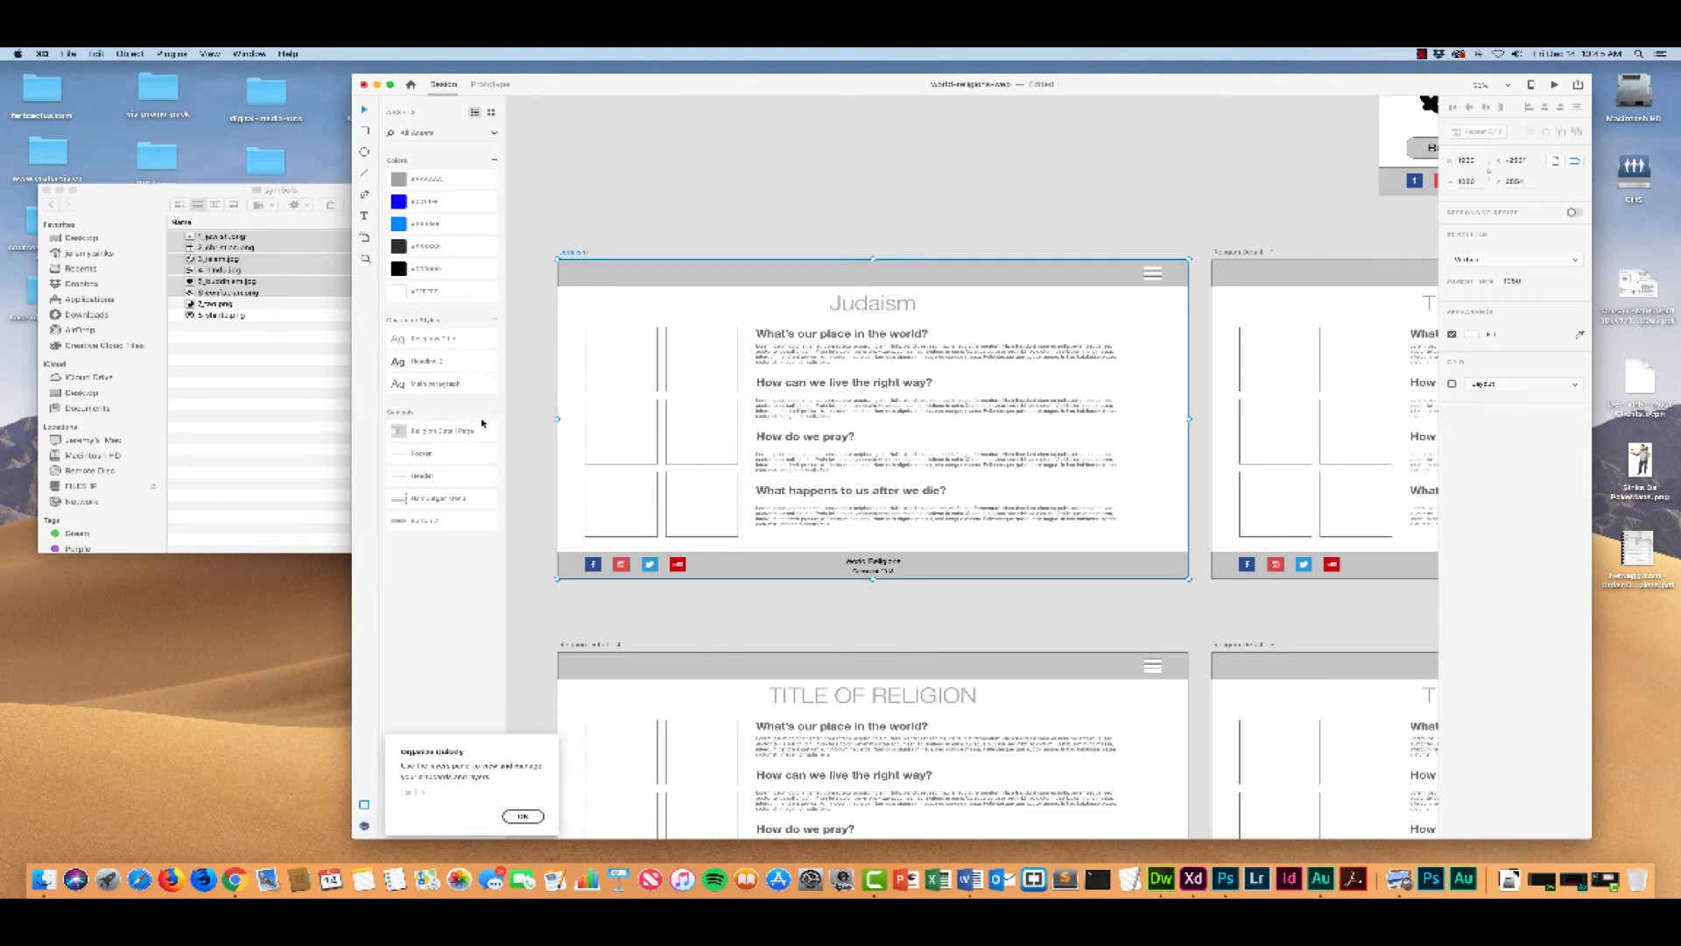
# Step: With the image squares empty, delete the Religion Detail Page symbol from the document's assets
pyautogui.hscroll(3, 810, 328)
pyautogui.hscroll(-3, 810, 328)
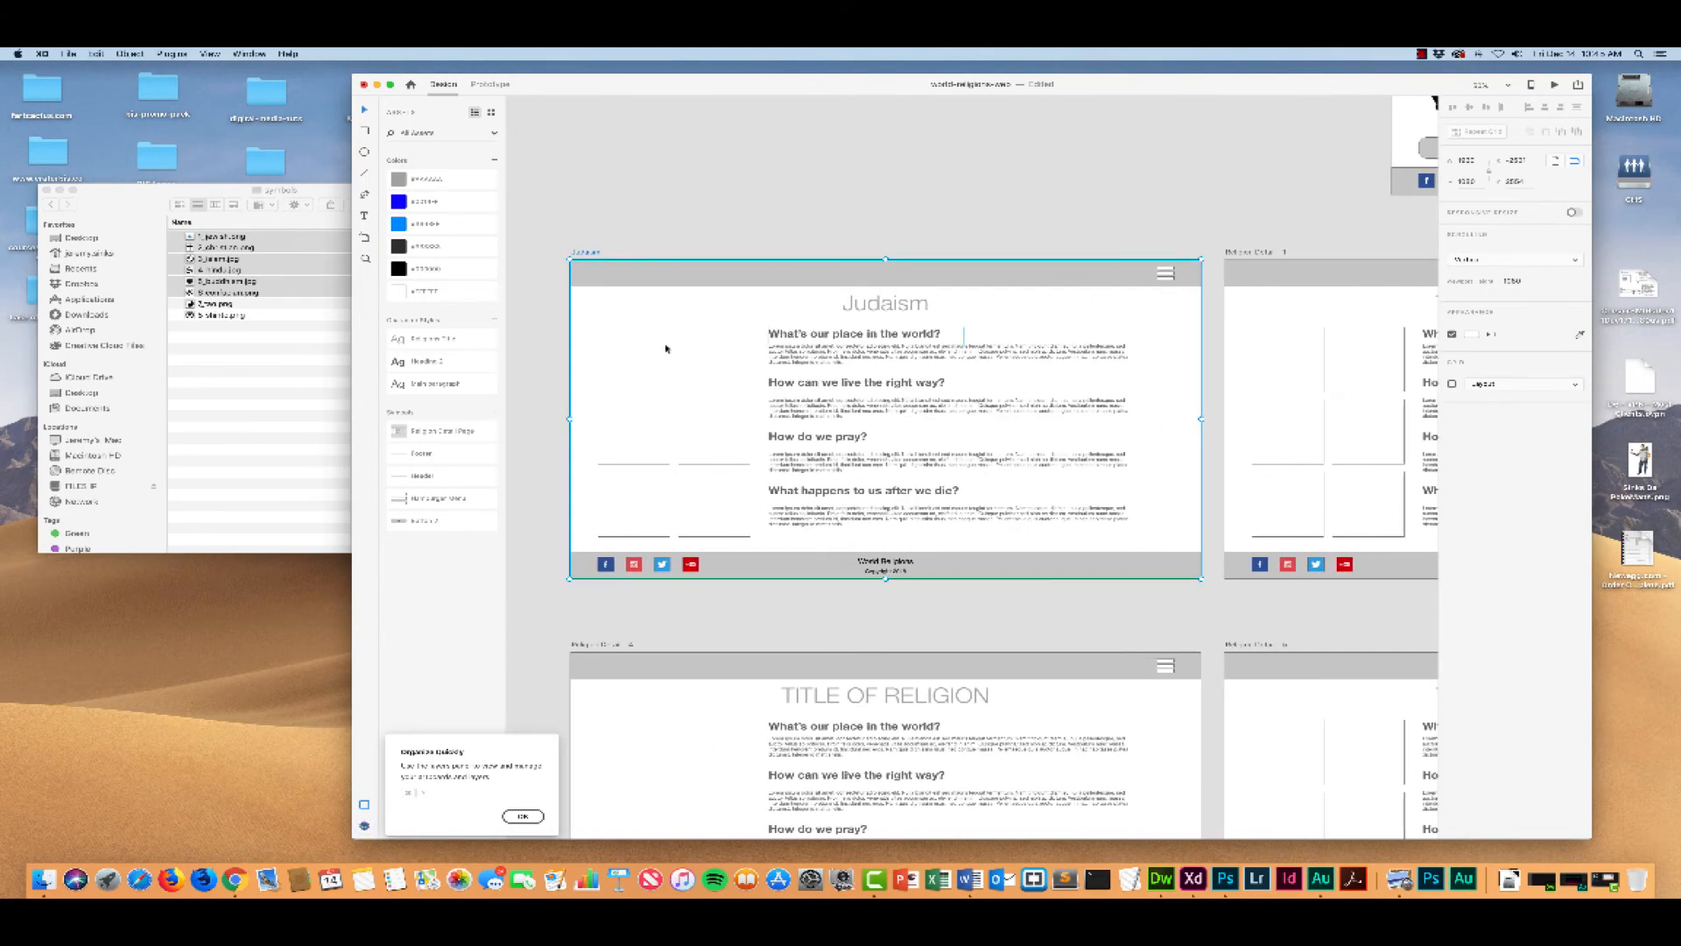
pyautogui.rightClick(432, 430)
pyautogui.click(457, 435)
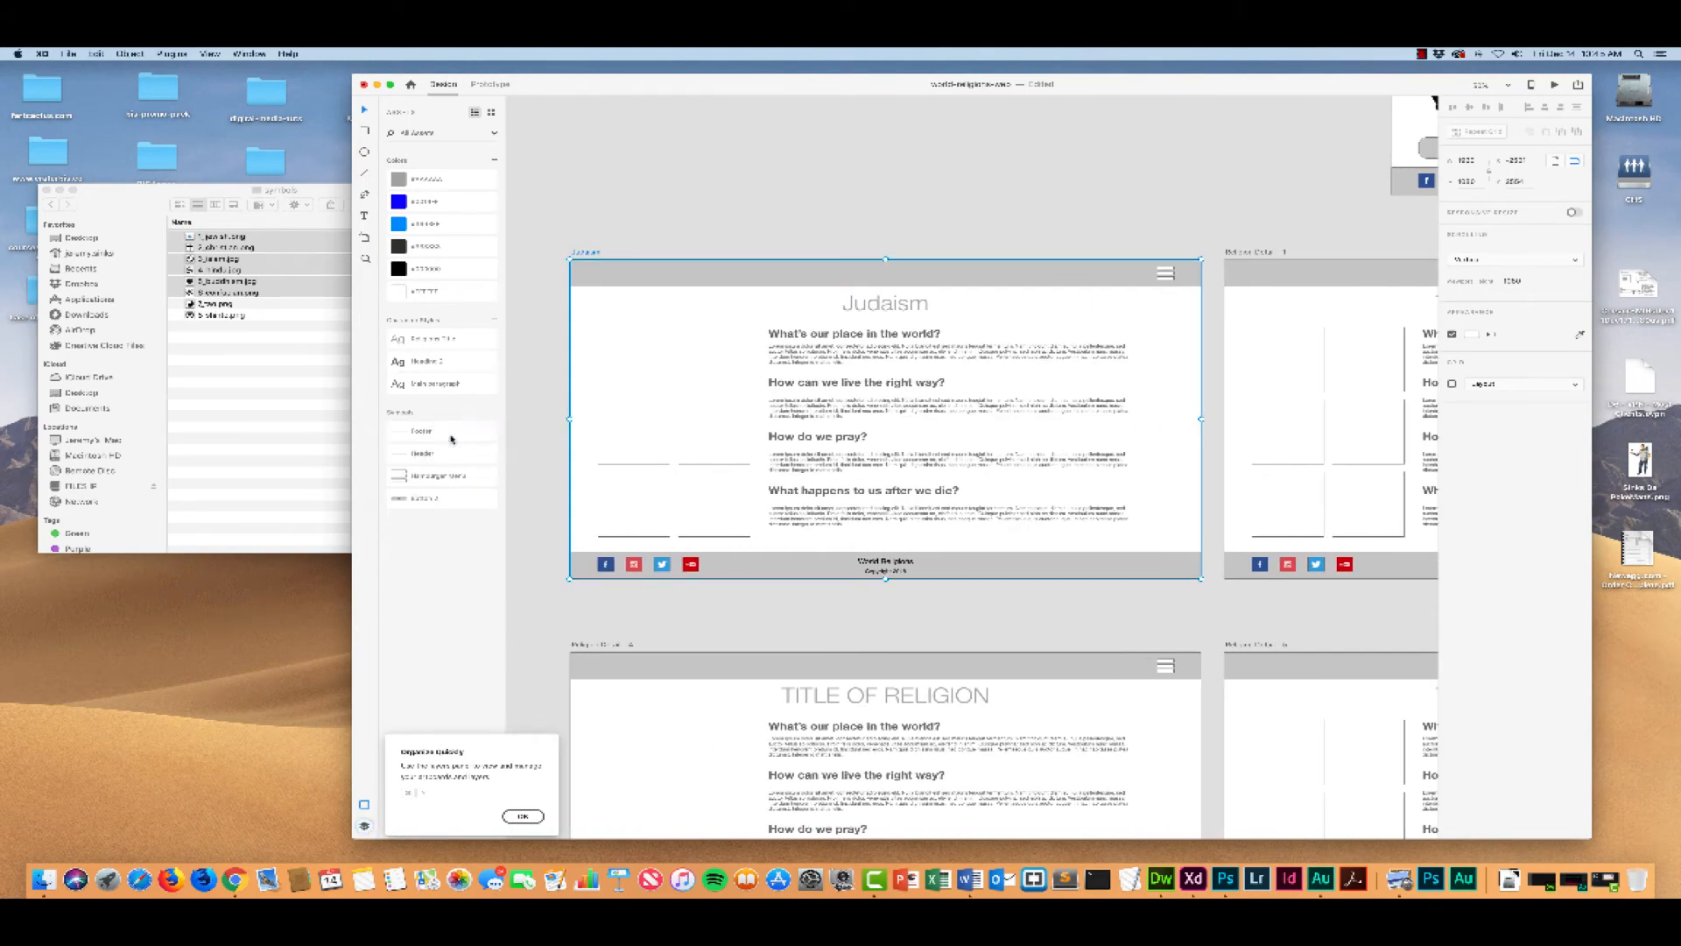
# Step: Fill the Judaism page's image grid with all six pictures from the Judaism images folder
pyautogui.click(673, 232)
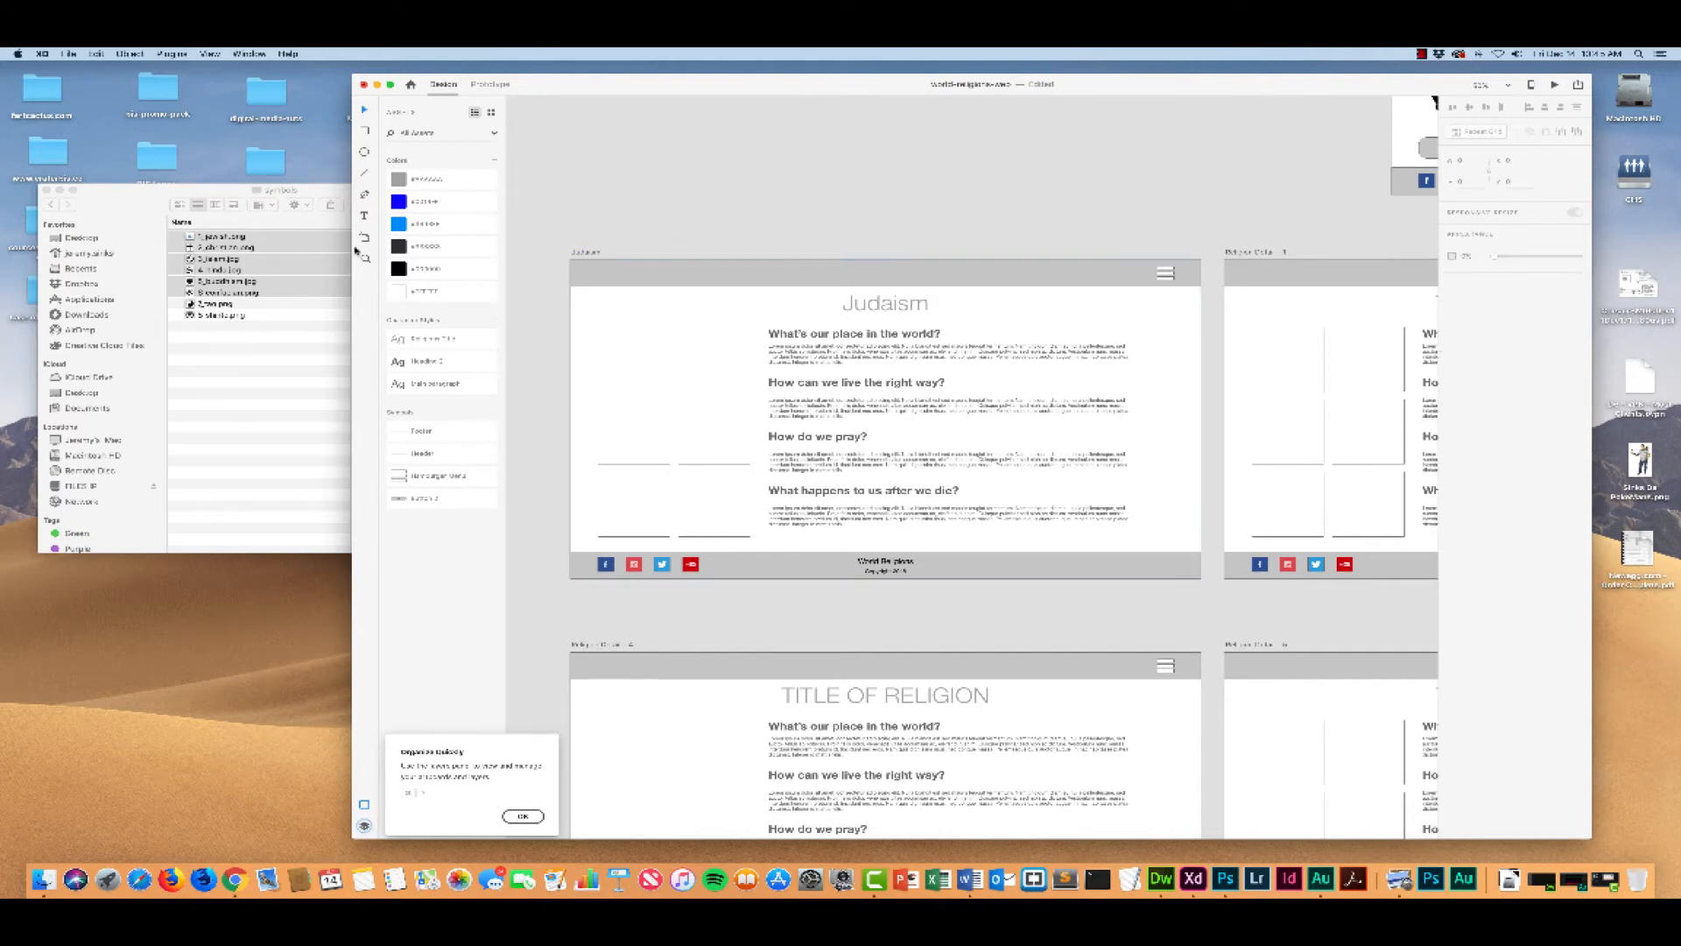
pyautogui.click(144, 191)
pyautogui.click(50, 205)
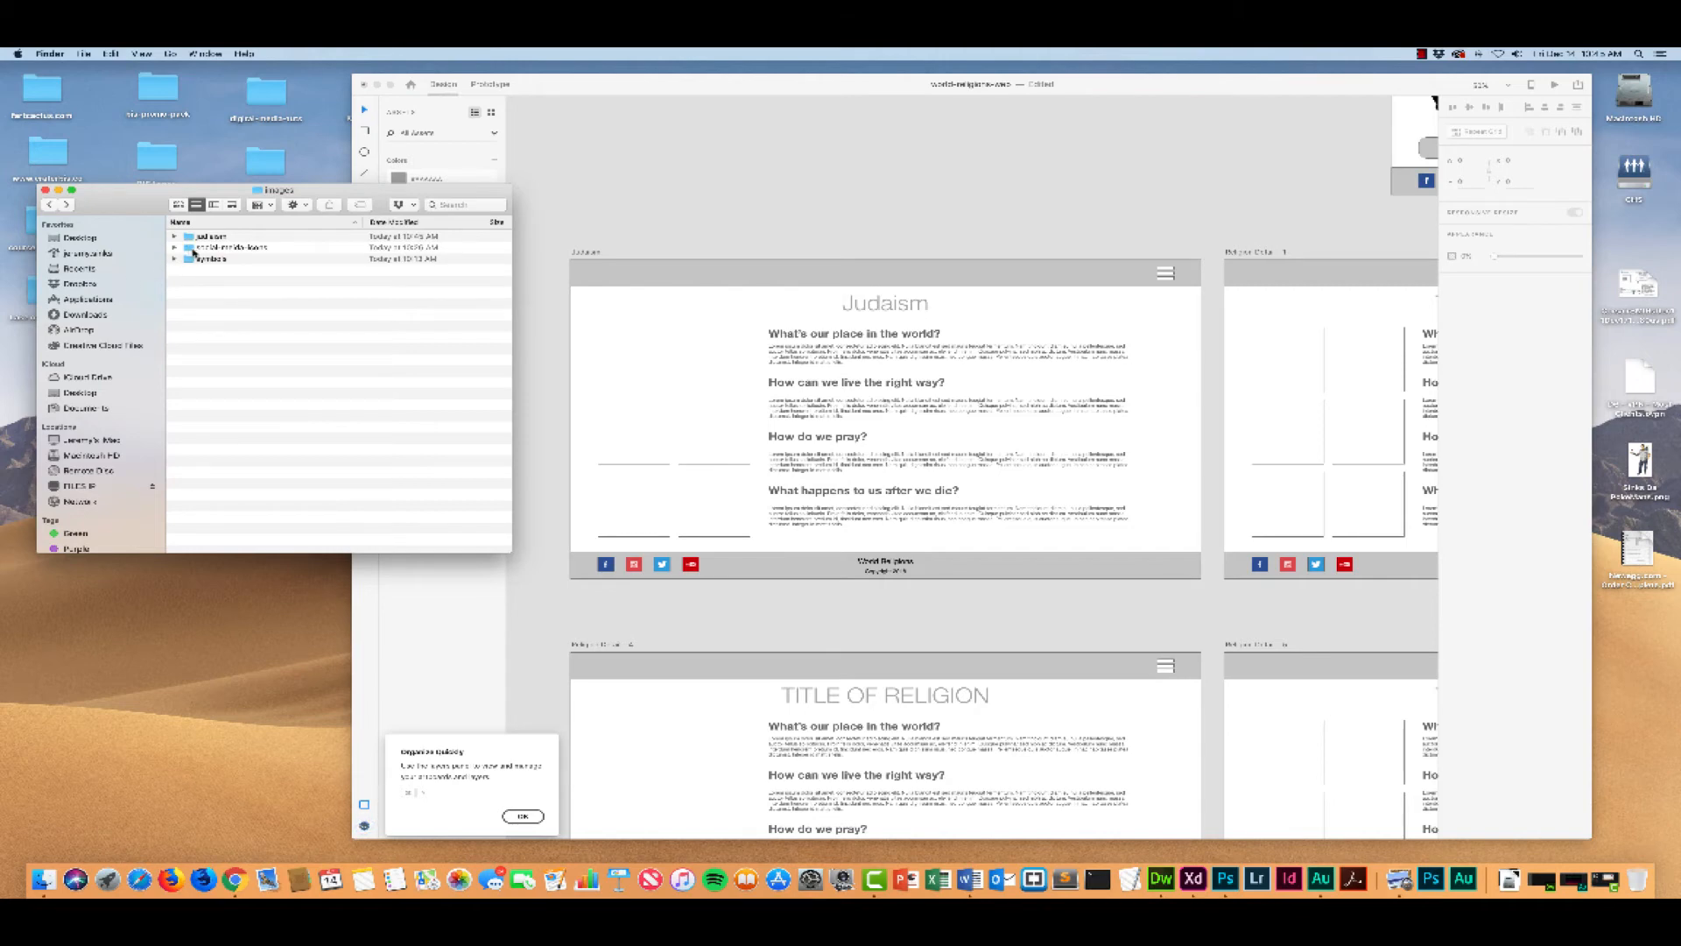
pyautogui.doubleClick(188, 236)
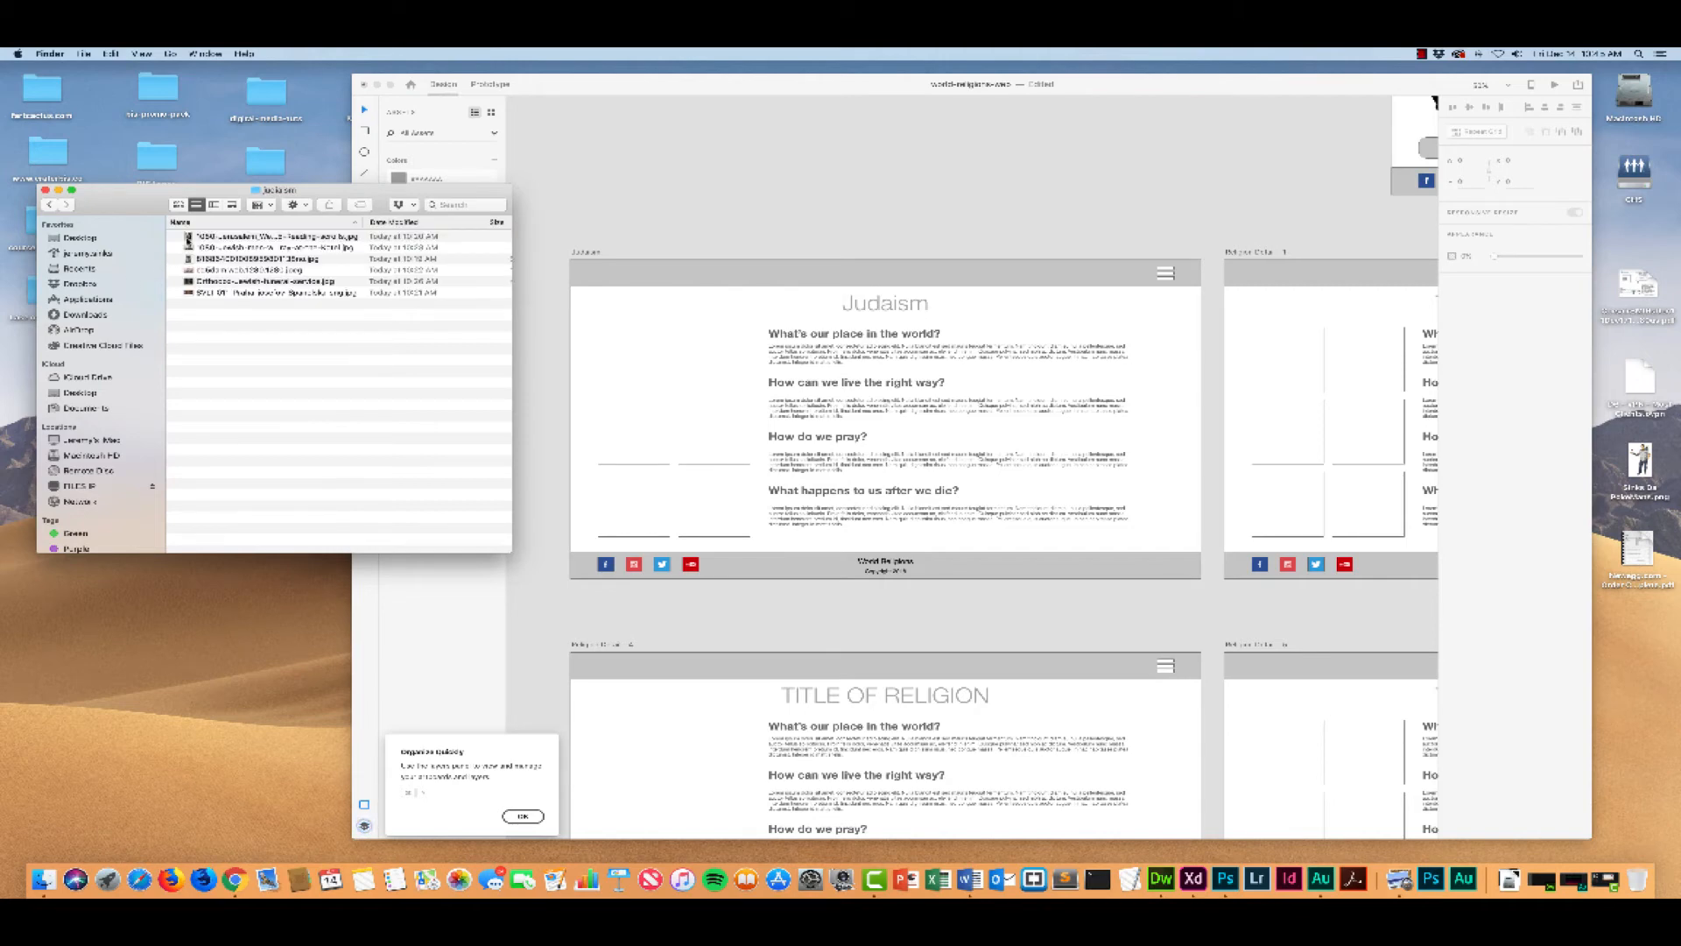
pyautogui.click(190, 237)
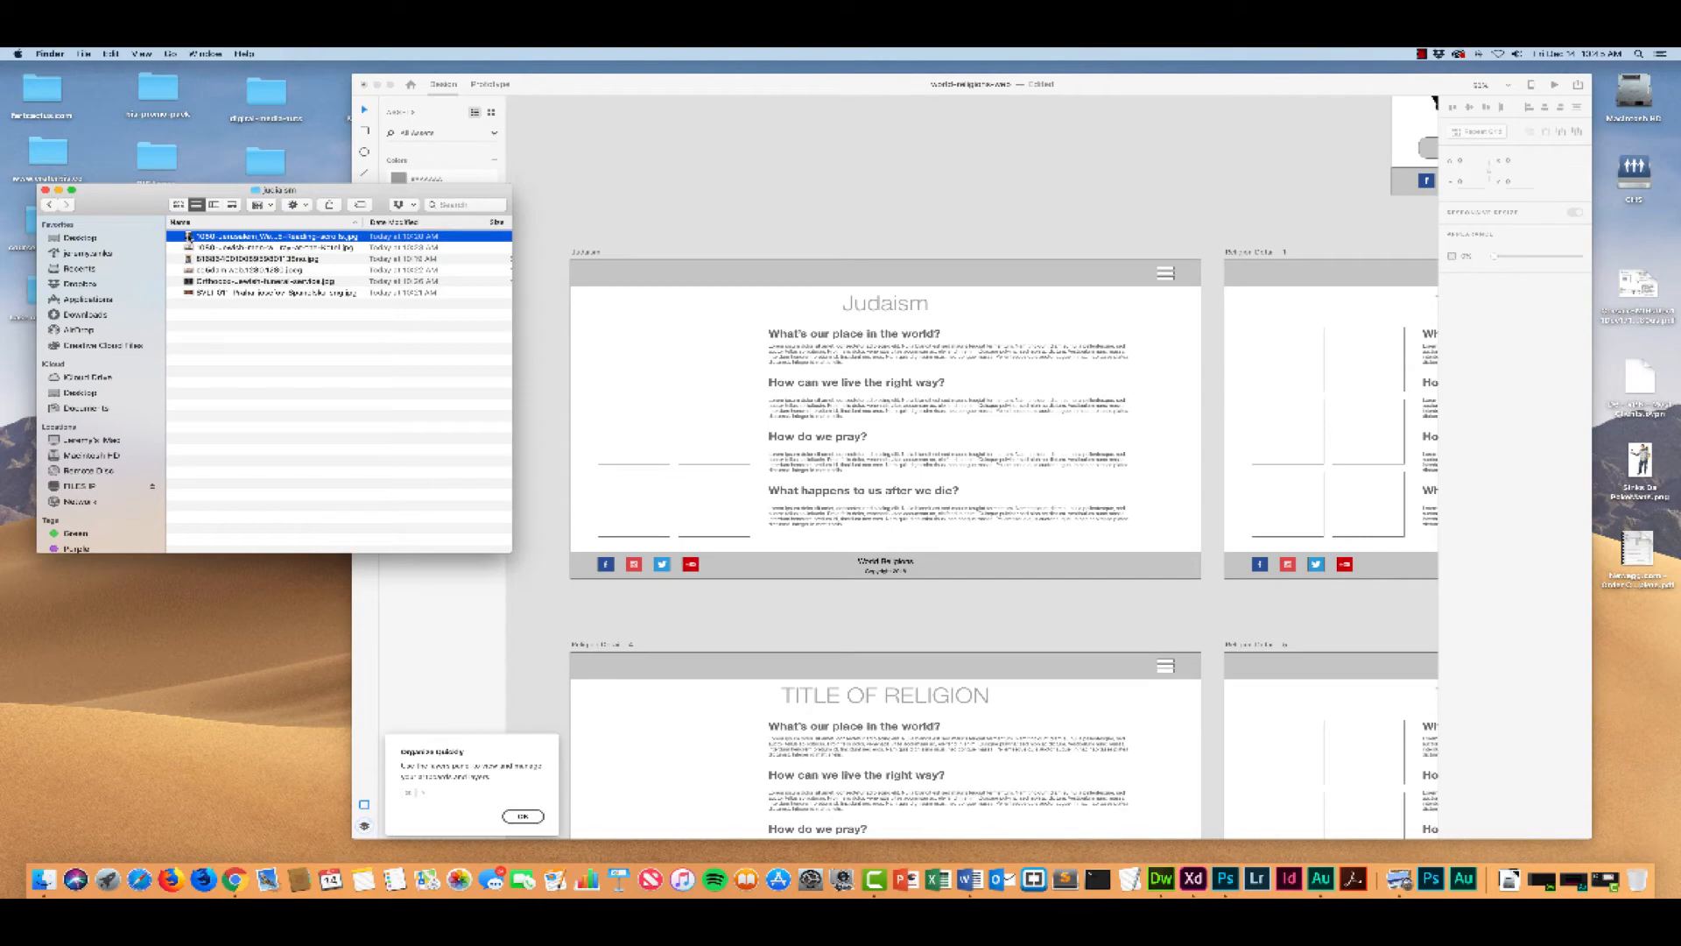
pyautogui.keyDown('shift'); pyautogui.click(190, 293); pyautogui.keyUp('shift')
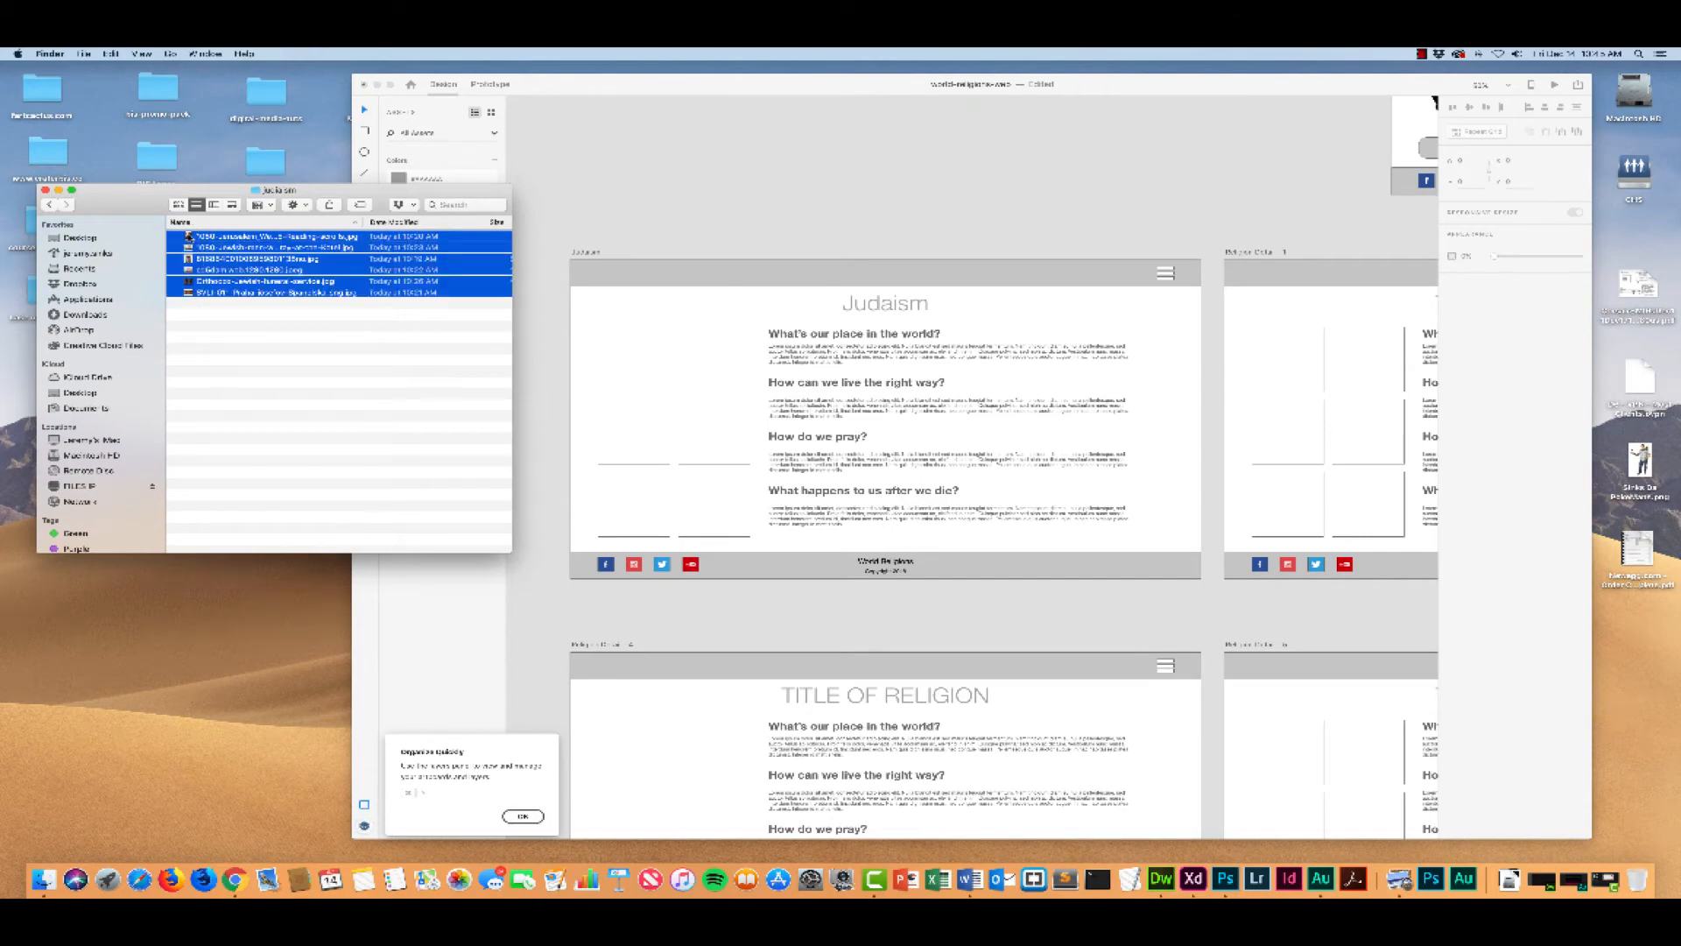
pyautogui.moveTo(190, 237); pyautogui.dragTo(613, 337)
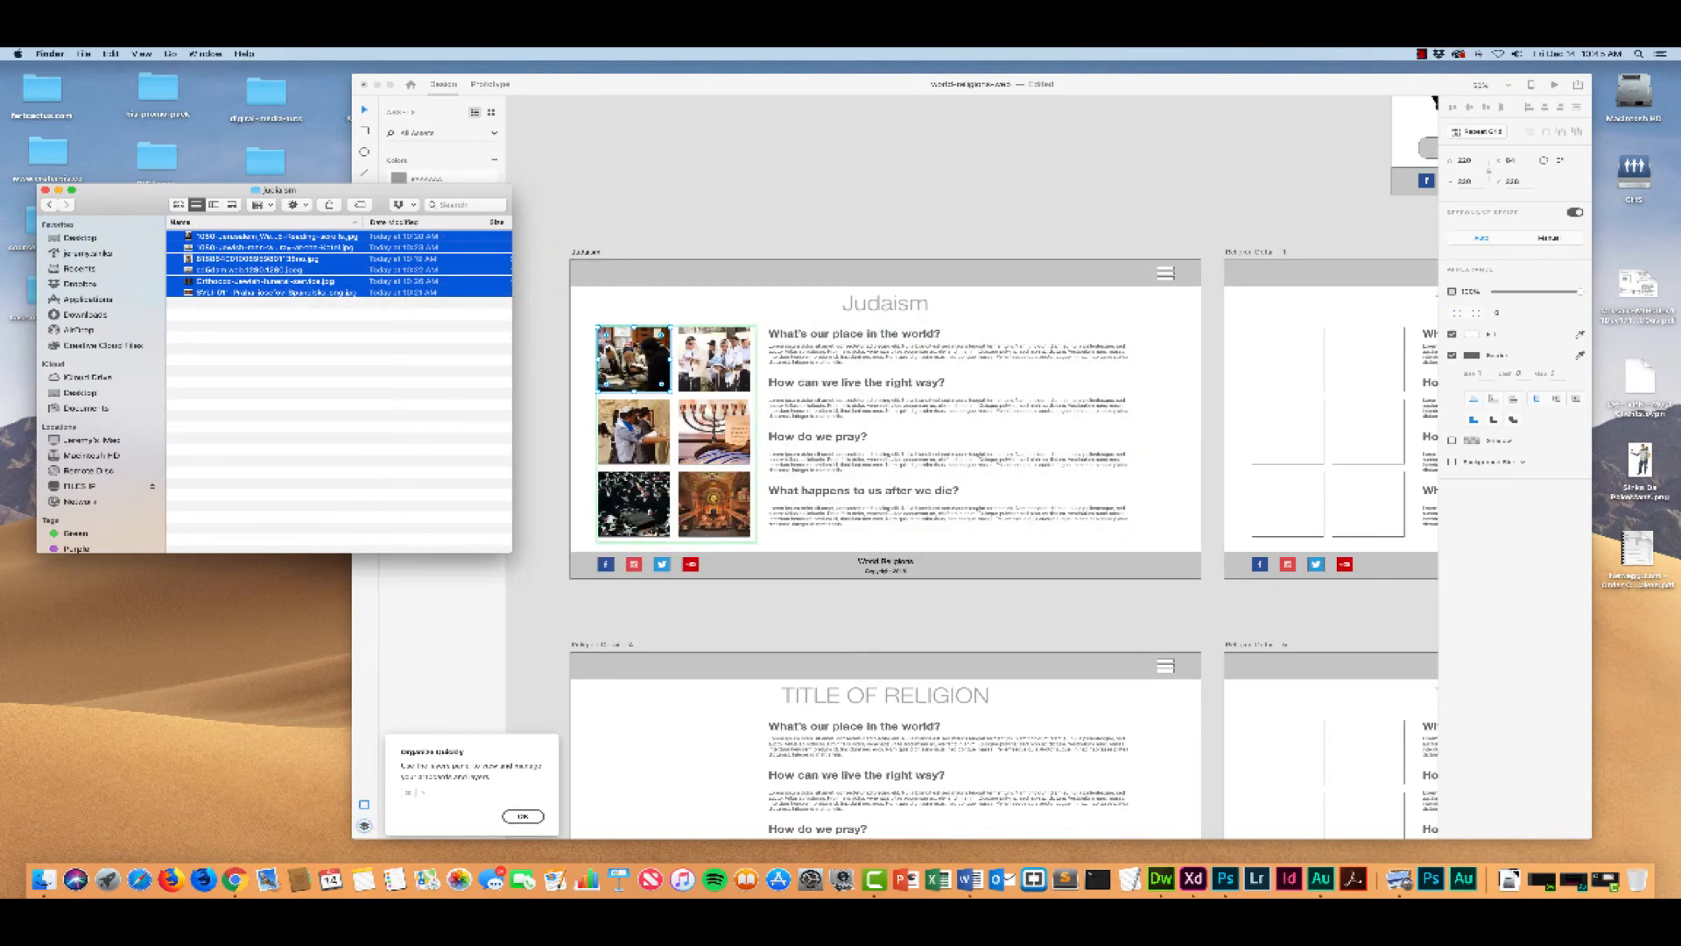
# Step: Check the Judaism page's images and title against the neighbouring religion detail pages, then review the full set of artboards
pyautogui.hscroll(10, 640, 345)
pyautogui.hscroll(-10, 640, 345)
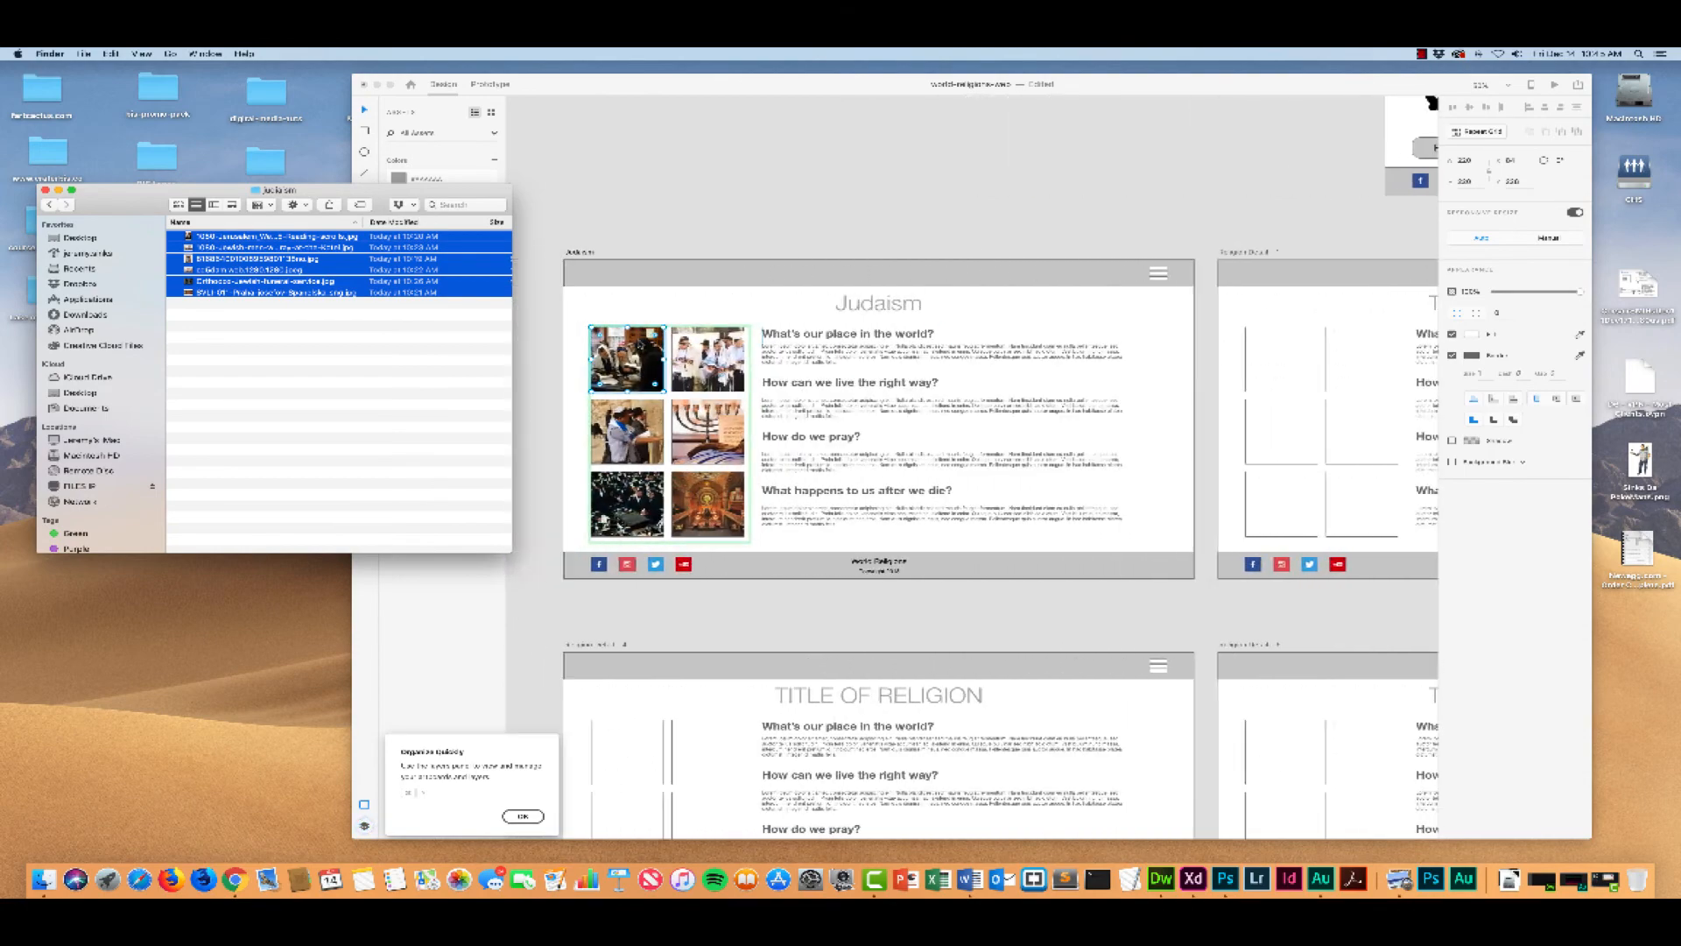
pyautogui.hscroll(-2, 640, 345)
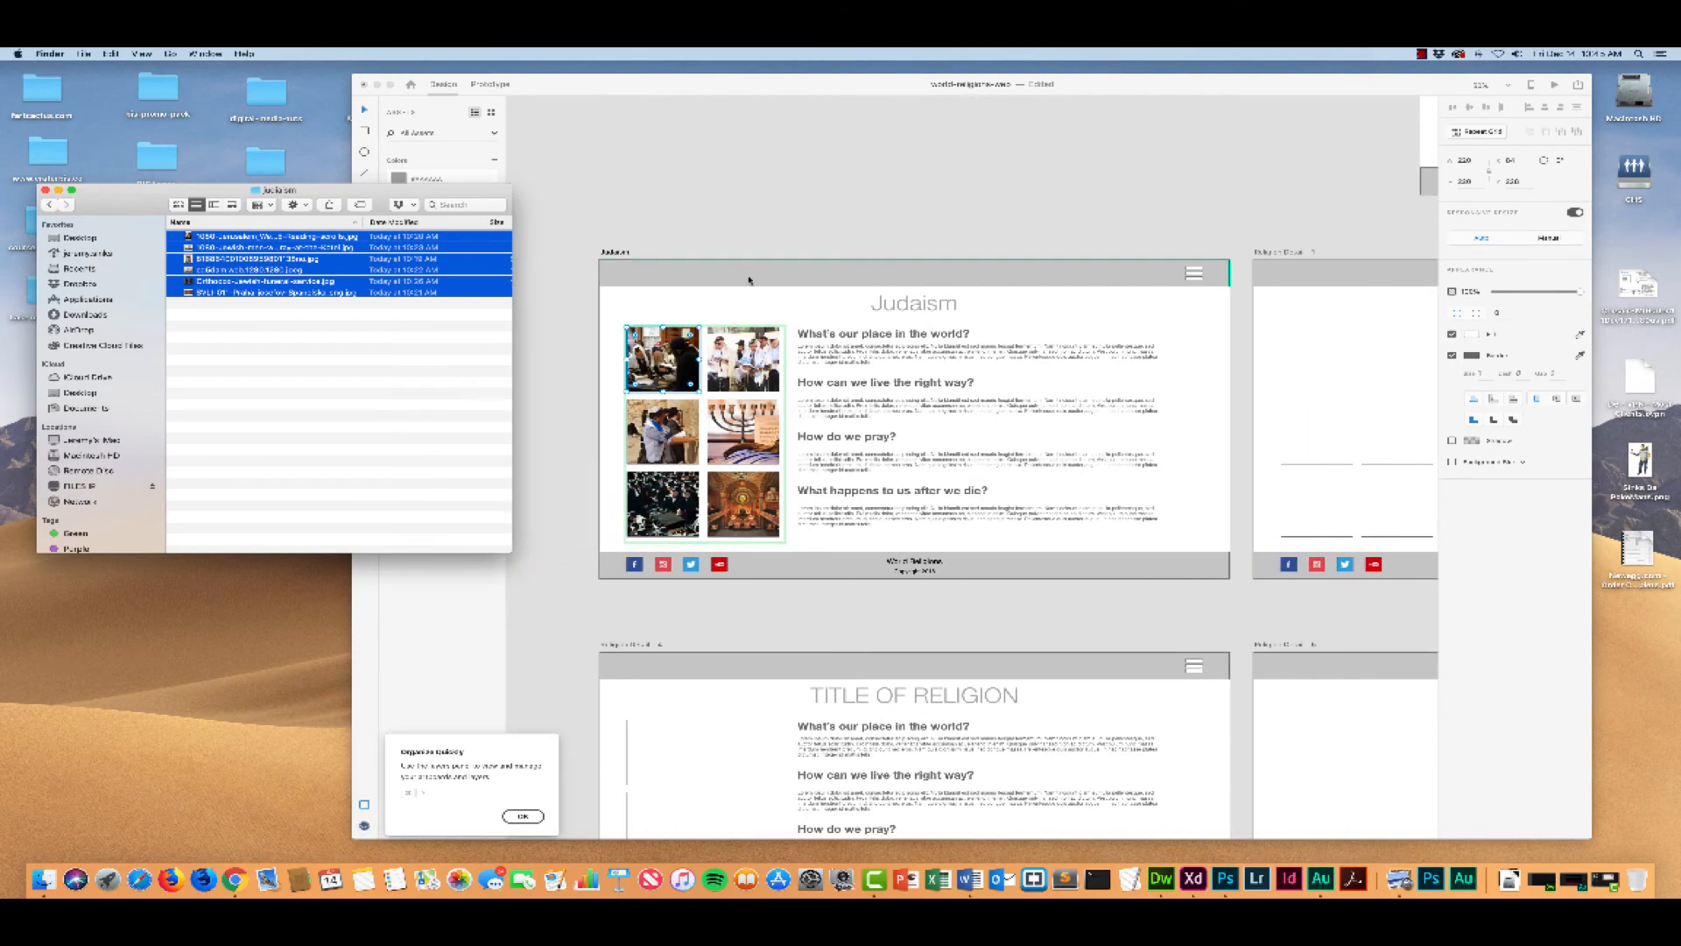
pyautogui.scroll(-5, 751, 293)
pyautogui.hscroll(2, 751, 293)
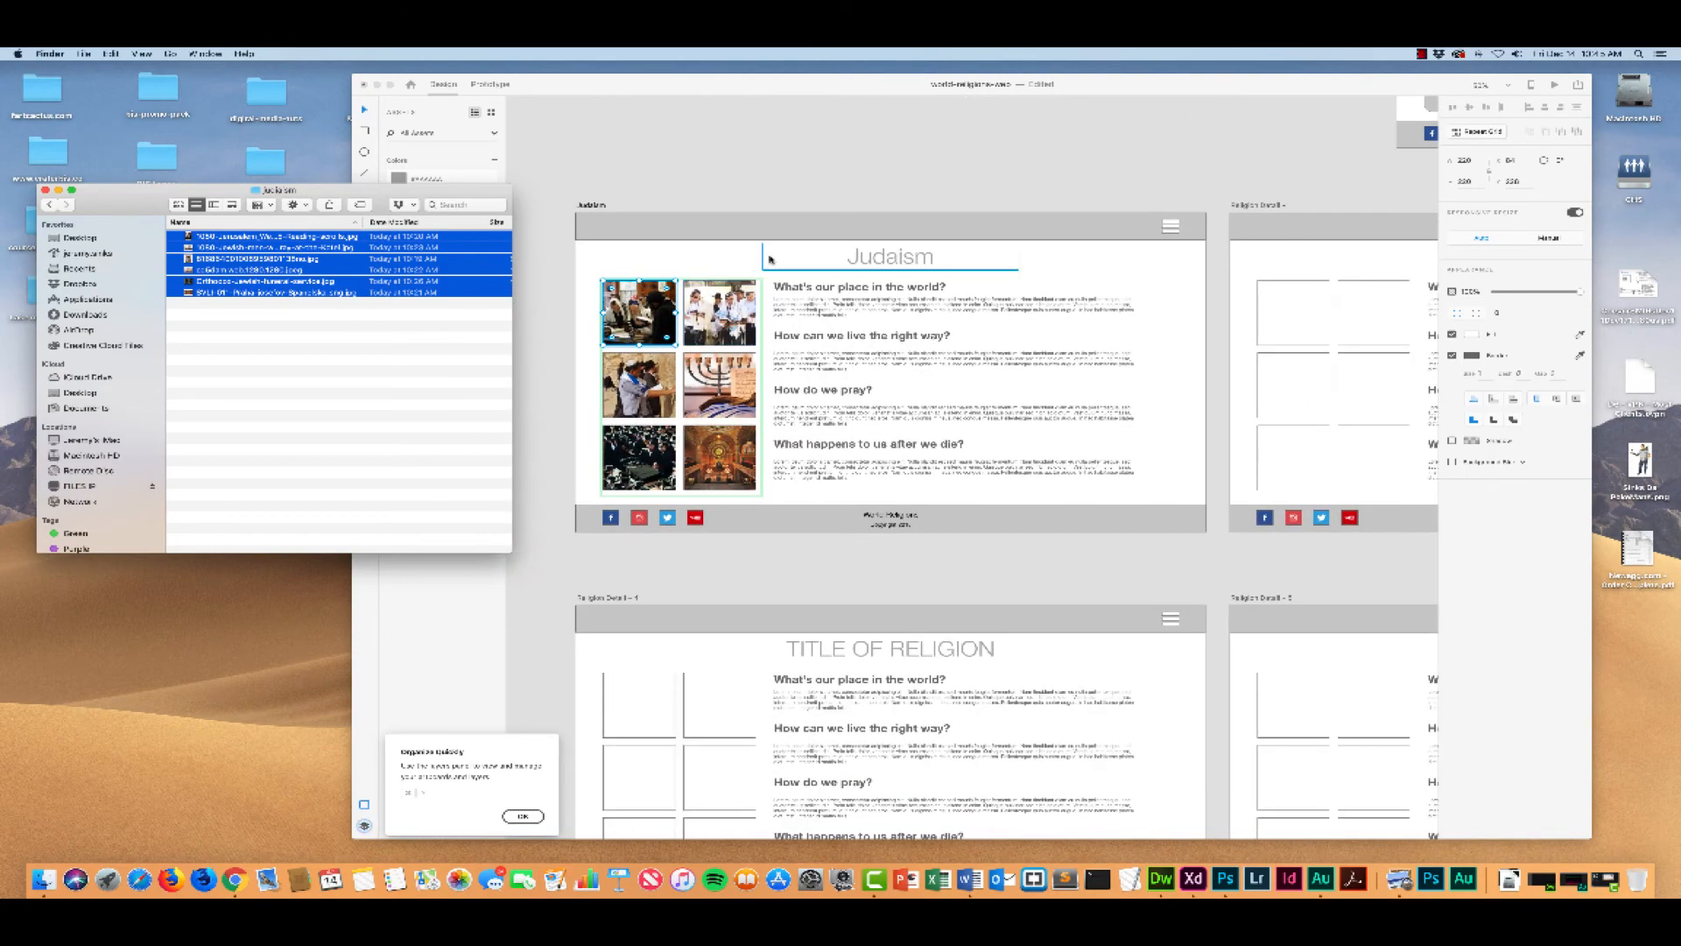
pyautogui.click(729, 256)
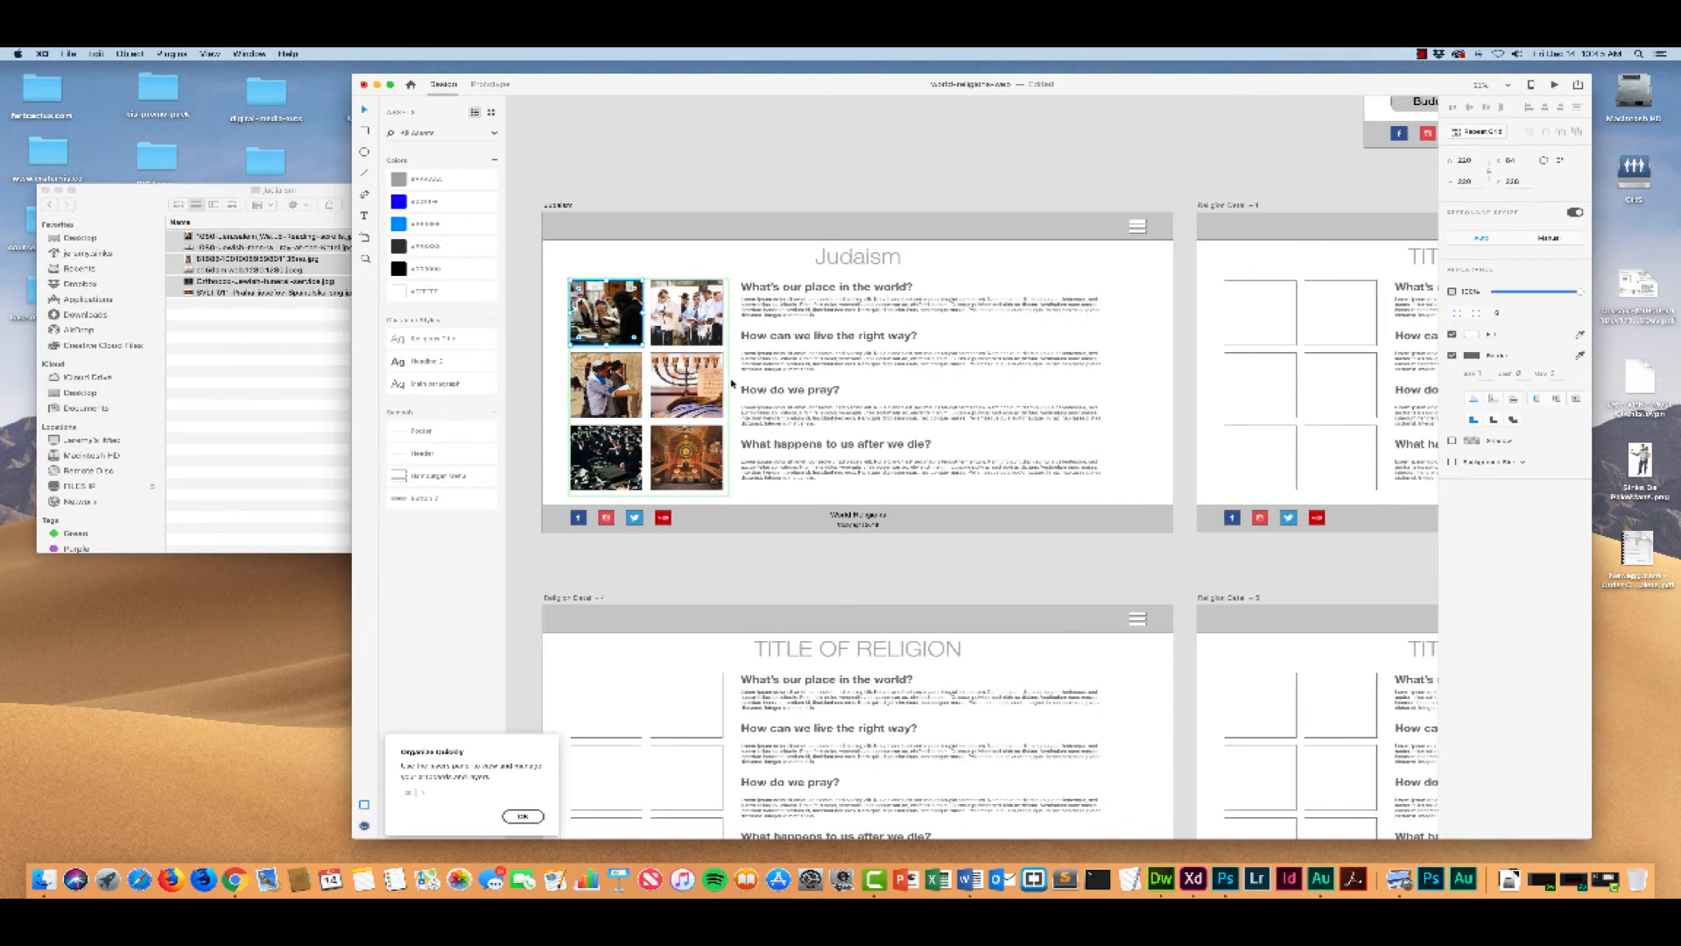
pyautogui.hscroll(2, 745, 380)
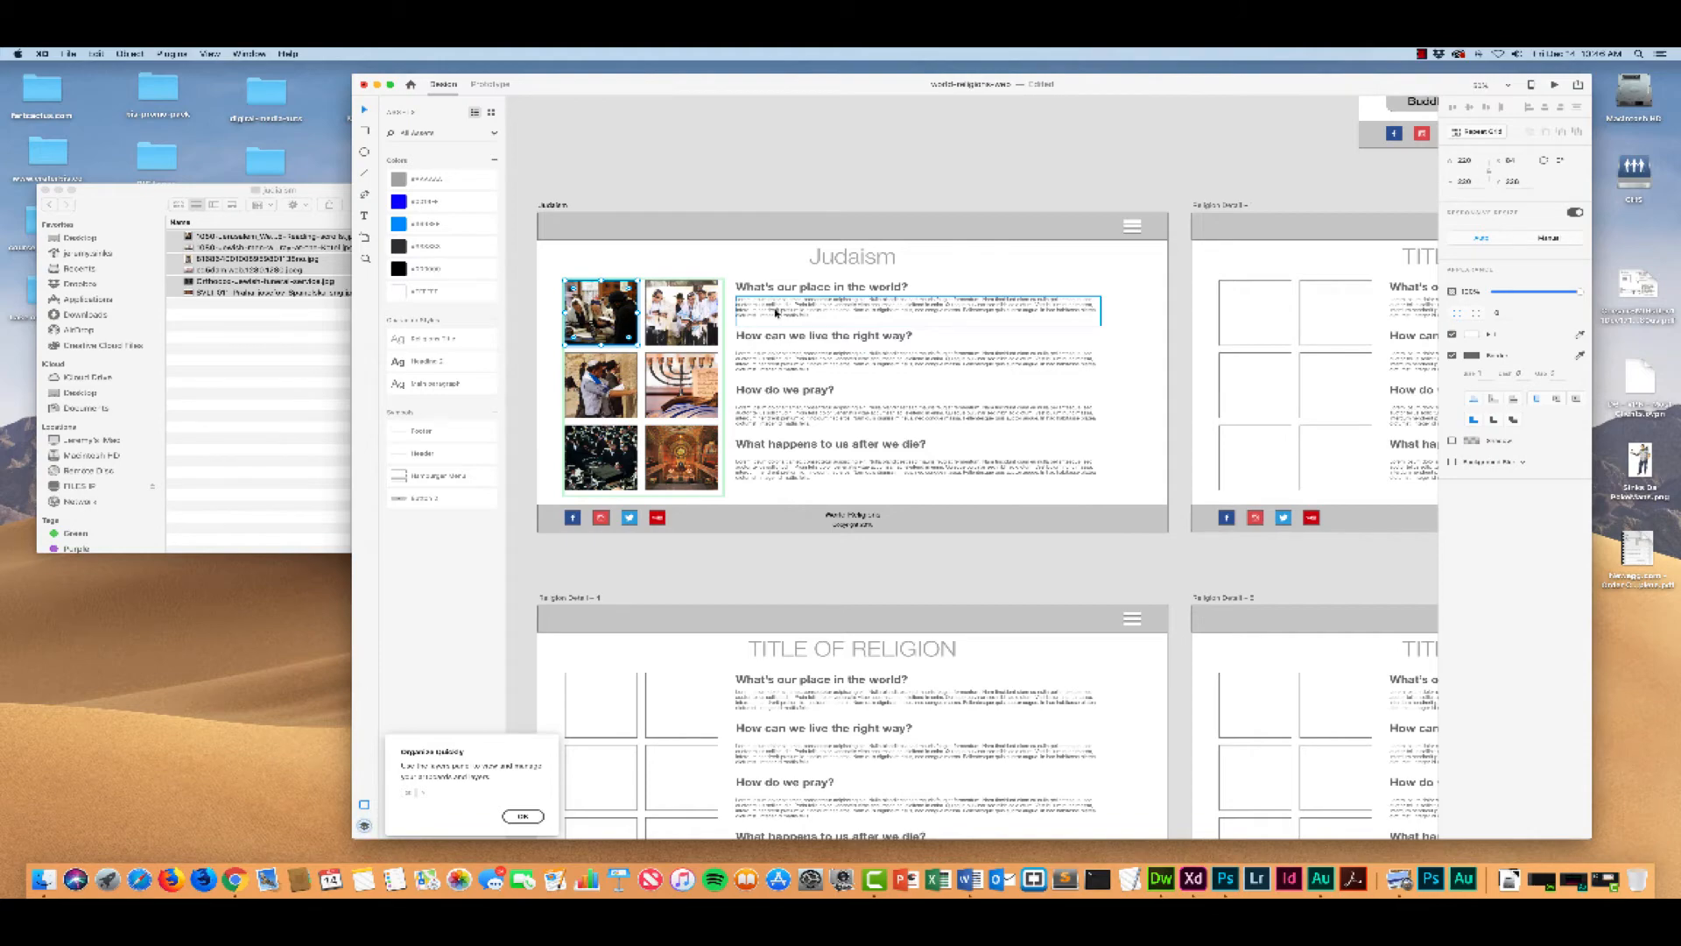
pyautogui.hscroll(3, 1044, 295)
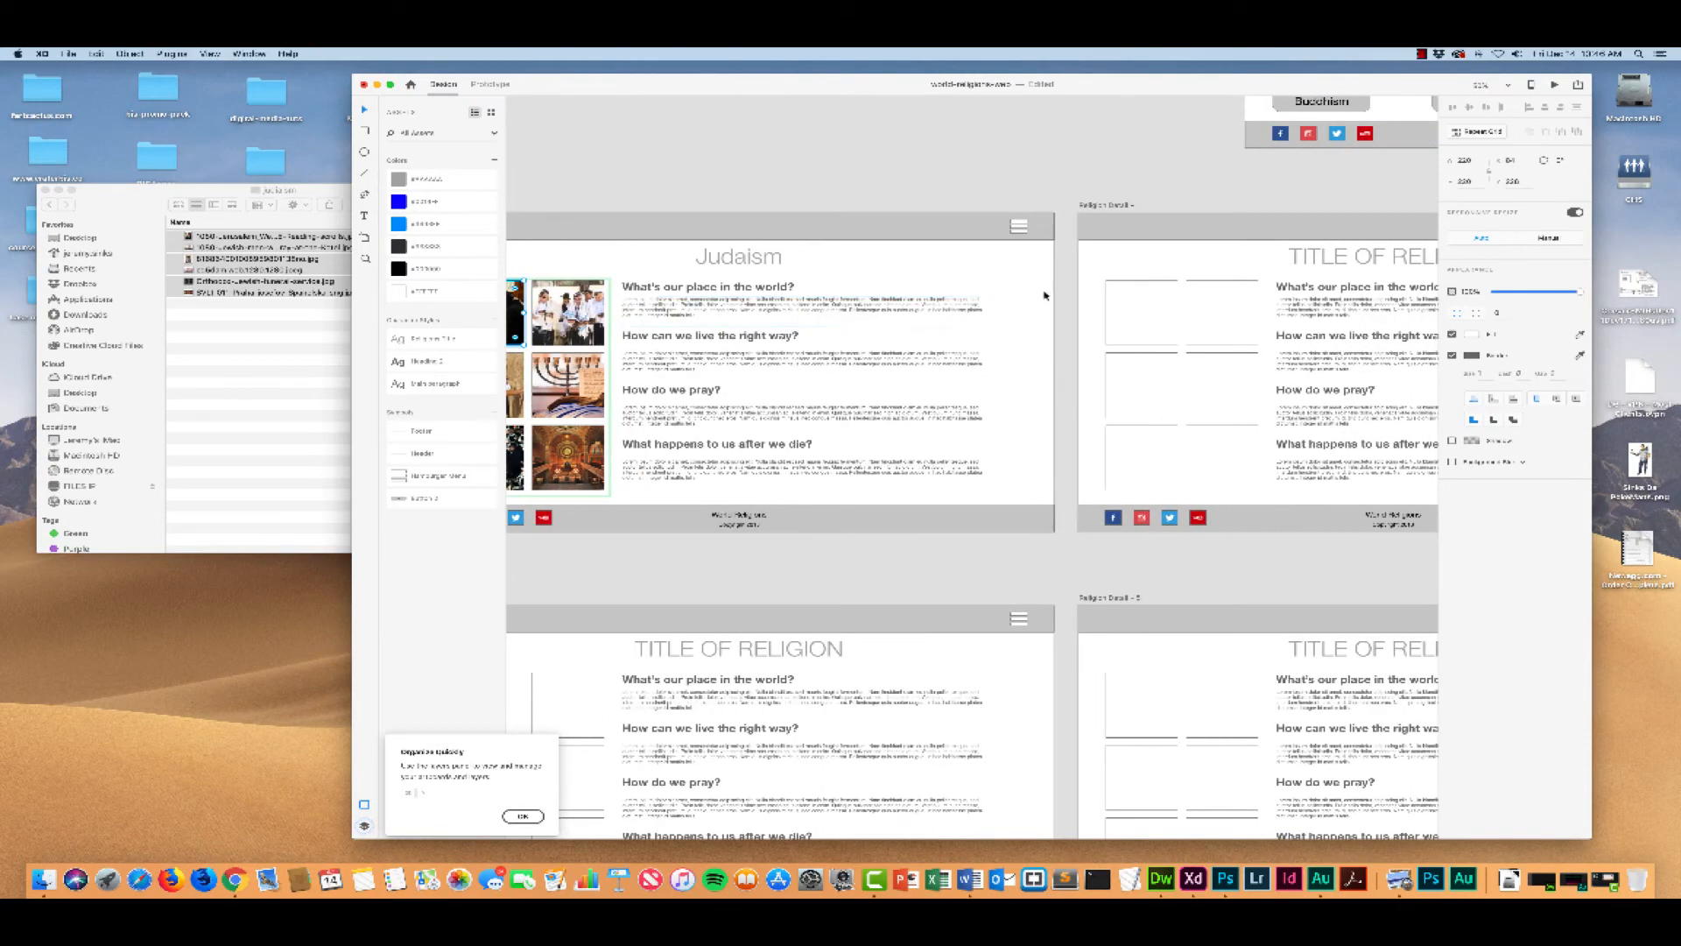
pyautogui.hscroll(-2, 902, 272)
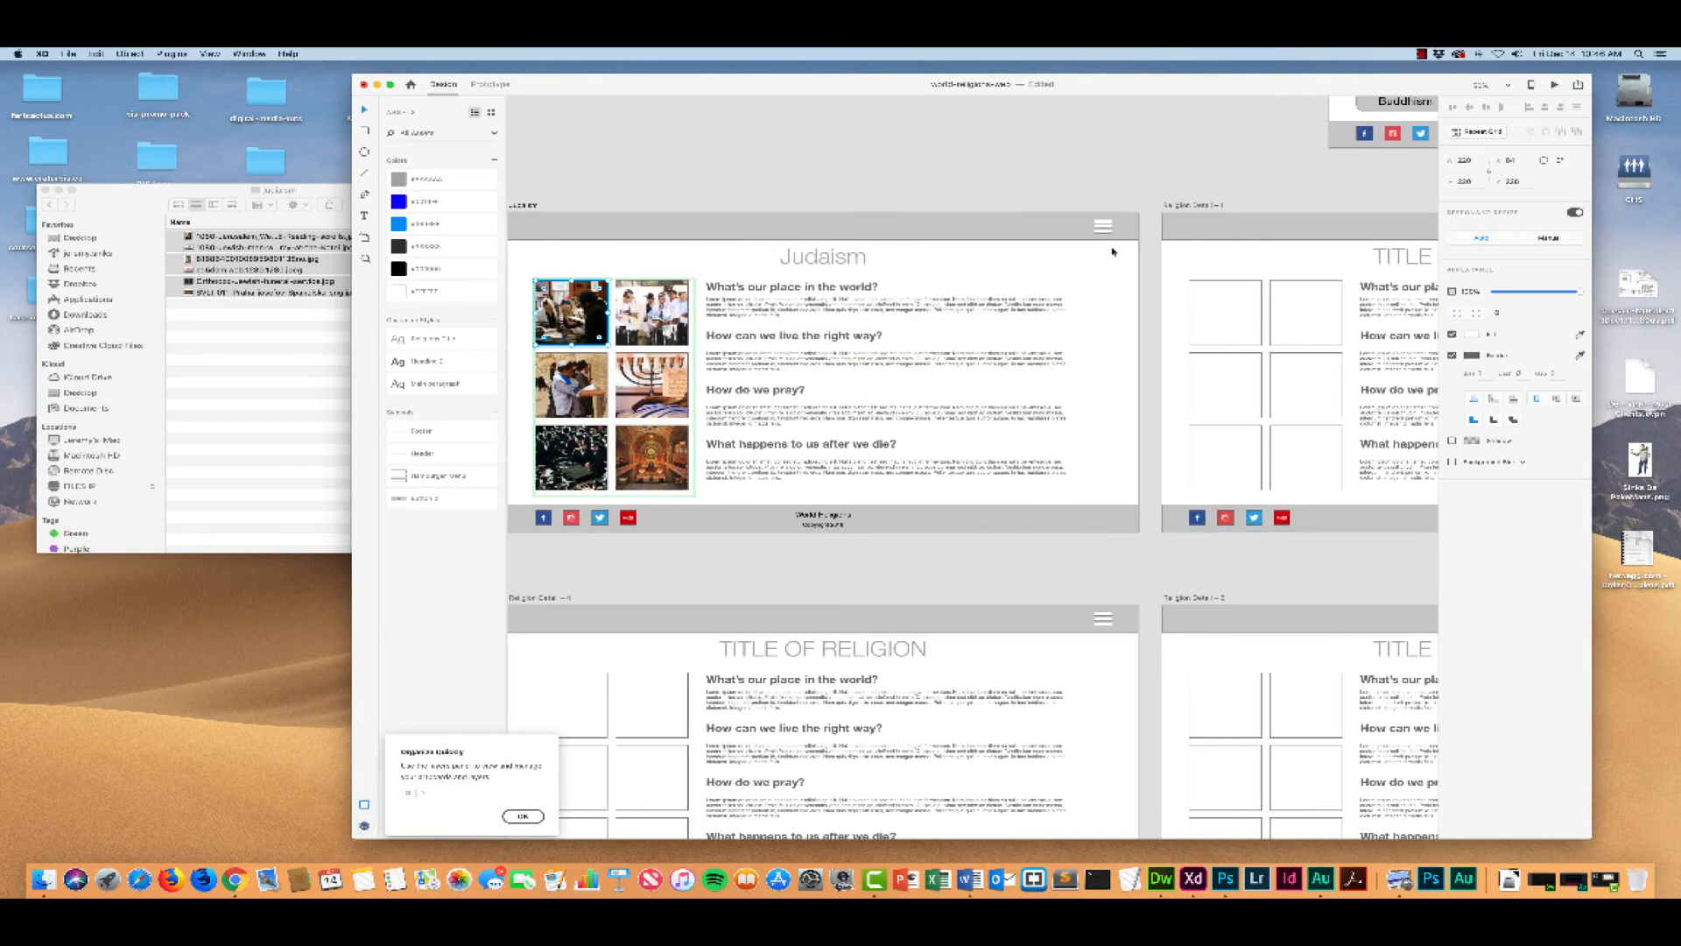
pyautogui.hscroll(5, 912, 259)
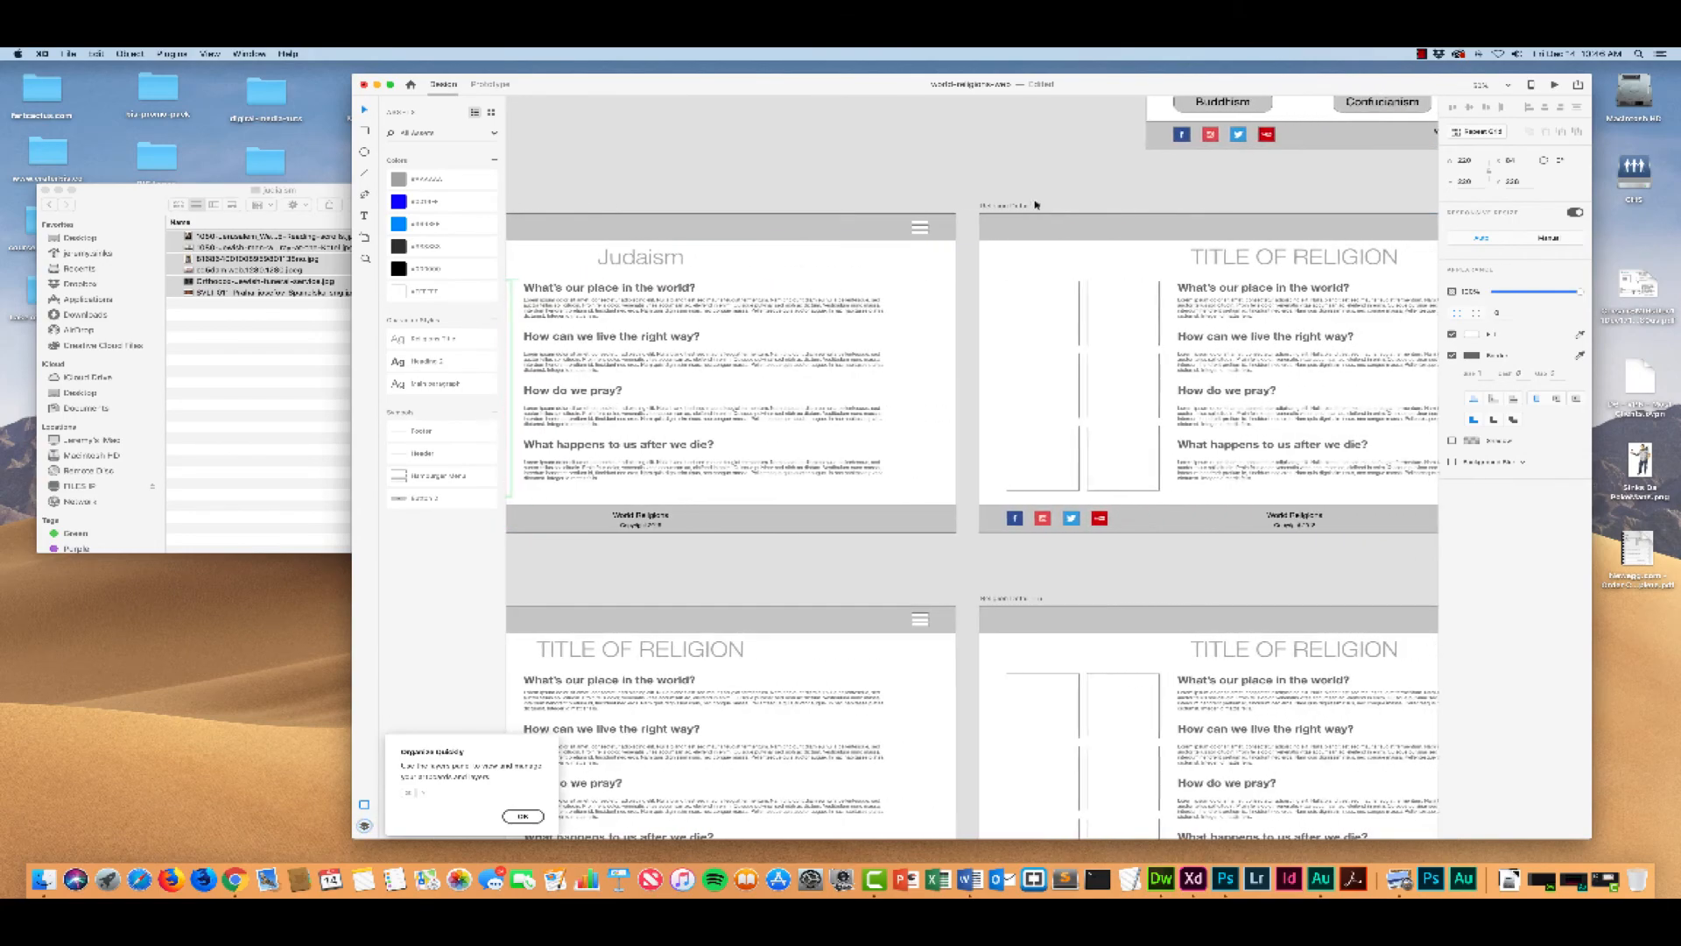
pyautogui.hscroll(-7, 876, 289)
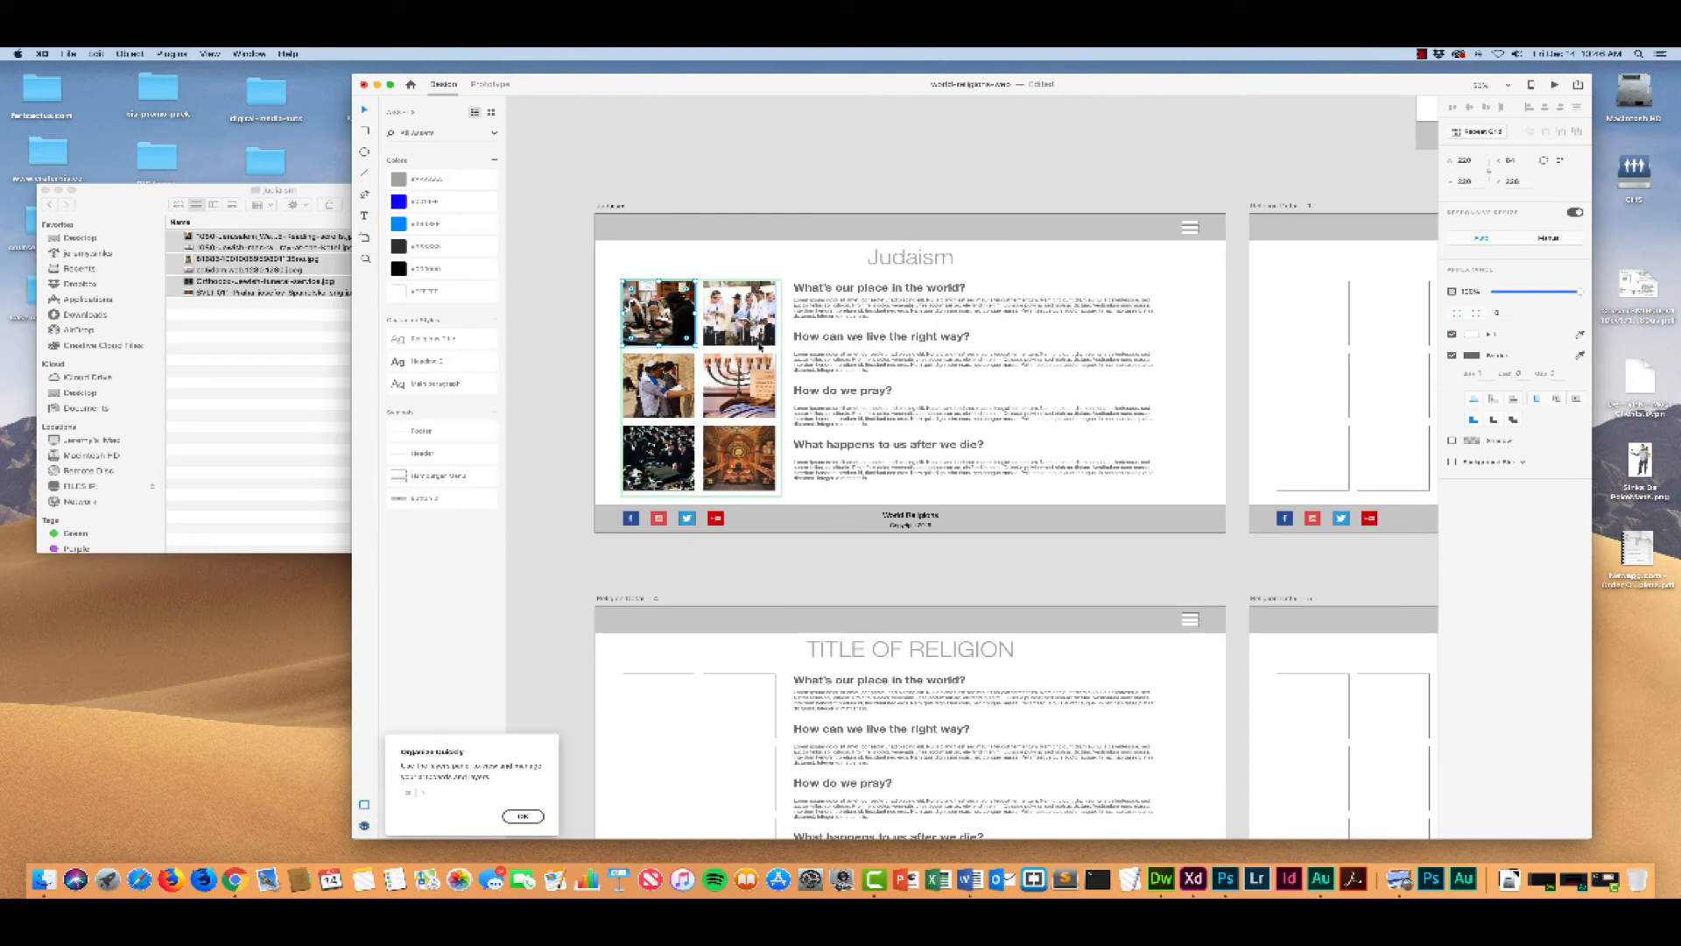
pyautogui.press('super+minus')
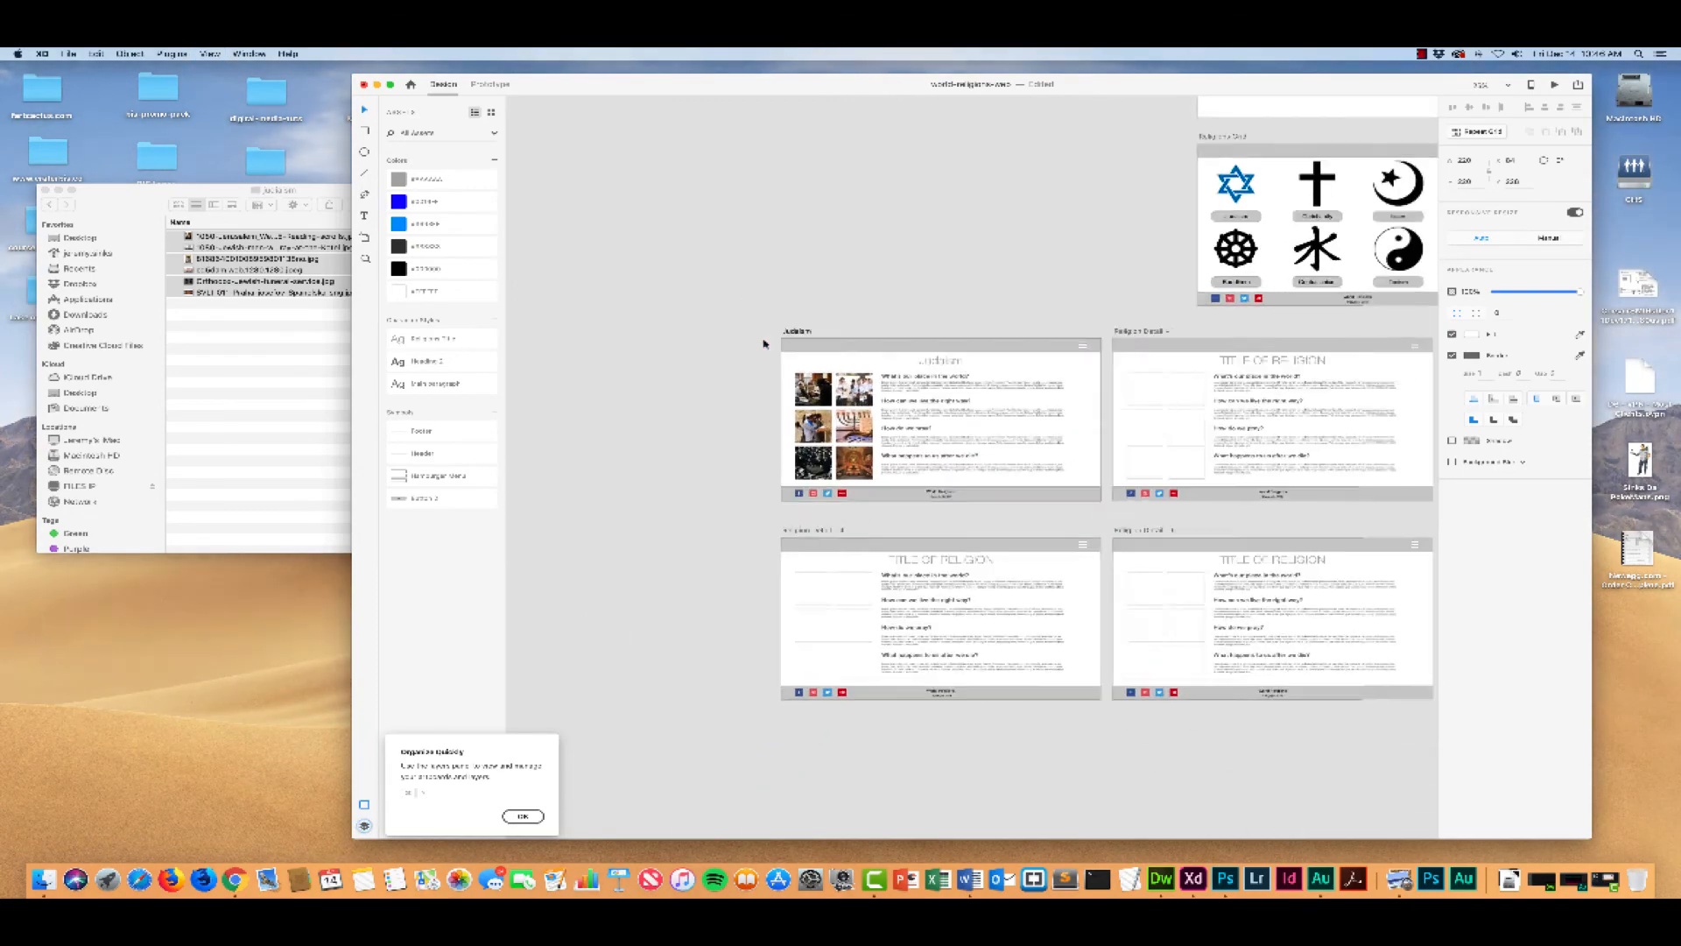
pyautogui.hscroll(8, 785, 339)
pyautogui.hscroll(2, 784, 339)
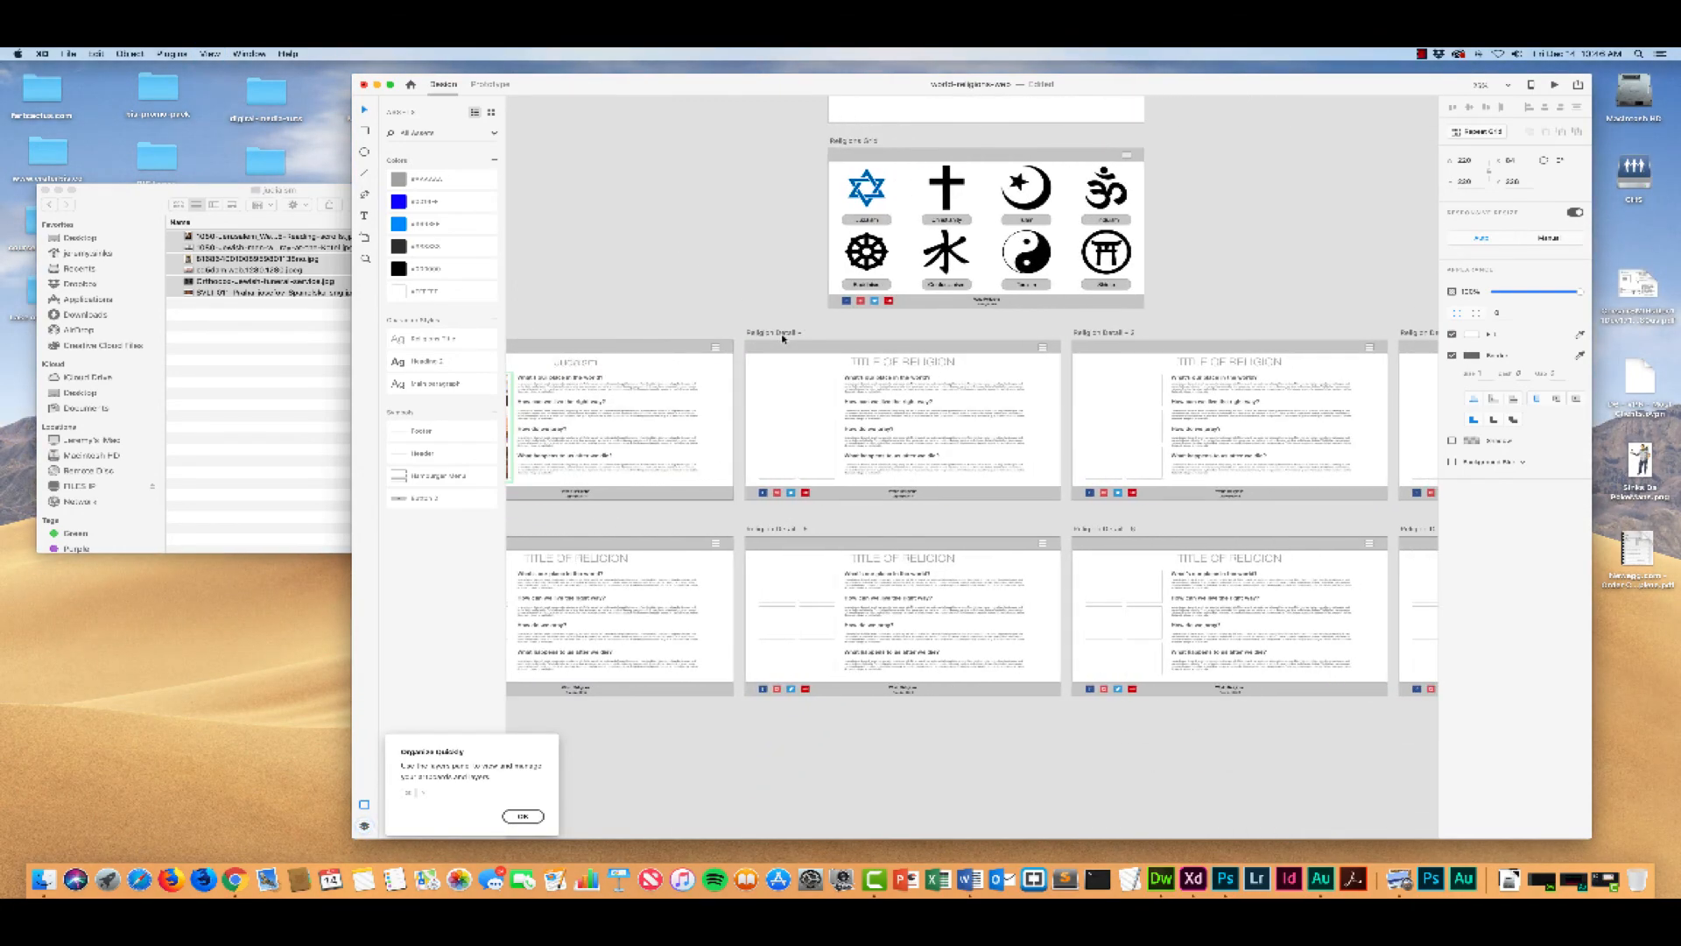
pyautogui.press('super+minus')
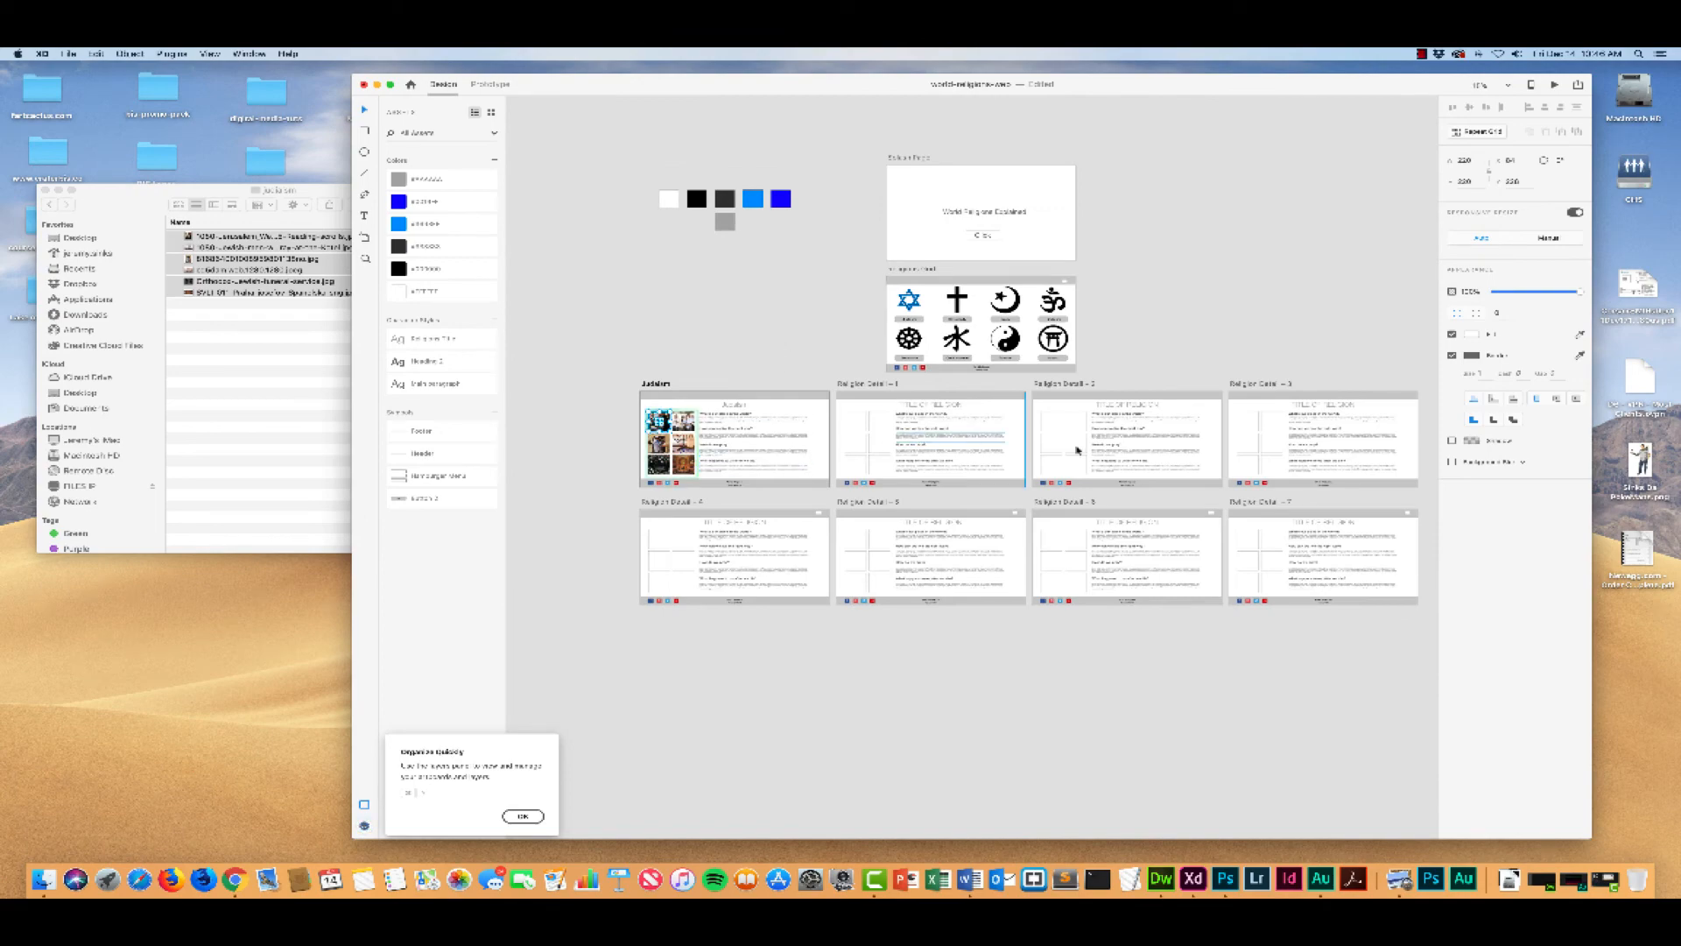
pyautogui.hscroll(2, 929, 452)
pyautogui.scroll(1, 930, 452)
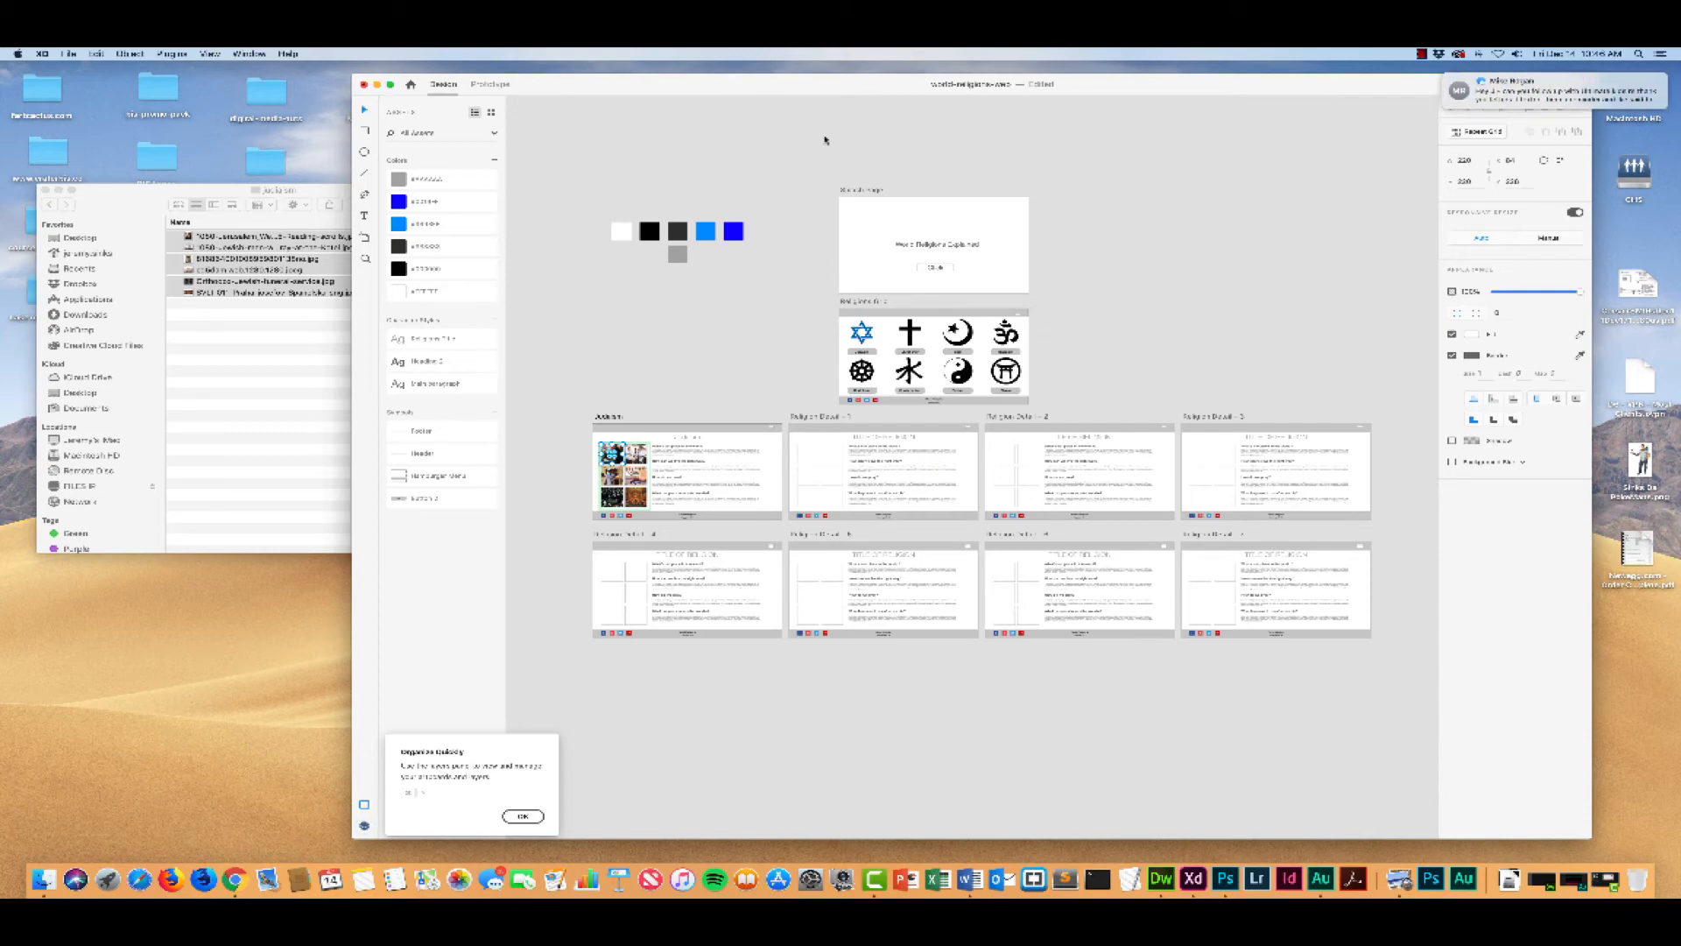
pyautogui.moveTo(794, 88); pyautogui.dragTo(639, 89)
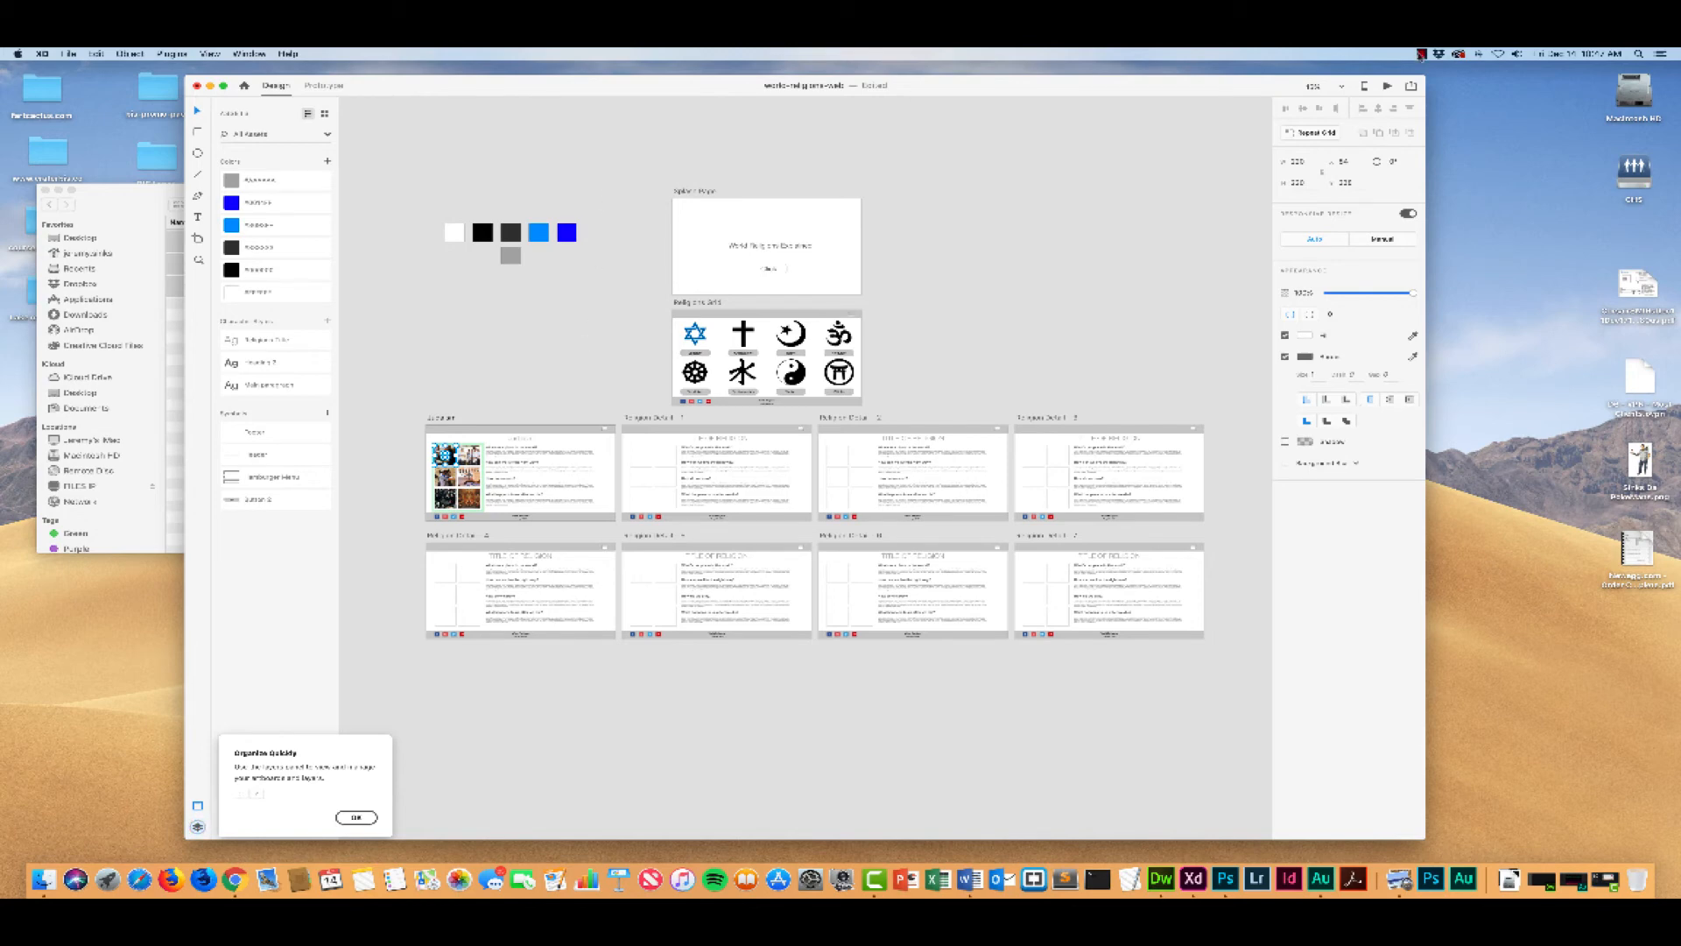
pyautogui.click(1421, 55)
pyautogui.click(1460, 67)
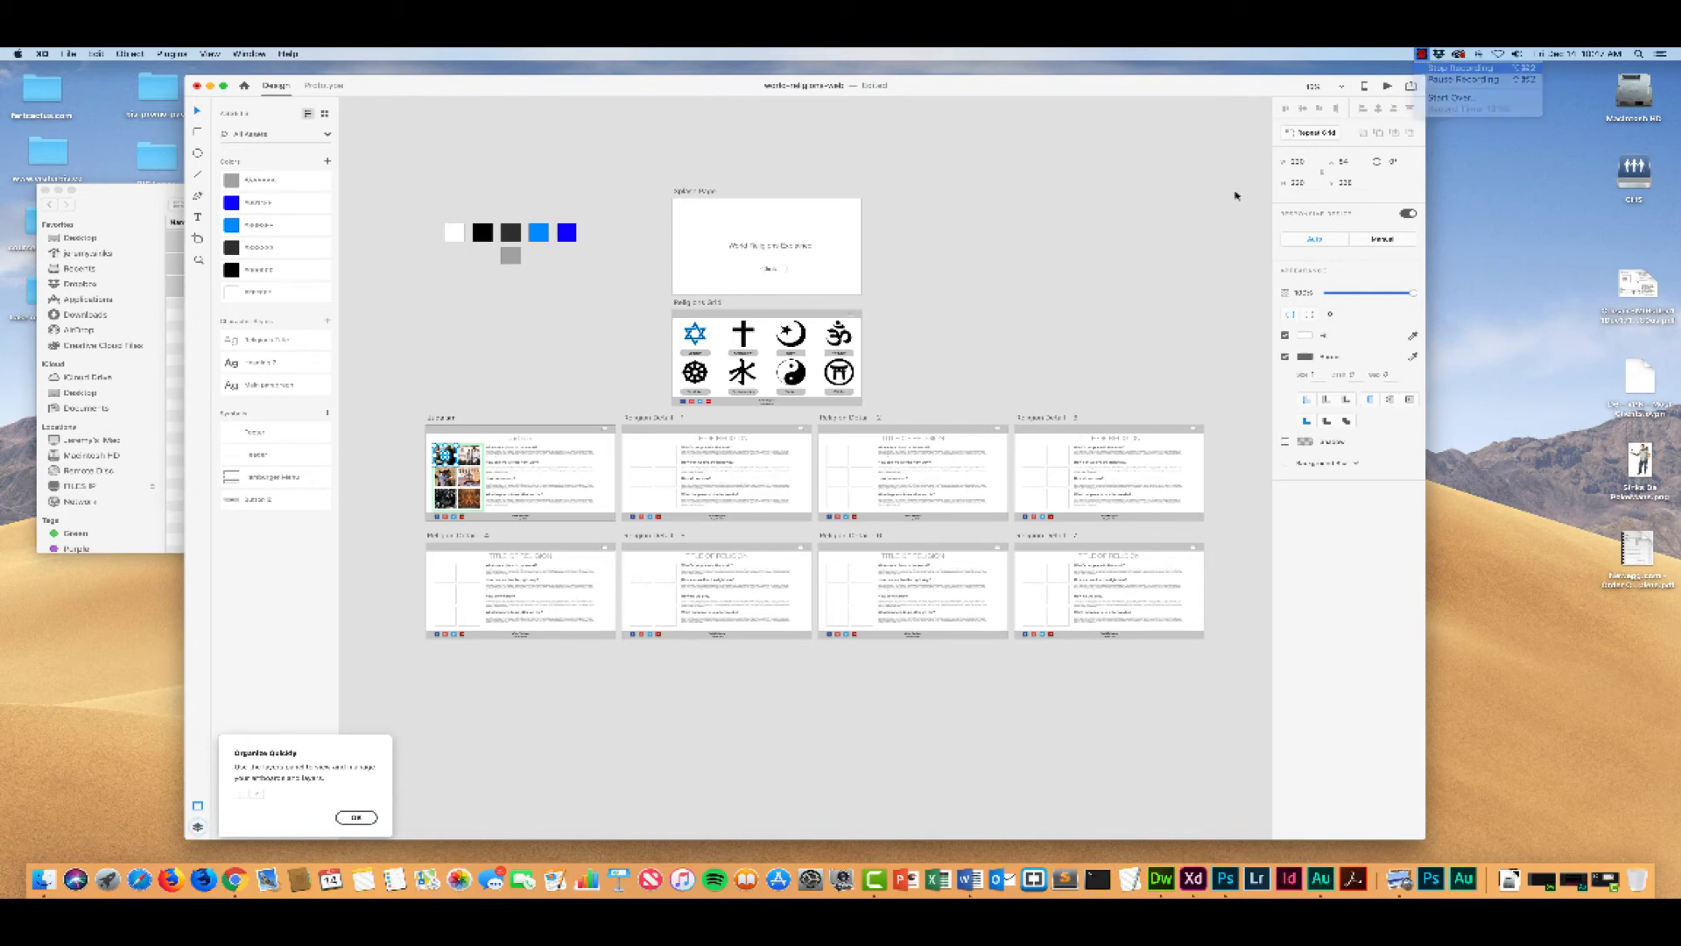